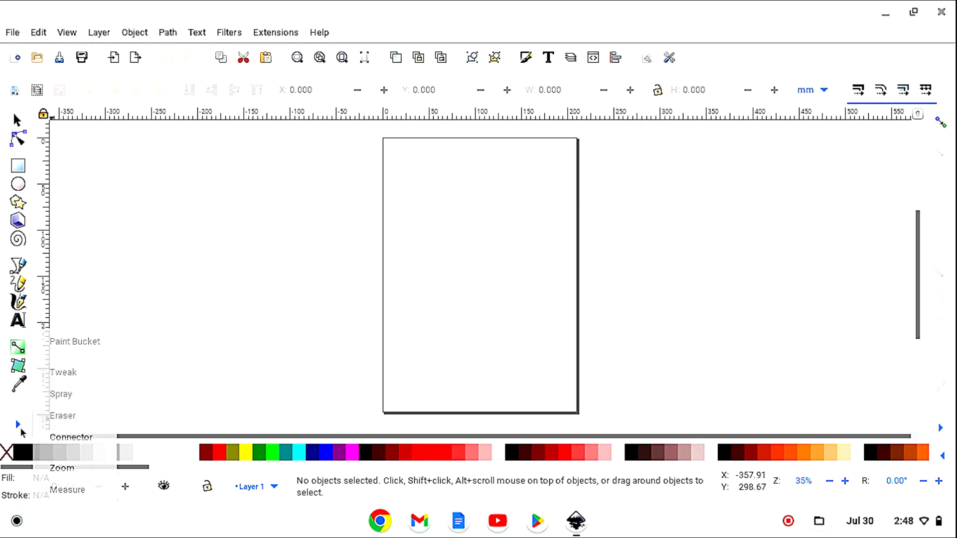
- Set the document's page size to US Letter, 8.5 x 11.0 in
click(56, 468)
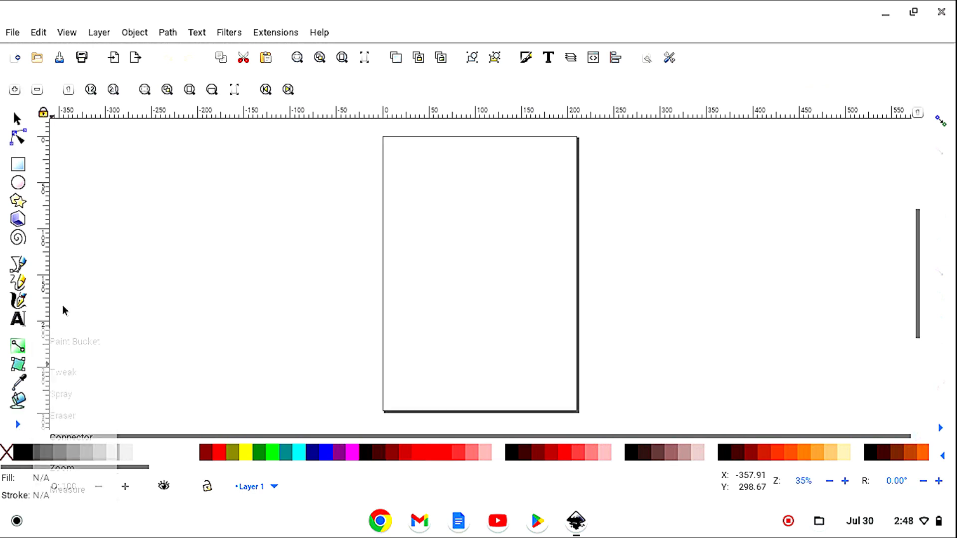
click(38, 93)
click(38, 92)
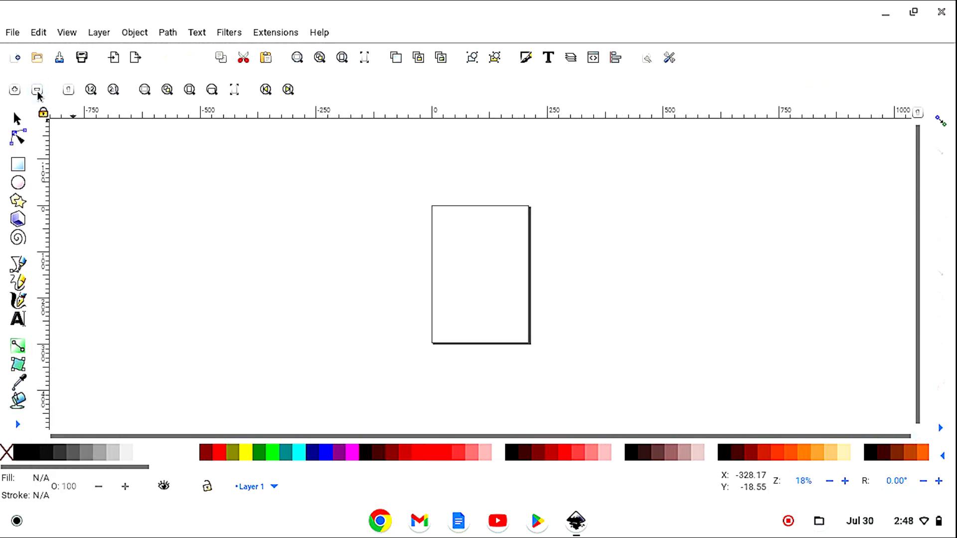
click(20, 121)
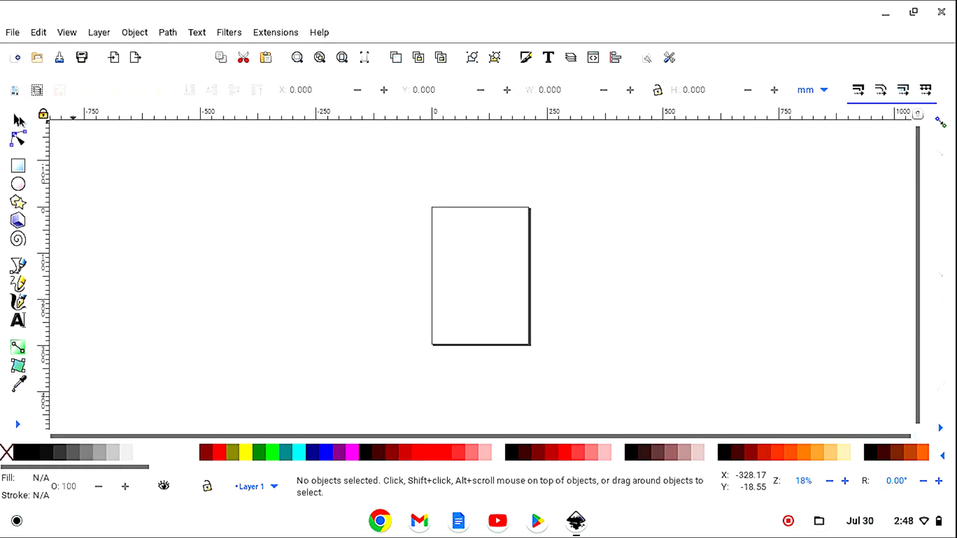
click(11, 31)
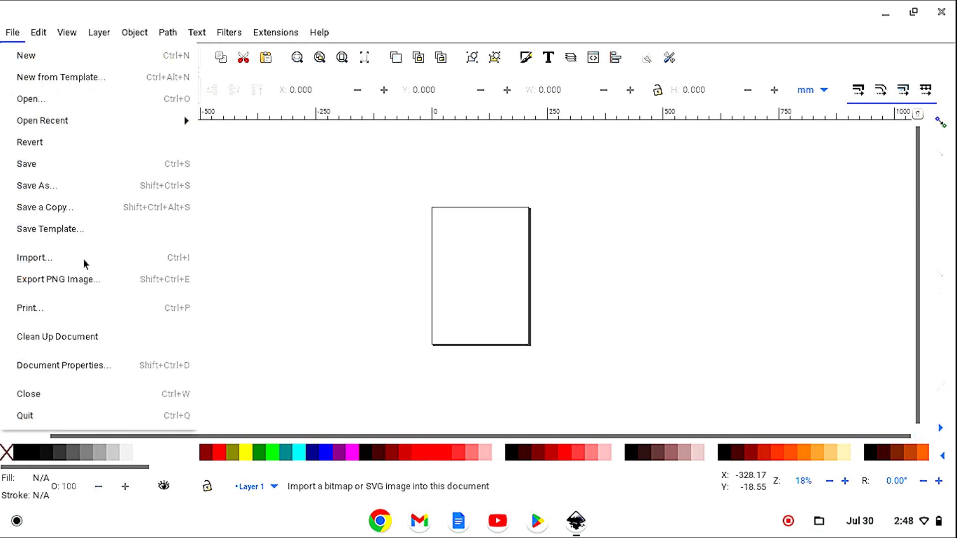
click(69, 366)
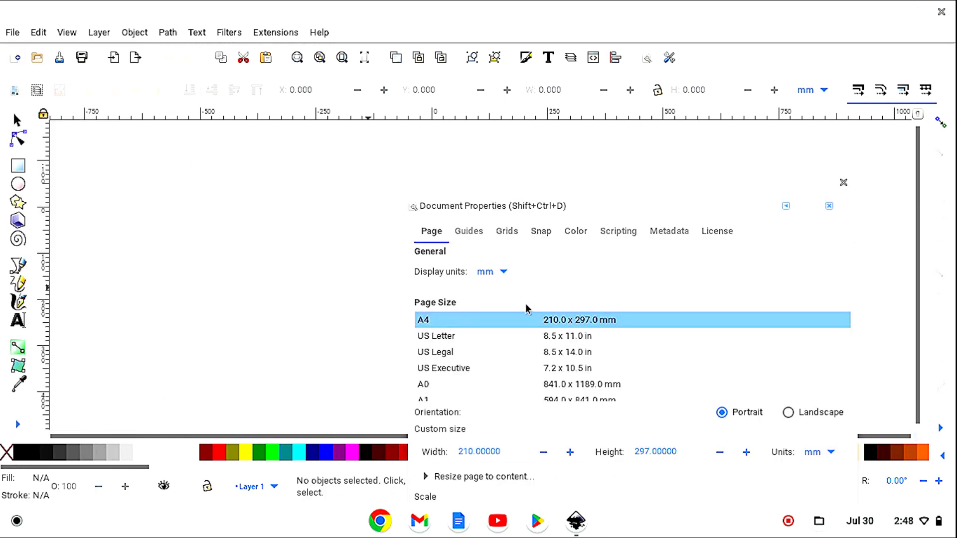
click(548, 338)
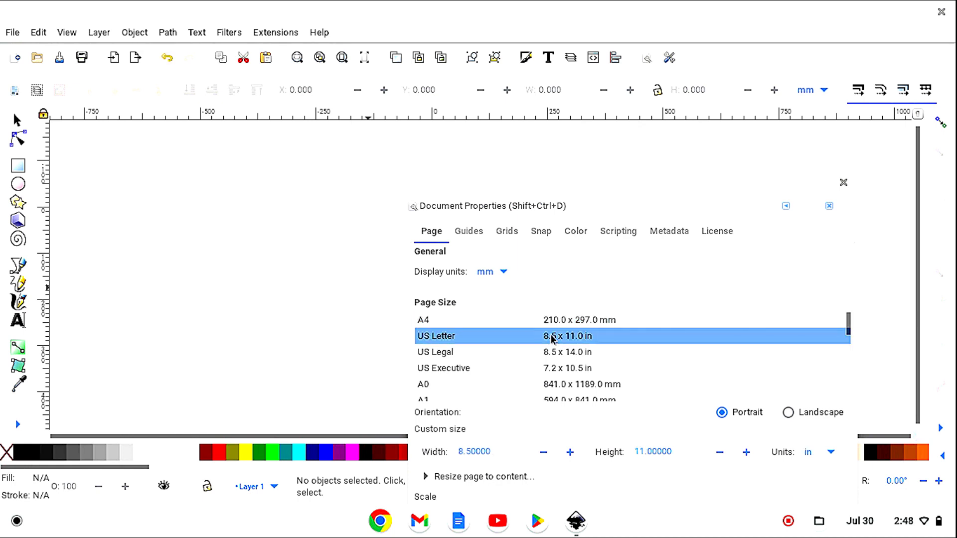
click(843, 184)
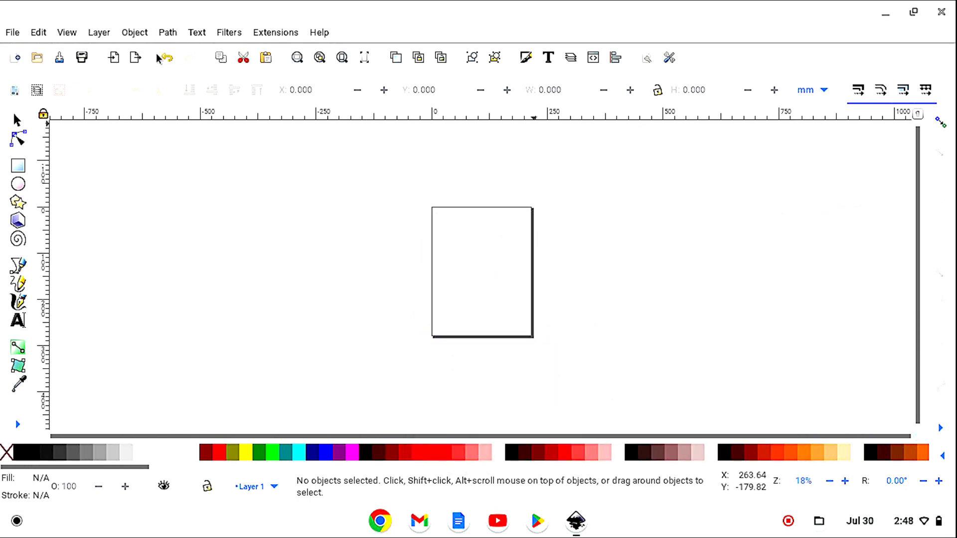
- Import Explorer headstock.jpg as an embedded image, and place it left of the page with its proportions locked
click(114, 58)
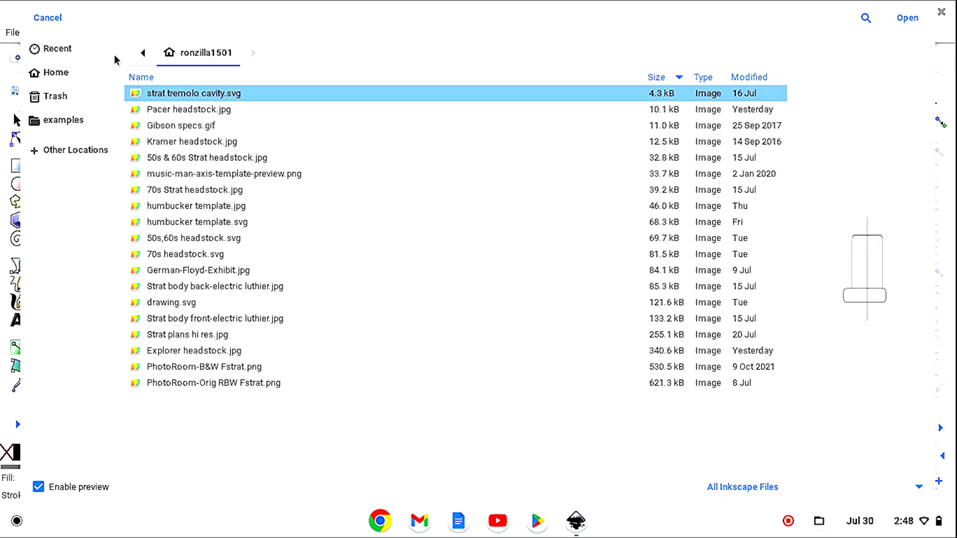
click(205, 353)
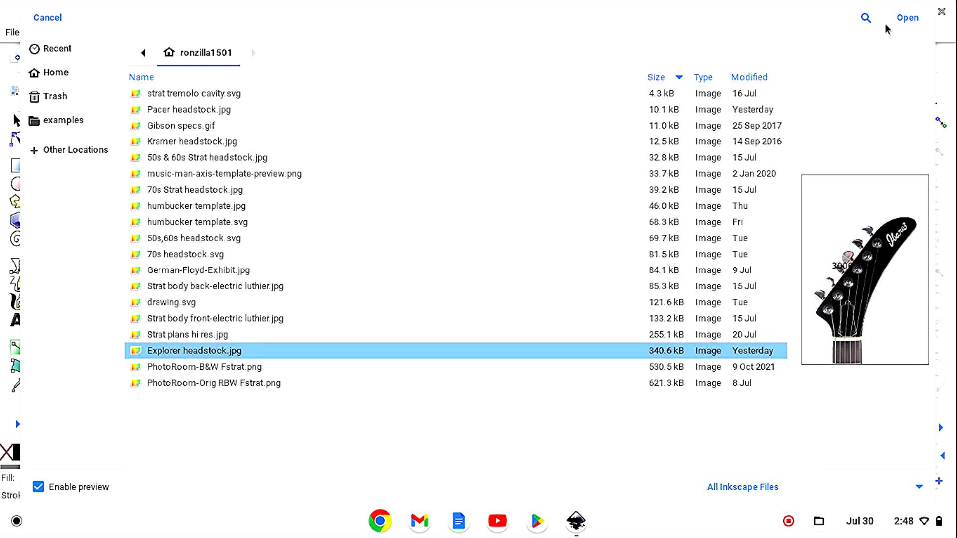
click(905, 18)
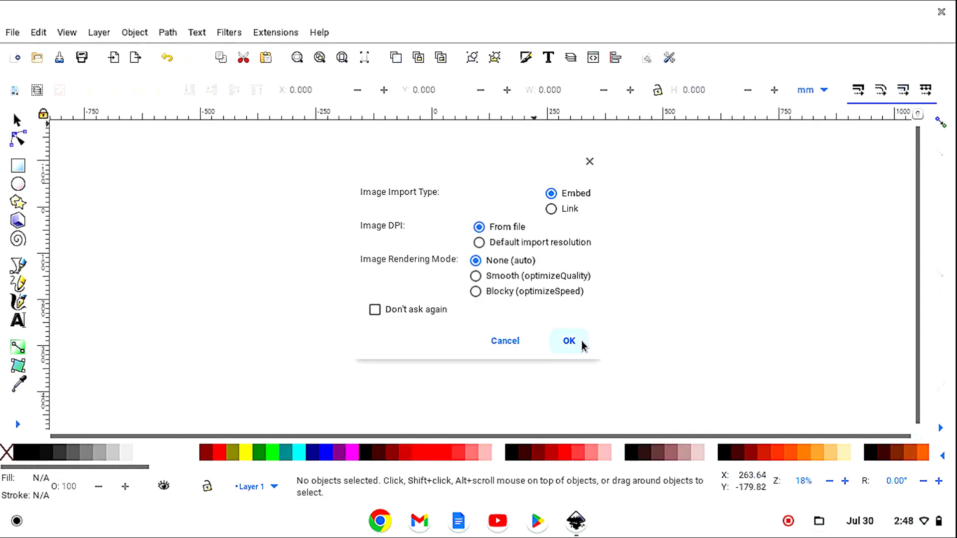
click(583, 343)
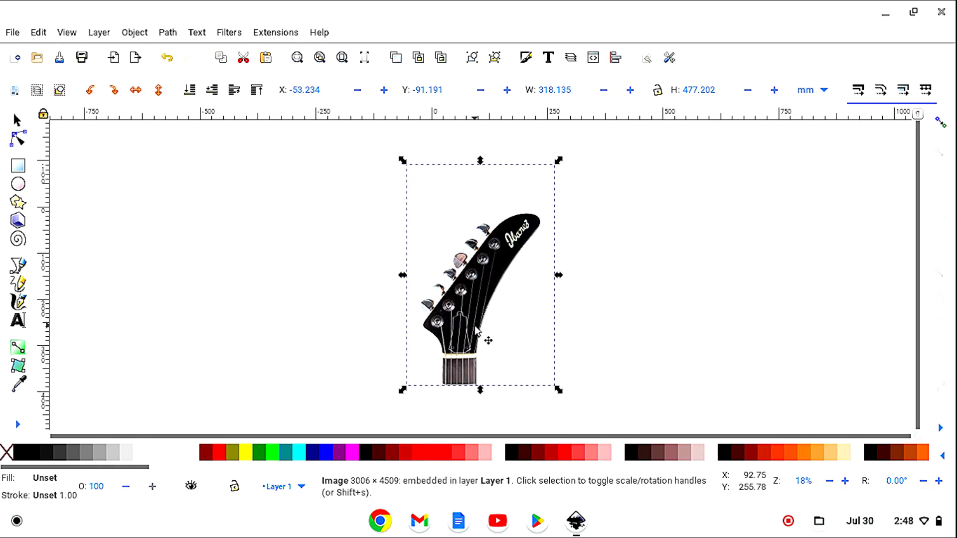
click(658, 91)
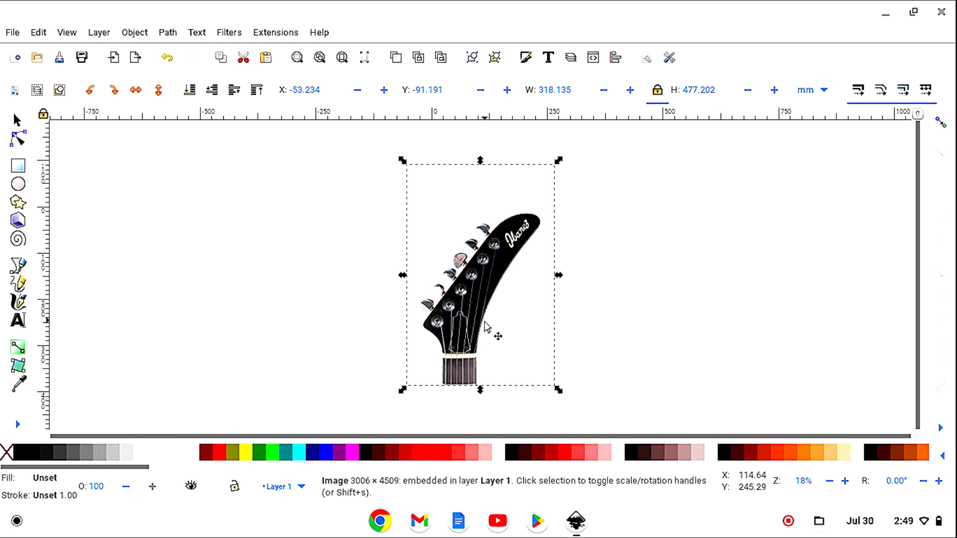
drag(489, 331, 348, 297)
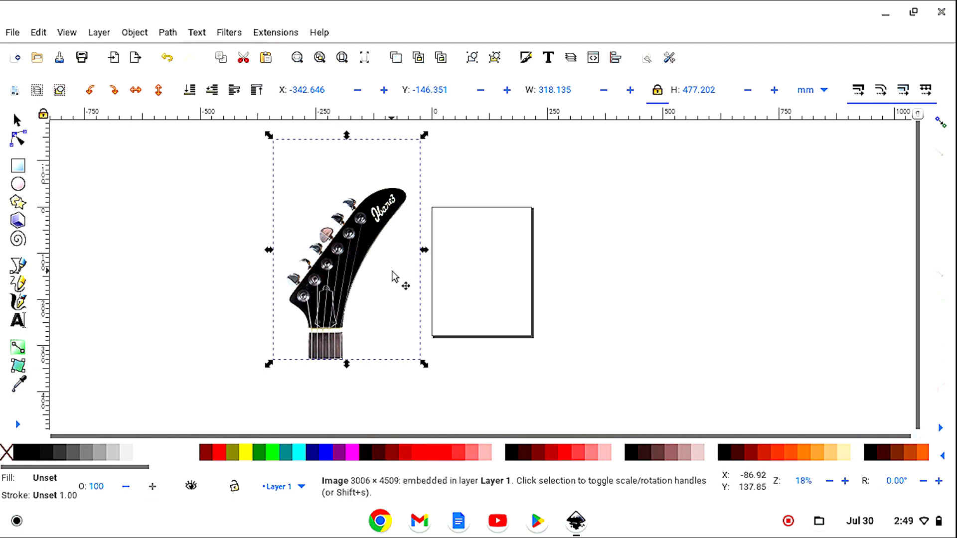
- Draw a rectangle about 115 x 29 mm below the guitar neck and select it
click(20, 168)
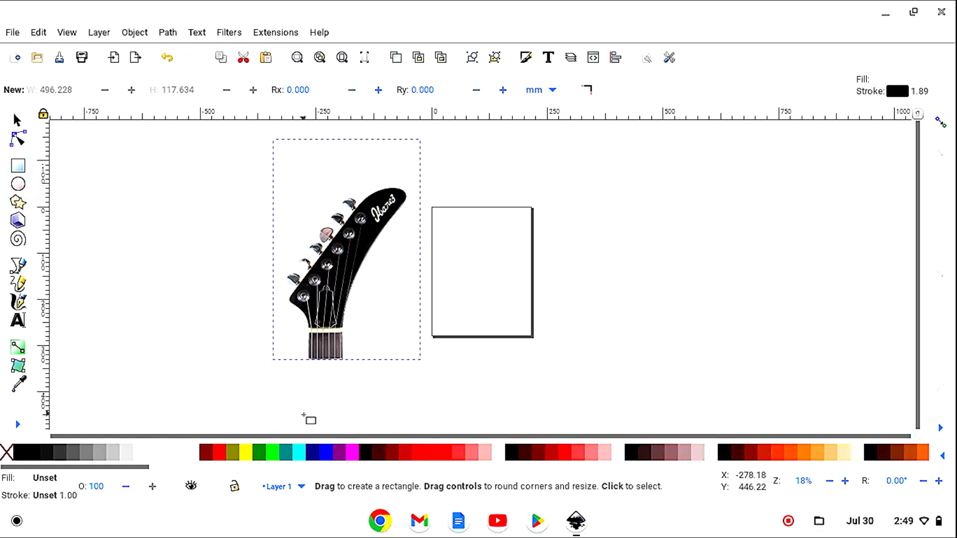
drag(304, 379, 358, 393)
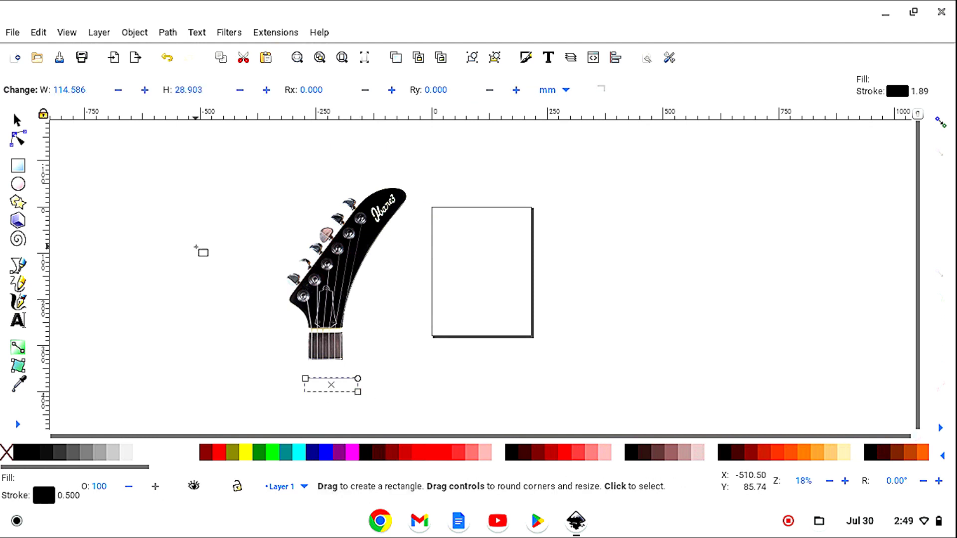
click(19, 121)
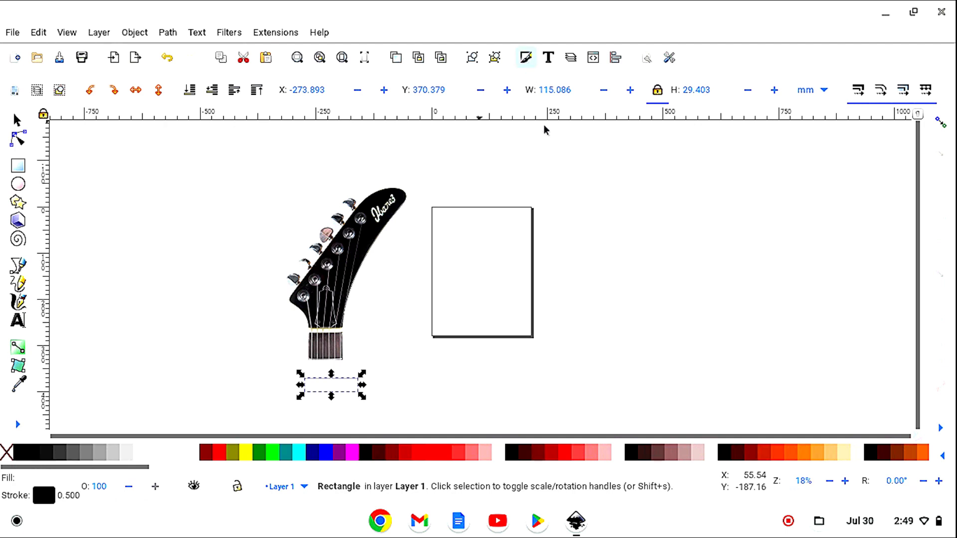
- Set the stroke width of the rectangle below the neck to 1 mm
click(647, 146)
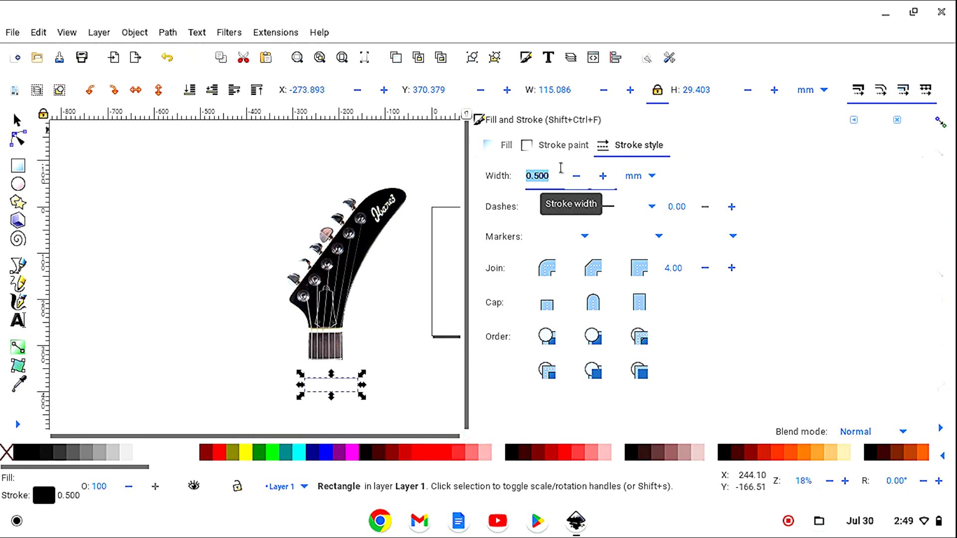
text(0.8)
key(Return)
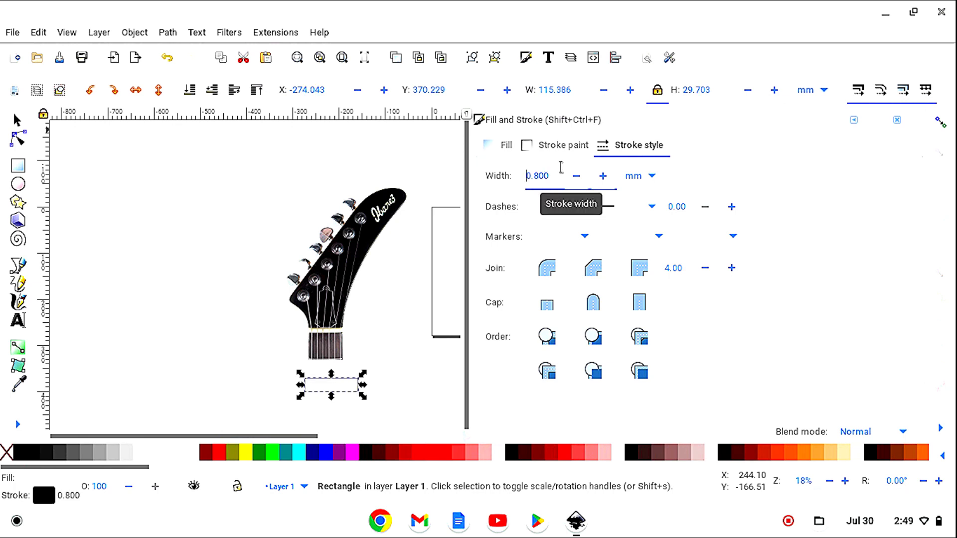
drag(553, 176, 459, 165)
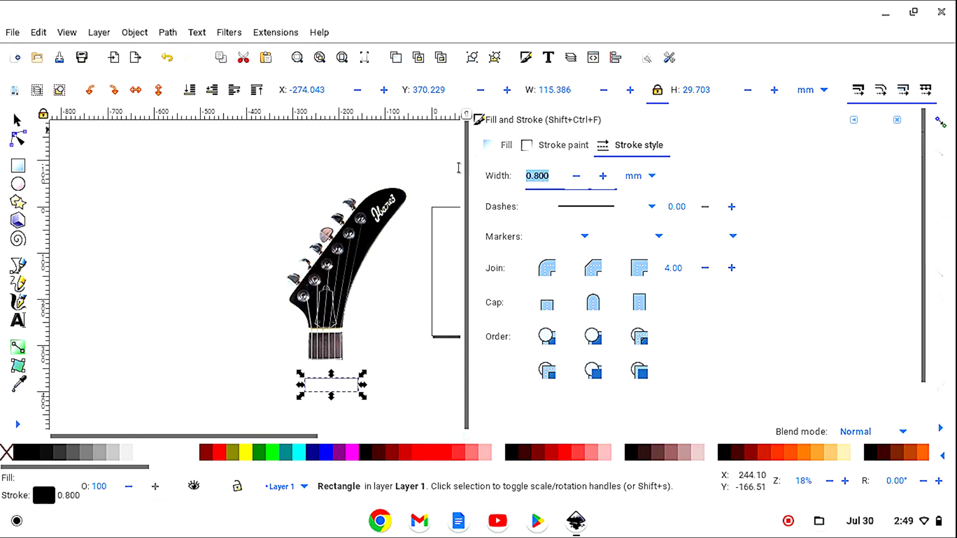
text(1)
key(Return)
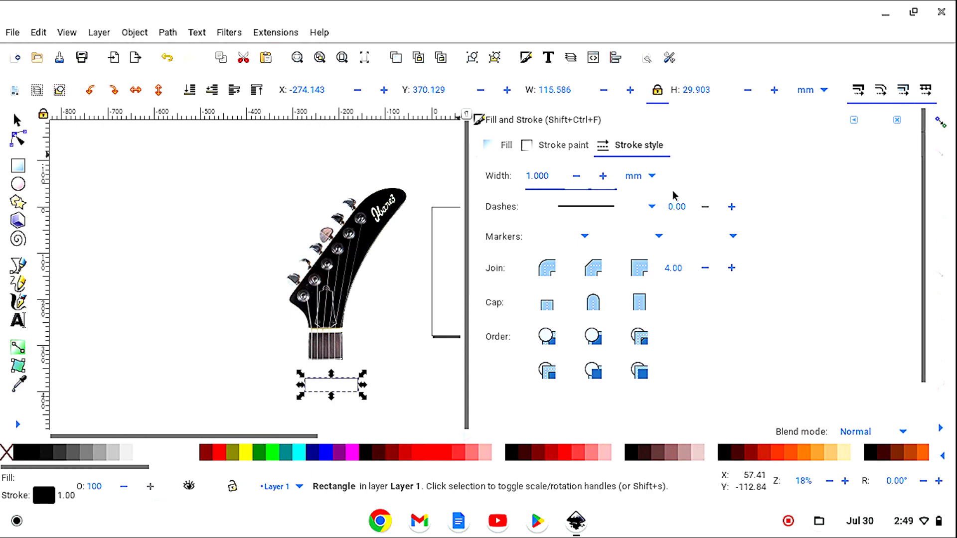
click(898, 121)
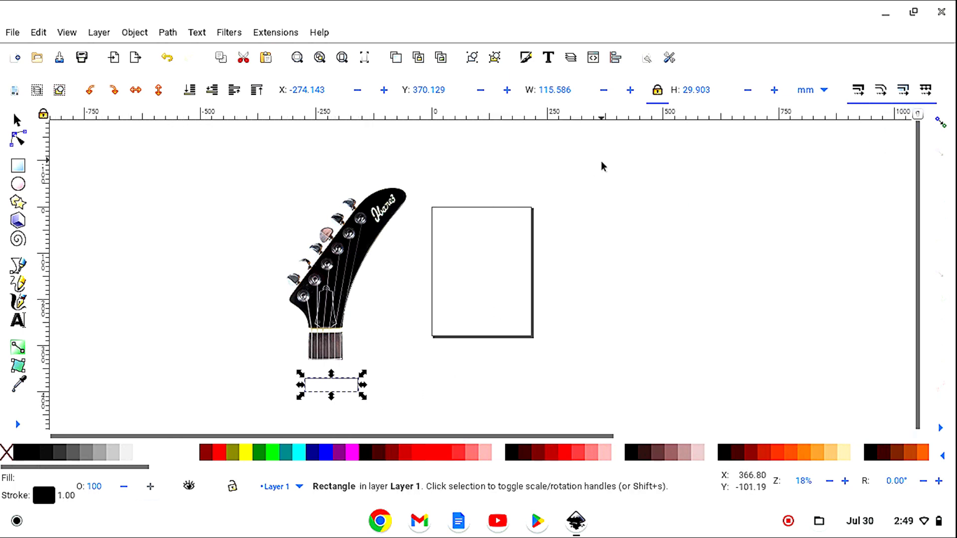
- Flatten the rectangle to about 14.6 mm high with proportions unlocked, and set its width to 43 mm with them locked
click(658, 90)
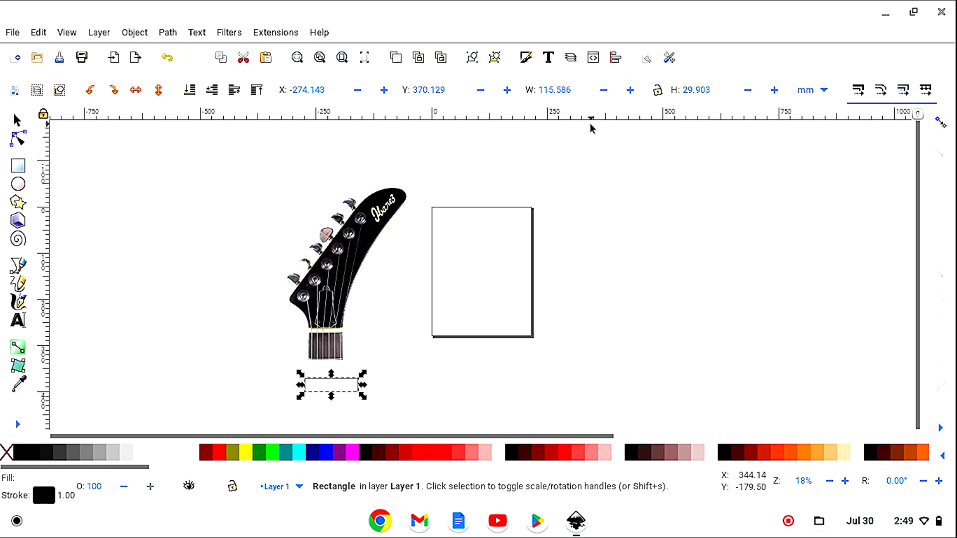
drag(333, 381, 337, 385)
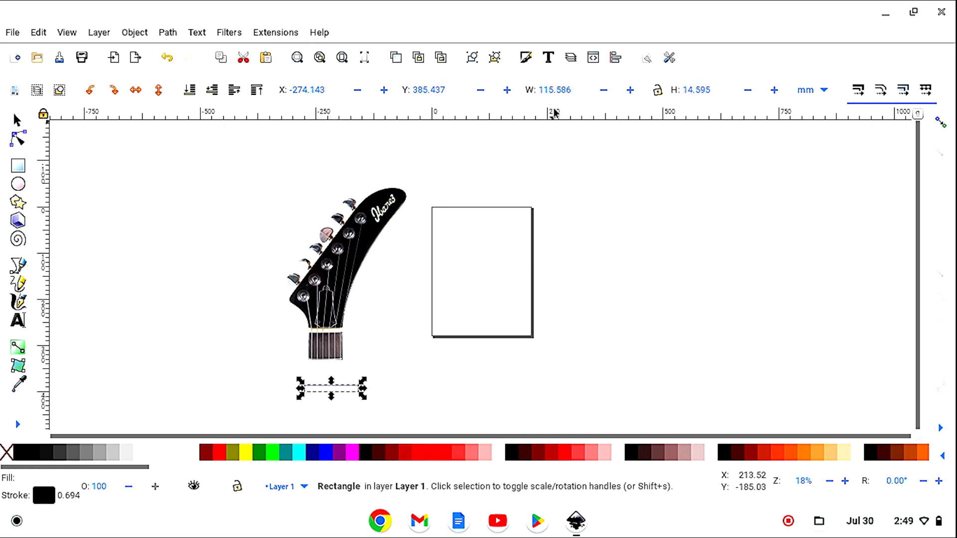
double_click(573, 90)
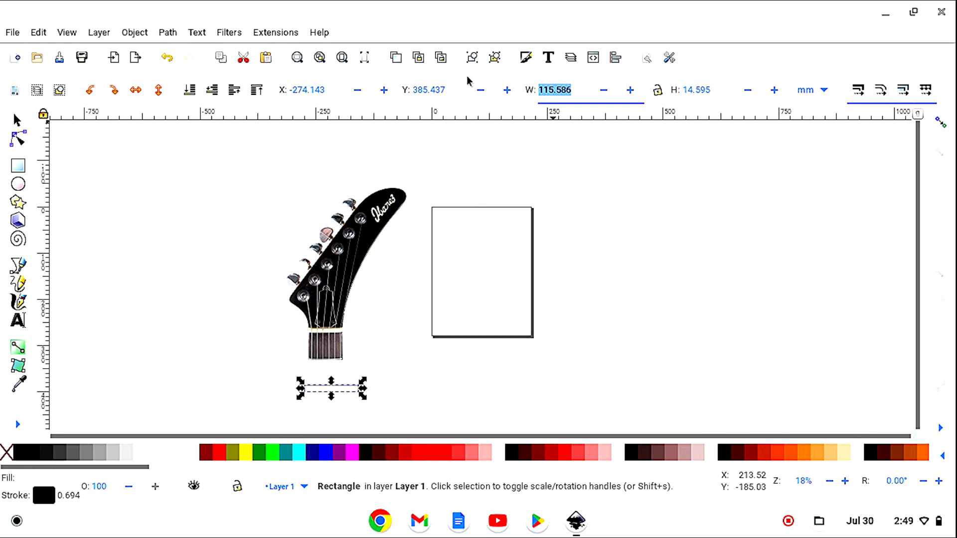
text(42)
key(BackSpace)
key(BackSpace)
key(BackSpace)
key(BackSpace)
text(3.00)
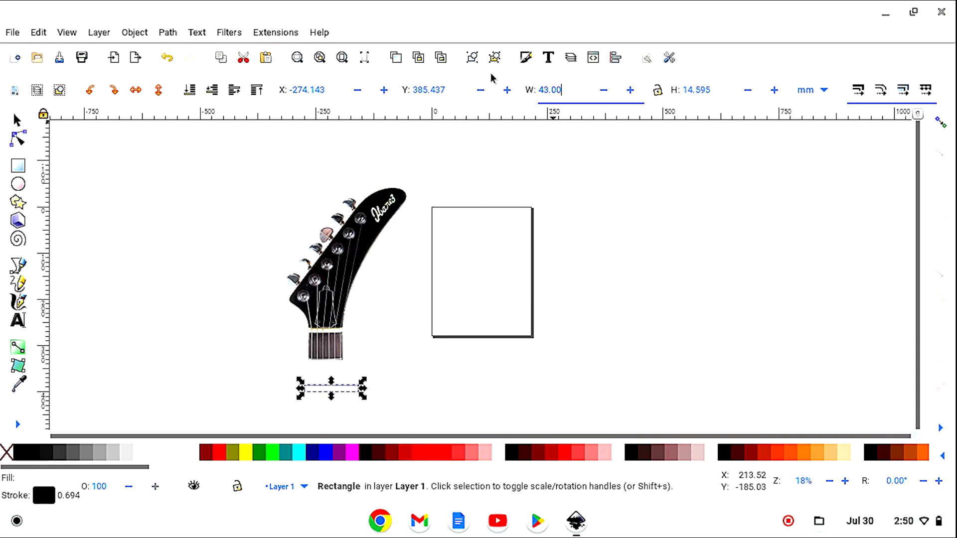
click(657, 92)
key(Return)
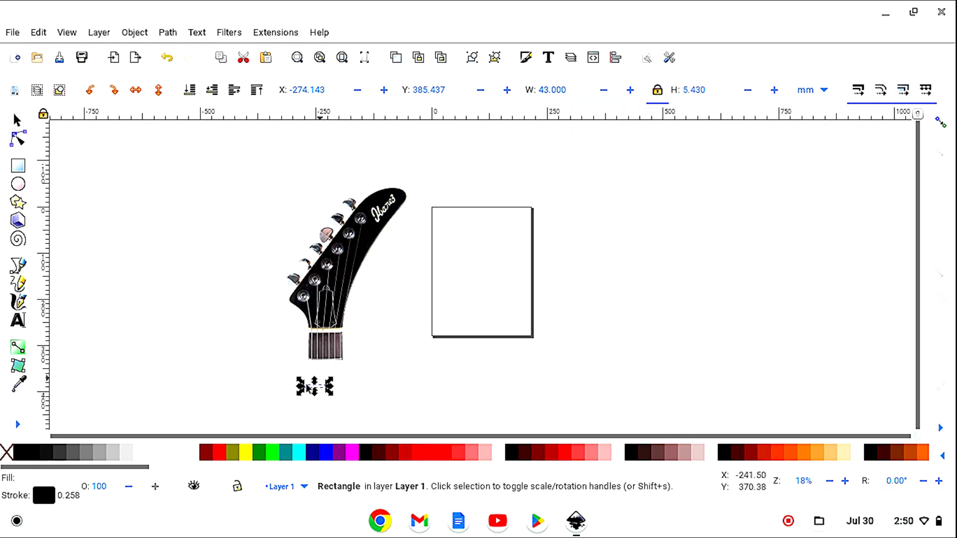
- Place the rectangle just below the end of the neck, and scale the headstock image down to about 159 mm wide
drag(325, 388, 334, 367)
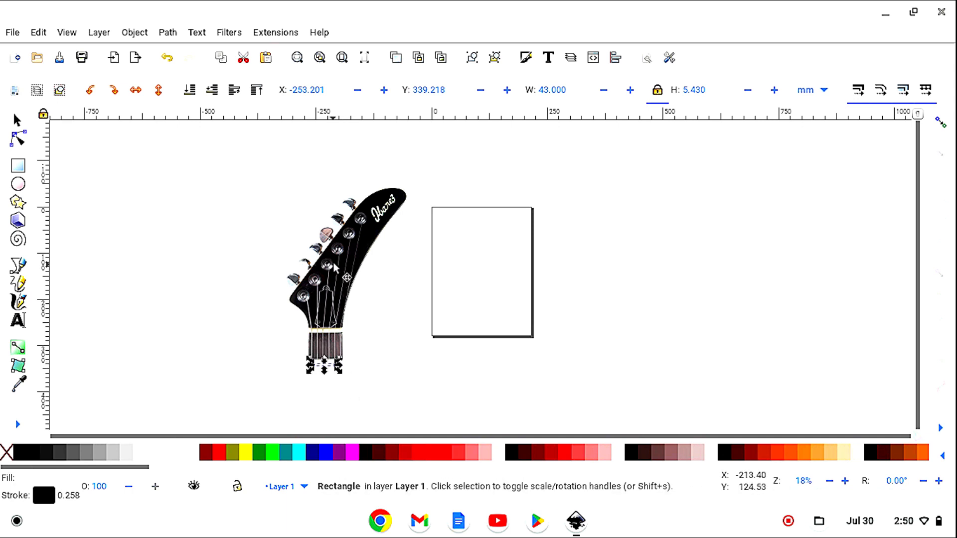
click(344, 276)
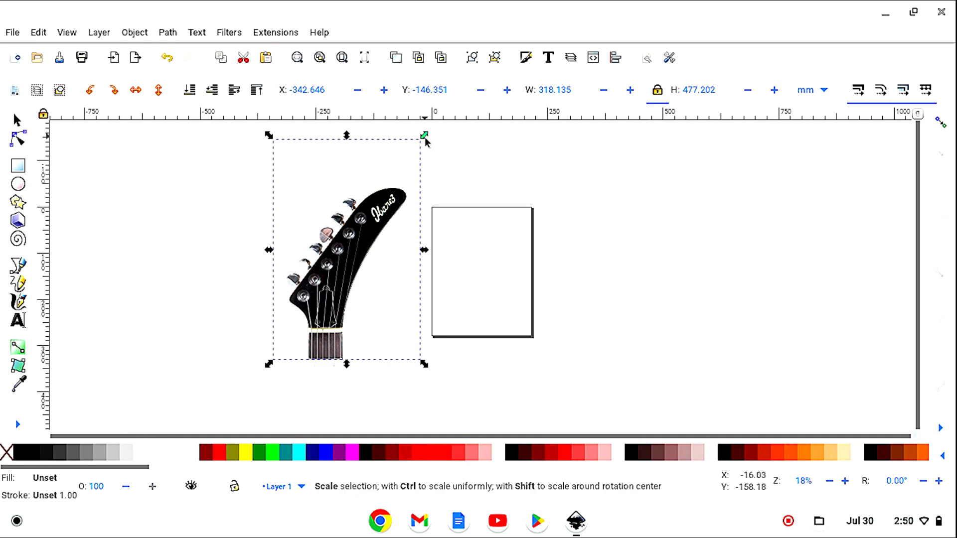
drag(425, 139, 374, 249)
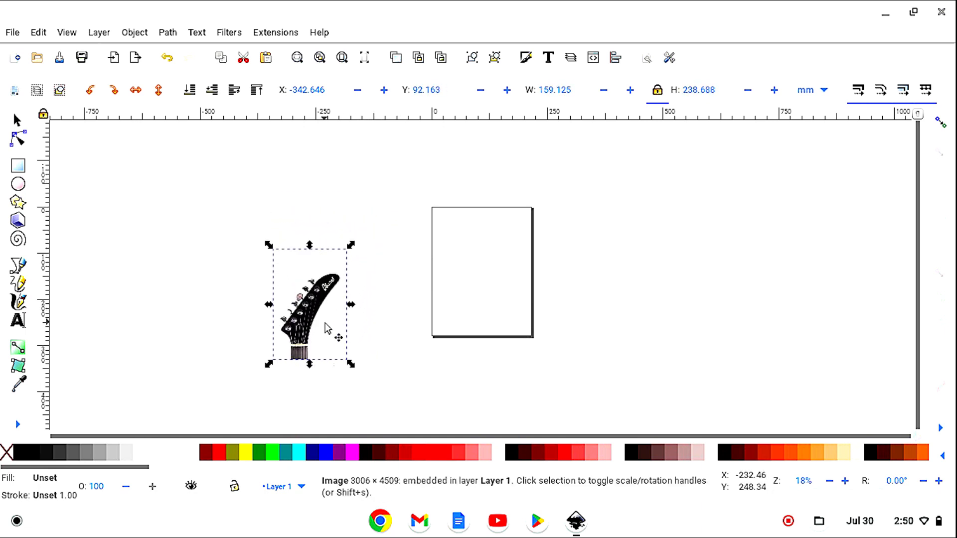
- Fill the rectangle with cyan and set its stroke width to 1 mm
click(331, 368)
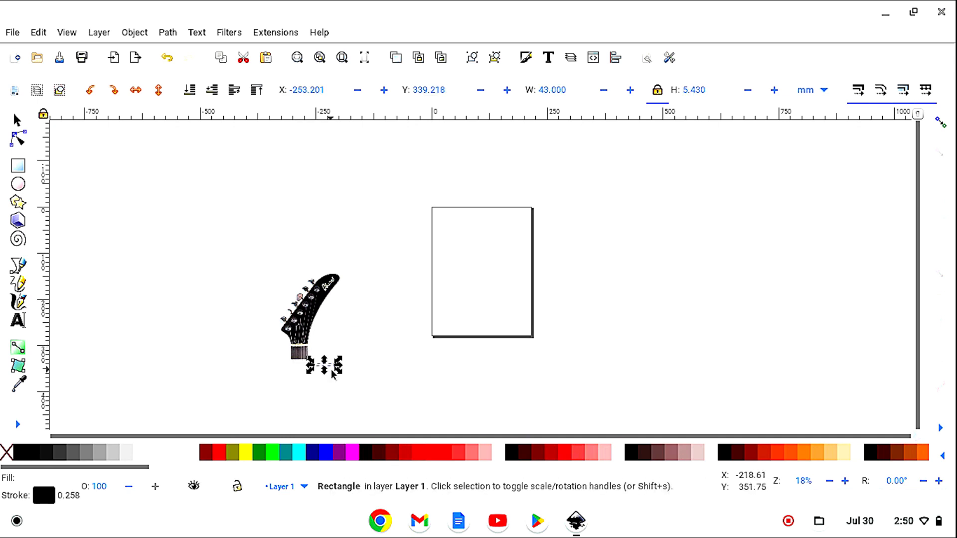
click(298, 463)
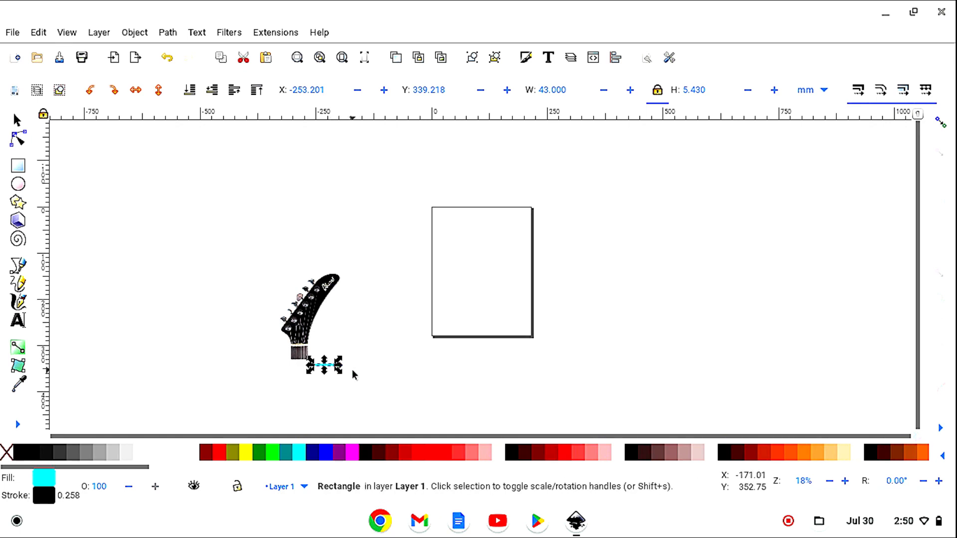
click(526, 58)
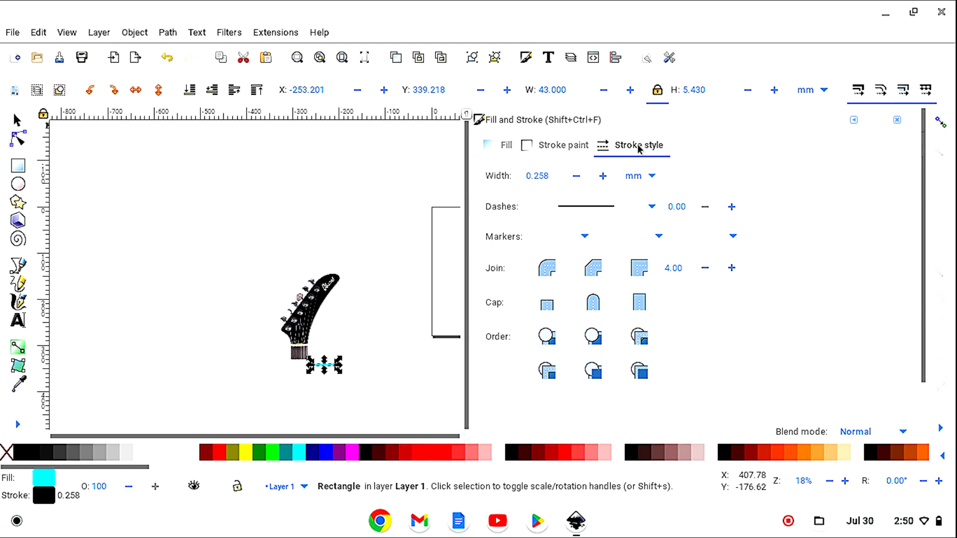
drag(554, 174, 421, 175)
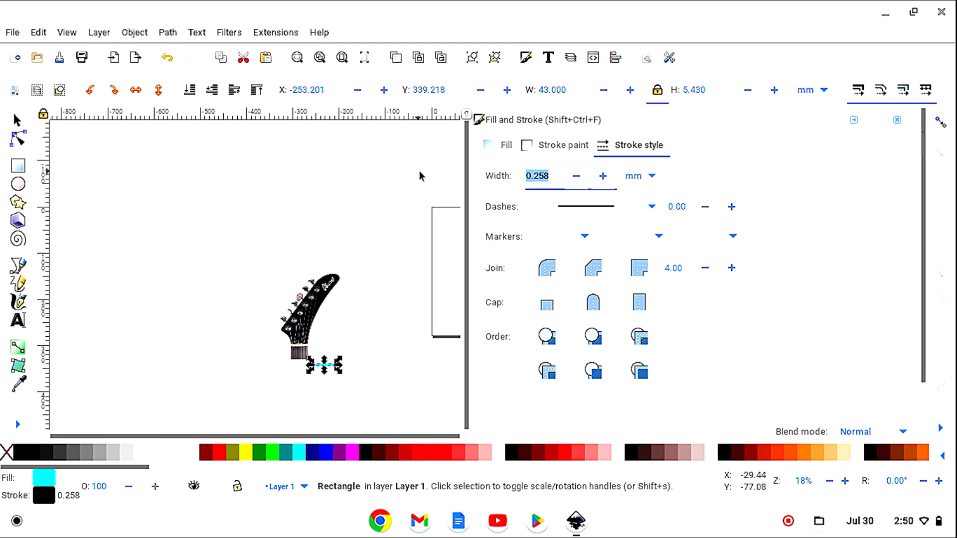
text(1)
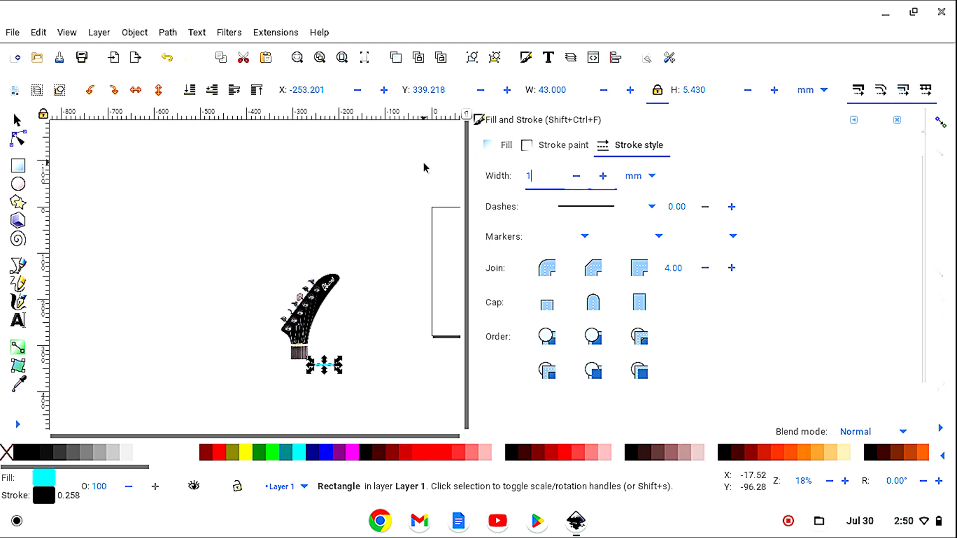
key(Return)
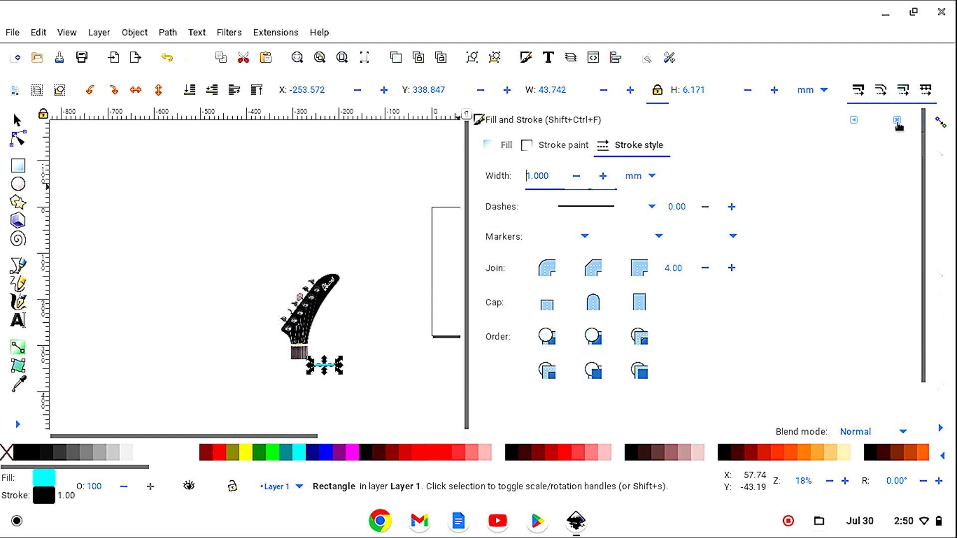
- Move the cyan rectangle from beside the neck onto the fretboard, just below the nut
click(897, 120)
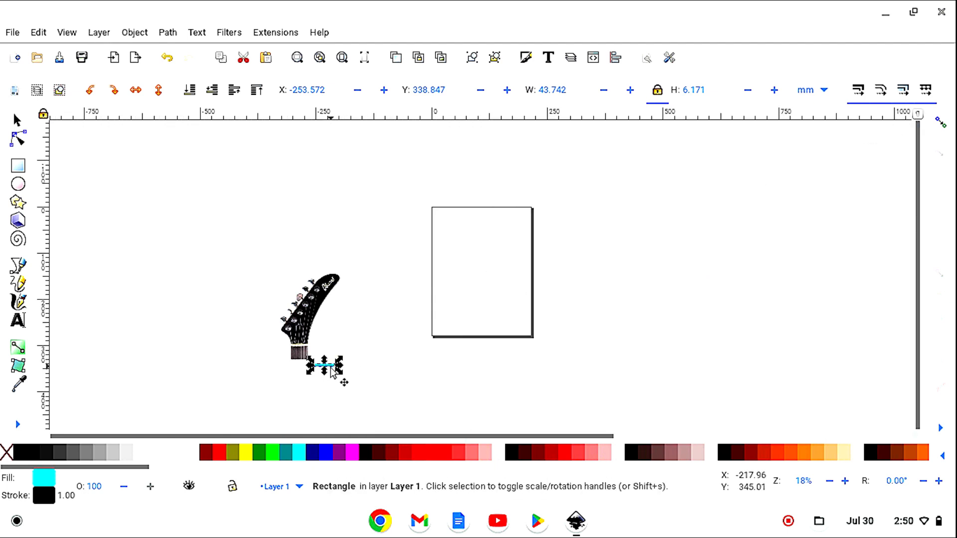
drag(332, 369, 301, 373)
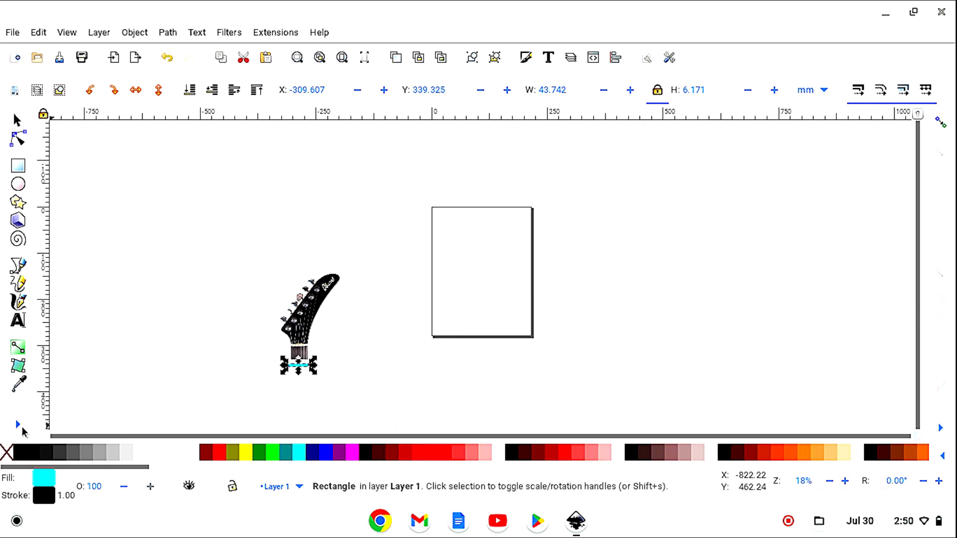
click(18, 425)
click(57, 469)
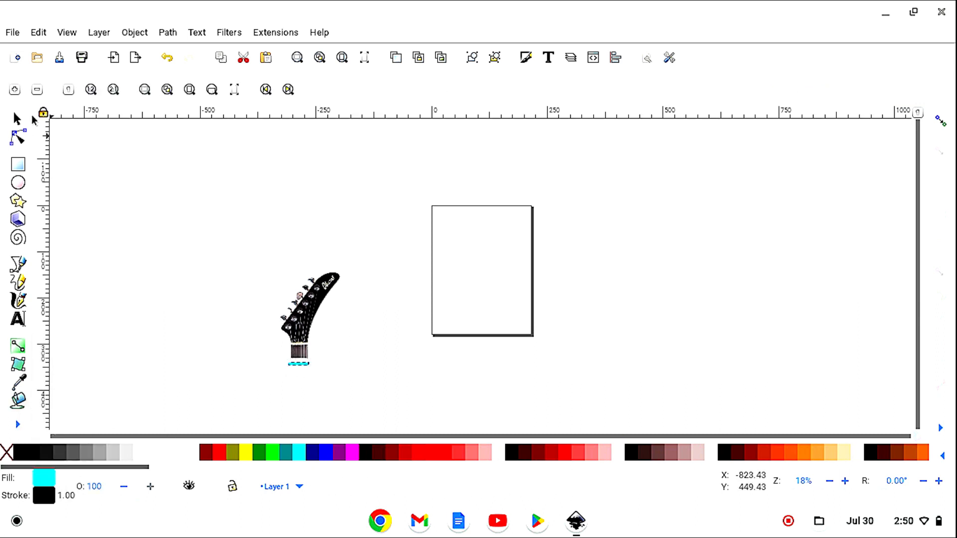
click(14, 90)
click(14, 90)
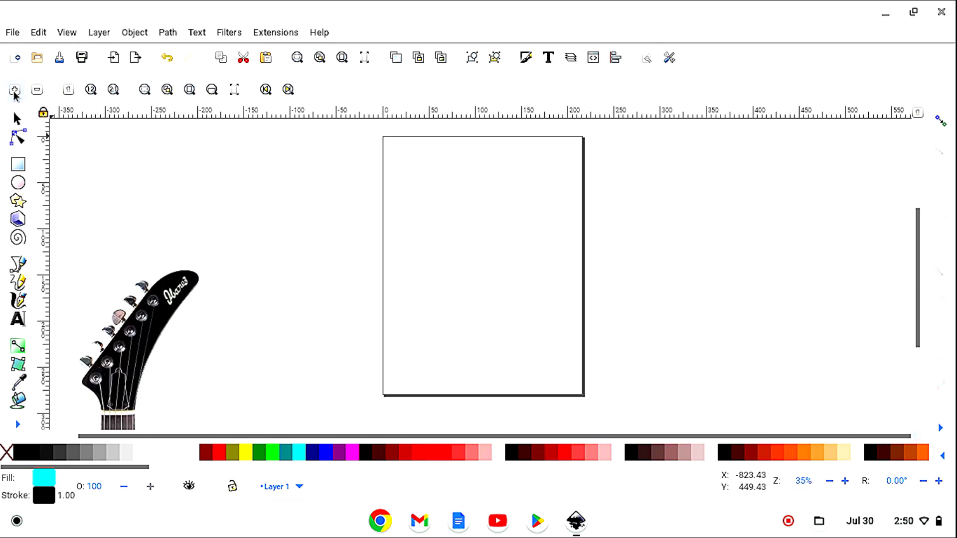
click(14, 90)
click(14, 90)
key(s)
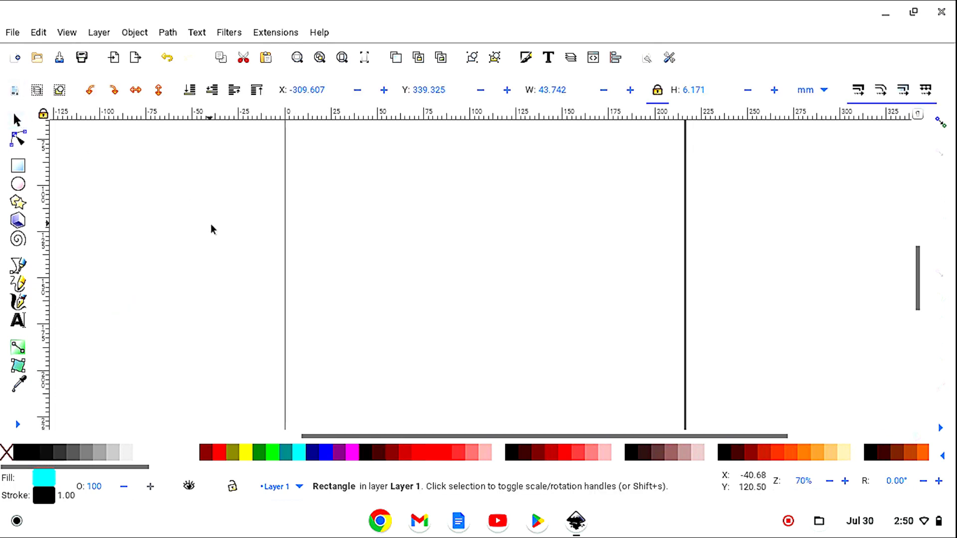
scroll(211, 225, down, 8)
scroll(271, 313, down, 10)
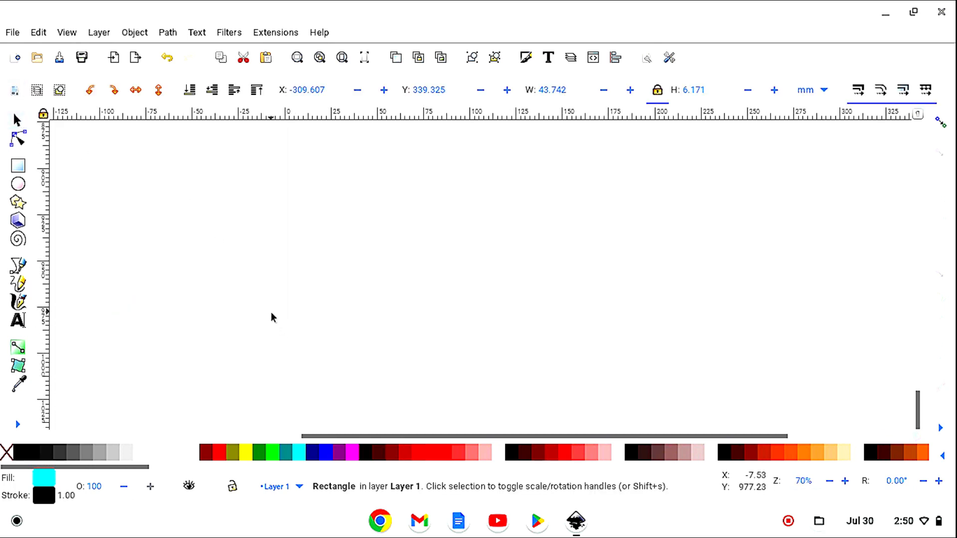
drag(405, 436, 119, 409)
drag(48, 398, 52, 381)
scroll(158, 363, up, 3)
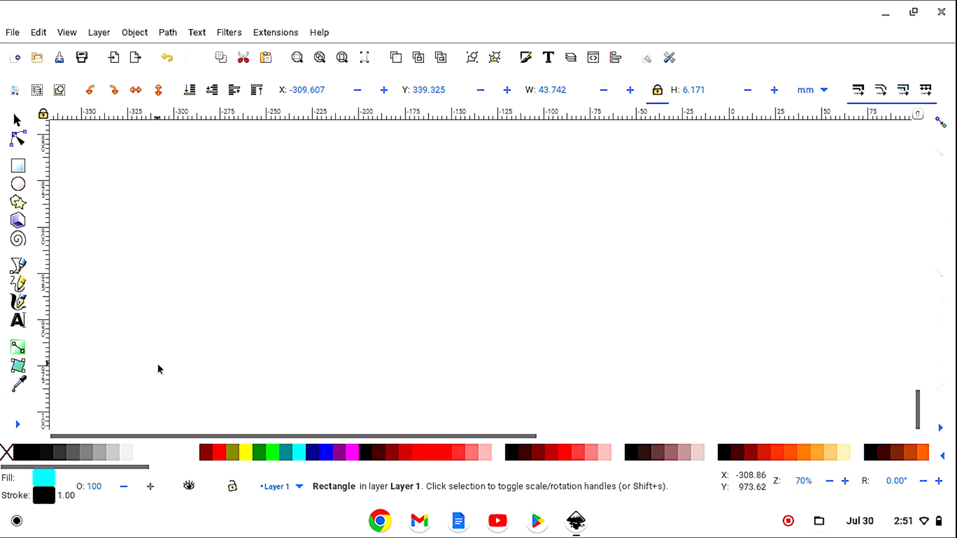
scroll(152, 351, up, 10)
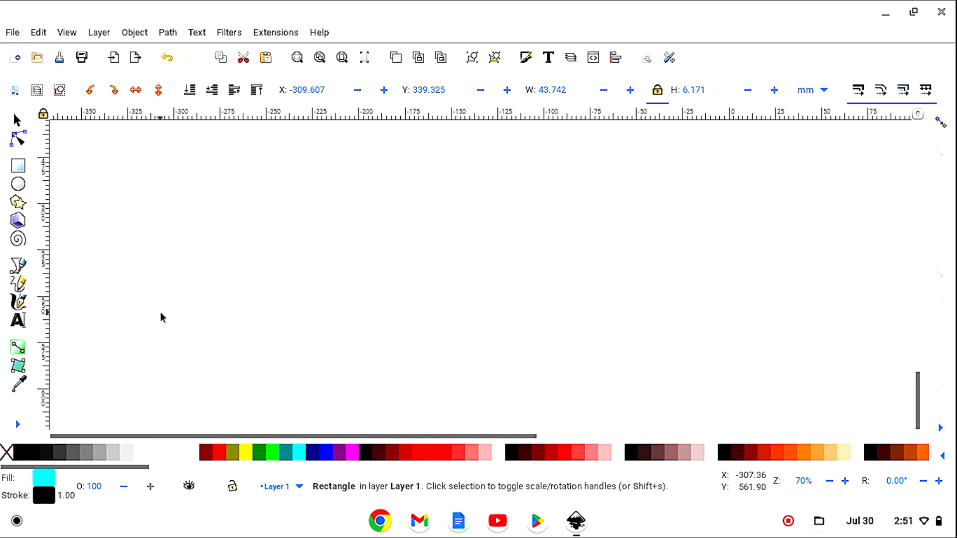
scroll(179, 332, up, 2)
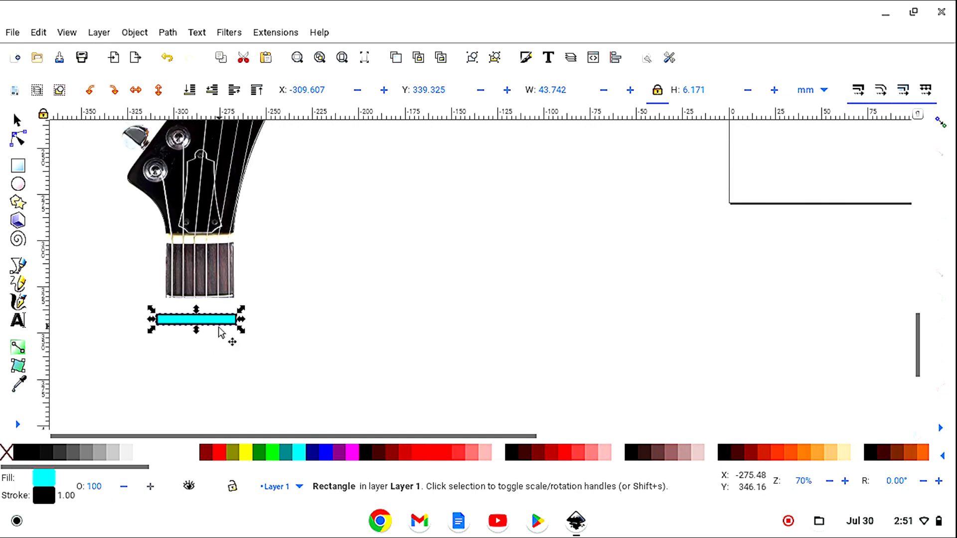
drag(222, 329, 226, 256)
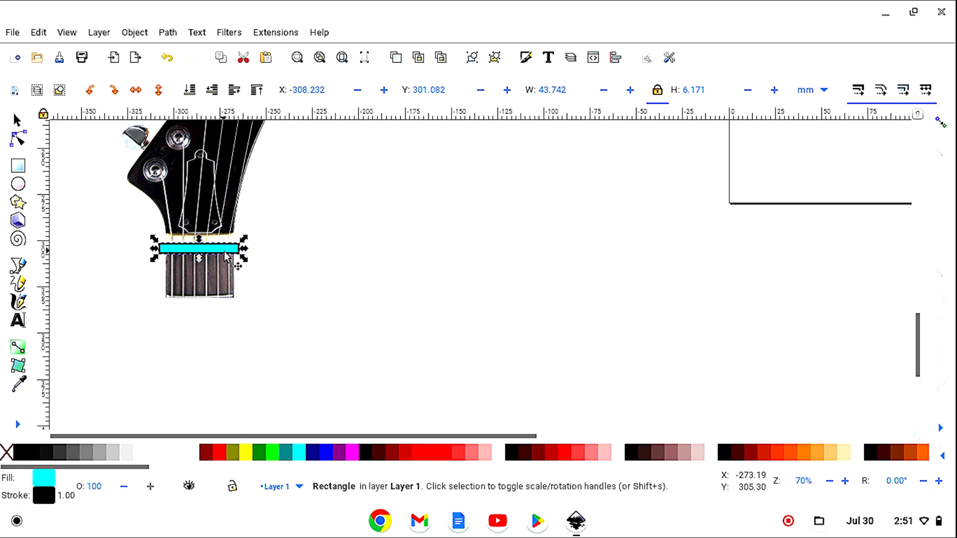
- Enlarge the headstock image proportionally to about 187 mm wide, realigning the rectangle below the nut to match the neck's width
click(231, 165)
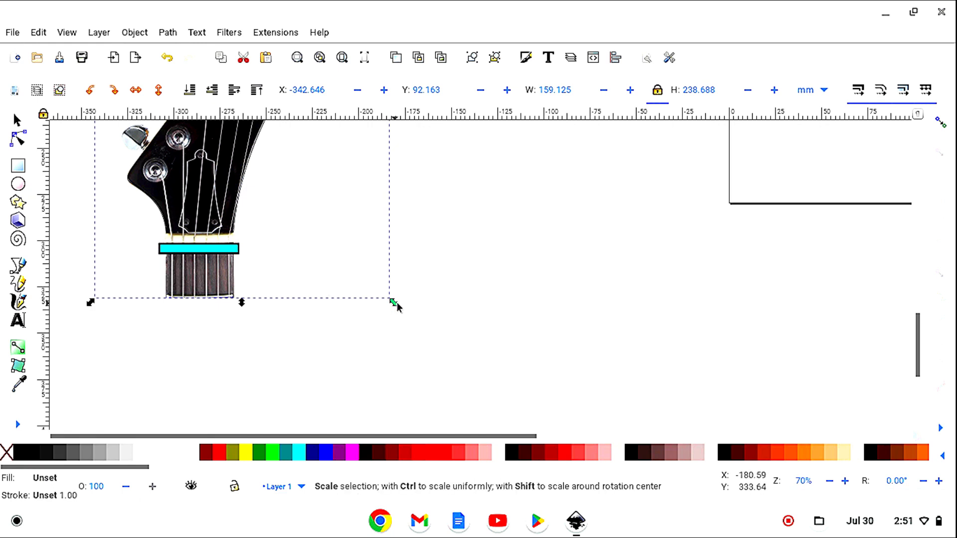
drag(401, 310, 430, 324)
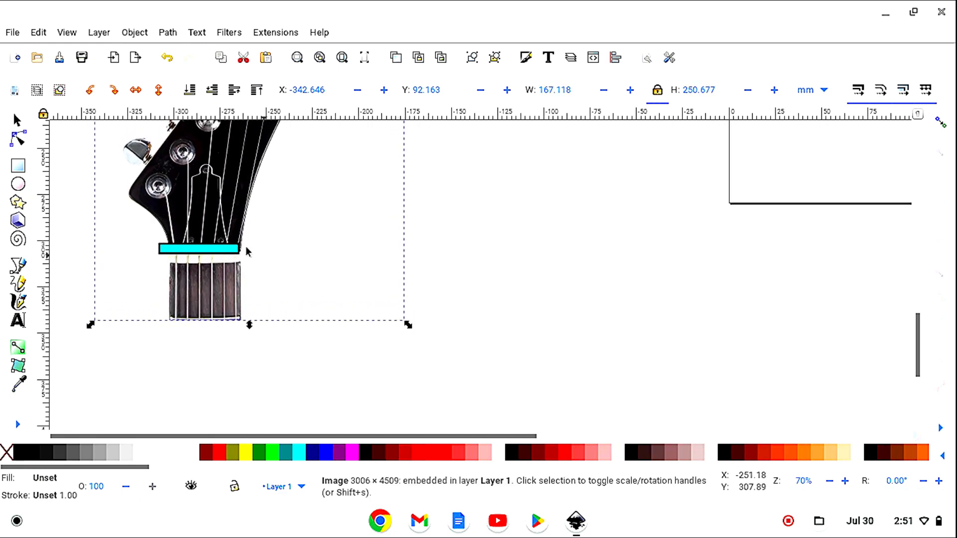
drag(239, 252, 247, 274)
click(221, 190)
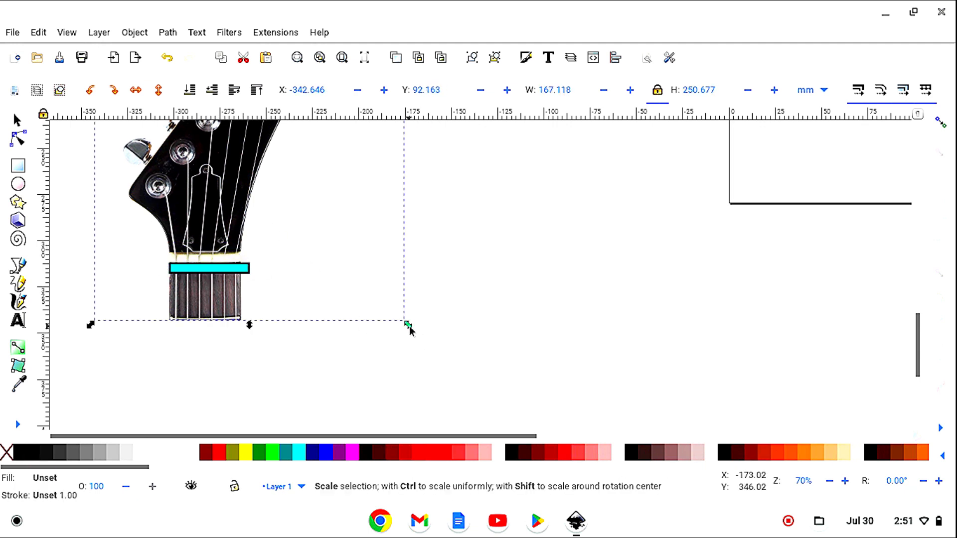
drag(408, 325, 459, 376)
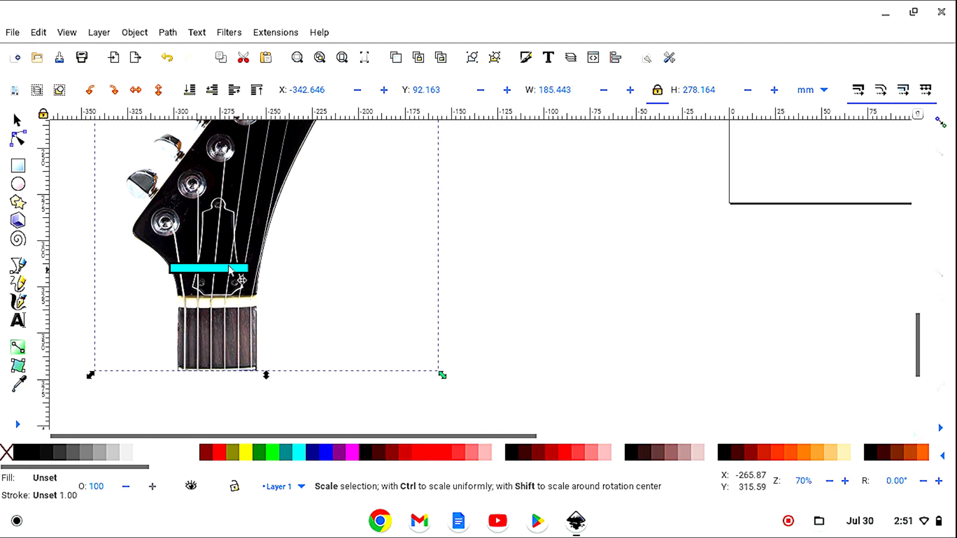
drag(230, 271, 241, 317)
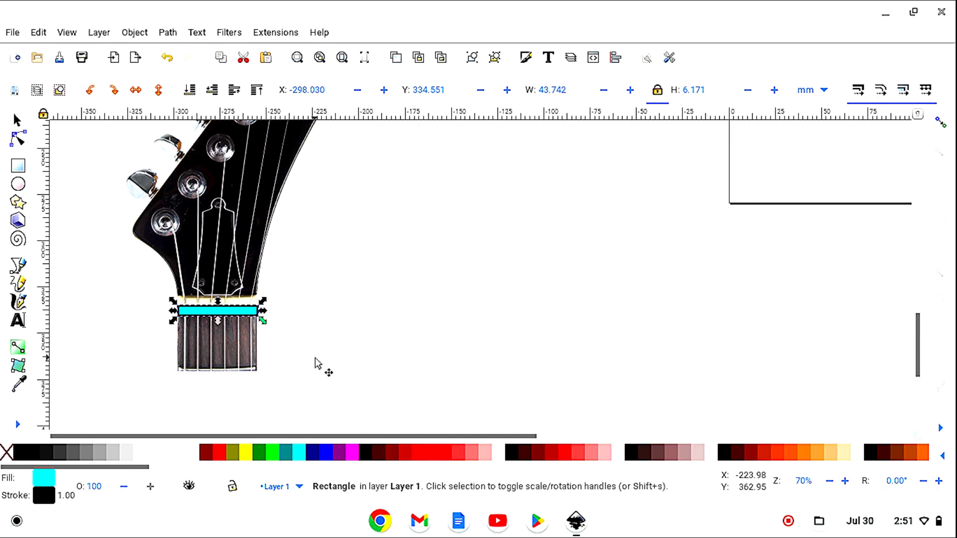
click(266, 223)
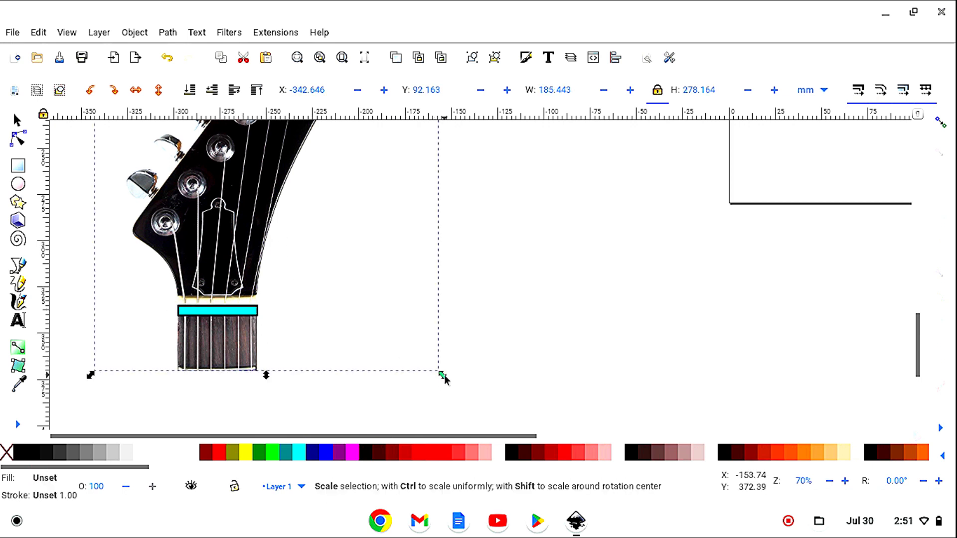
drag(444, 380, 447, 381)
drag(242, 317, 245, 321)
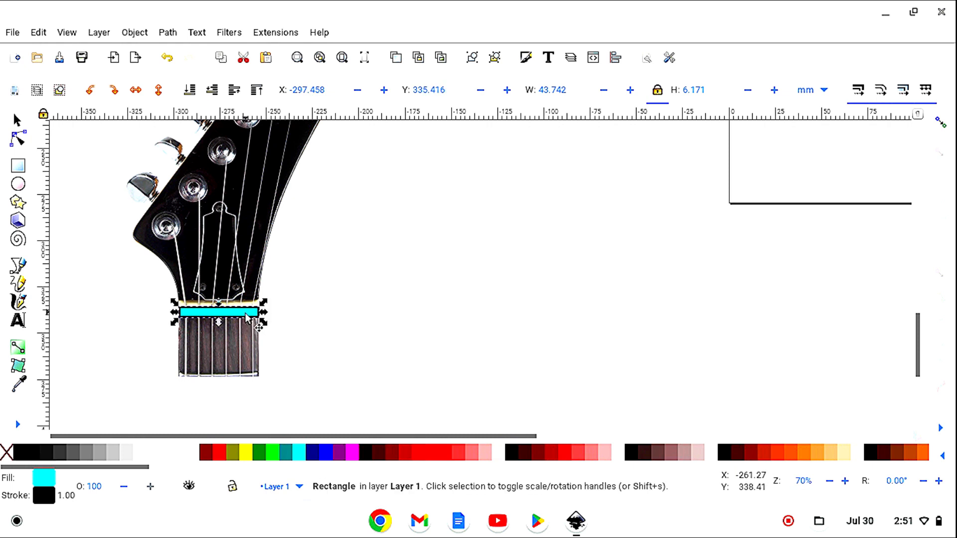
- Set the rectangle's width to 43 mm with proportions locked, and place it across the neck just below the nut
drag(248, 317, 852, 190)
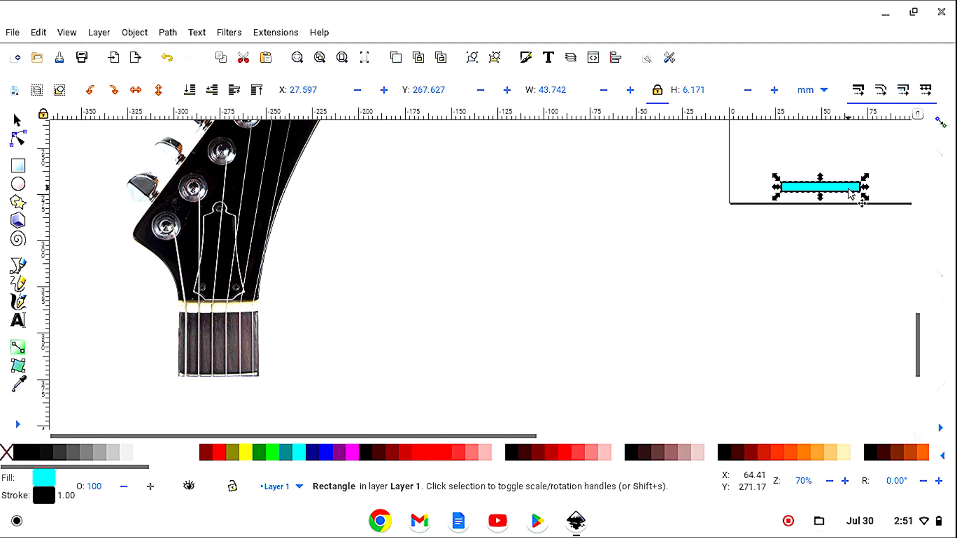
click(658, 95)
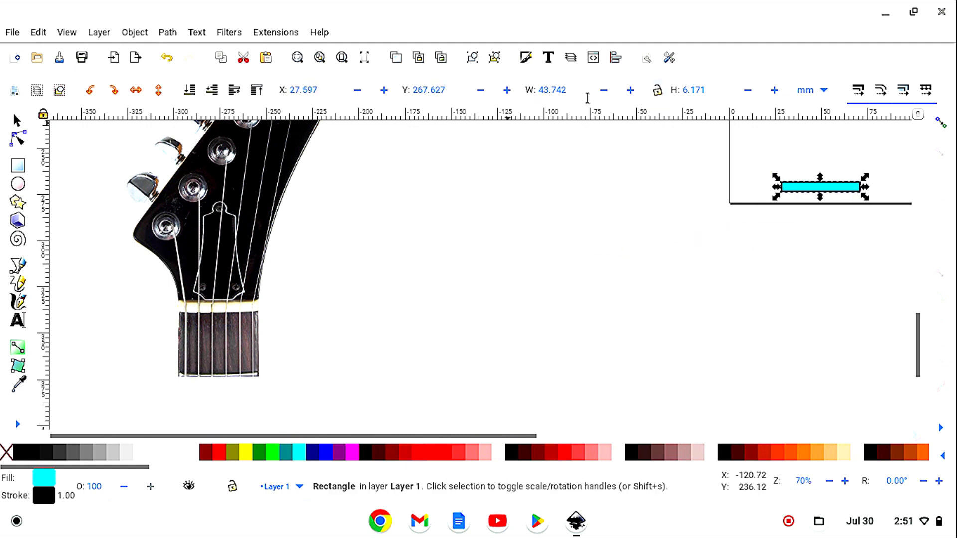
click(566, 90)
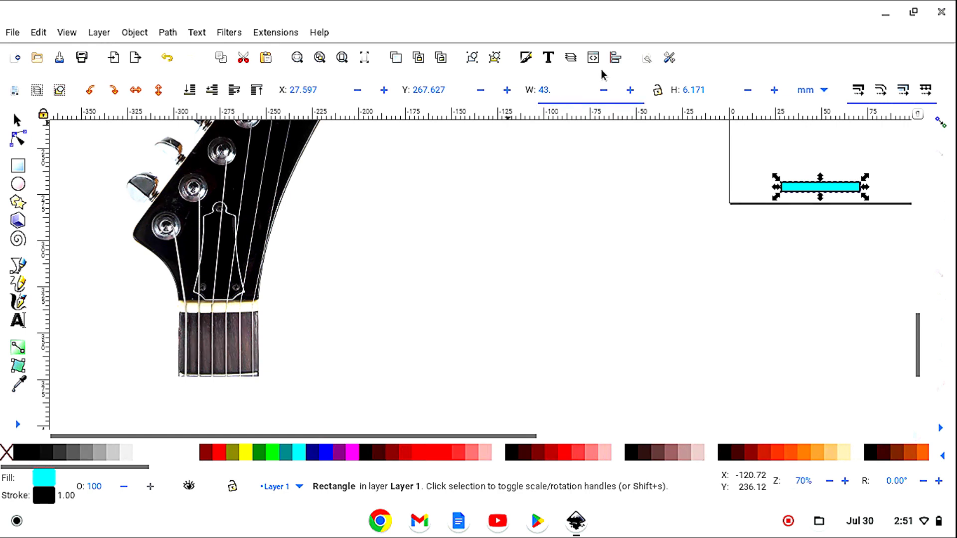
click(659, 91)
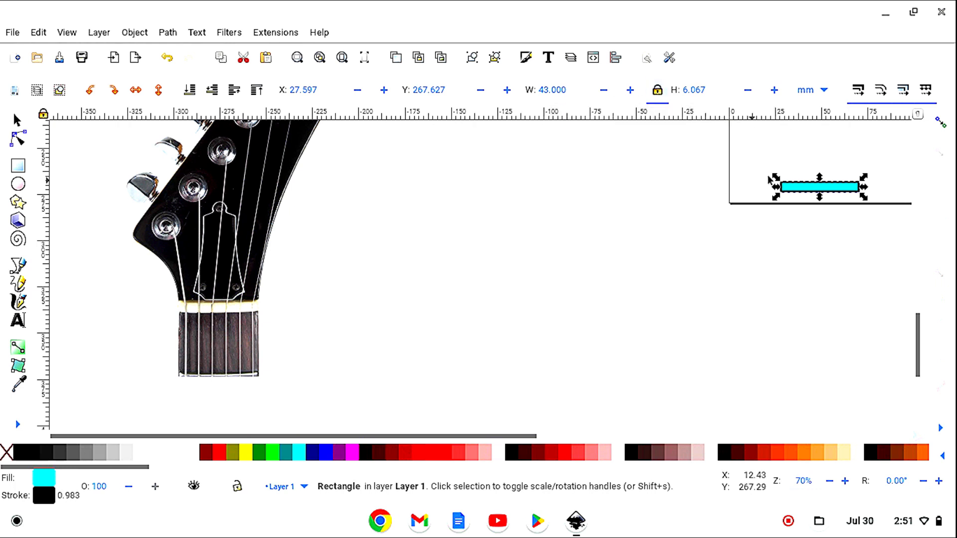
drag(805, 190, 201, 323)
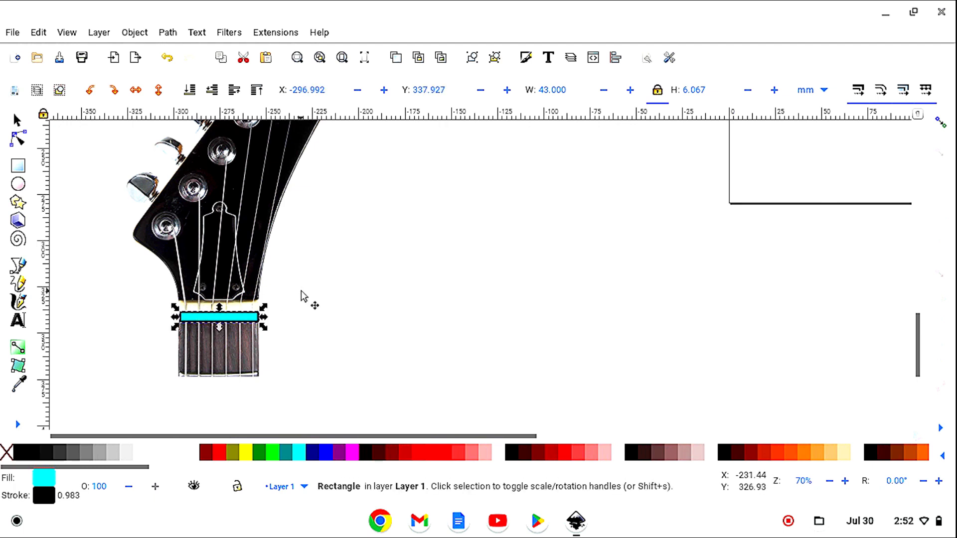
- Set the rectangle's stroke width to 0.5 mm
click(19, 427)
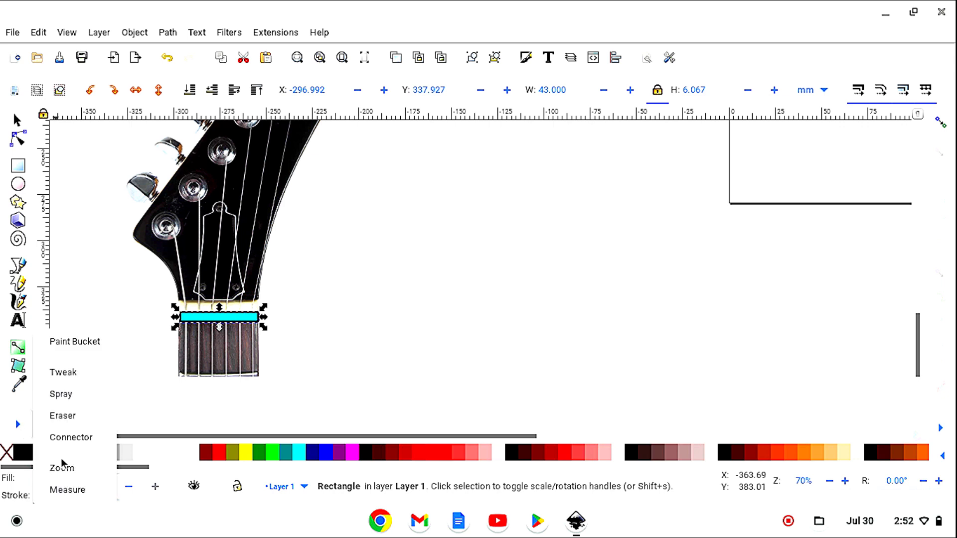
click(62, 468)
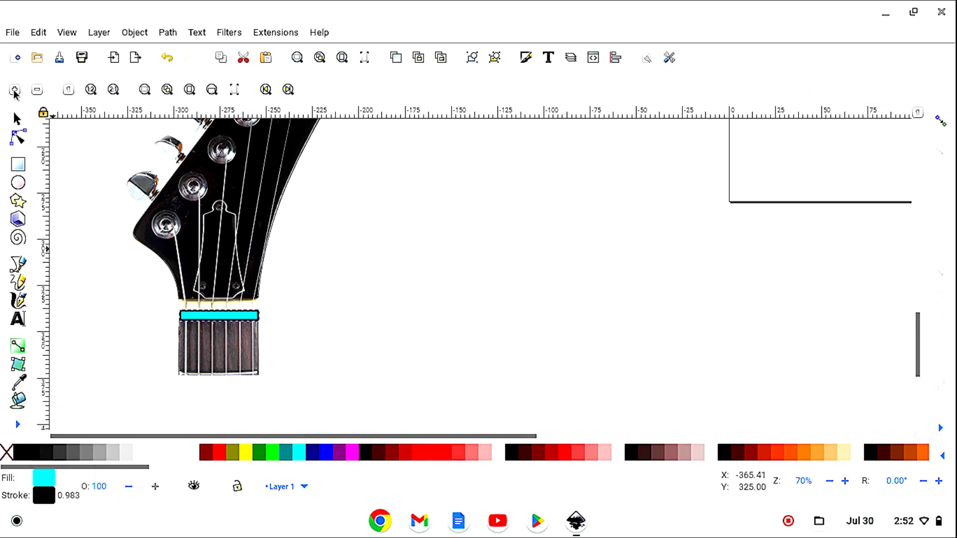
click(15, 90)
click(15, 90)
click(14, 90)
click(16, 121)
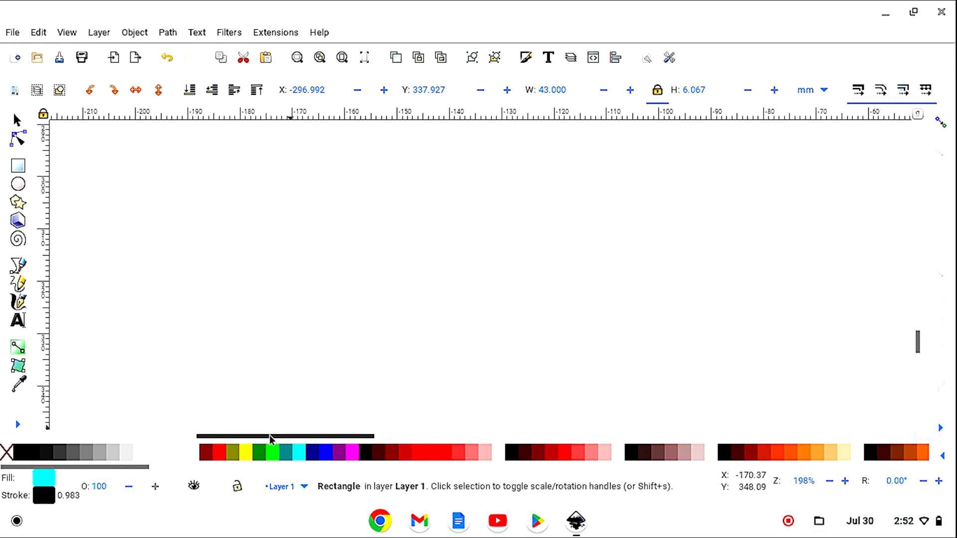
drag(270, 439, 137, 436)
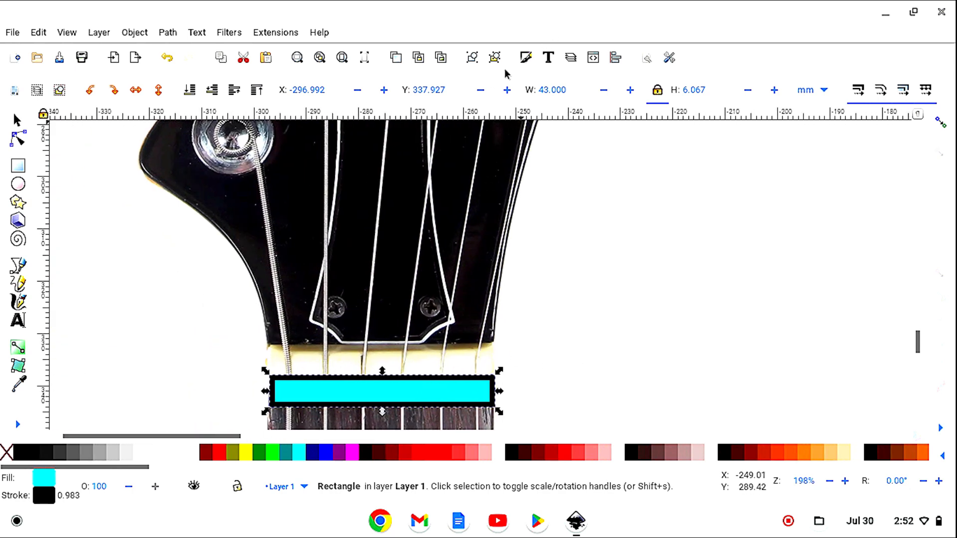
click(527, 58)
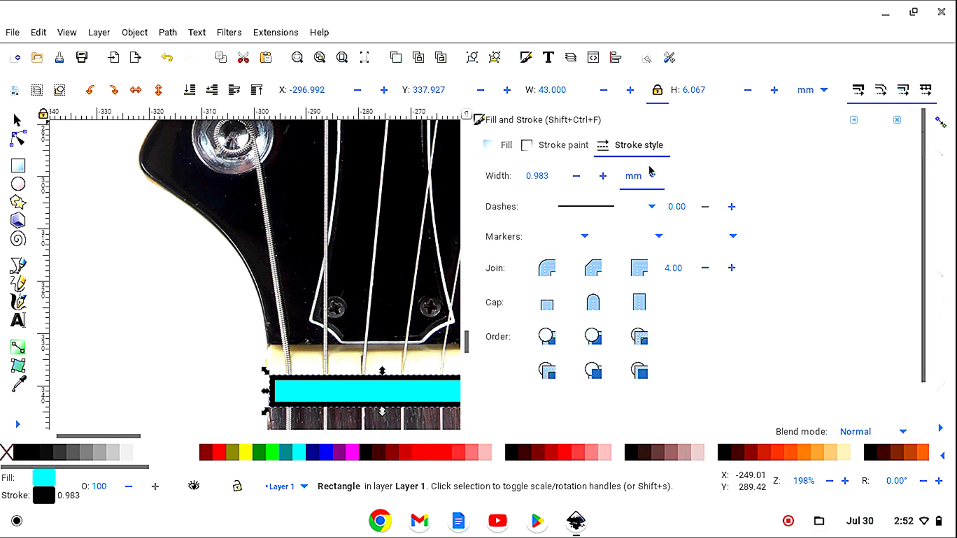
double_click(546, 176)
text(.)
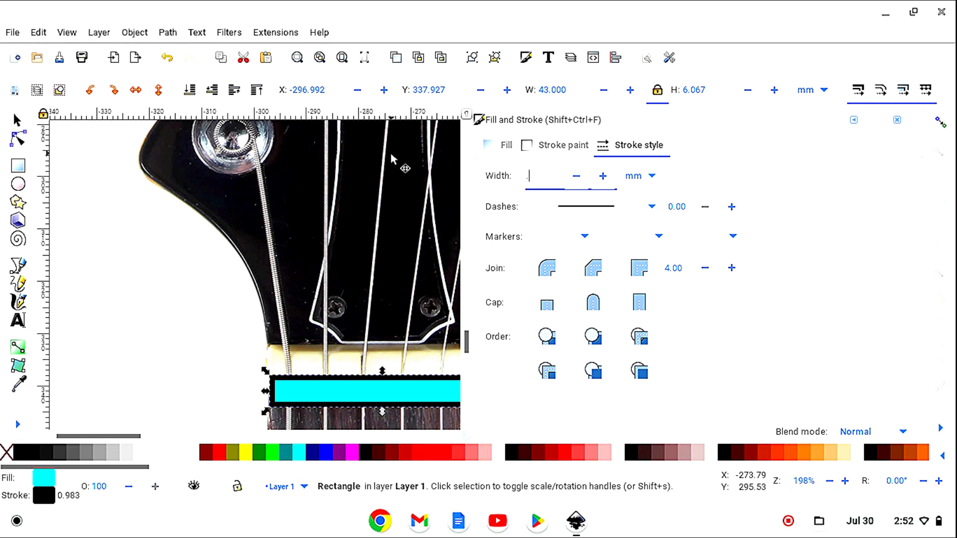
text(5)
key(Return)
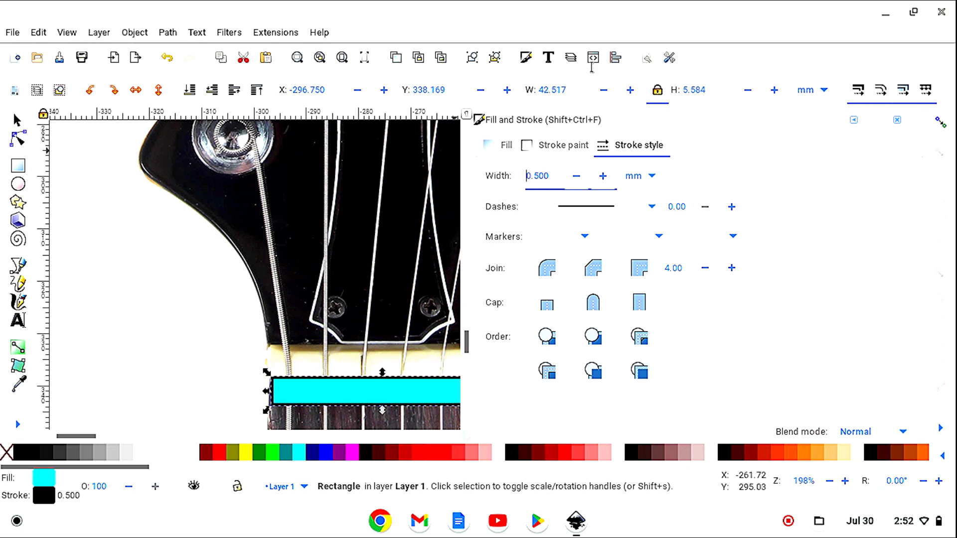
click(898, 121)
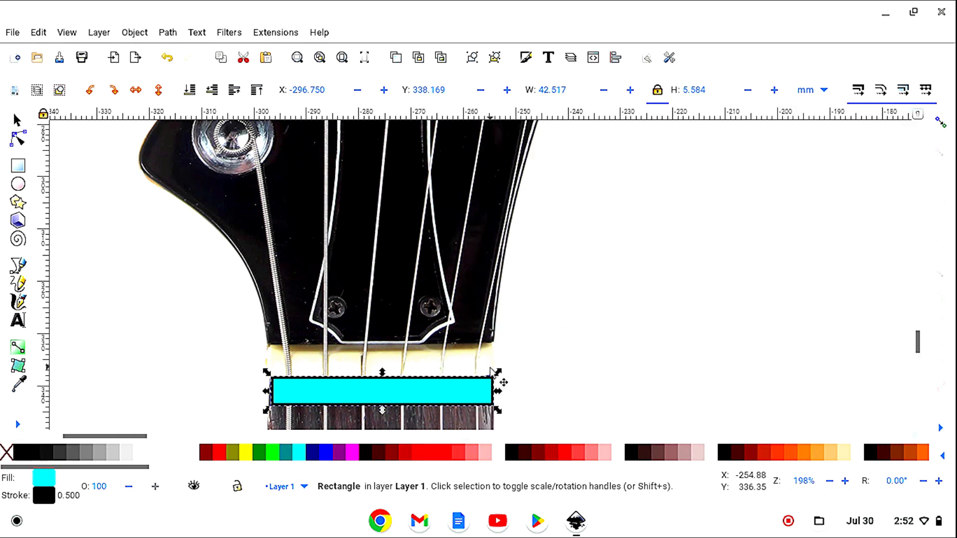
- Move the rectangle up over the nut, and set the headstock image's height to 278 mm with proportions locked
drag(479, 408, 474, 380)
click(497, 259)
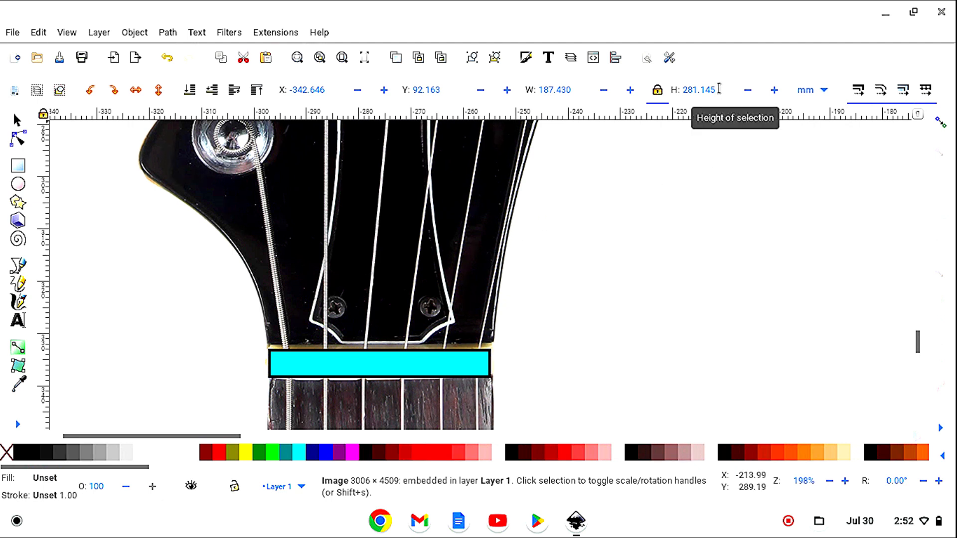
drag(719, 89, 630, 89)
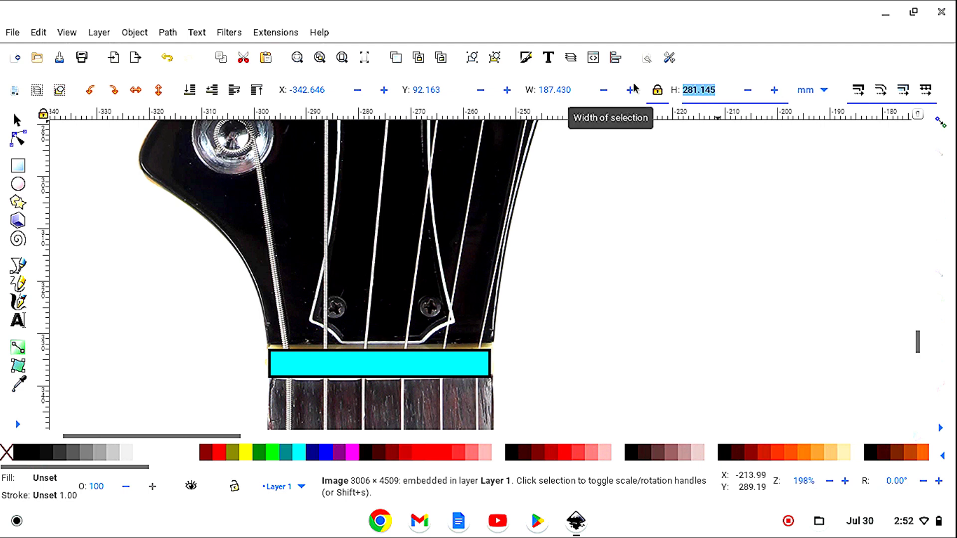
text(278)
key(Return)
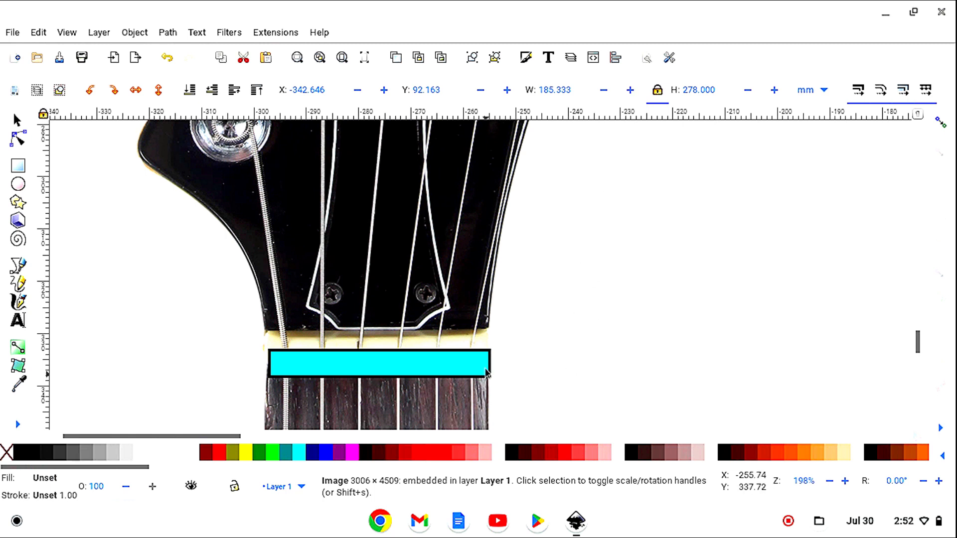
- Align the rectangle over the nut, and set the headstock image's height to 277 mm with proportions locked
drag(488, 377, 485, 363)
click(505, 284)
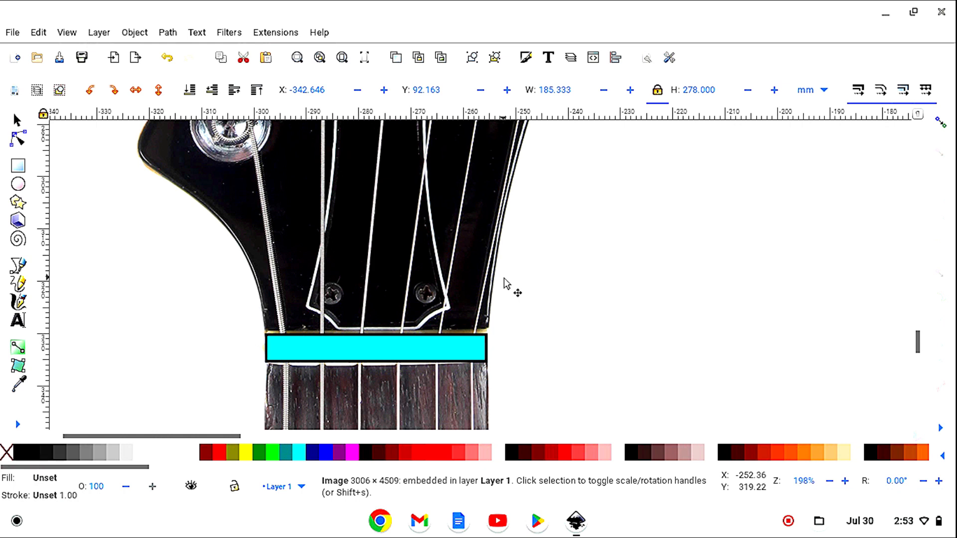
click(698, 89)
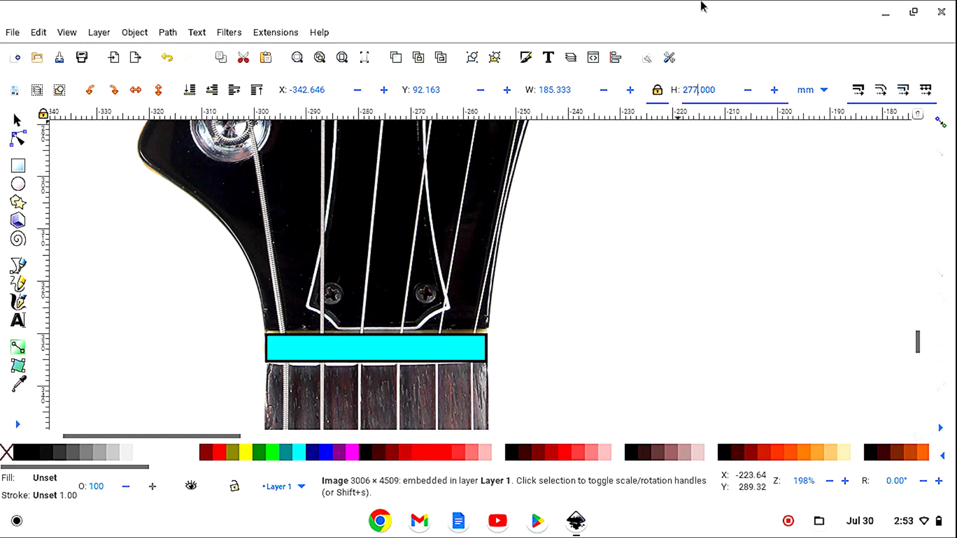
key(Return)
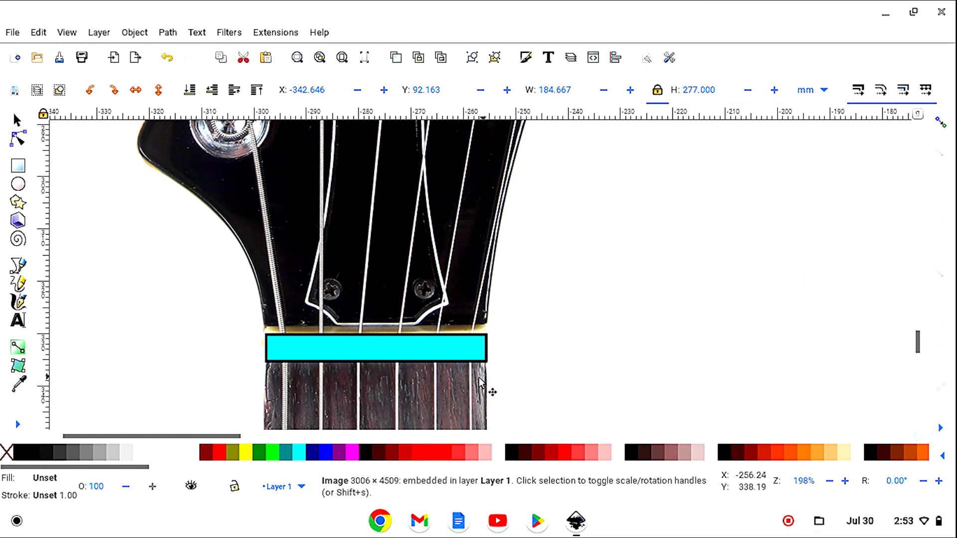
- Set the rectangle's width to 43 mm with proportions locked, and align it across the nut
drag(484, 363, 482, 358)
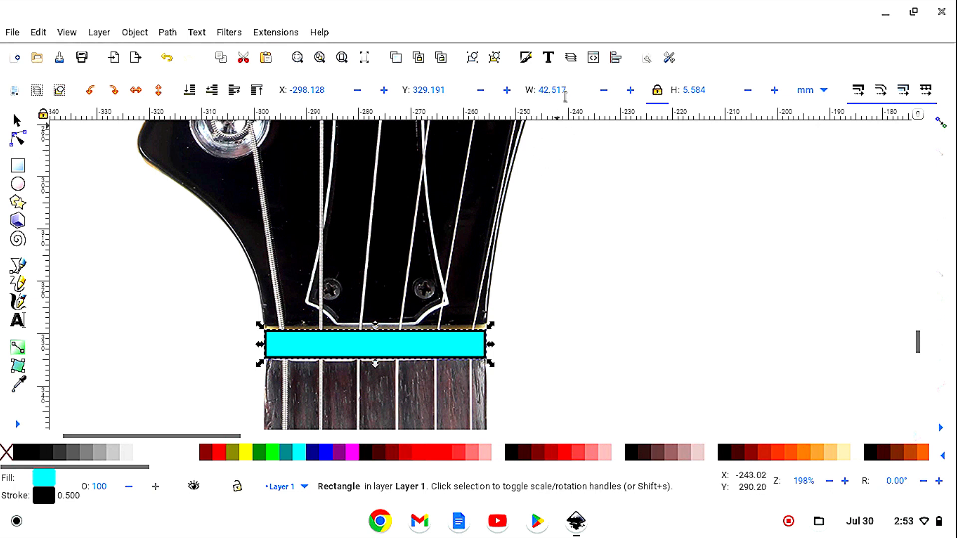
click(656, 93)
click(572, 89)
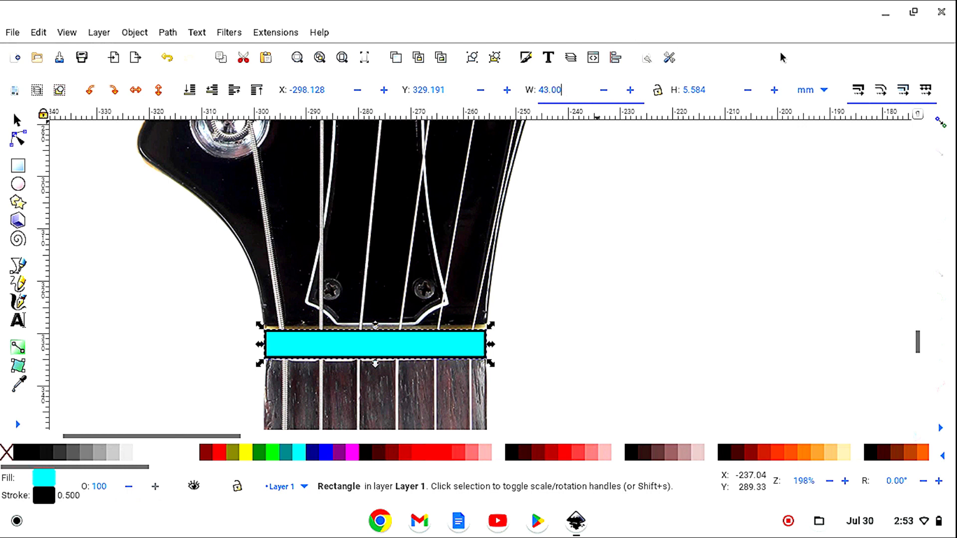
click(659, 92)
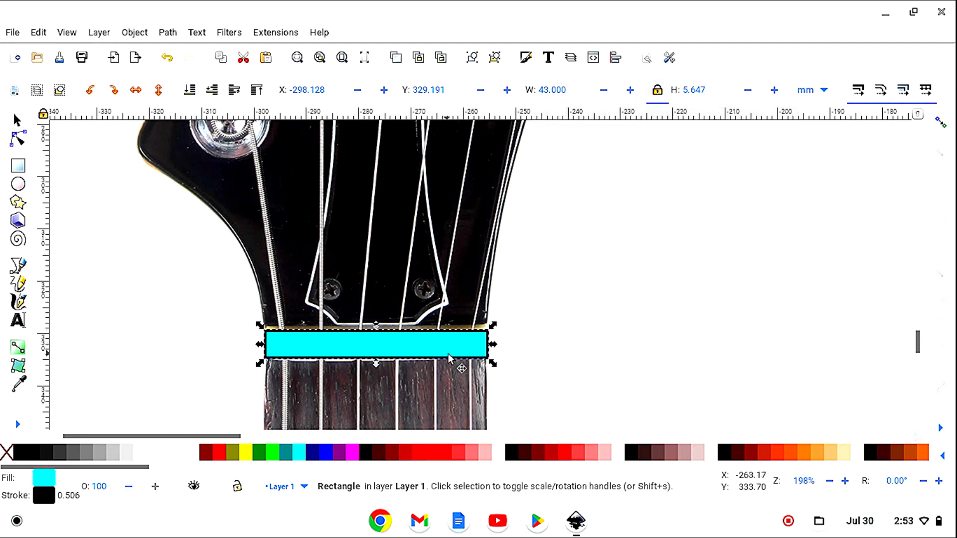
drag(450, 359, 449, 359)
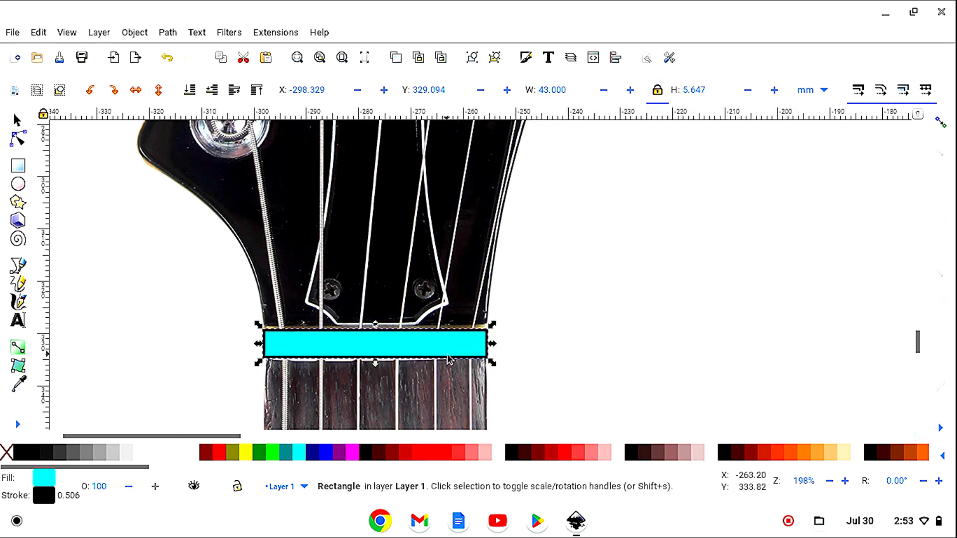
- Apply an Opacity filter with expansion 5.0, erosion 1.0 and global opacity 0.48 to the rectangle, and realign it over the nut
click(230, 33)
mouse_move(288, 170)
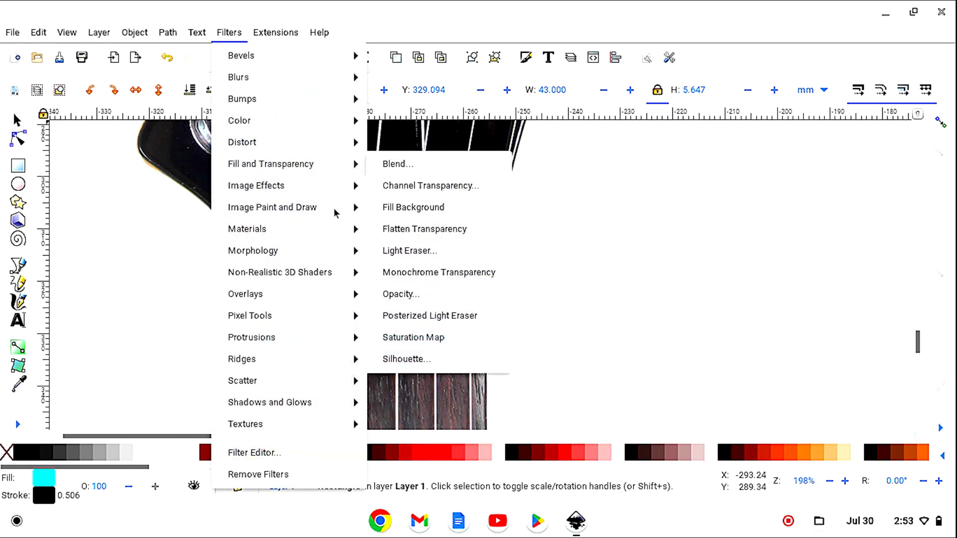
click(409, 295)
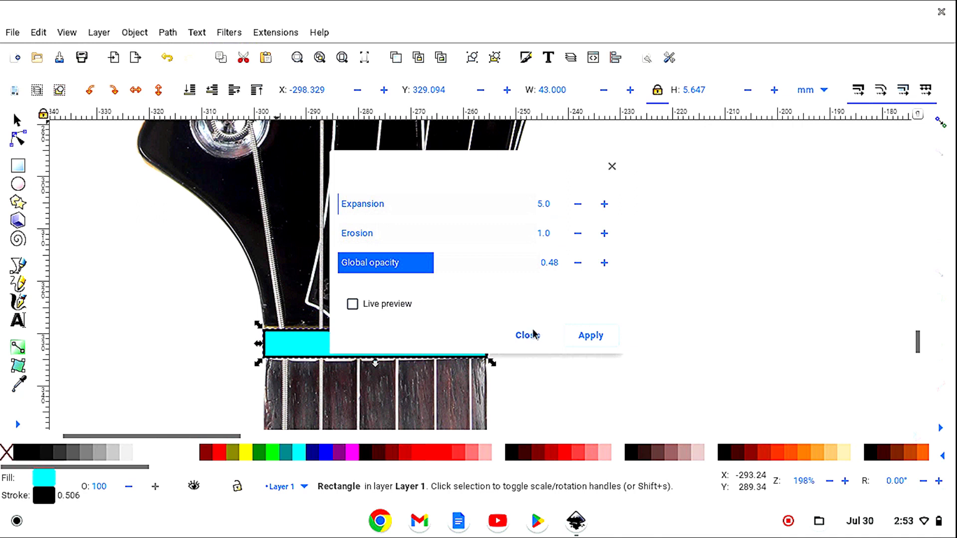
click(583, 341)
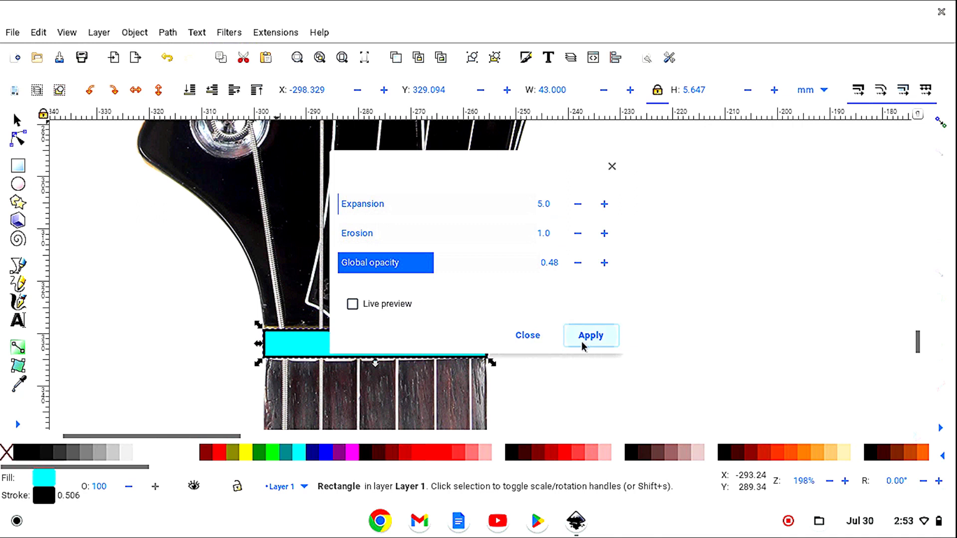
click(528, 336)
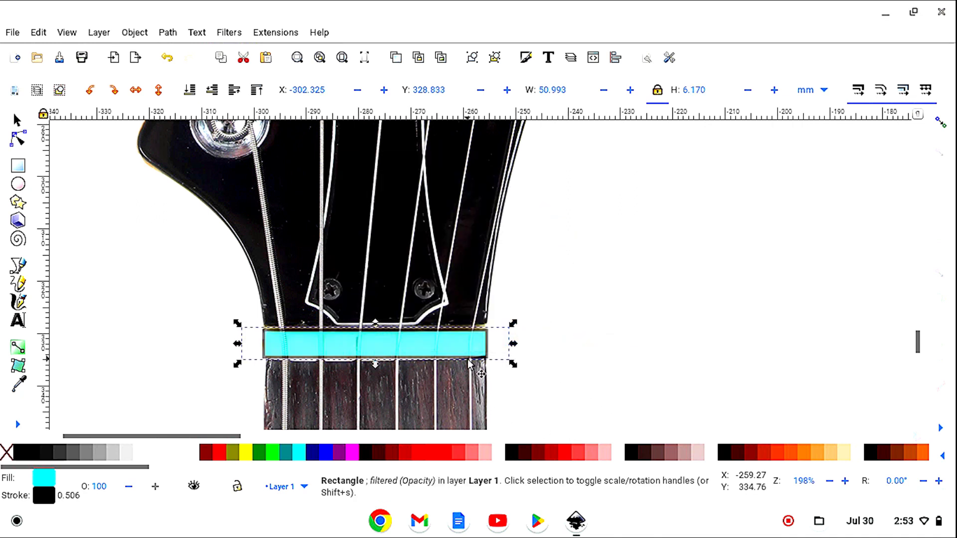
drag(470, 360, 473, 357)
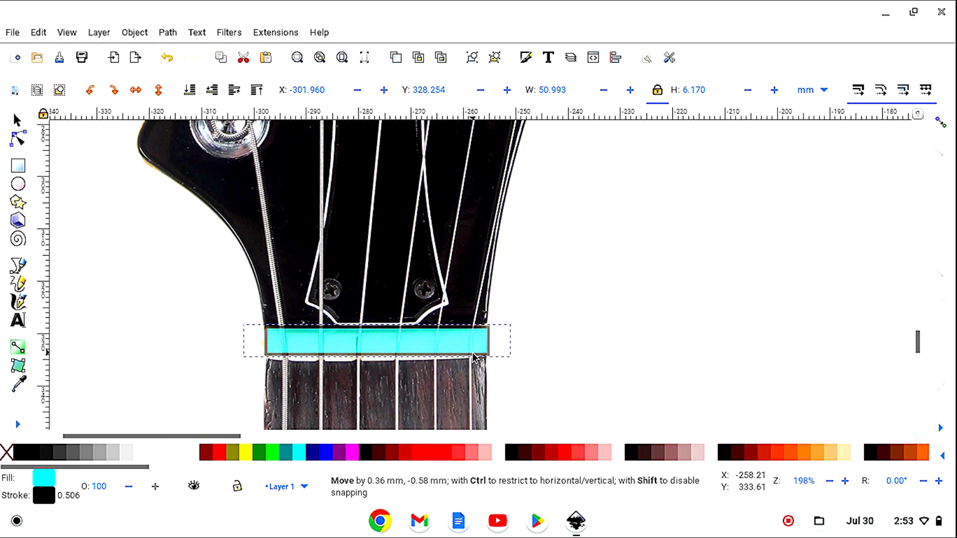
drag(473, 357, 473, 357)
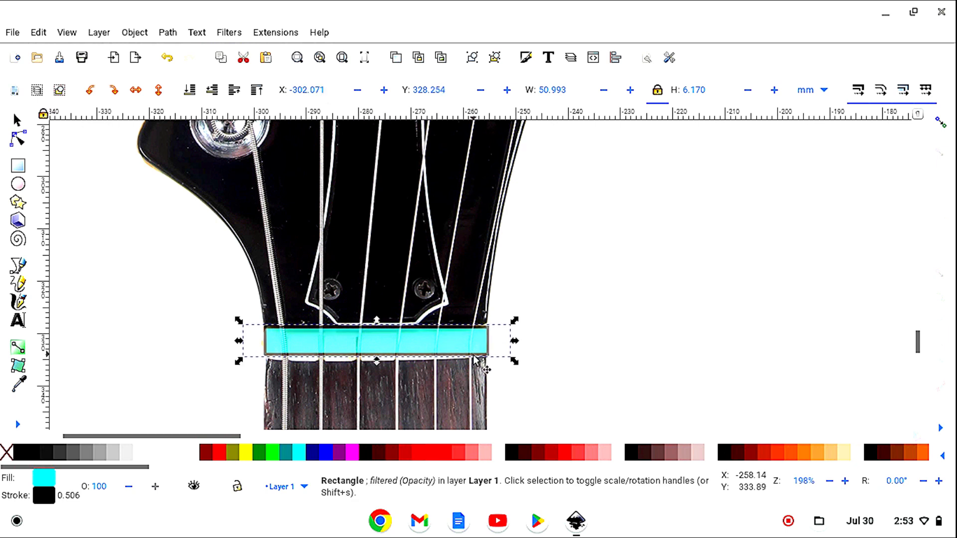
- Try removing the rectangle's filters, and undo the removal
click(232, 35)
click(283, 475)
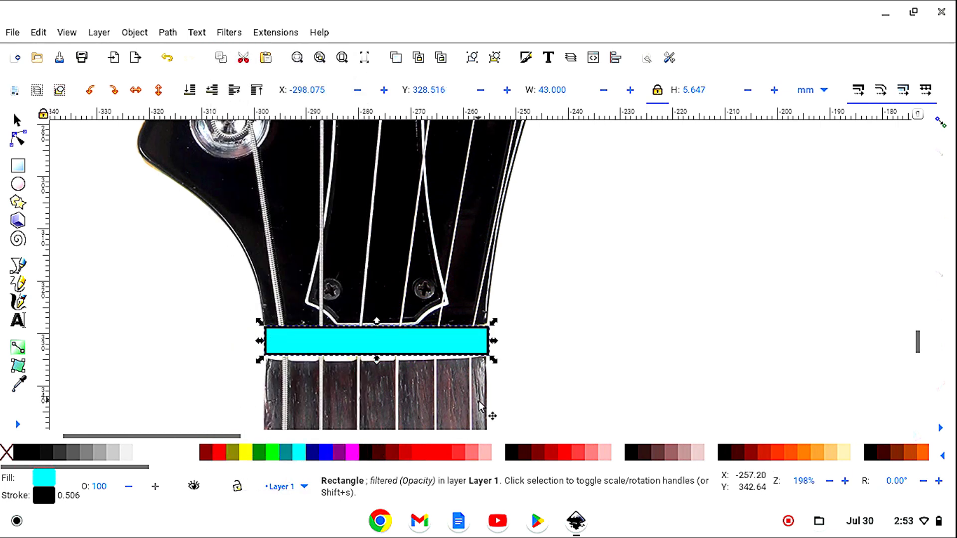
click(459, 342)
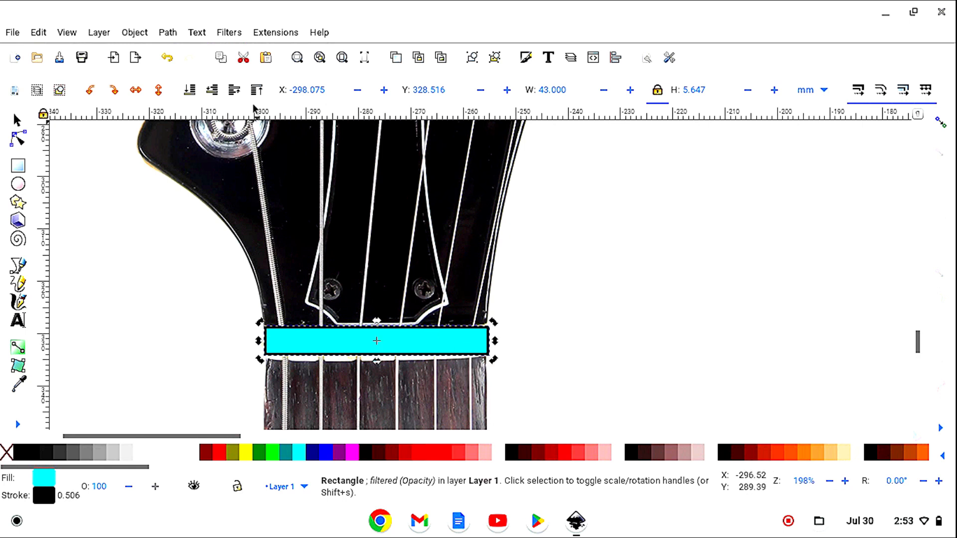
click(166, 59)
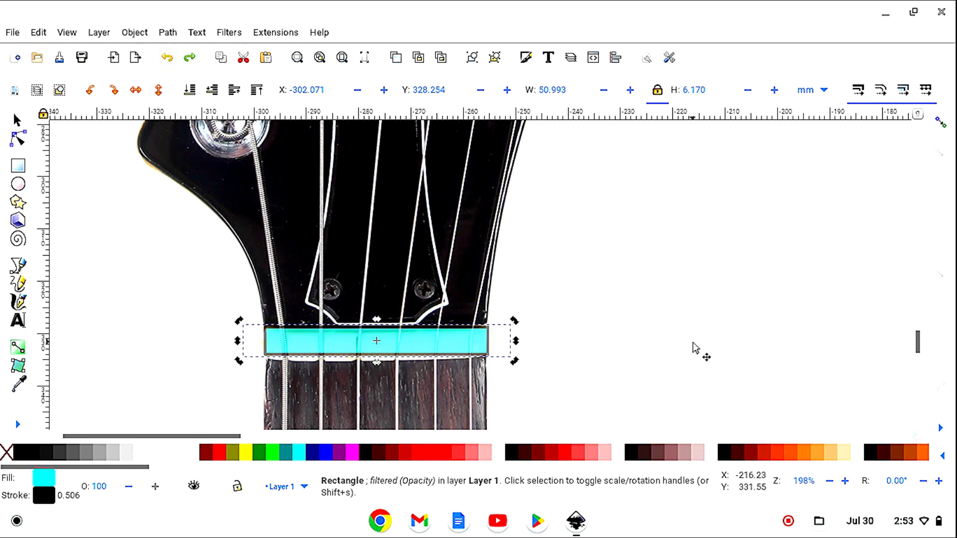
- Set the headstock image's height to 279 mm with proportions locked
click(480, 413)
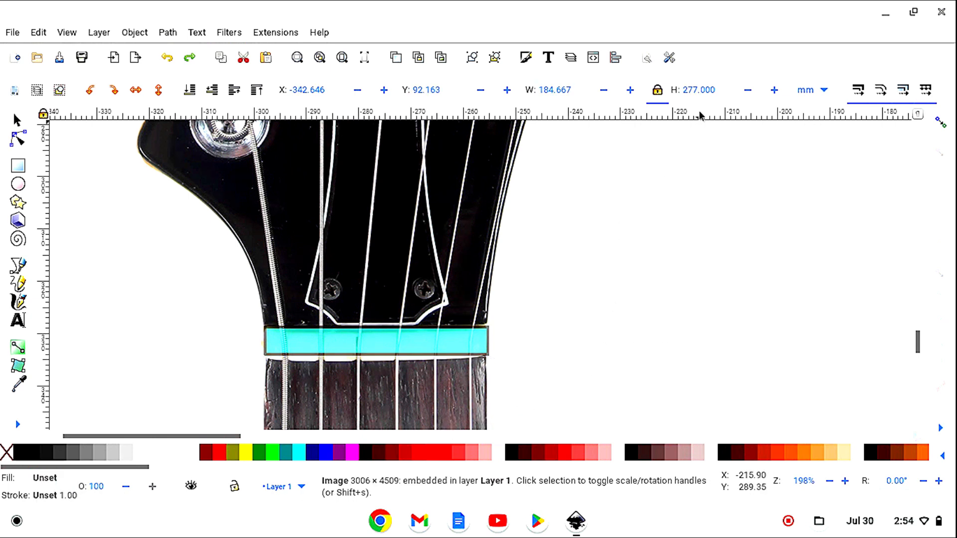
click(697, 90)
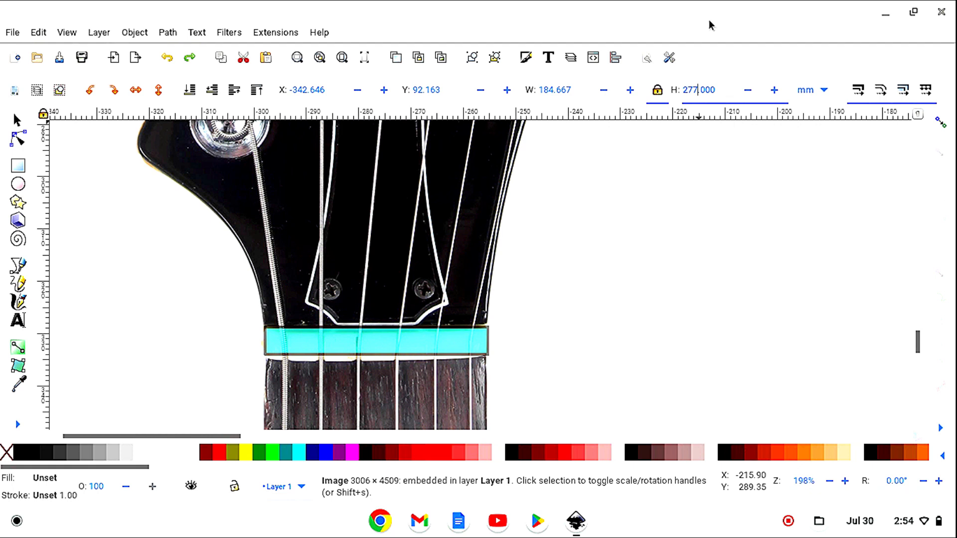
key(Return)
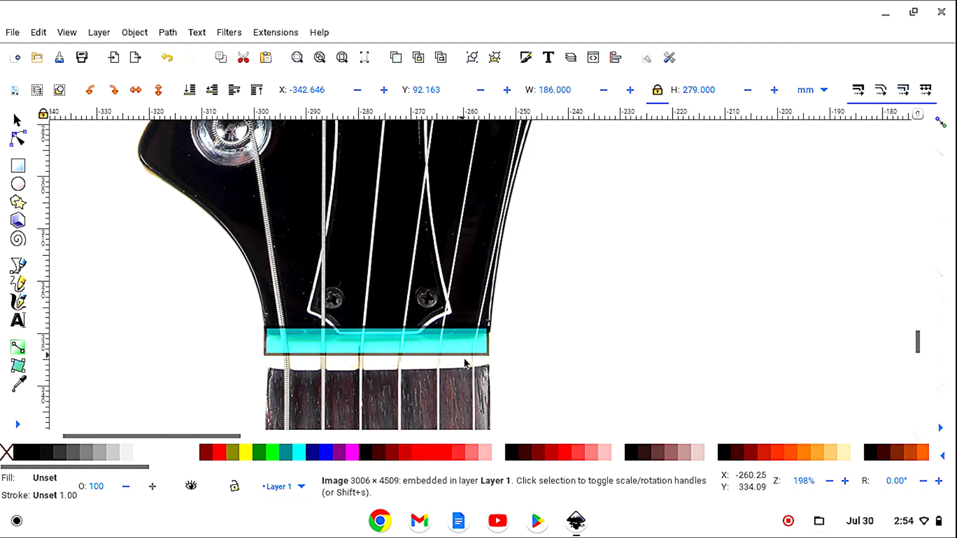
- Move the semi-transparent rectangle down to cover the nut, and remove its filters
drag(464, 355, 465, 370)
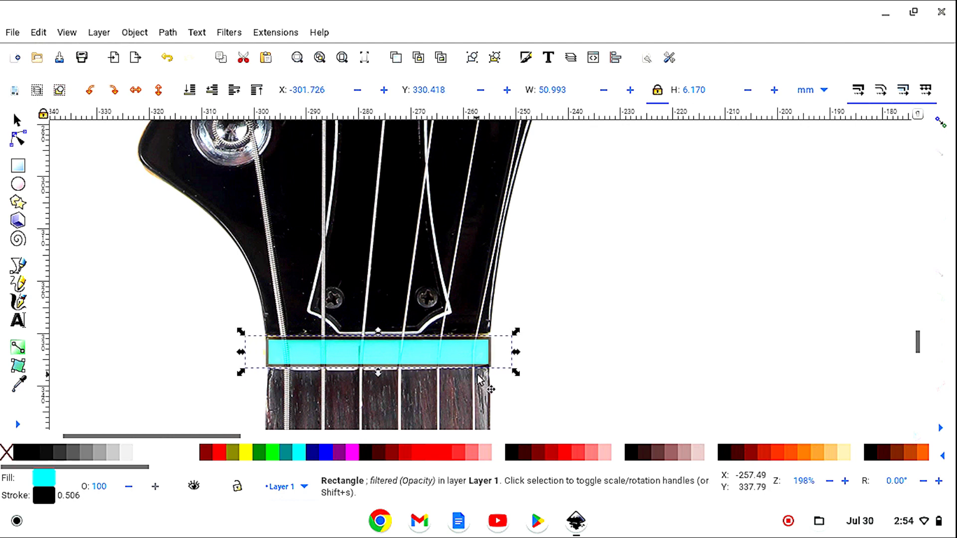
click(229, 33)
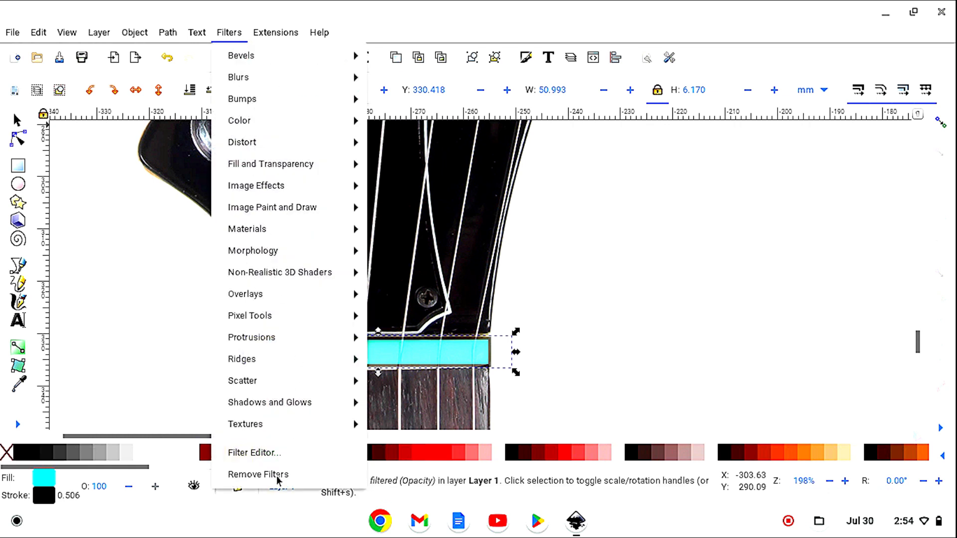
click(258, 474)
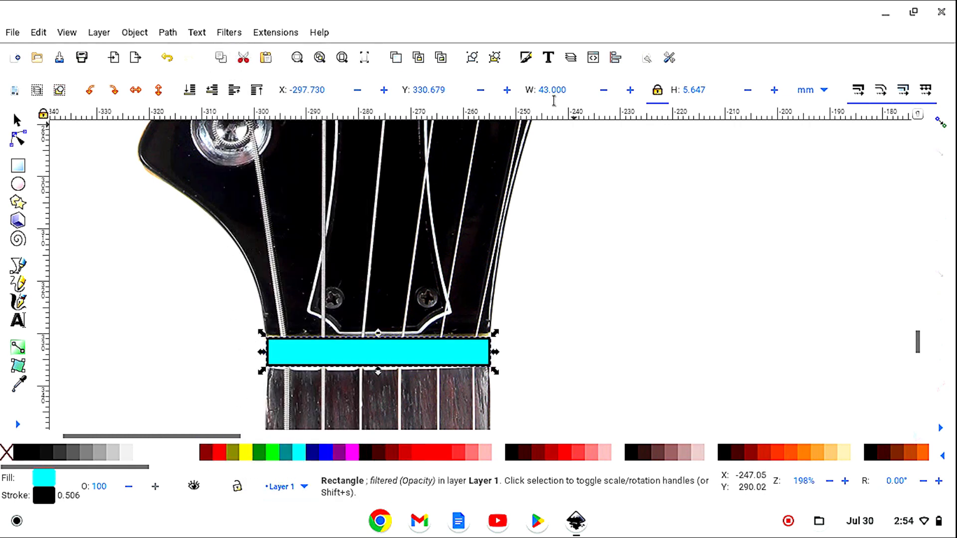
- Move the rectangle from the headstock to the lower part of the page, at about X 109 mm, Y 255 mm
click(19, 426)
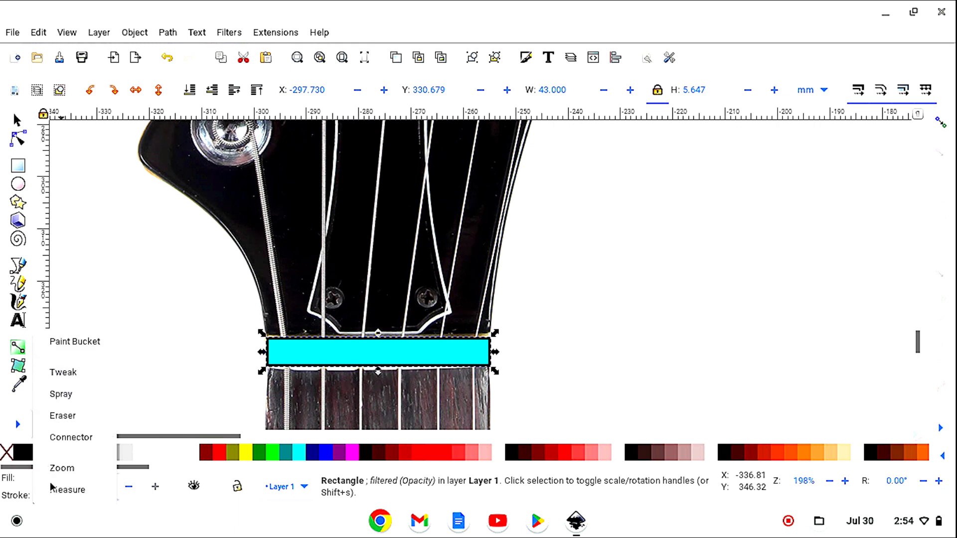
click(55, 471)
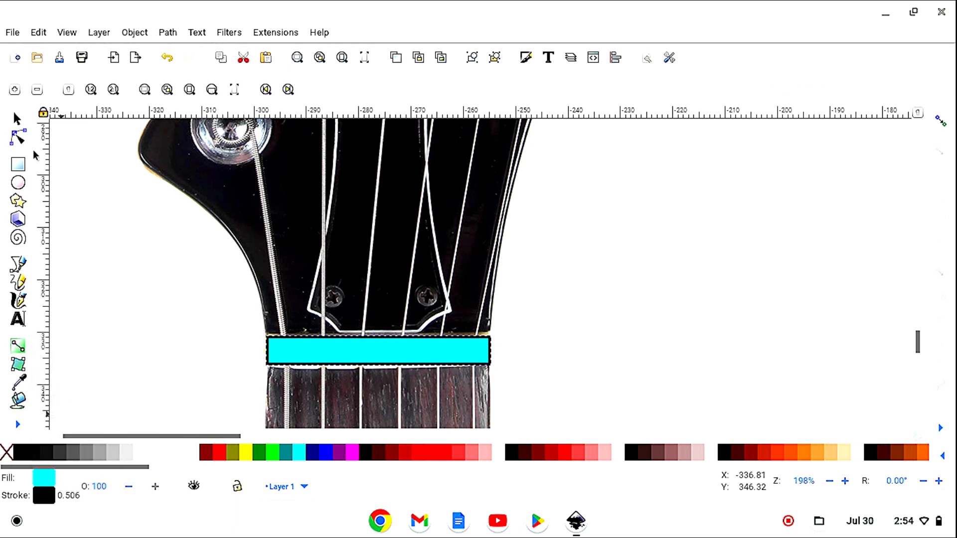
click(37, 90)
click(37, 89)
click(37, 89)
click(38, 90)
click(38, 90)
click(37, 89)
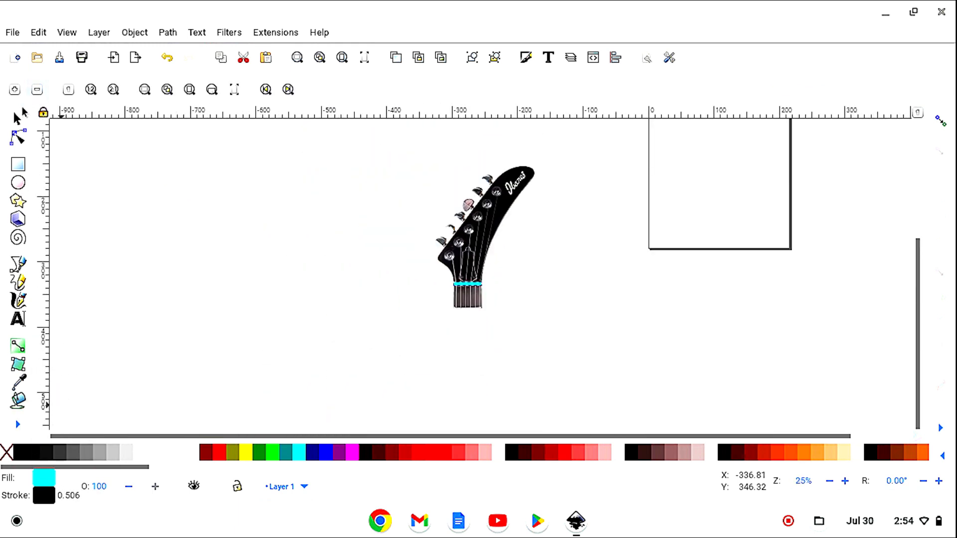
click(18, 119)
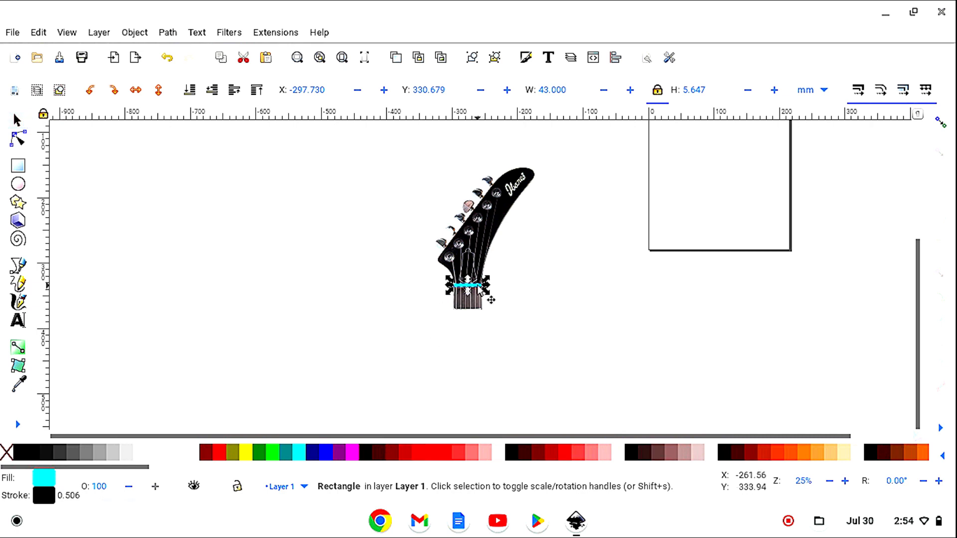
drag(477, 285, 748, 236)
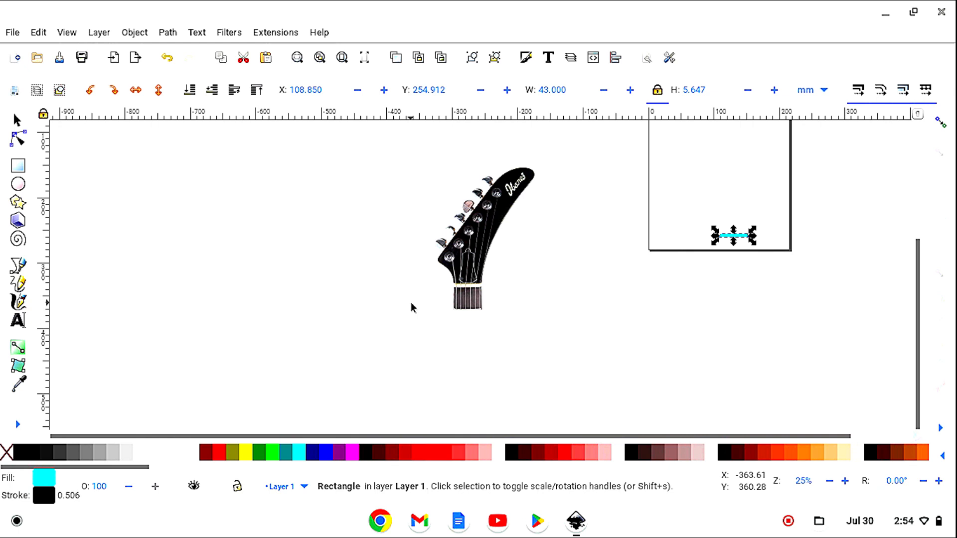
- Trace a closed path of straight segments around the headstock and the short fretboard section with the Pen tool
click(20, 268)
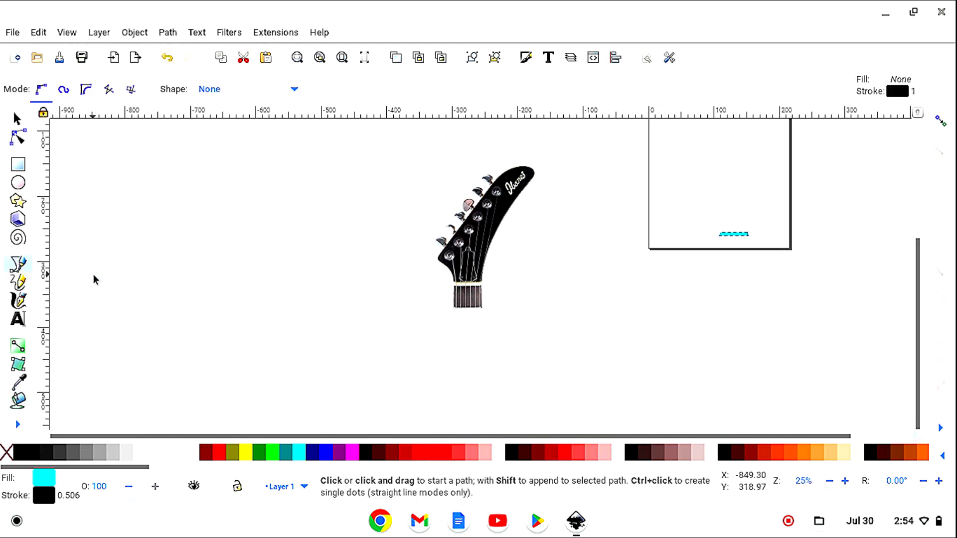
click(454, 317)
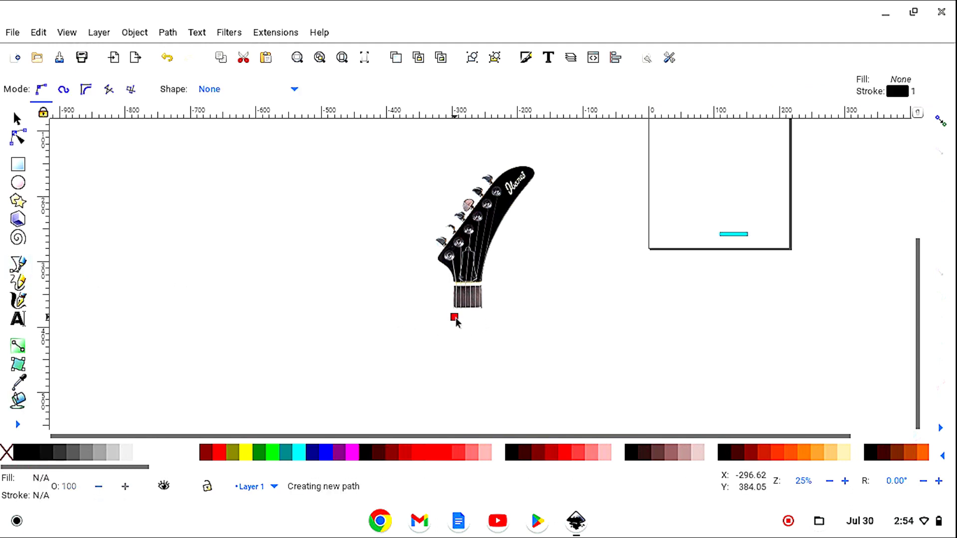
click(482, 317)
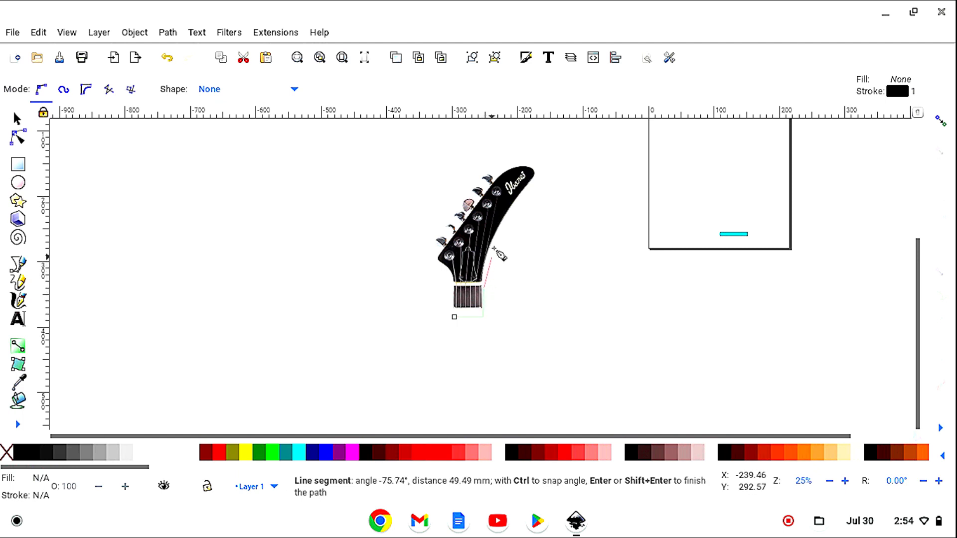
click(494, 239)
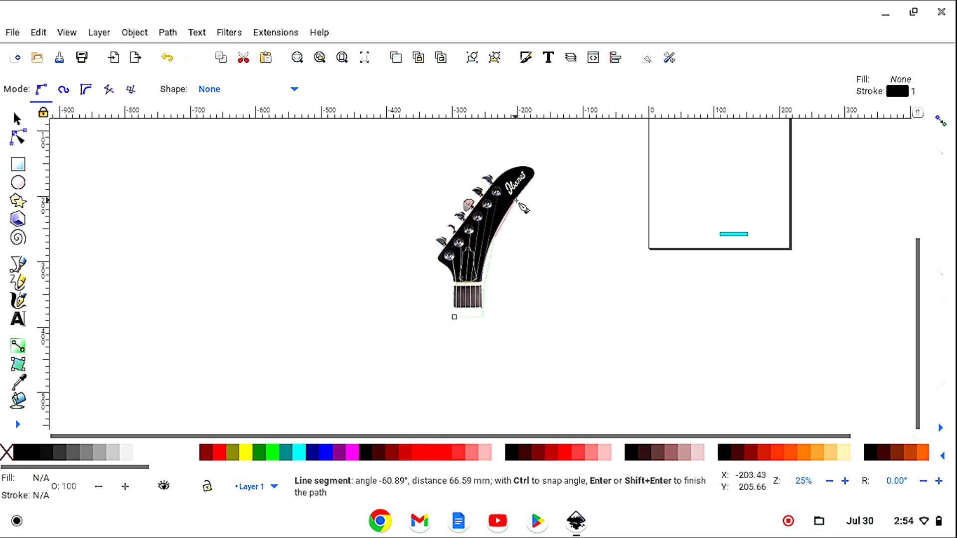
click(515, 201)
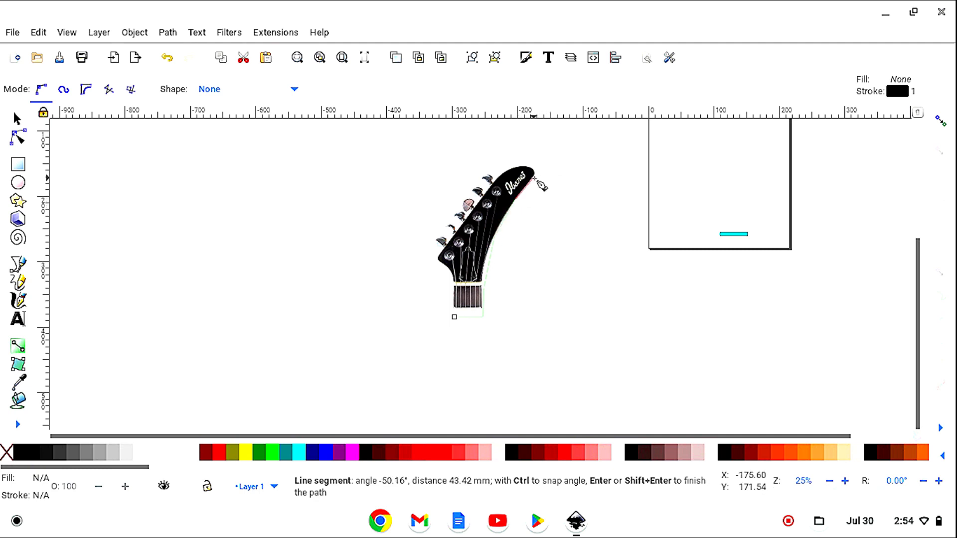
click(541, 186)
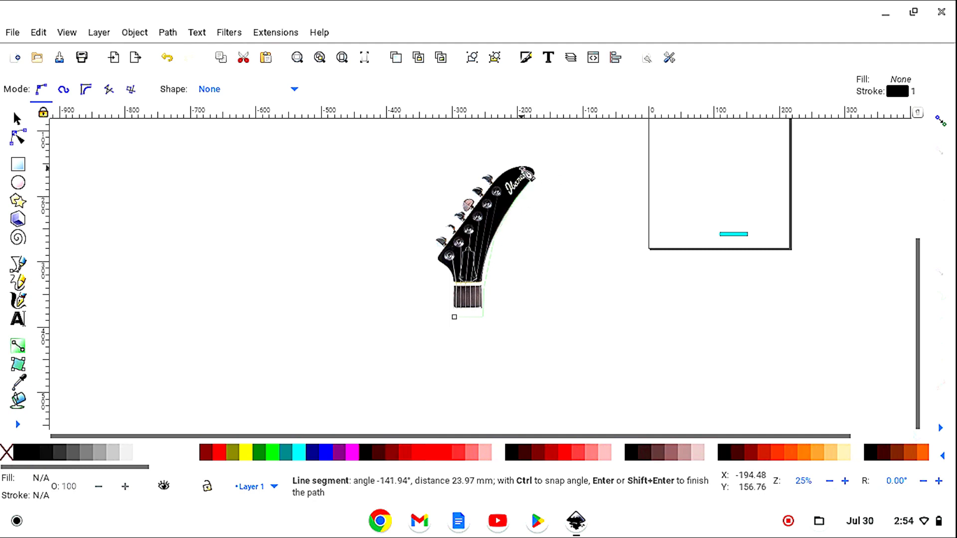
click(496, 184)
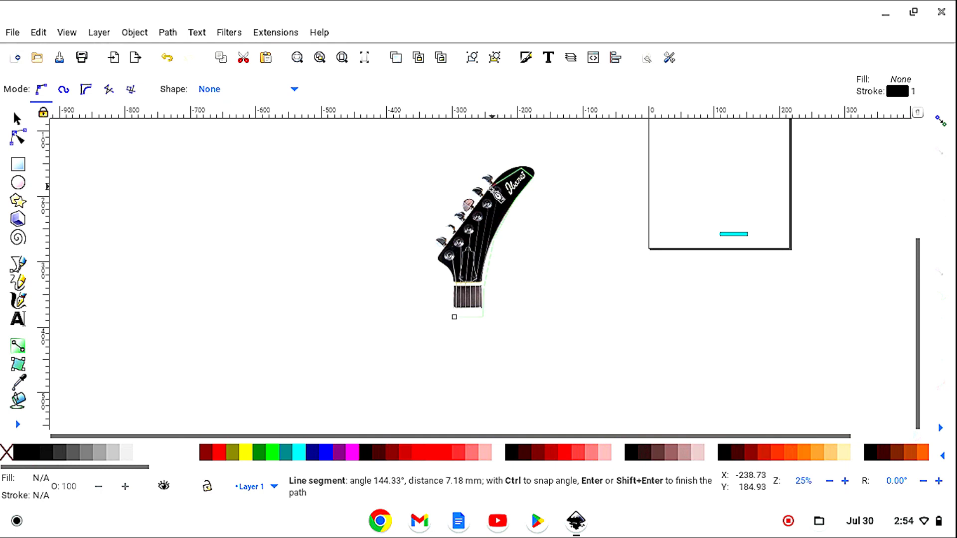
click(443, 265)
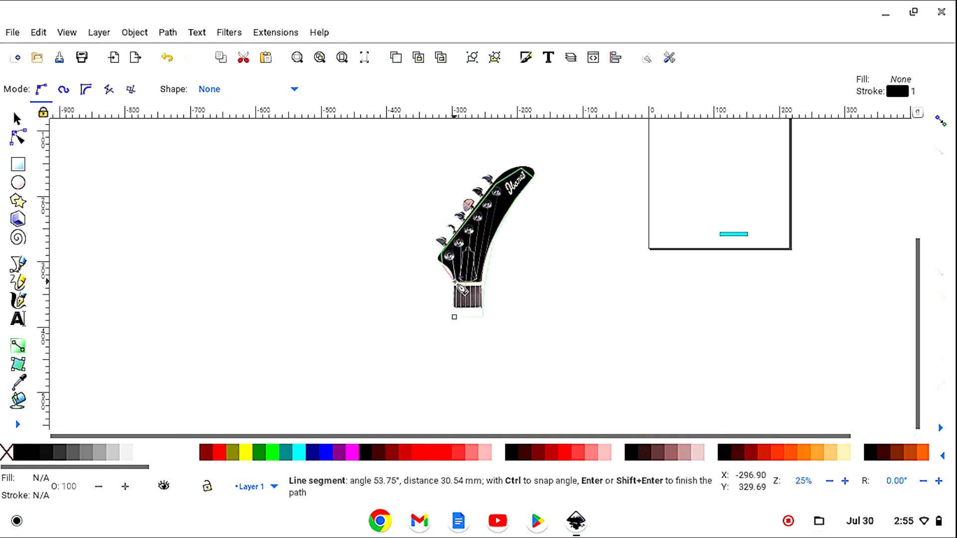
click(455, 319)
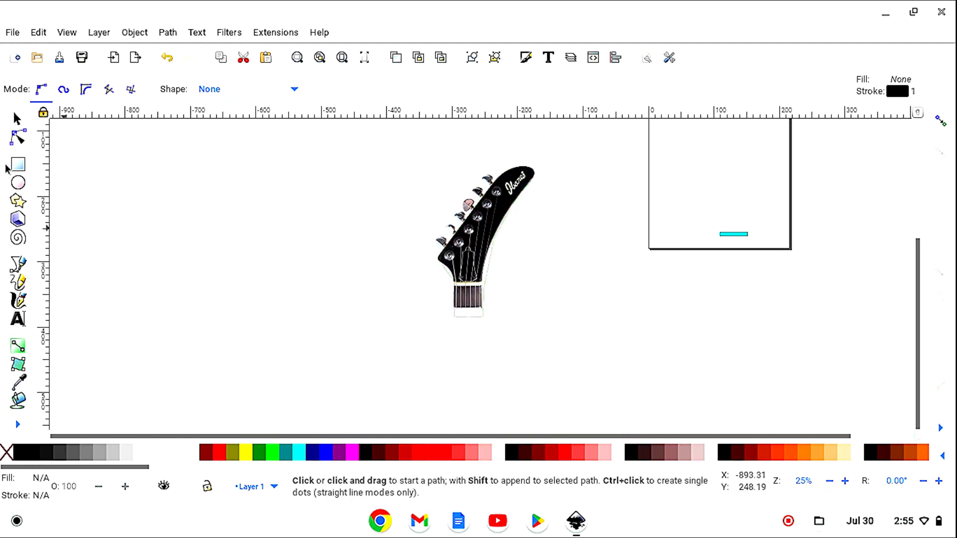
- Give the traced headstock path a red stroke 1 mm wide
click(462, 323)
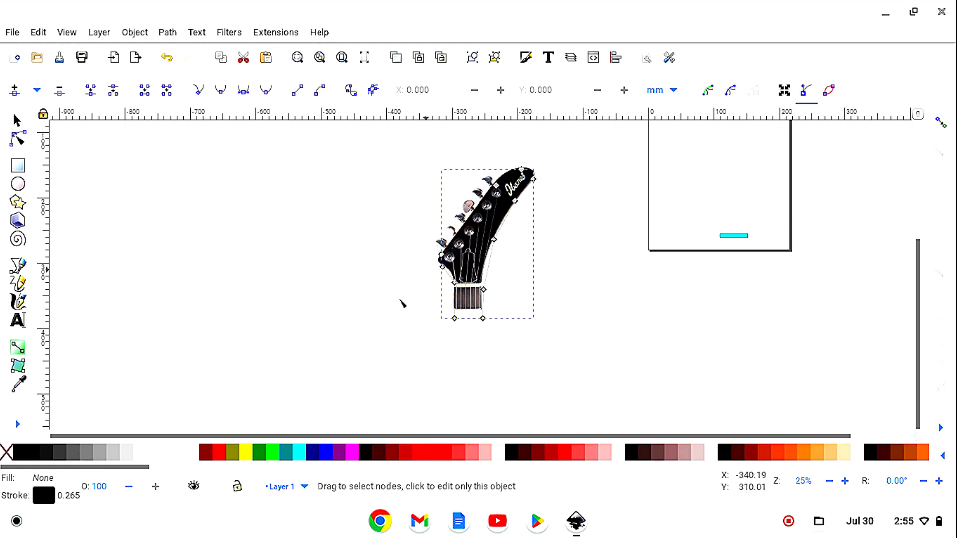
shift+click(217, 455)
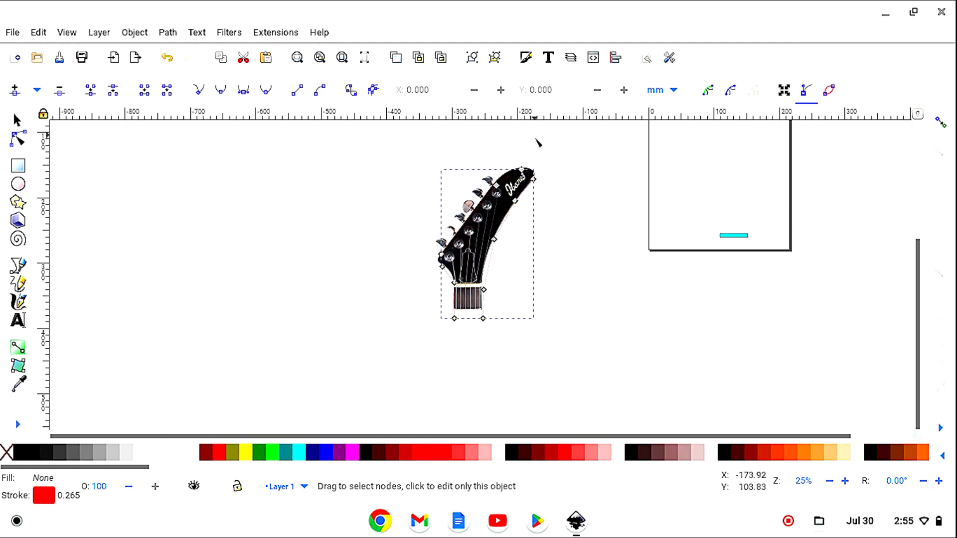
click(525, 58)
drag(555, 179, 403, 147)
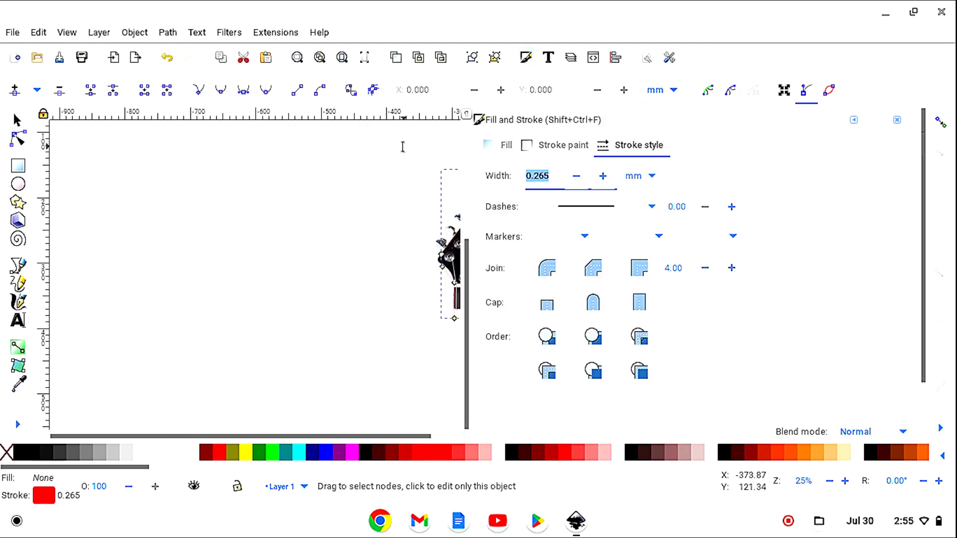
text(1)
key(Return)
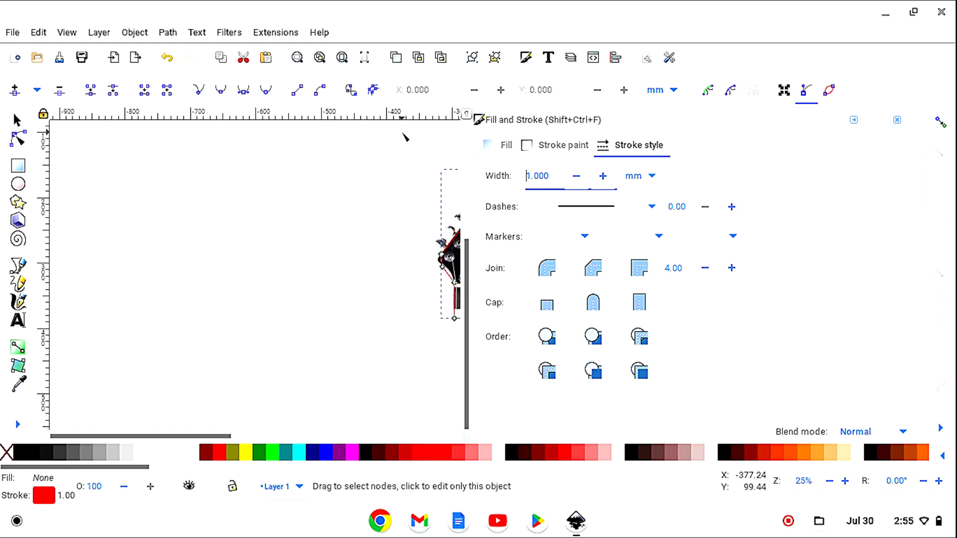
click(897, 123)
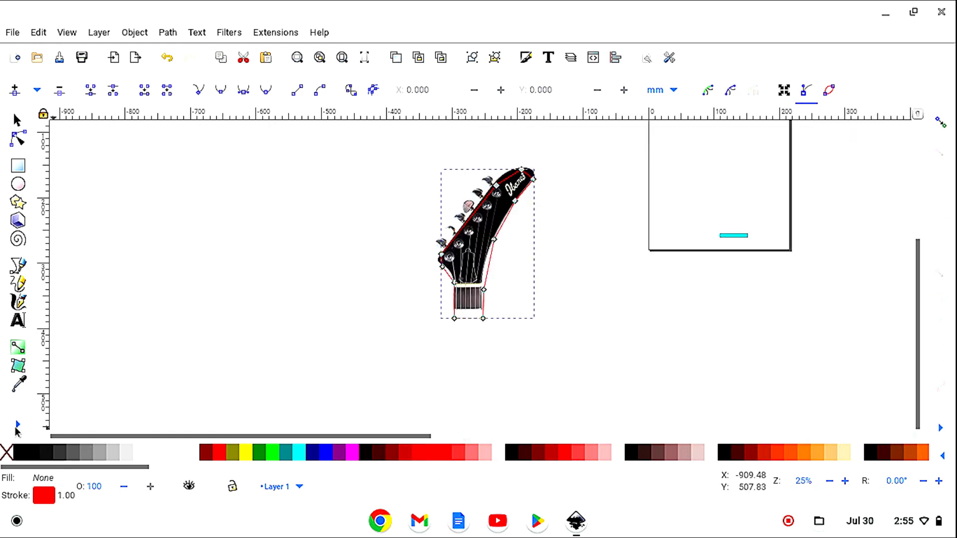
- Move the path's two lowest nodes onto the fretboard's end corners and the right-hand nut node onto the nut's edge
click(17, 425)
click(70, 468)
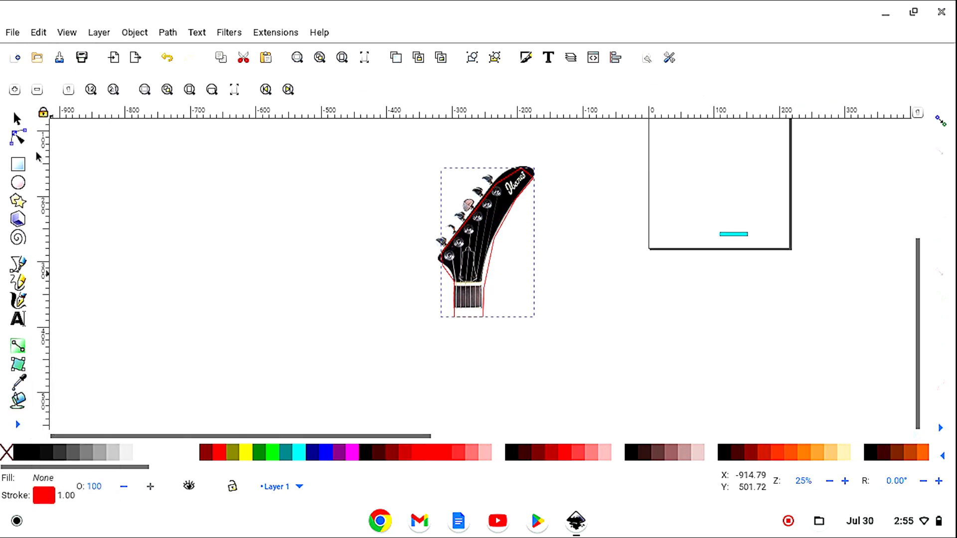
click(14, 93)
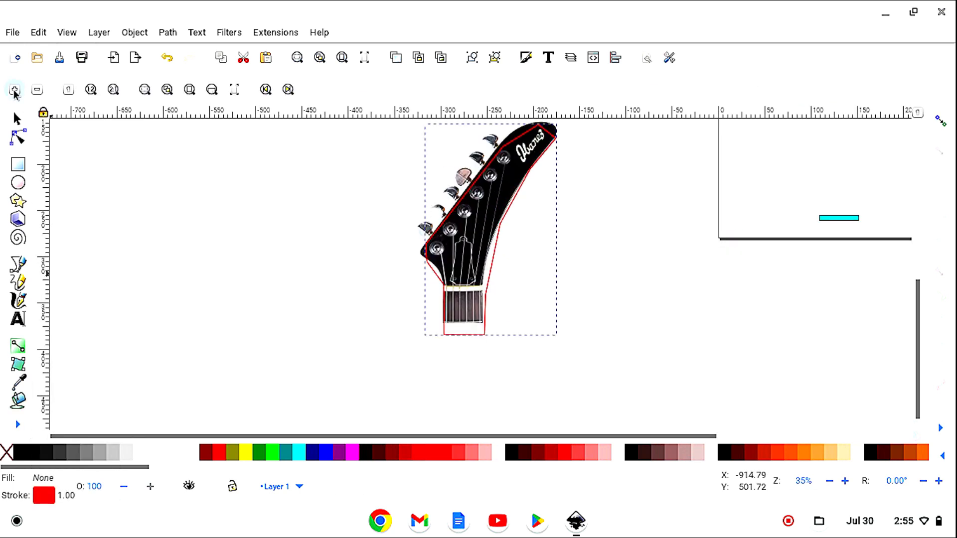
click(14, 92)
click(14, 92)
click(14, 93)
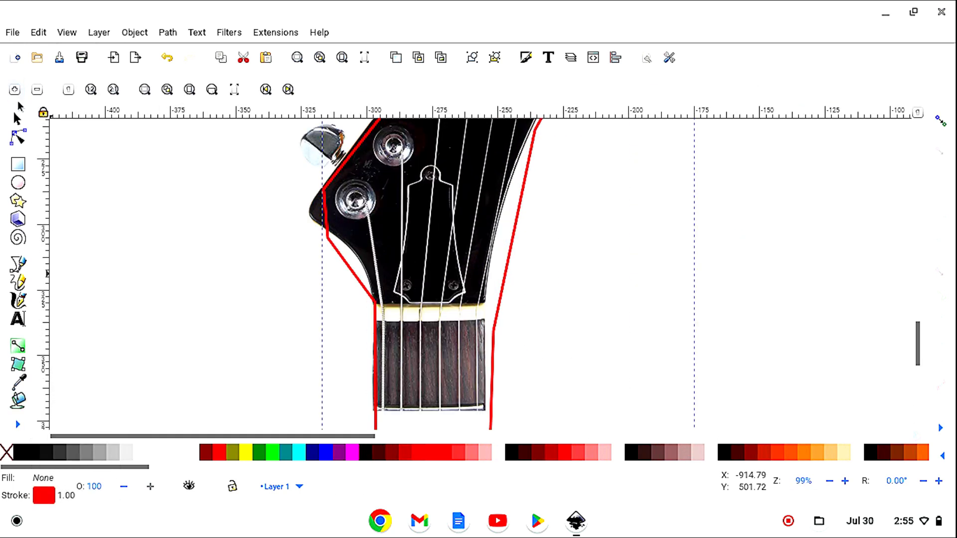
click(17, 120)
scroll(163, 271, down, 5)
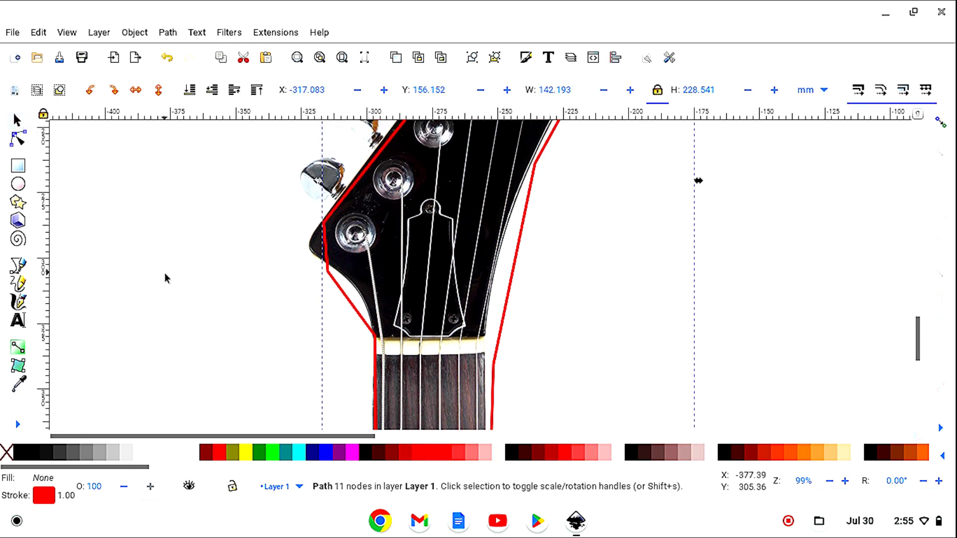
click(18, 139)
drag(377, 292, 373, 264)
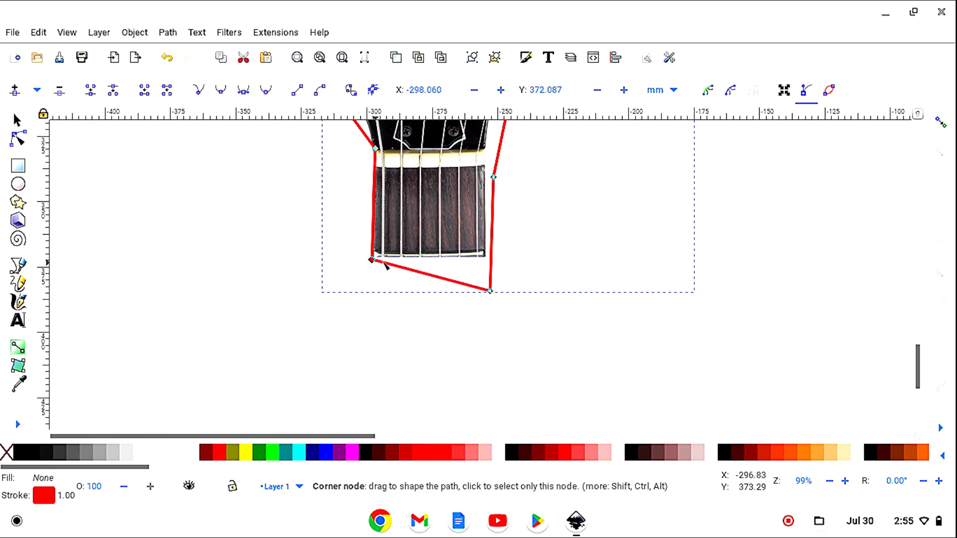
drag(492, 295, 487, 263)
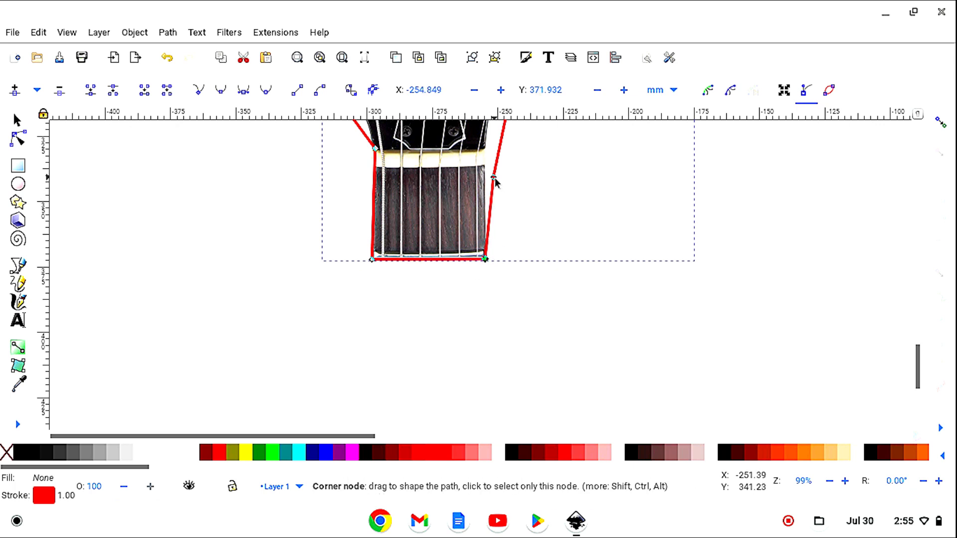
drag(494, 179, 487, 154)
- Fit the middle node of the long concave side to the headstock's edge, and bend its two adjoining segments along the curve
scroll(553, 225, up, 5)
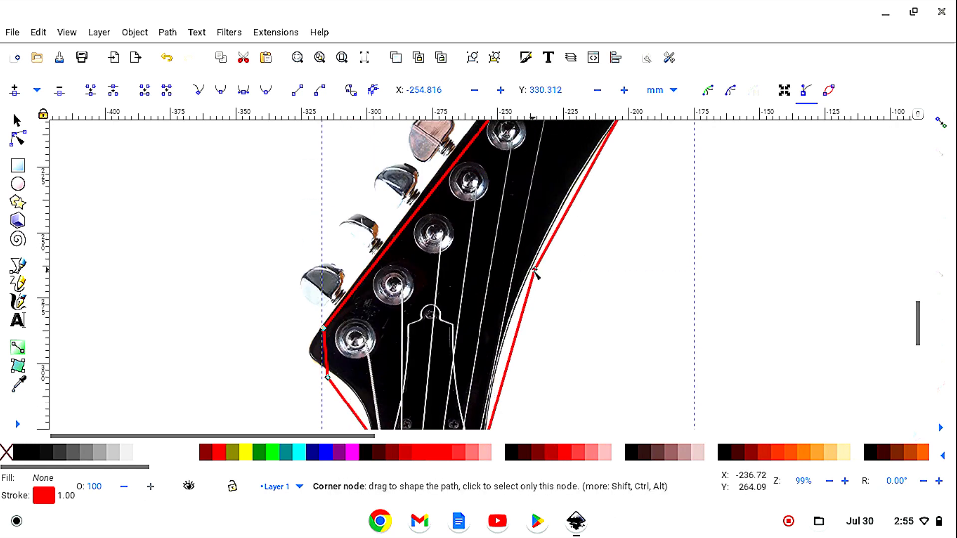
drag(535, 270, 531, 273)
scroll(608, 352, down, 3)
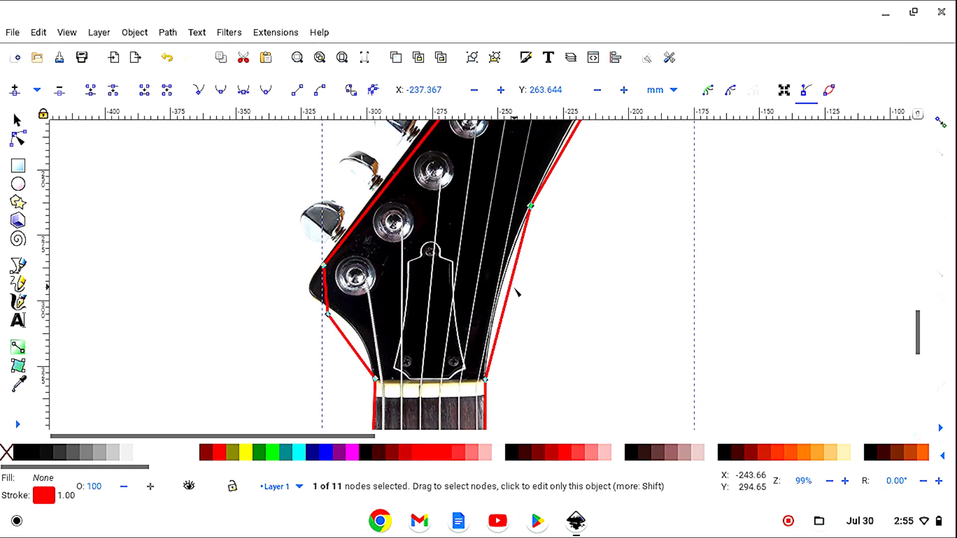
drag(509, 291, 500, 271)
scroll(624, 278, up, 5)
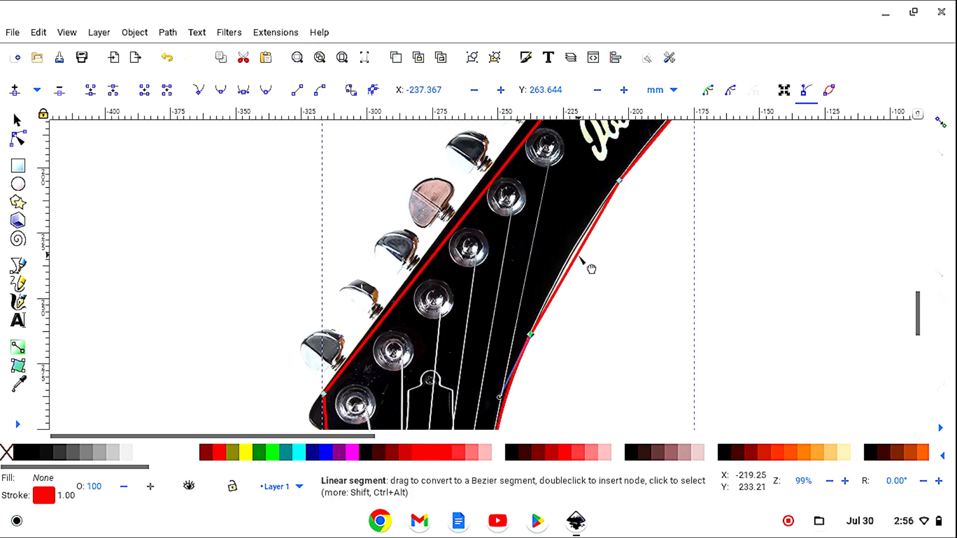
drag(576, 255, 573, 255)
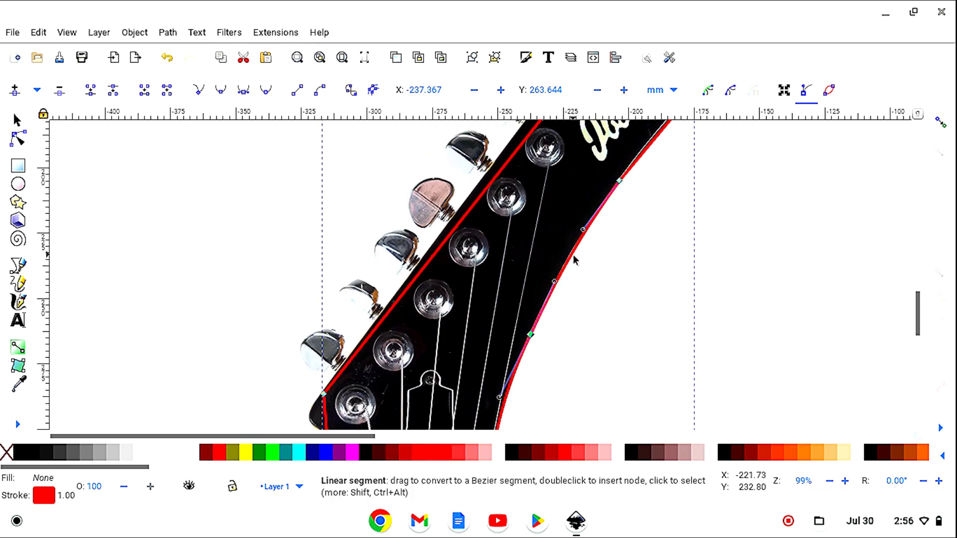
- Move the two nodes at the headstock's tip onto its edge, and bend the segment between them around the rounded tip
scroll(705, 267, up, 3)
scroll(728, 230, up, 1)
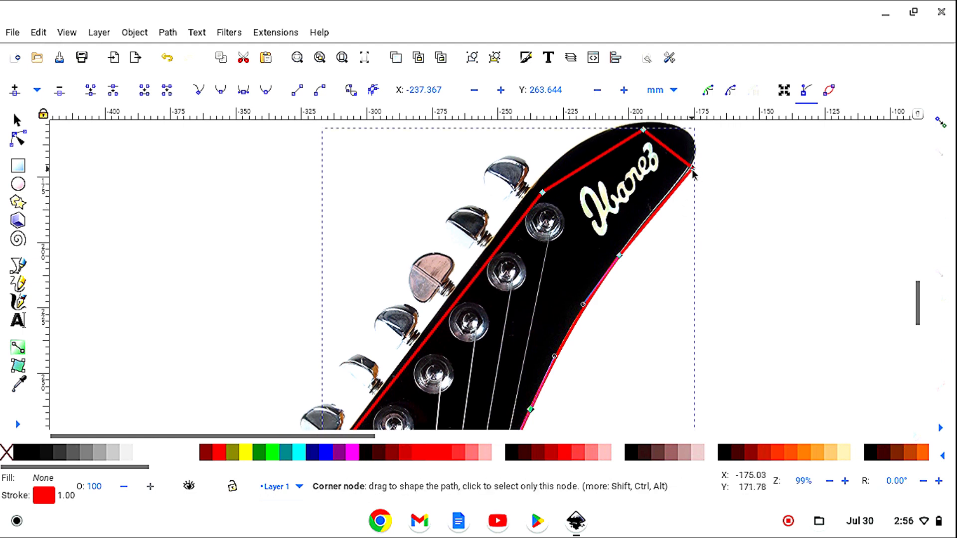
drag(693, 170, 689, 172)
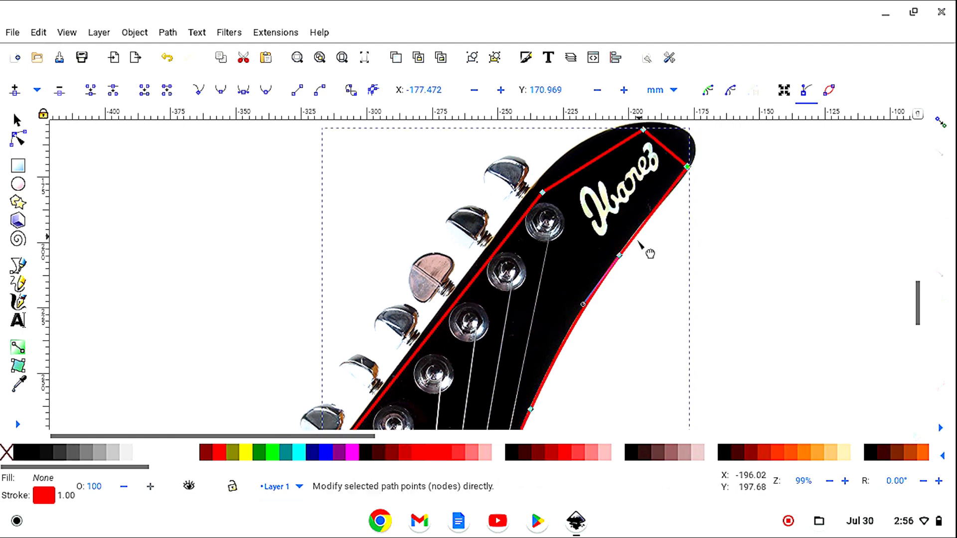
drag(643, 131, 611, 128)
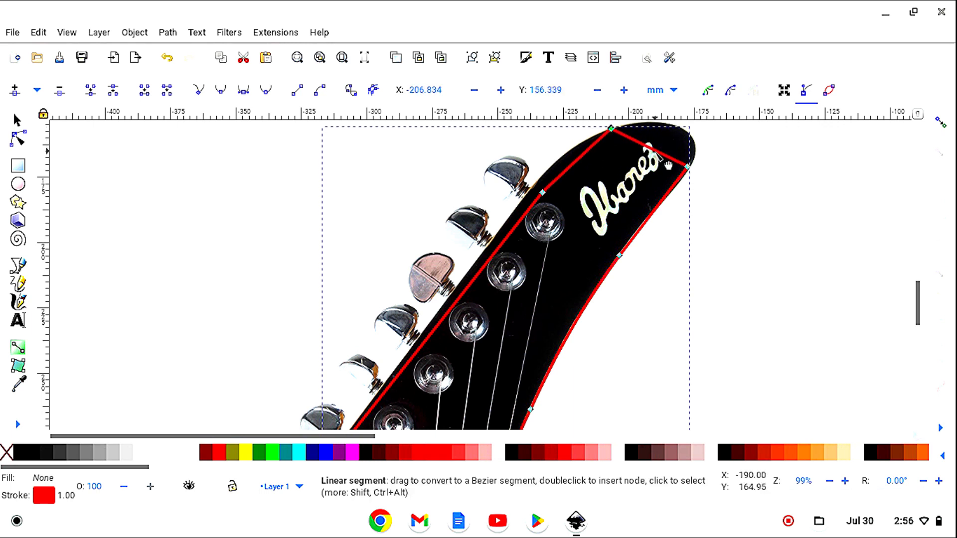
drag(663, 154, 674, 127)
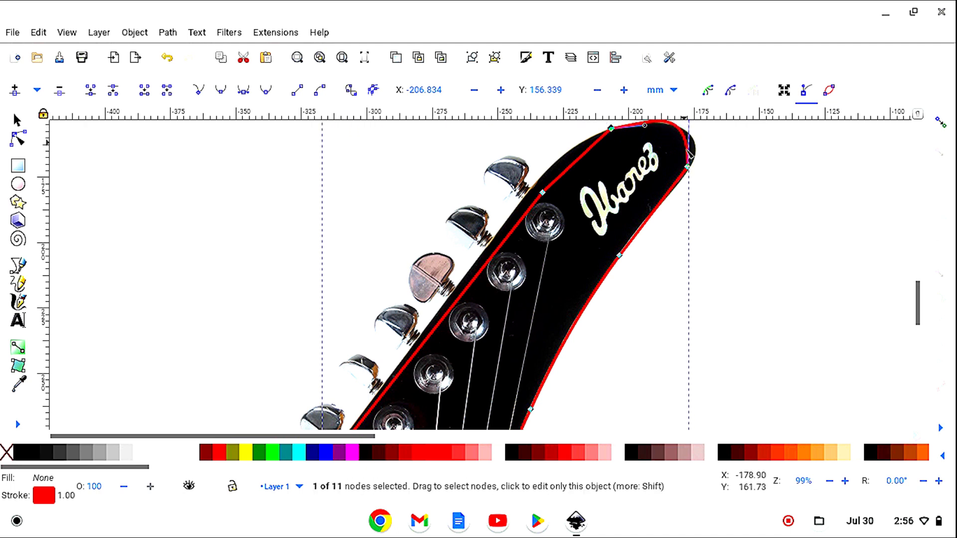
- Refine the tip curve with its handles, and fit the node and segment above the uppermost tuner to the headstock's edge
scroll(770, 274, up, 1)
scroll(760, 270, up, 1)
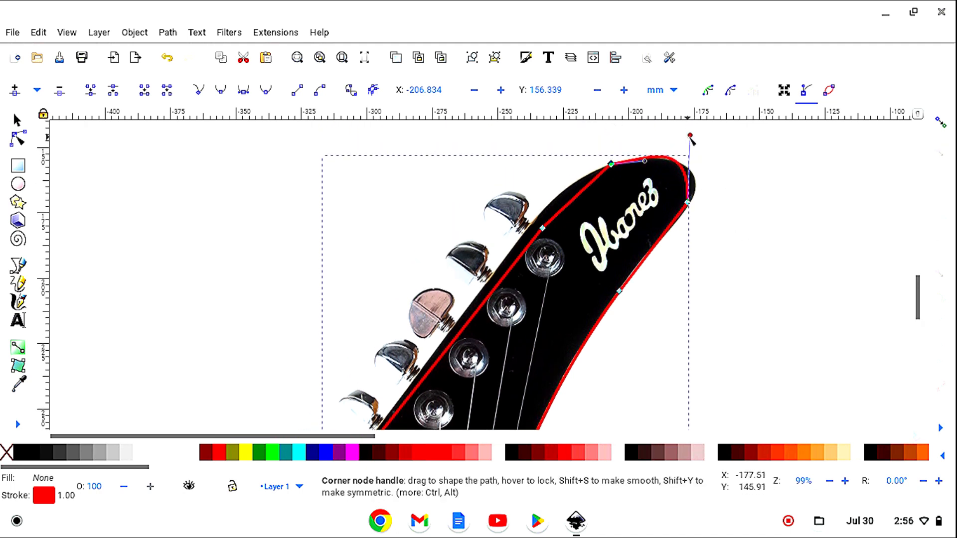
drag(691, 135, 721, 156)
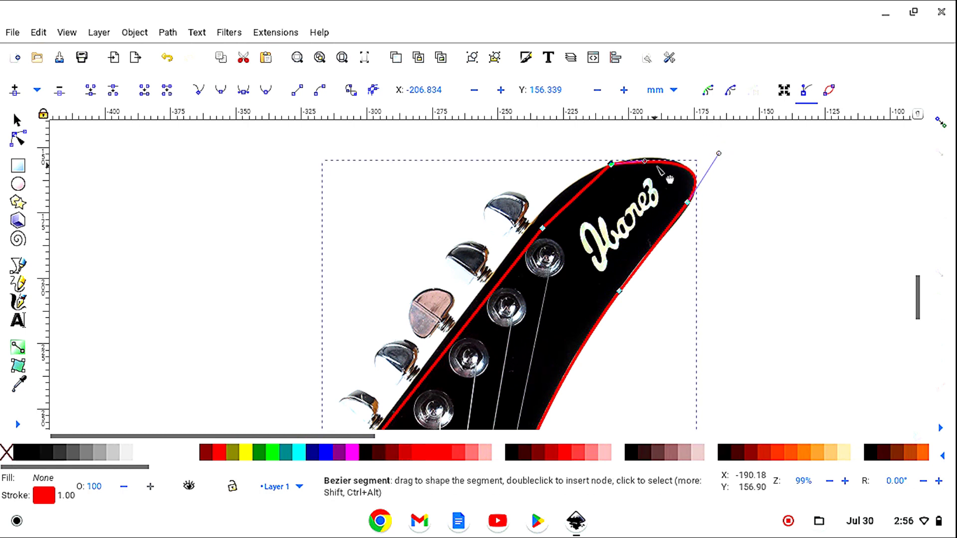
drag(644, 161, 641, 150)
drag(543, 228, 532, 225)
drag(576, 201, 574, 198)
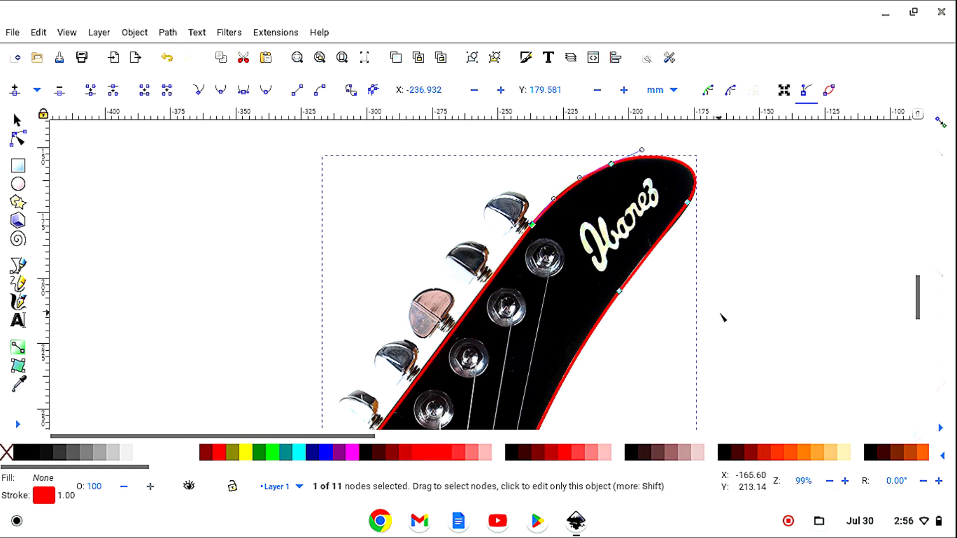
- Shape the path around the rounded corner below the lowest tuner, and bend the segment from there to the nut along the edge
scroll(724, 319, down, 10)
scroll(733, 296, up, 4)
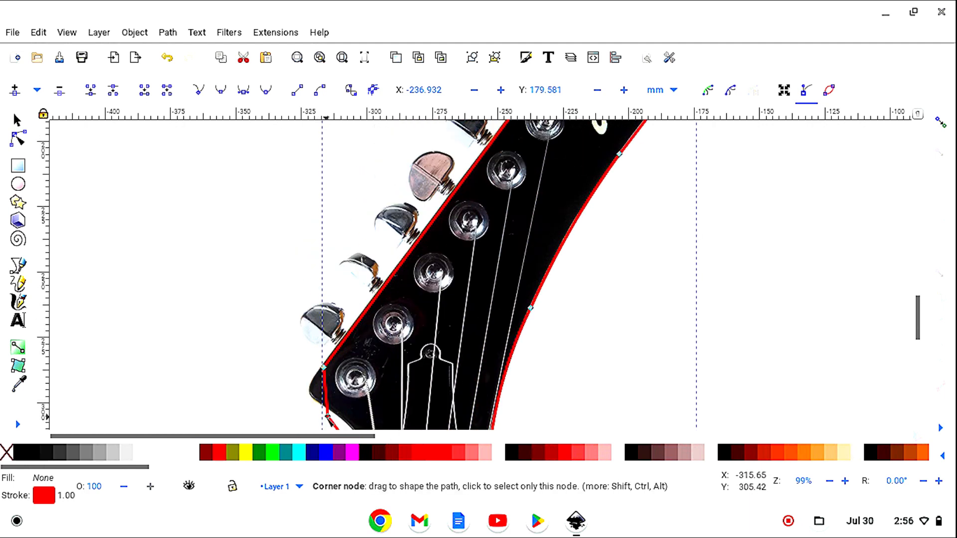
drag(326, 417, 309, 397)
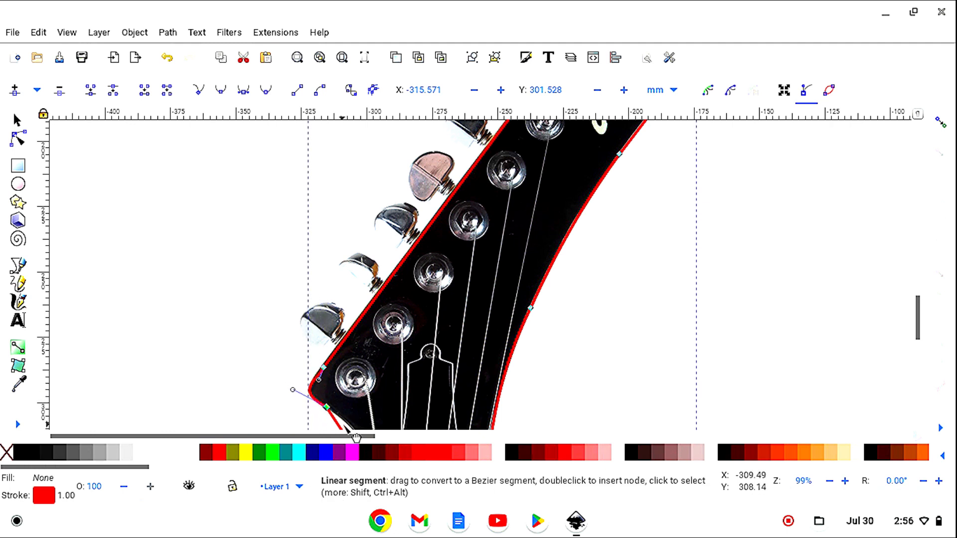
scroll(391, 388, down, 3)
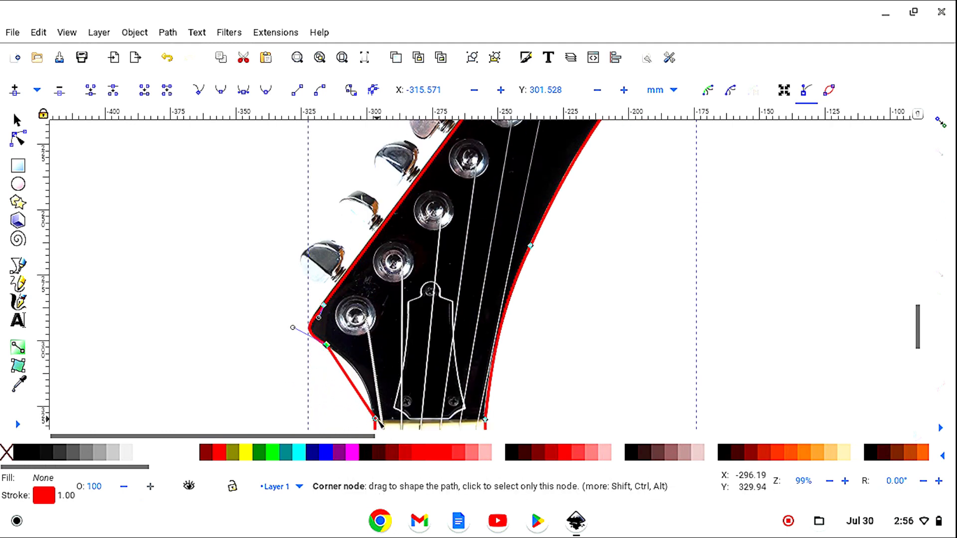
drag(365, 399, 359, 378)
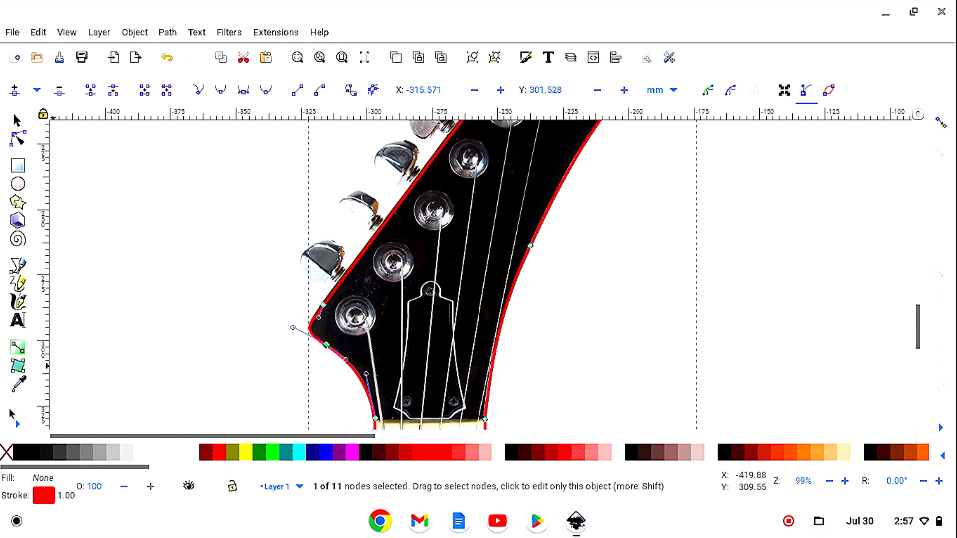
- Move the headstock photo away to the side so the traced red outline stands on its own
click(17, 425)
click(64, 465)
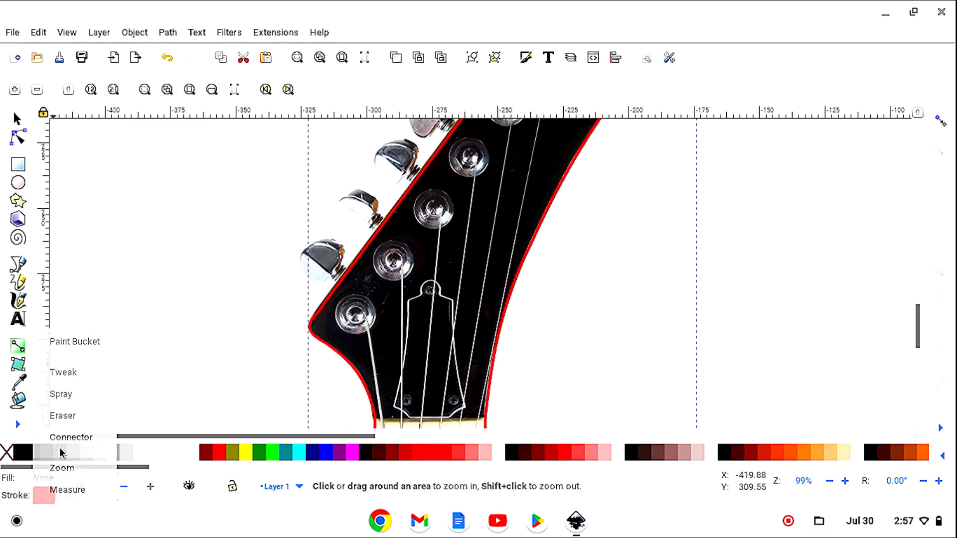
click(37, 90)
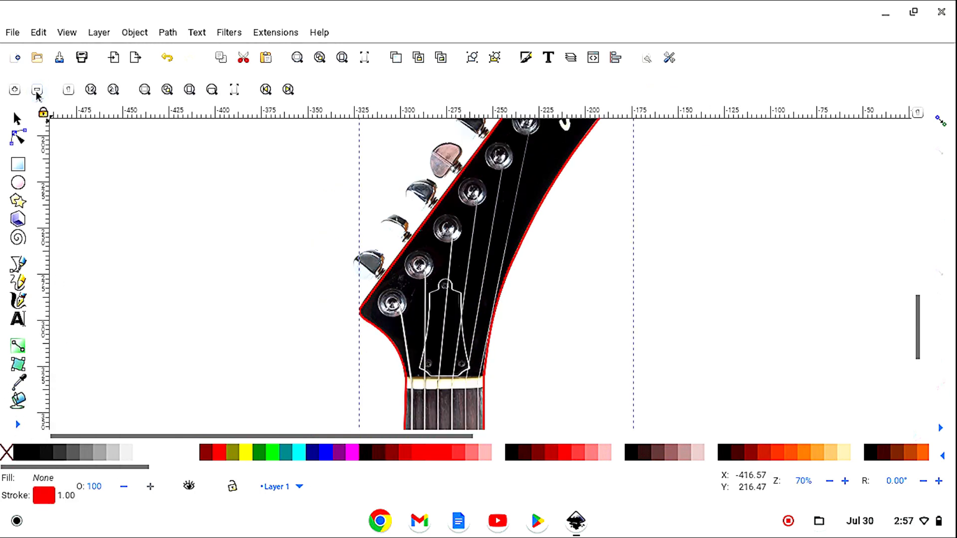
click(37, 90)
click(38, 90)
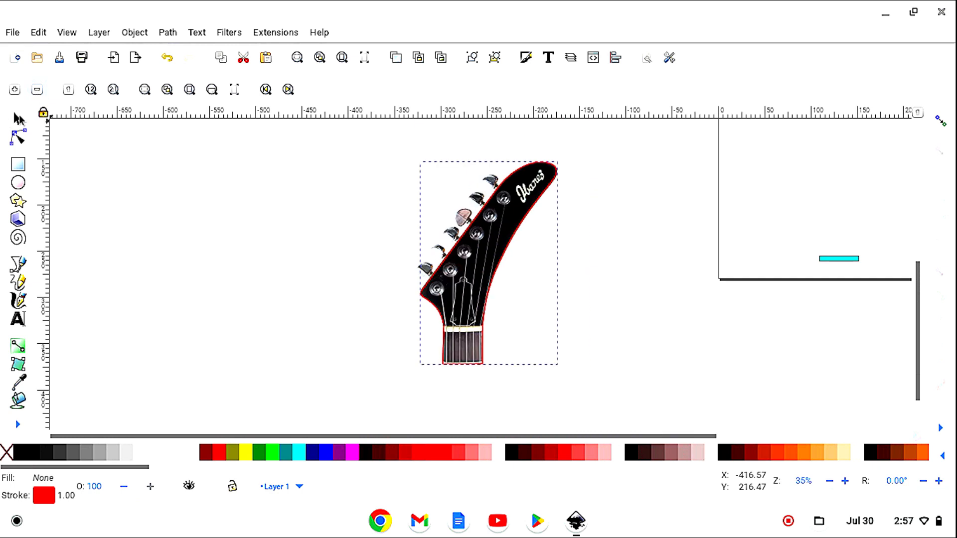
click(19, 120)
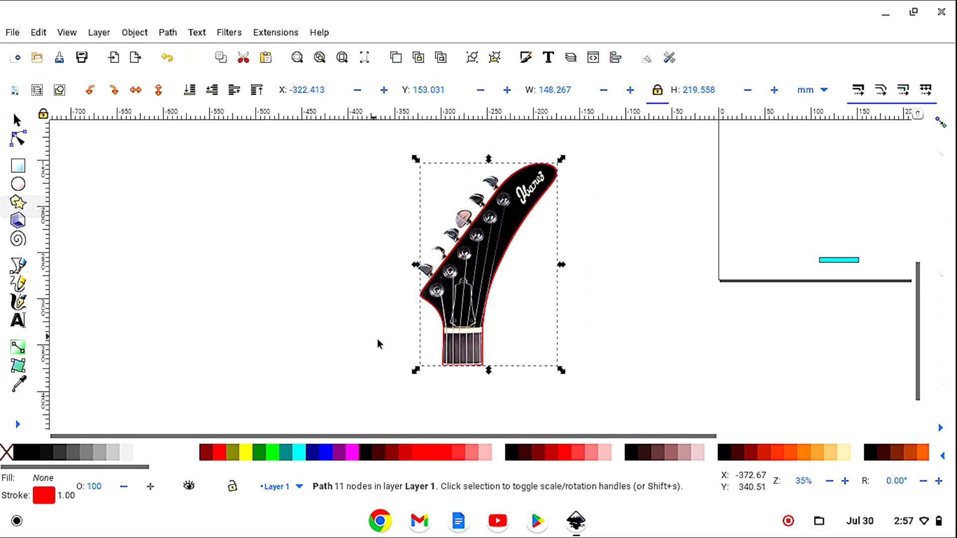
drag(451, 366, 275, 364)
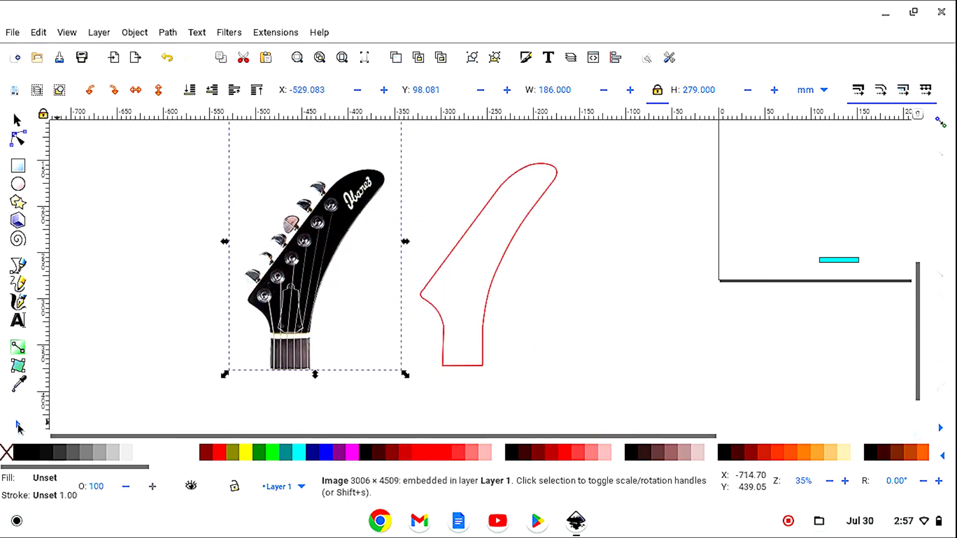
- Examine the bare outline around the tip and along both long sides for uneven transitions between segments
click(17, 424)
click(65, 468)
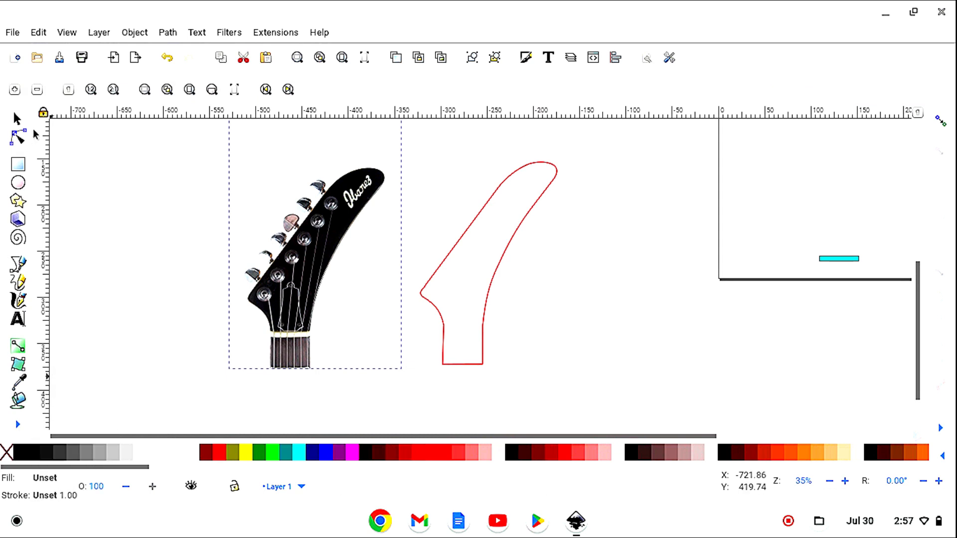
click(14, 91)
click(14, 91)
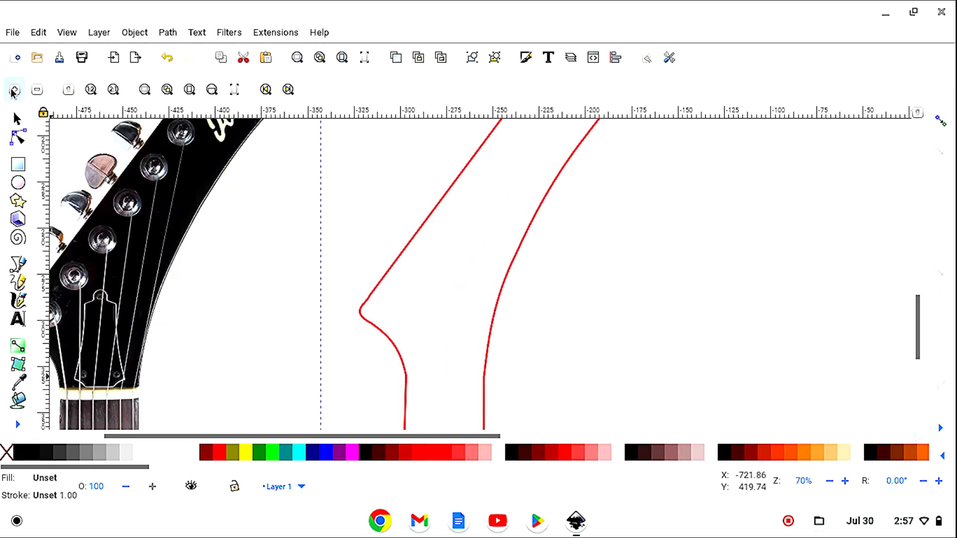
click(13, 91)
key(s)
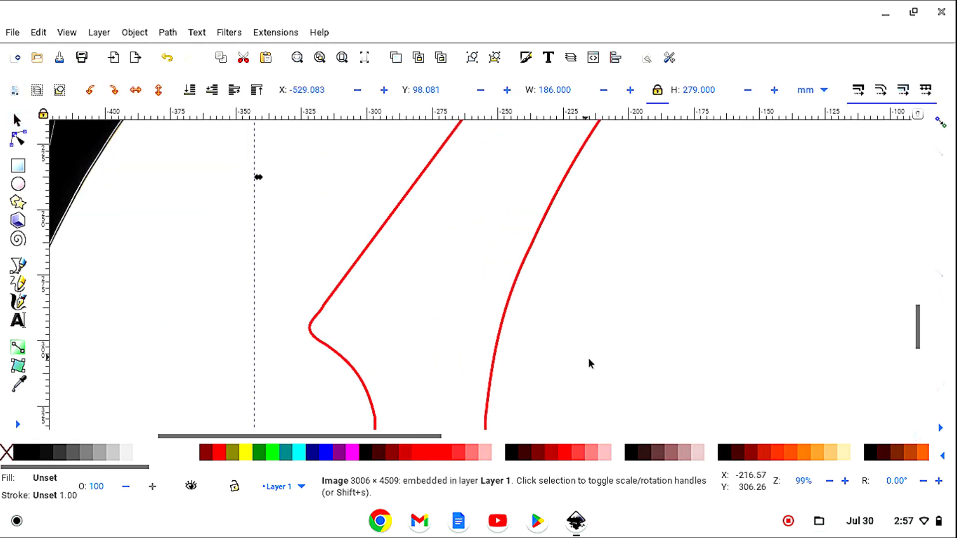
scroll(593, 360, up, 3)
scroll(598, 364, up, 3)
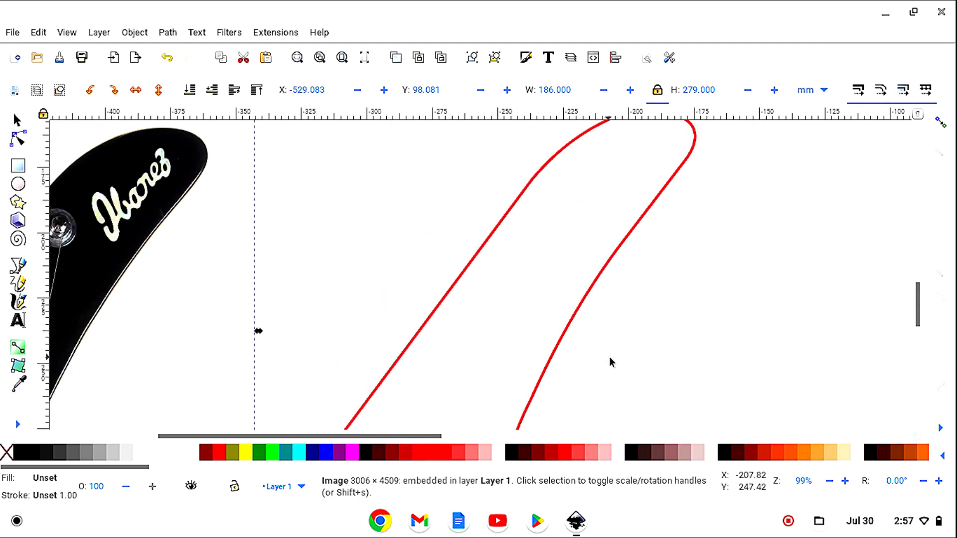
scroll(626, 371, up, 3)
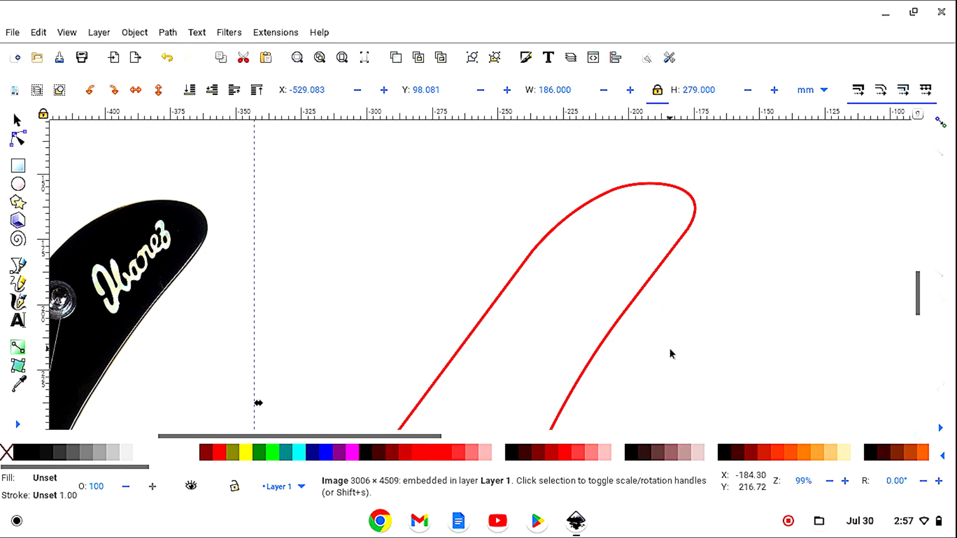
scroll(669, 353, down, 3)
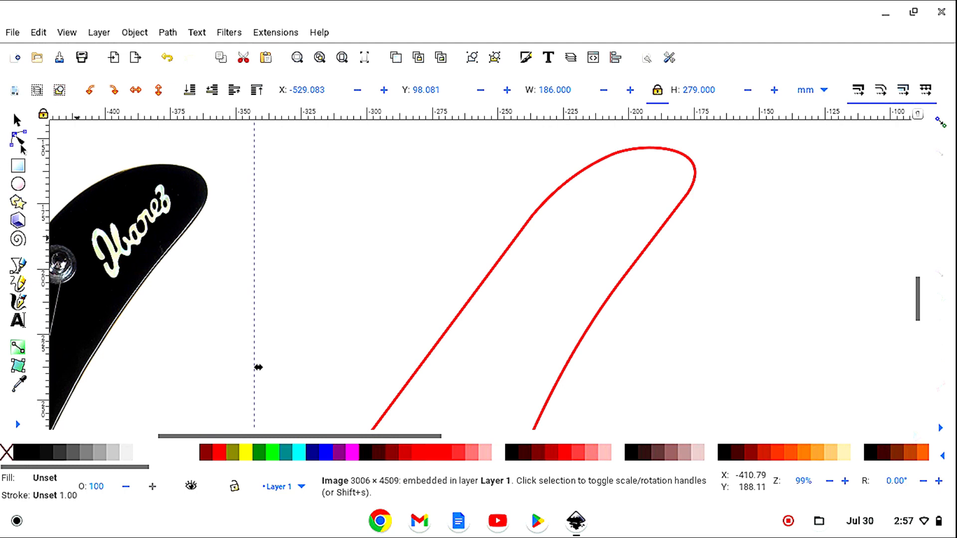
- Show the outline's nodes and inspect those along the concave side and tip, selecting the concave side's upper node
key(n)
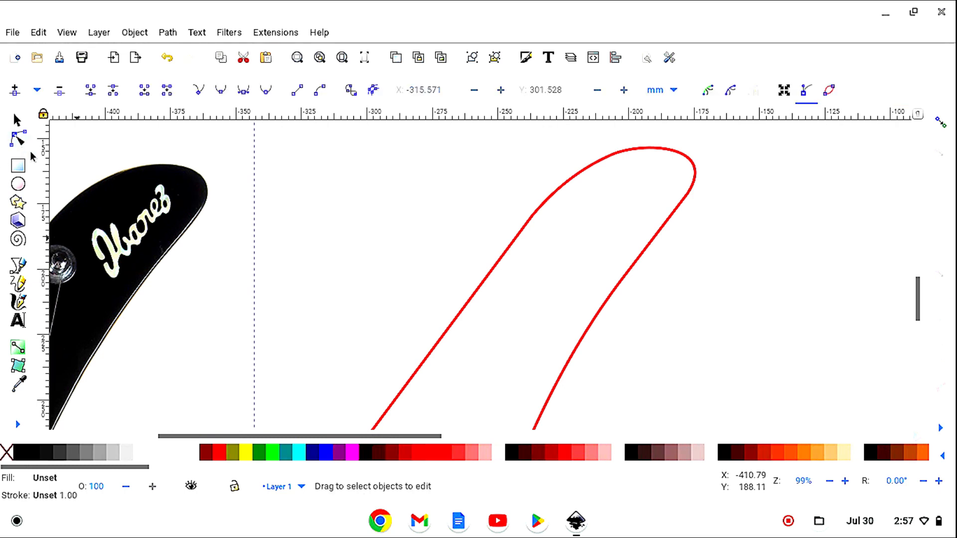
click(639, 263)
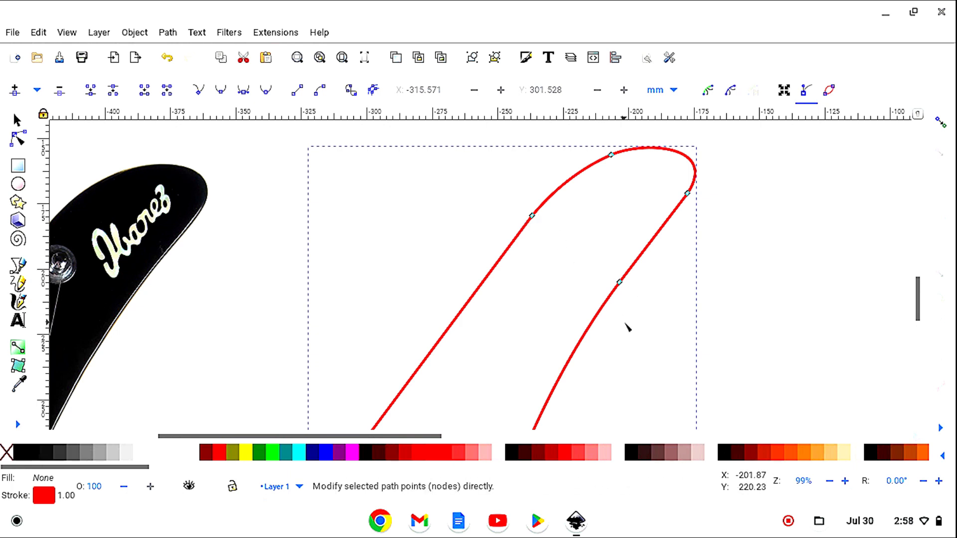
scroll(628, 326, down, 3)
scroll(632, 324, up, 1)
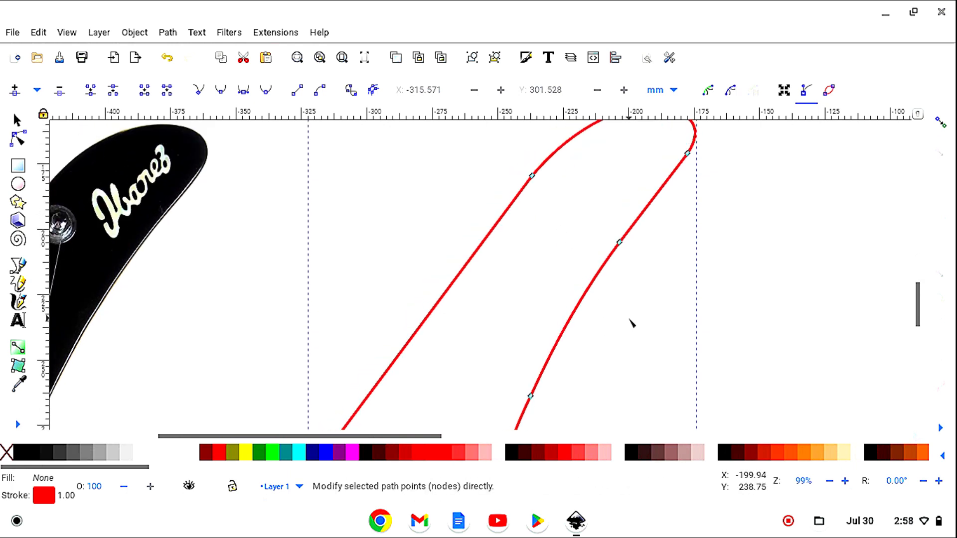
scroll(632, 324, up, 1)
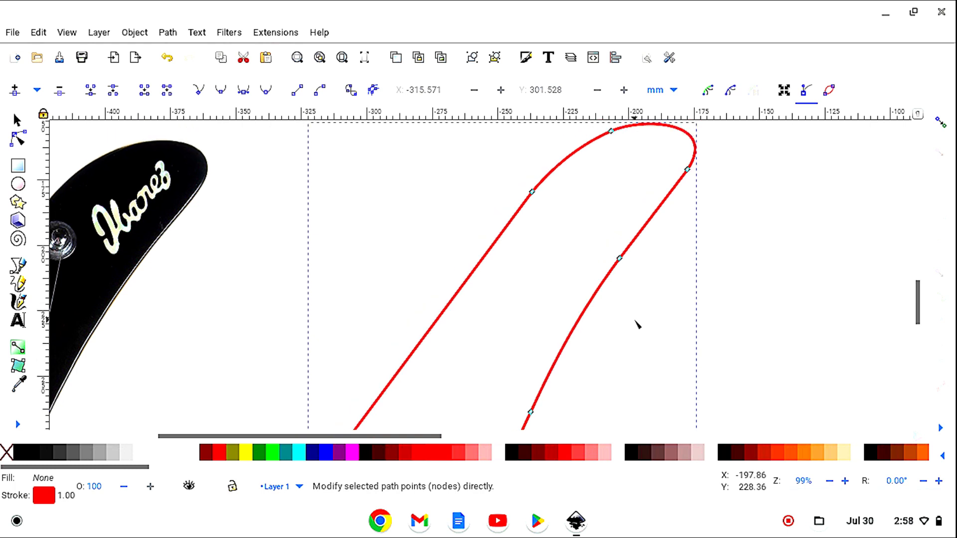
scroll(638, 322, down, 1)
scroll(641, 320, up, 1)
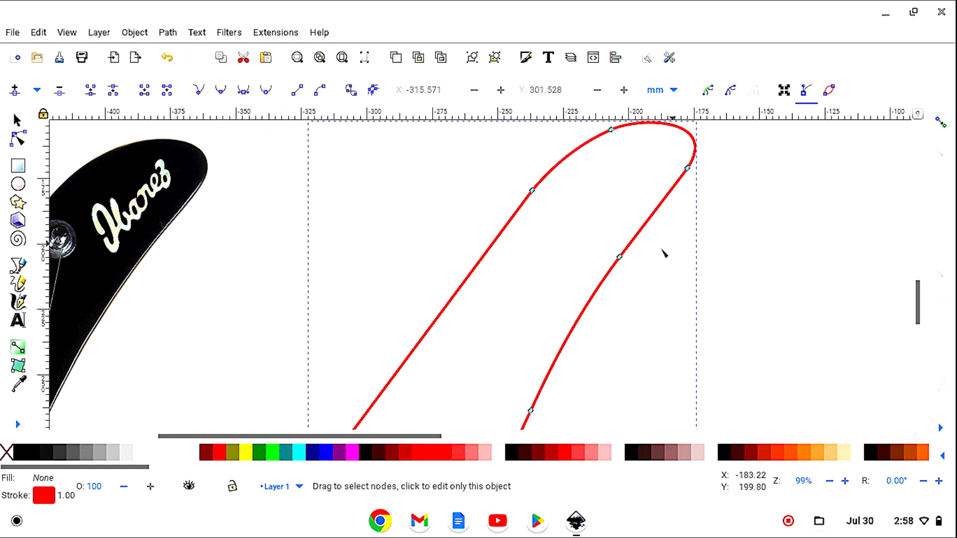
click(620, 258)
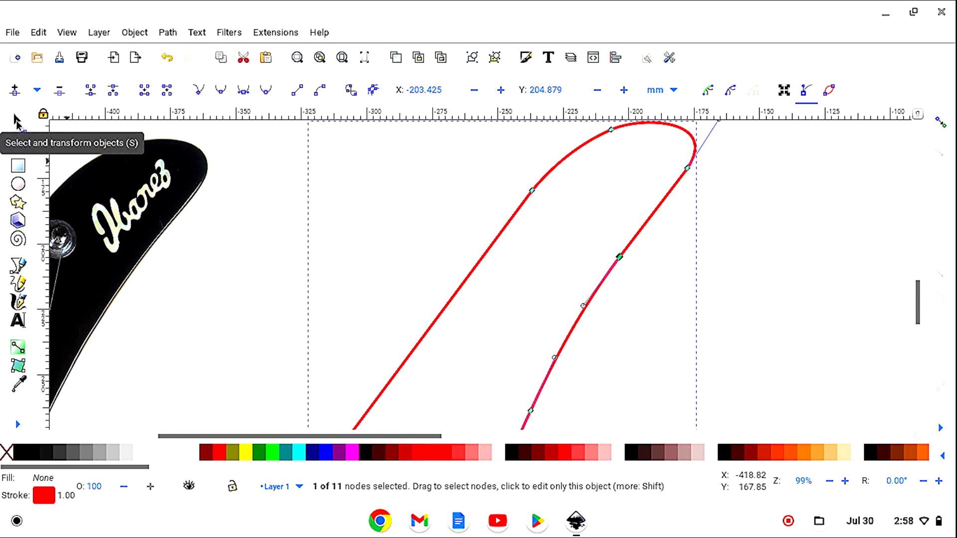
- Undo the photo's move to bring it back beneath the outline
click(16, 121)
click(167, 59)
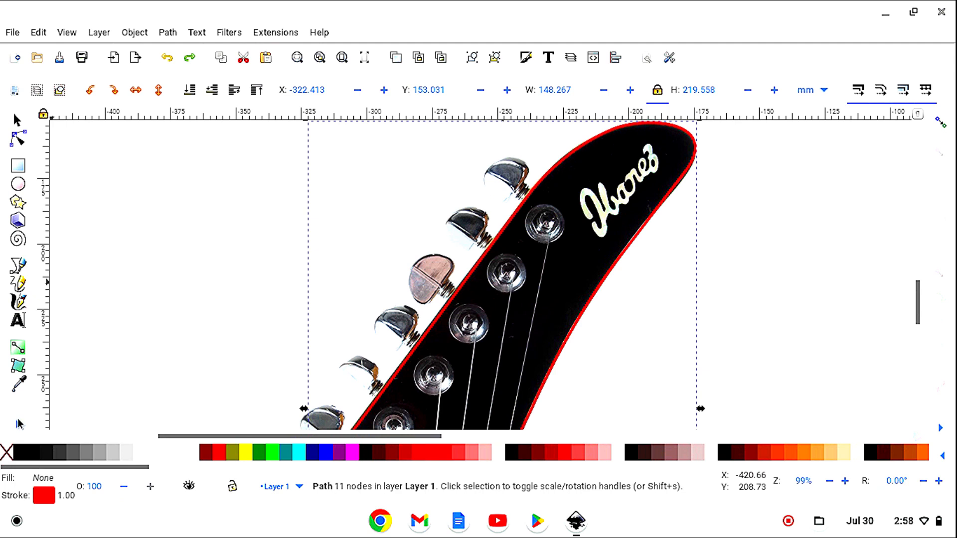
- Make the middle node and the next node toward the tip on the long concave side smooth
click(19, 425)
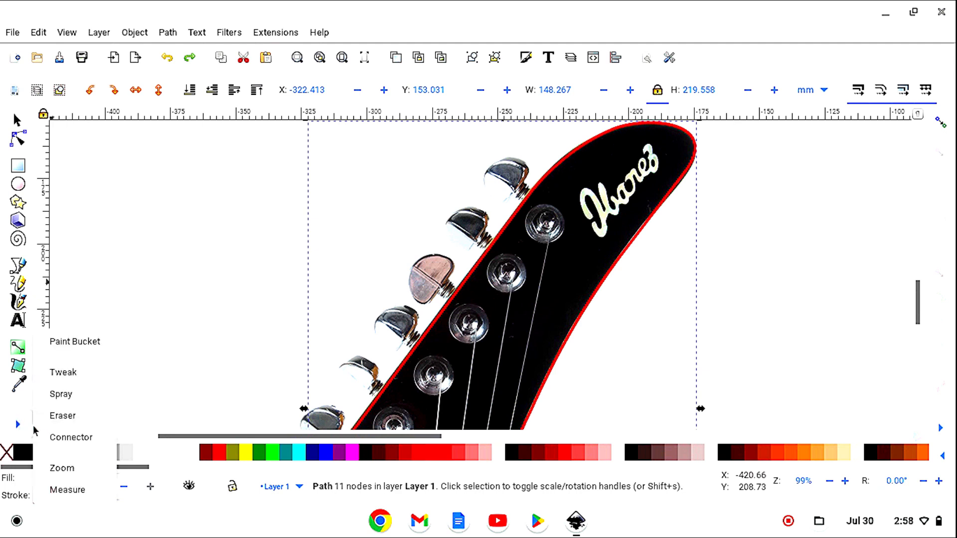
click(69, 469)
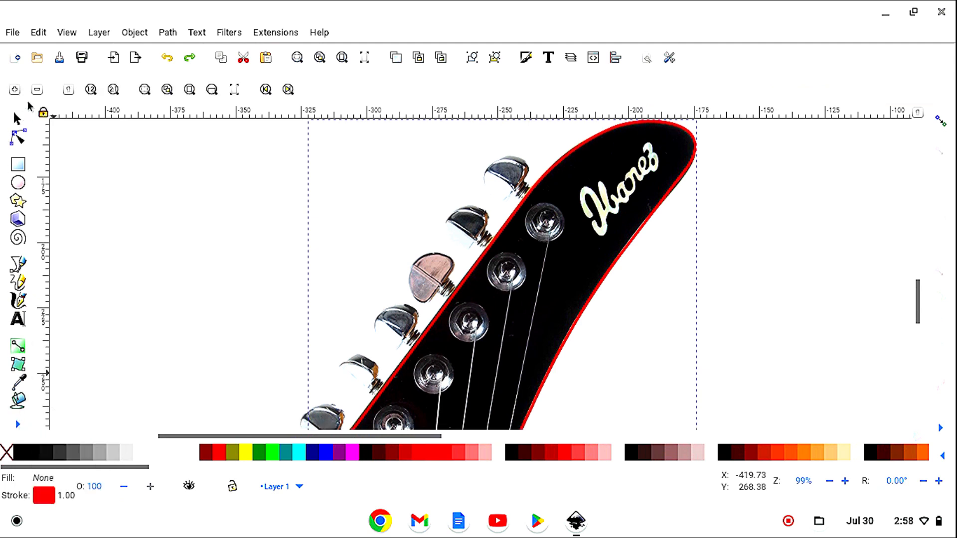
click(36, 89)
click(36, 89)
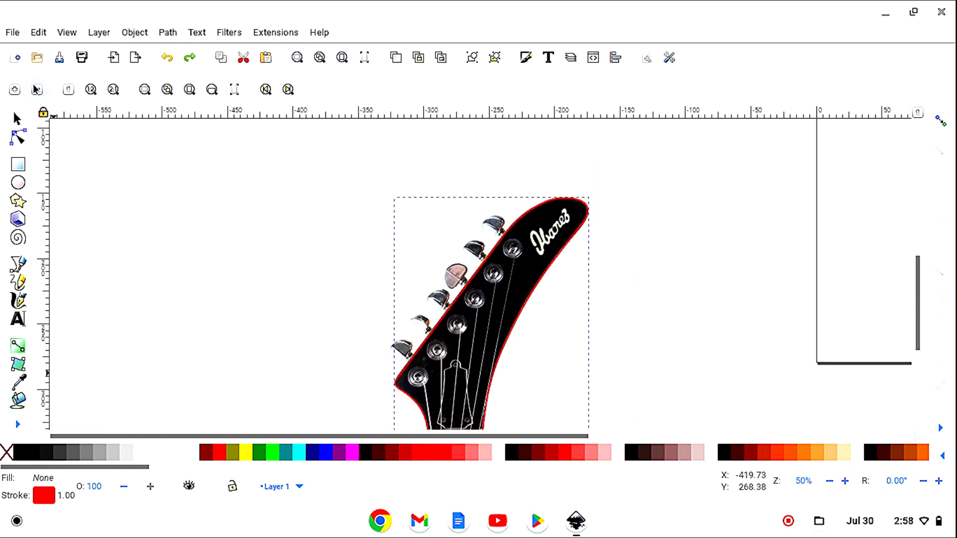
key(s)
scroll(205, 210, down, 4)
scroll(206, 211, up, 3)
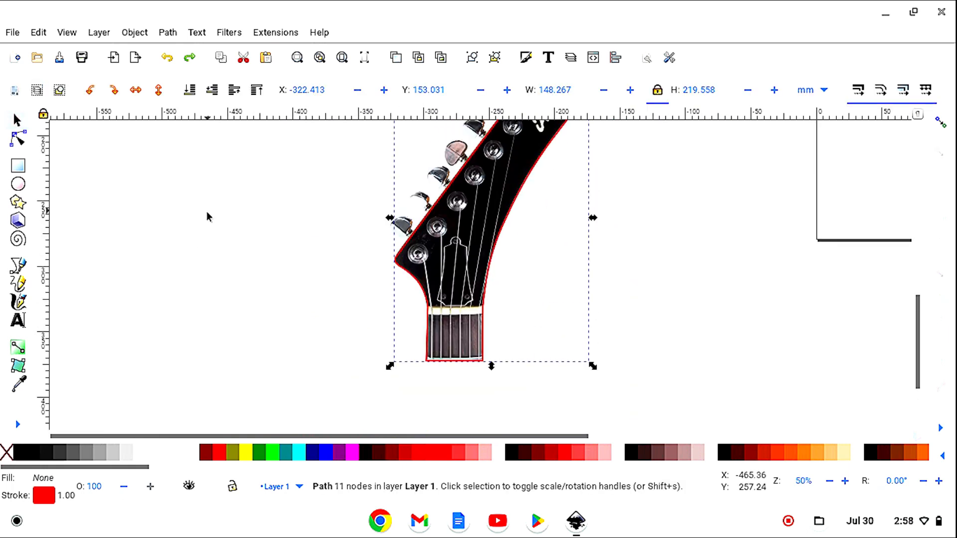
click(19, 144)
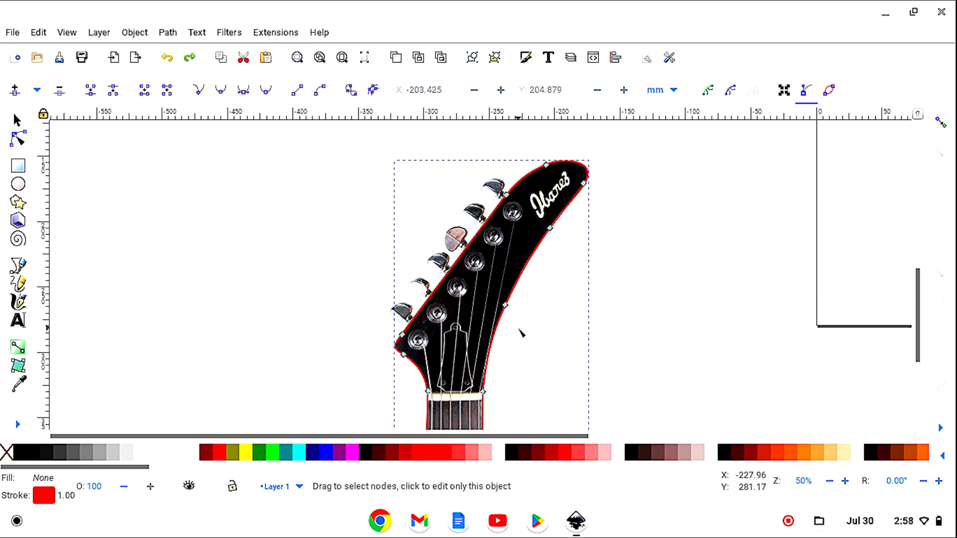
click(506, 306)
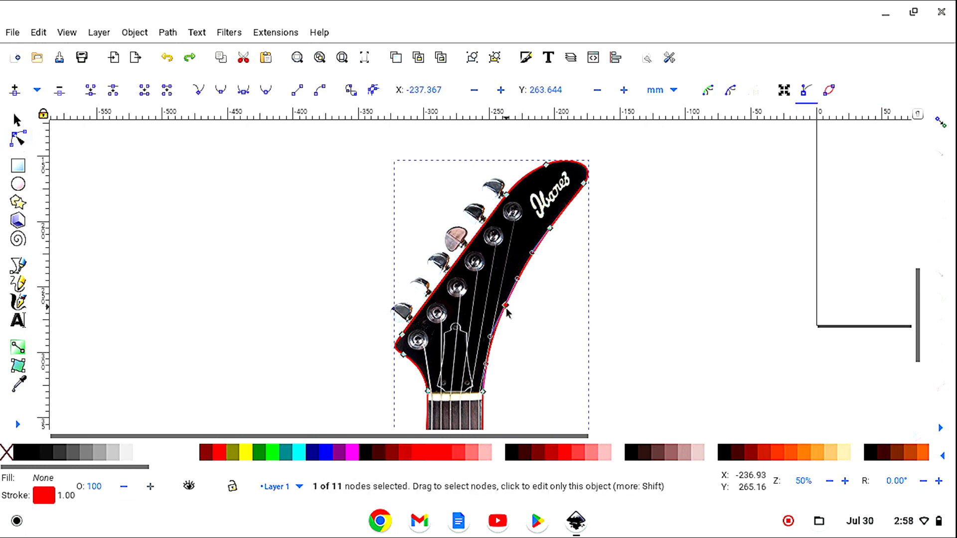
click(220, 93)
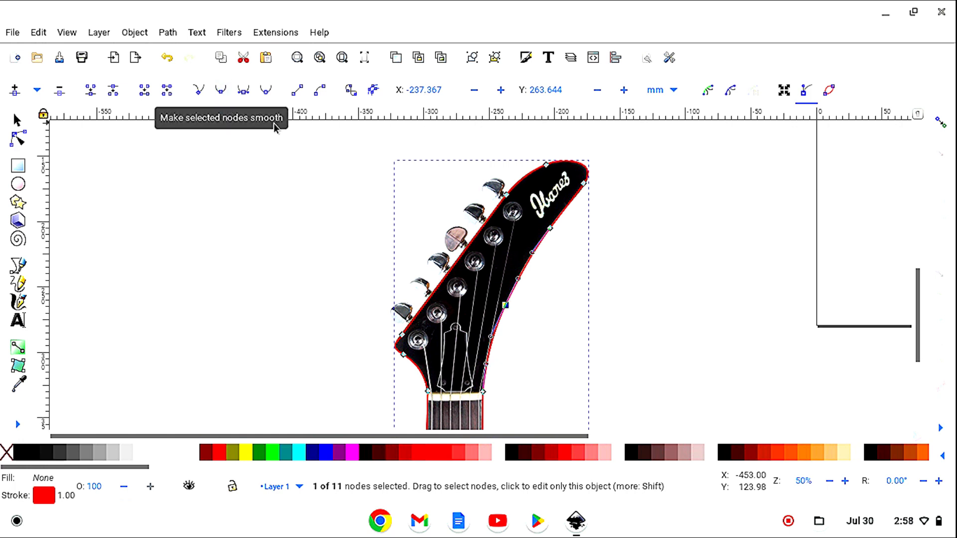
click(550, 228)
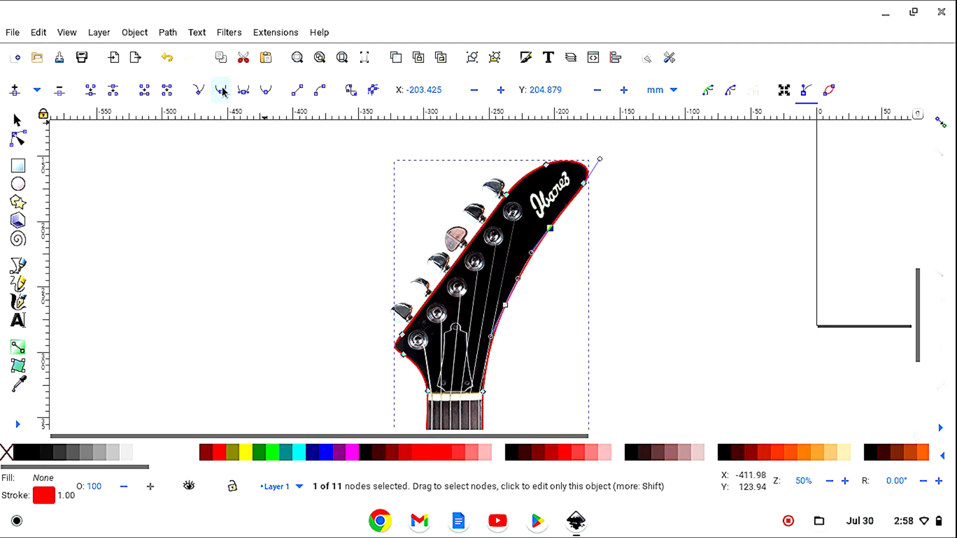
- Make the two nodes at the headstock's tip and the node above the uppermost tuner smooth
click(585, 184)
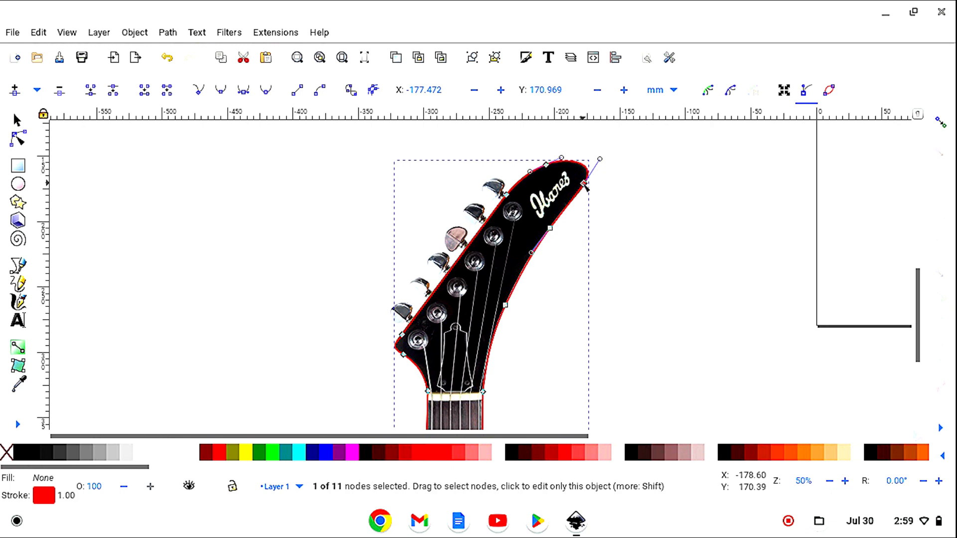
click(222, 94)
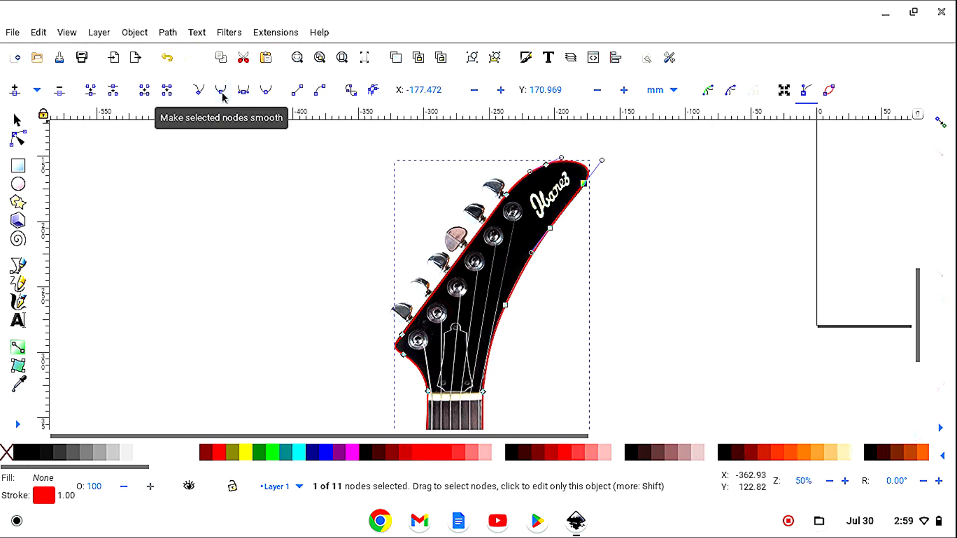
click(546, 165)
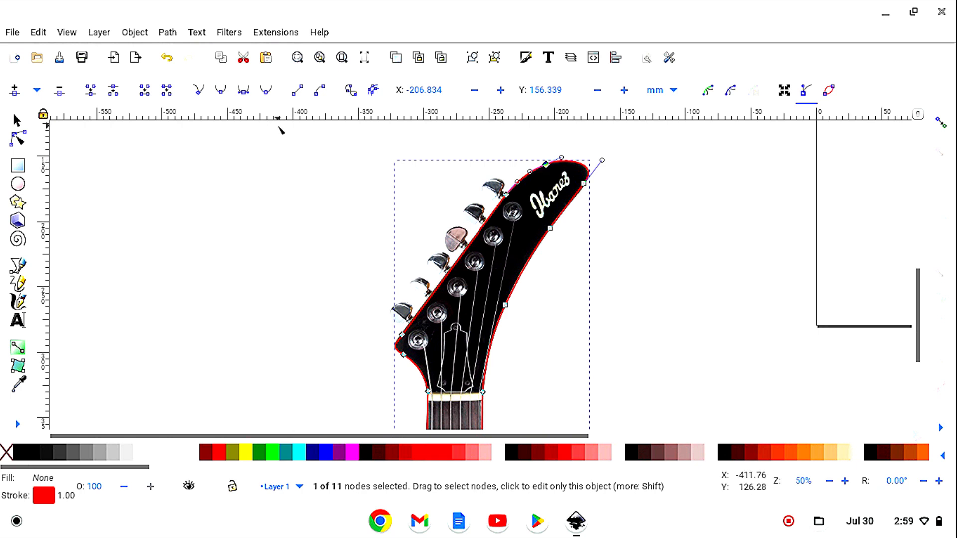
click(221, 94)
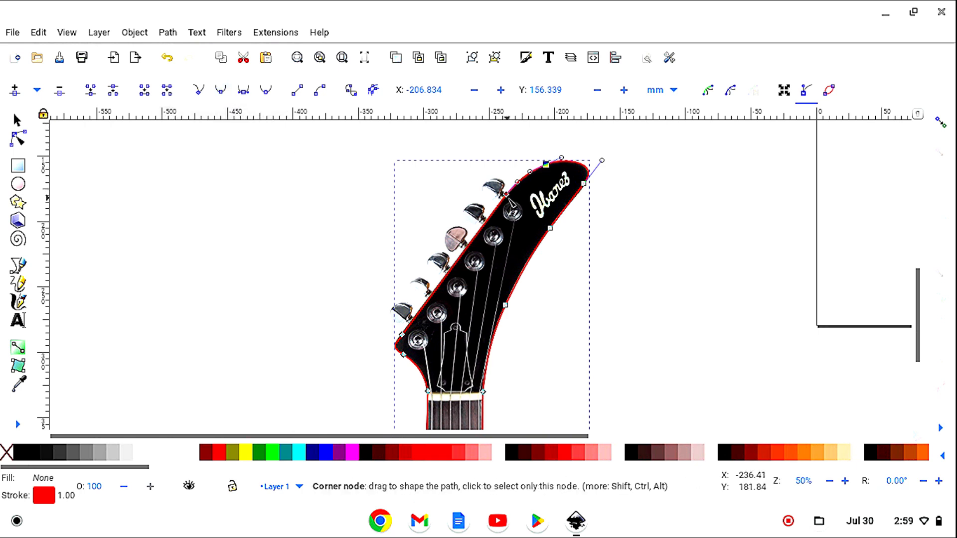
click(506, 195)
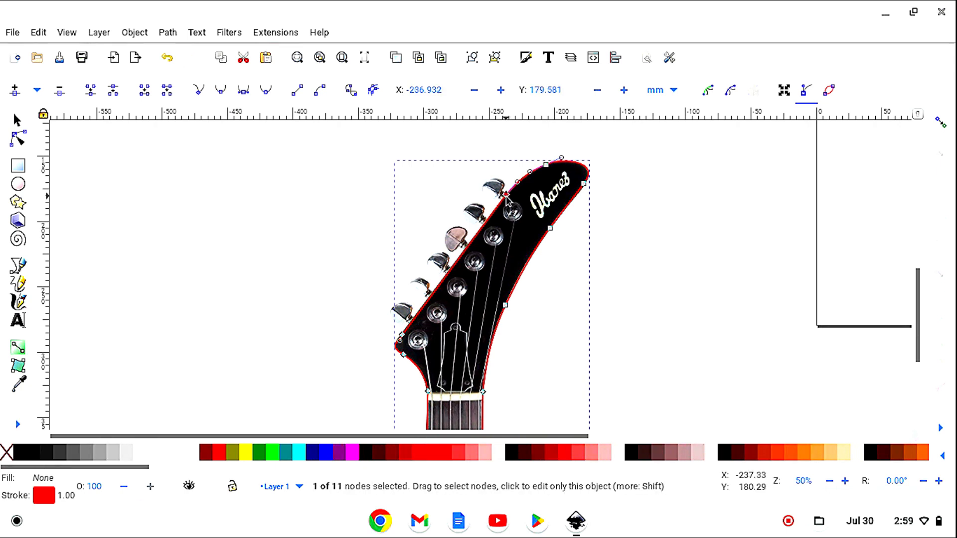
click(221, 94)
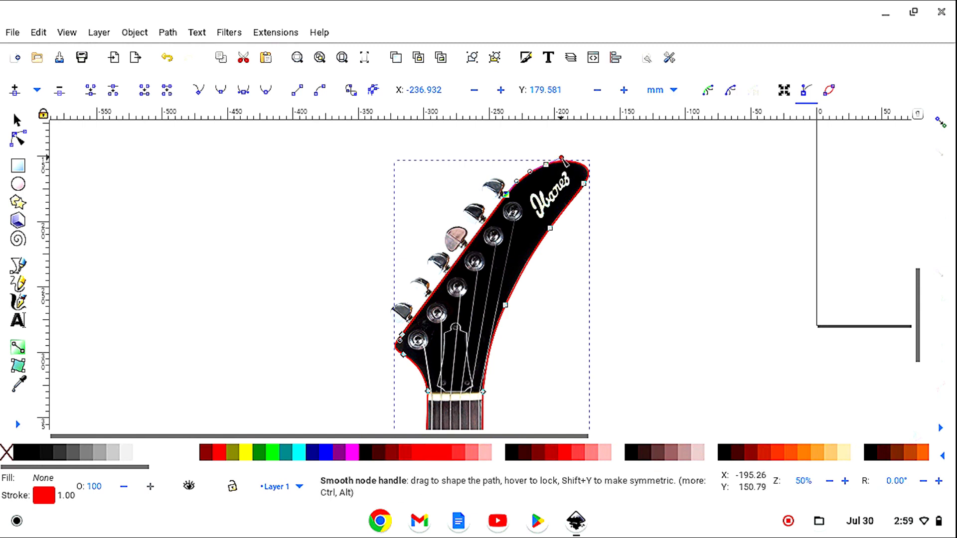
- Try pulling the handle of the smooth node at the top of the tip outward, and undo that change
drag(561, 158, 559, 139)
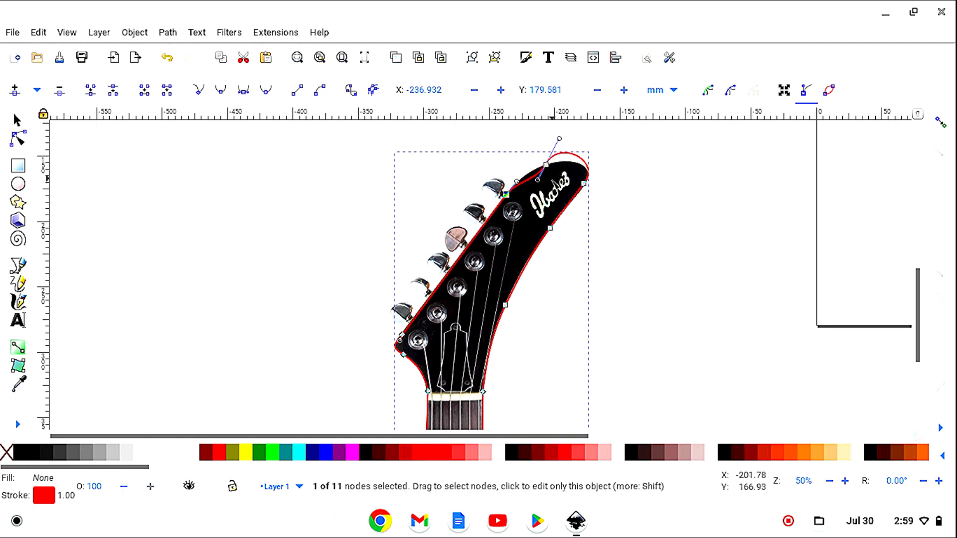
click(169, 58)
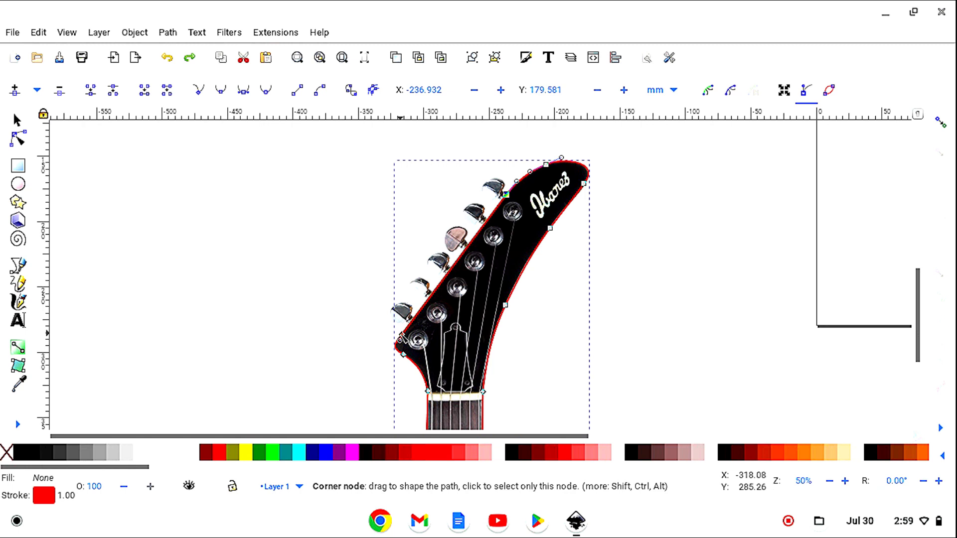
- Make the nodes just above and below the headstock's pointed lower corner, beside the lowest tuner, smooth
click(402, 335)
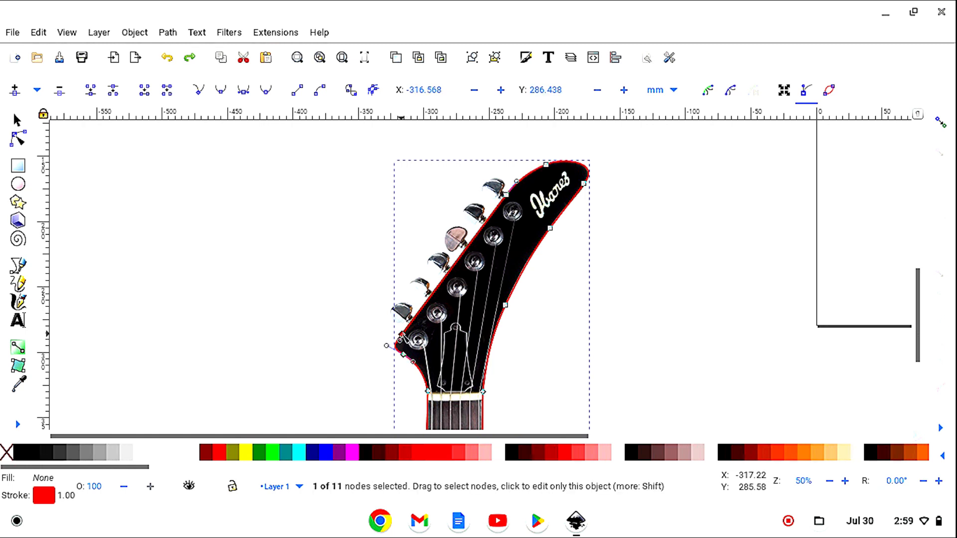
click(220, 90)
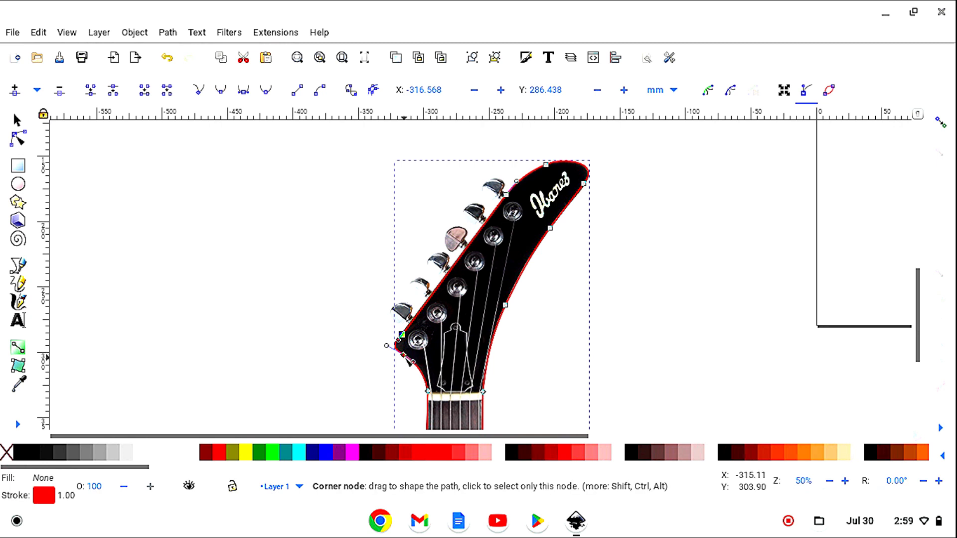
click(404, 356)
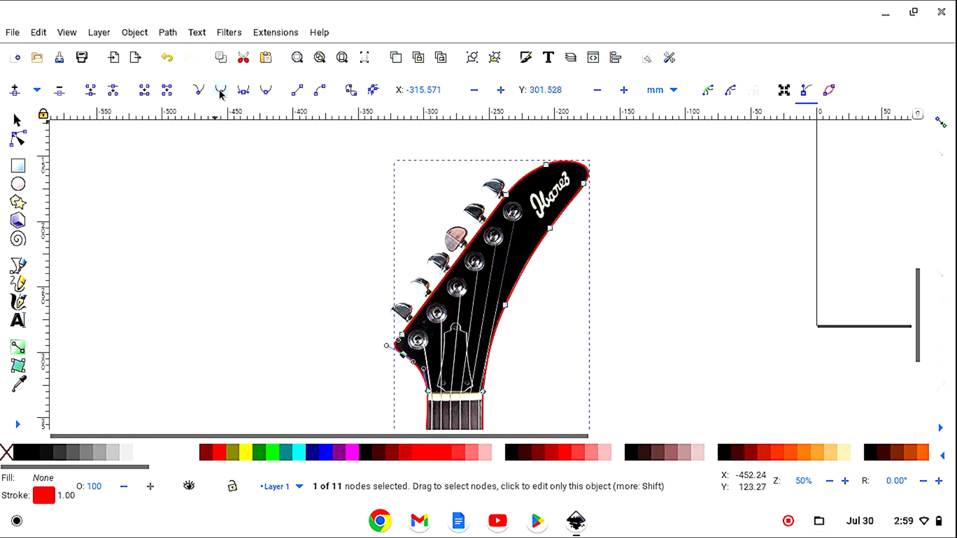
- Move the photo away from the traced outline to inspect the curve alone, and undo the move
scroll(536, 372, down, 1)
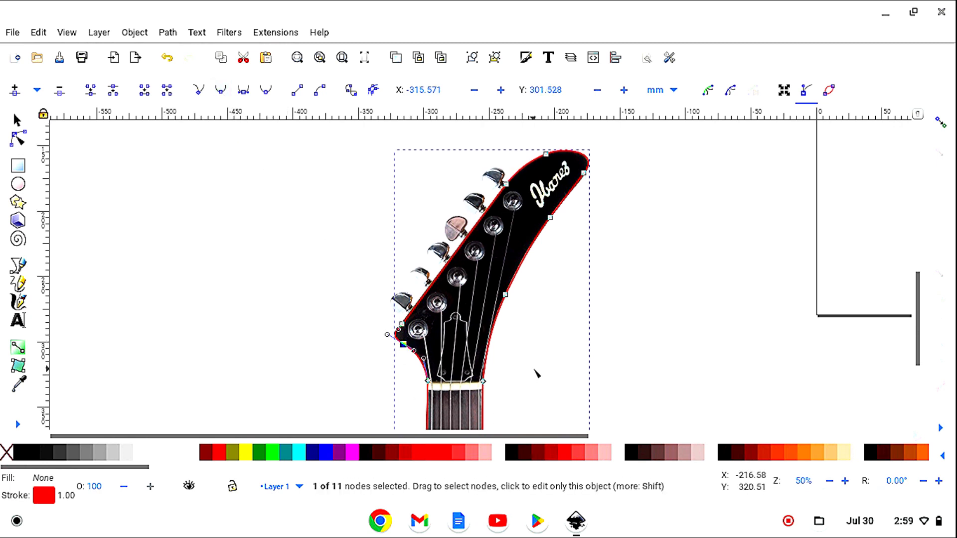
scroll(533, 370, down, 10)
scroll(525, 315, up, 3)
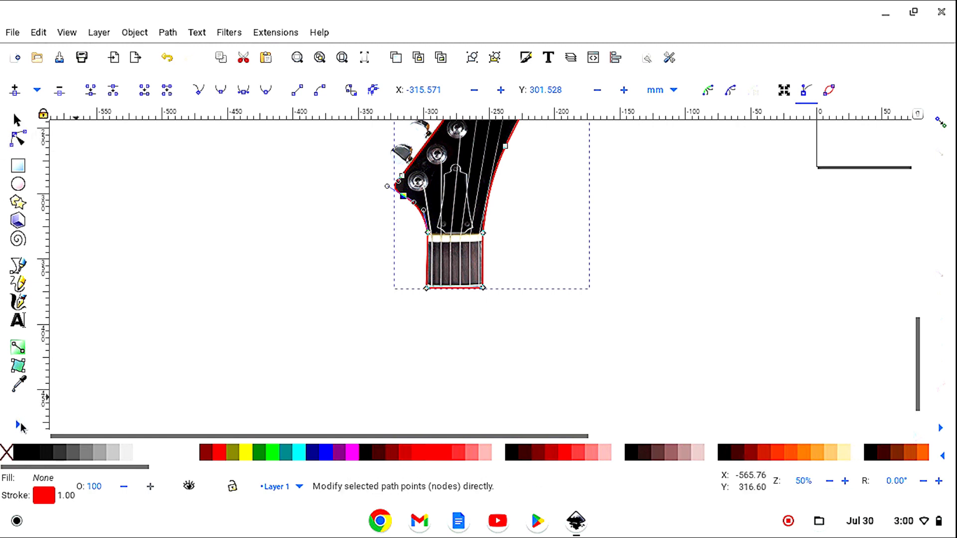
scroll(97, 352, up, 5)
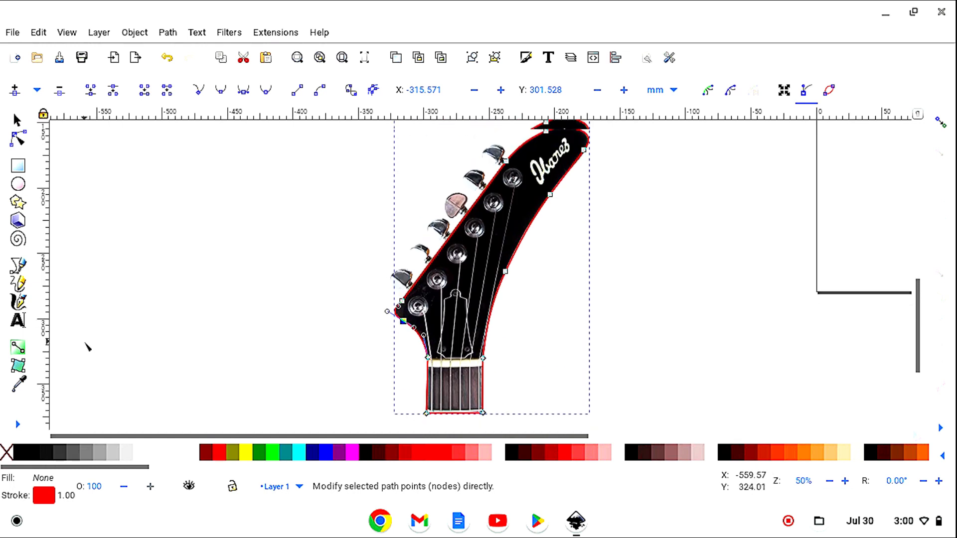
click(18, 122)
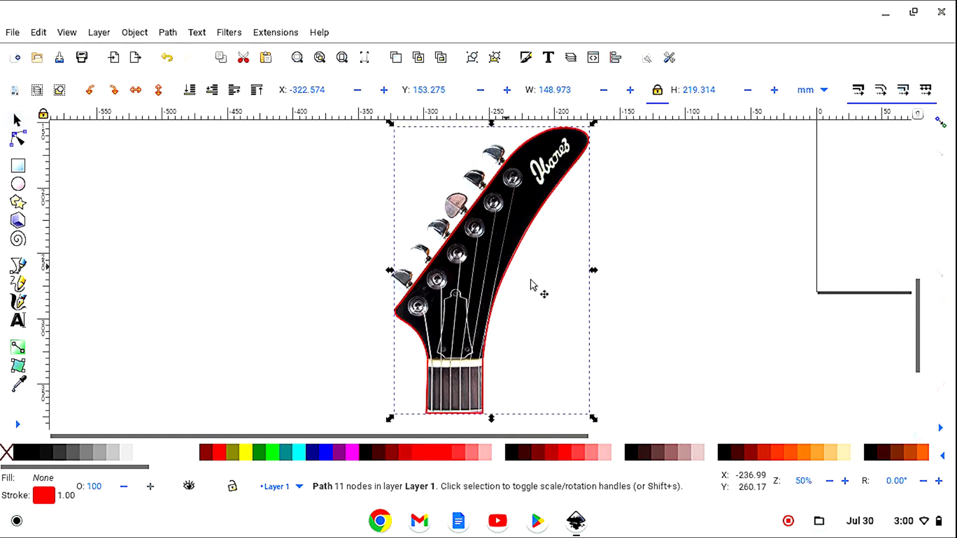
click(543, 278)
drag(543, 274, 747, 283)
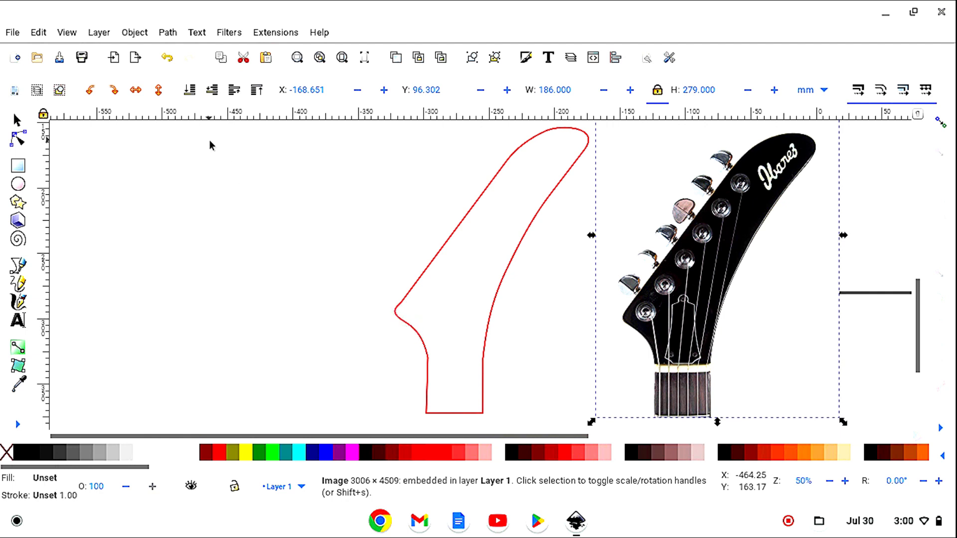
click(167, 59)
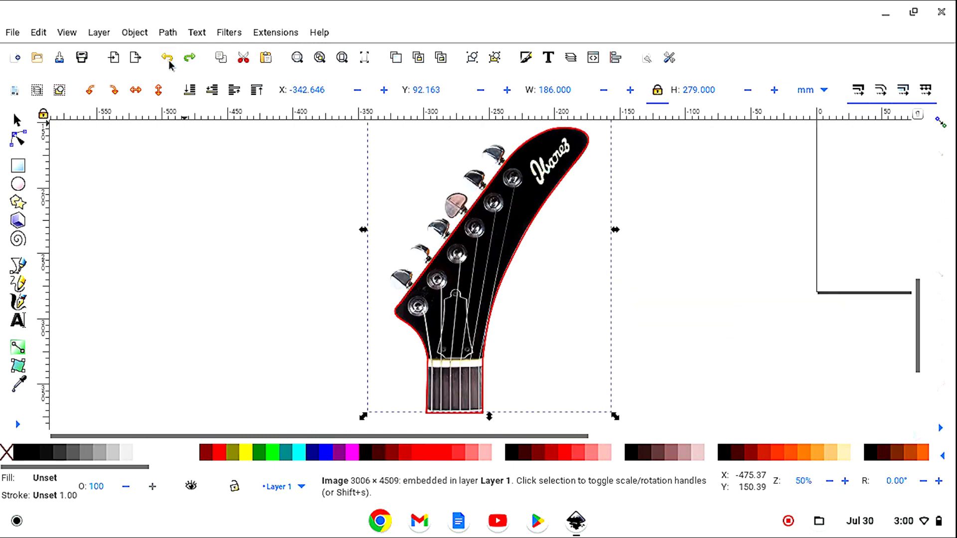
- Turn the nodes just above and below the headstock's pointed lower corner into cusp nodes
click(18, 426)
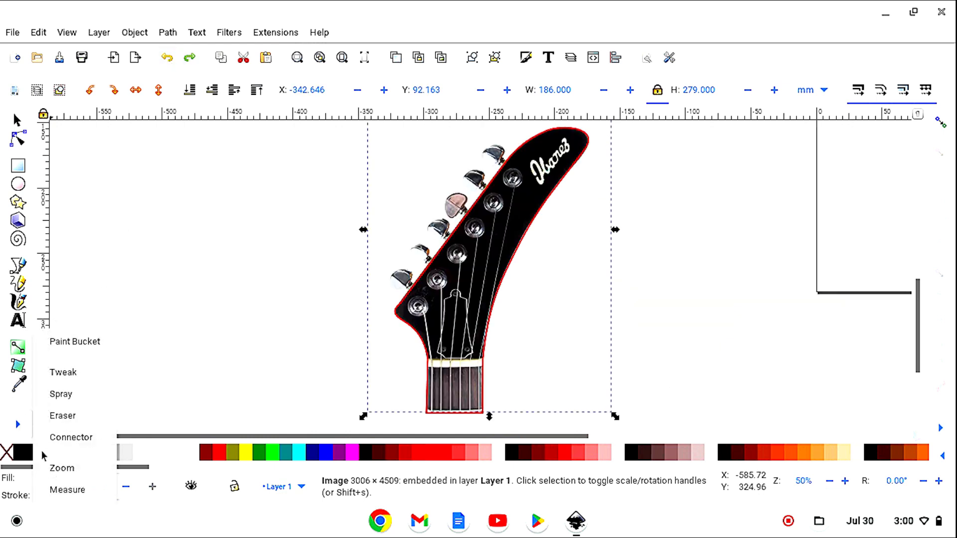
click(64, 470)
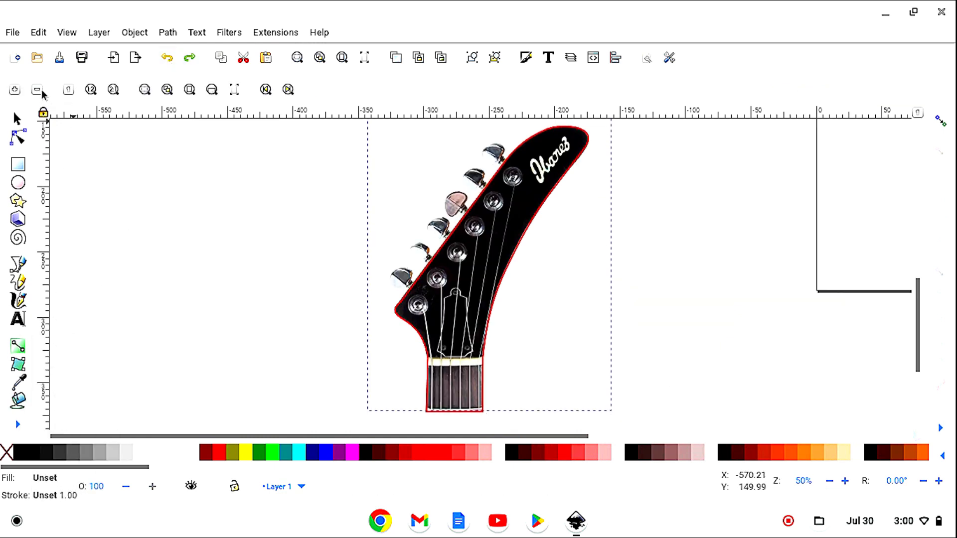
click(15, 90)
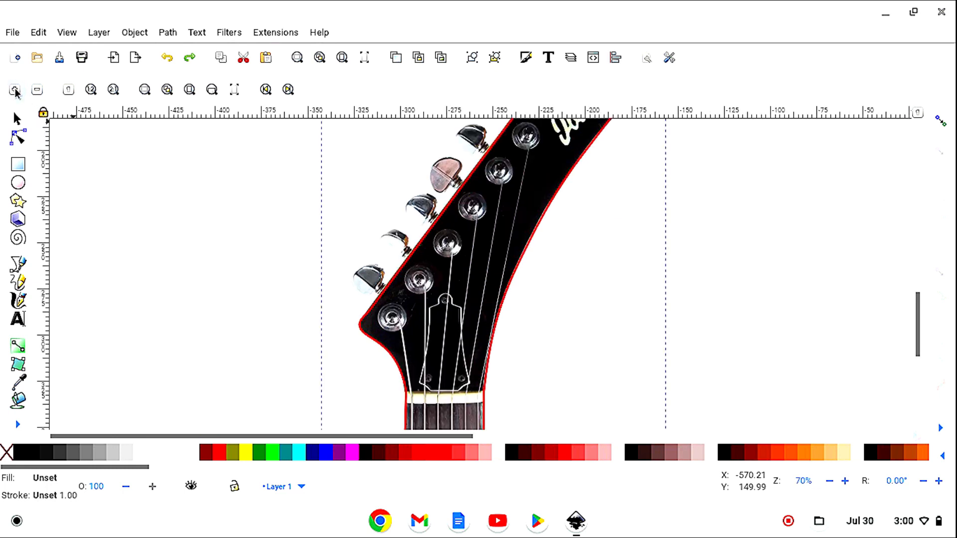
click(15, 90)
click(15, 90)
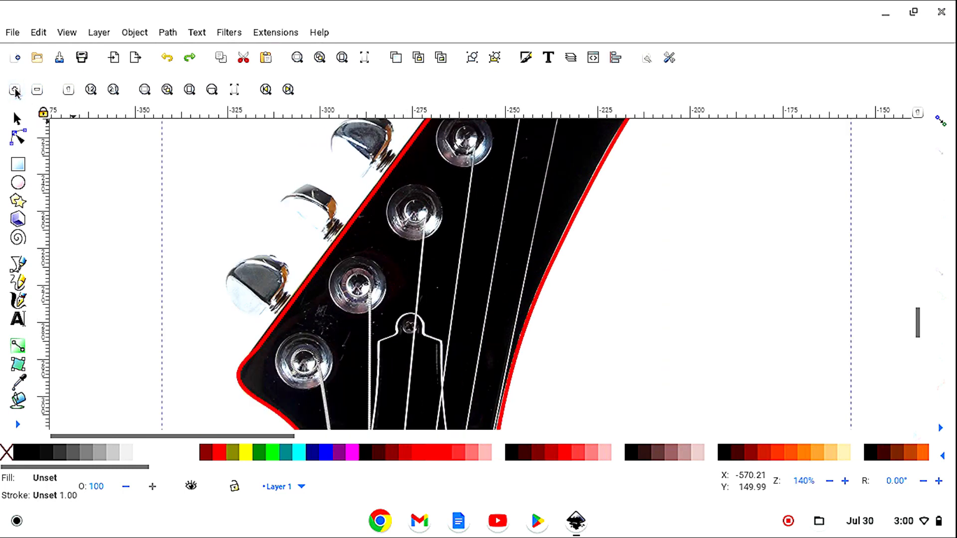
click(19, 140)
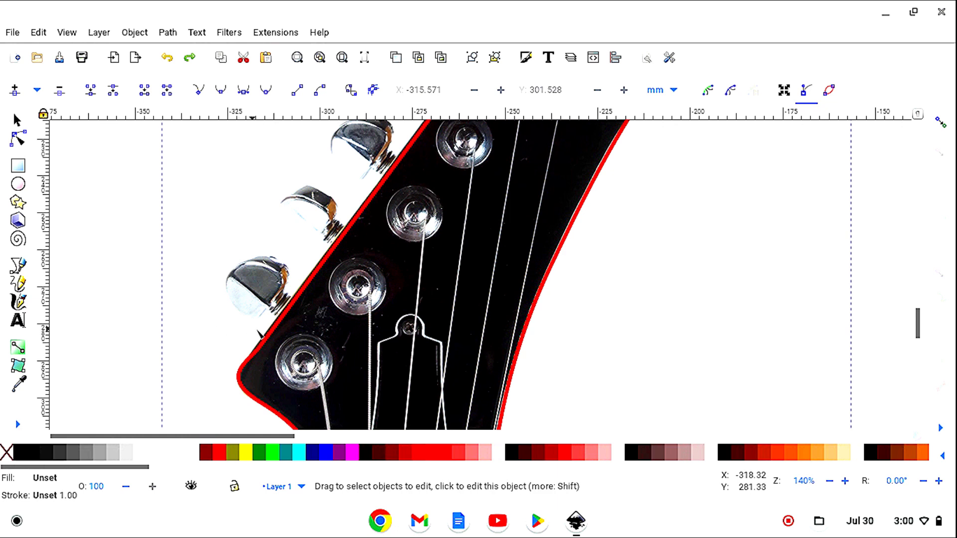
click(275, 334)
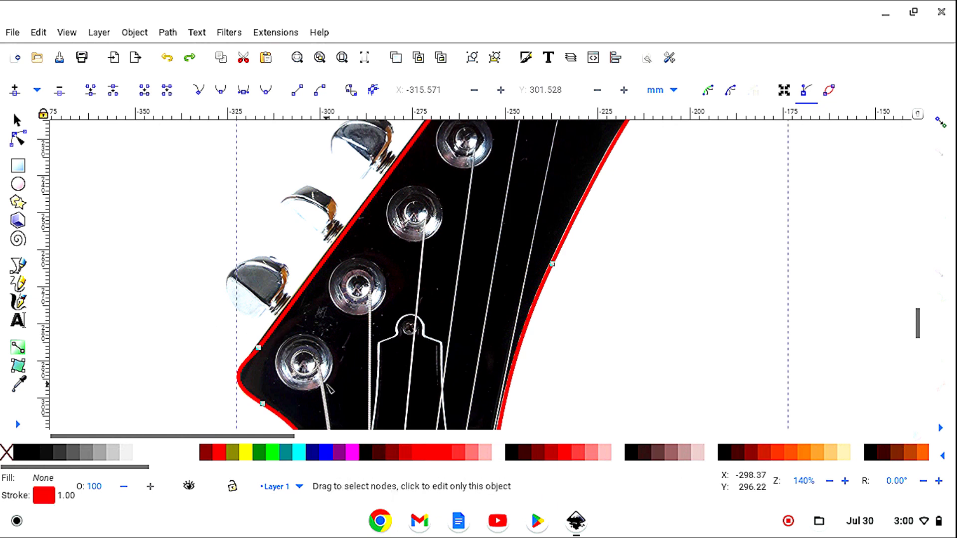
click(258, 349)
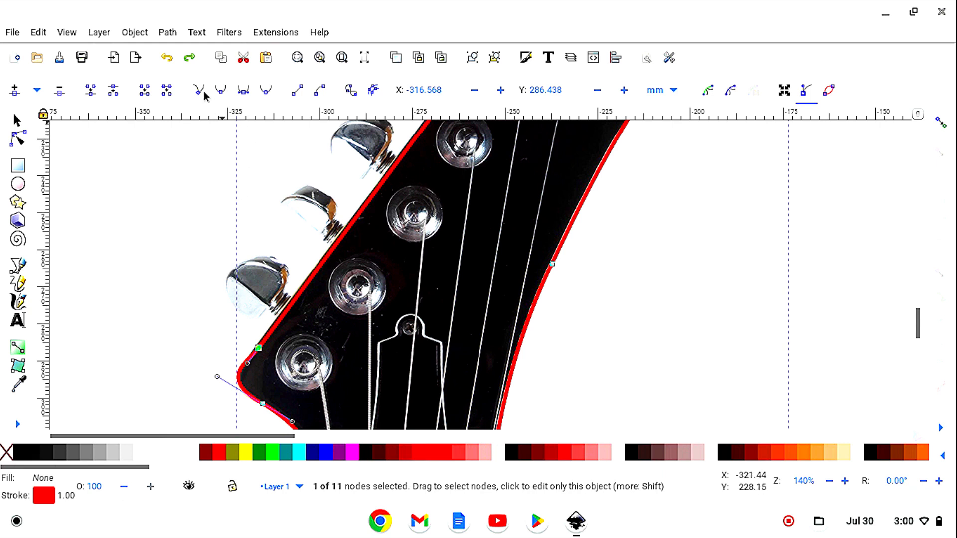
click(263, 404)
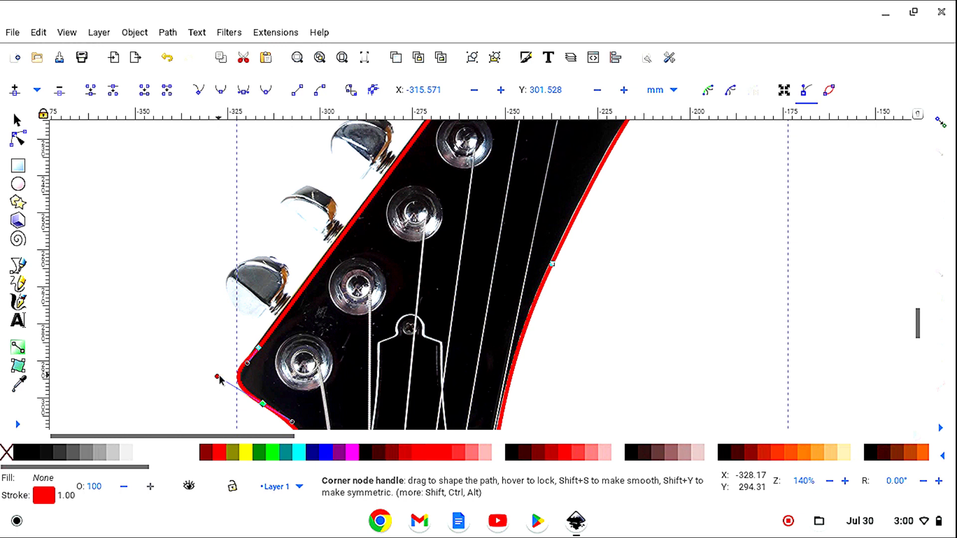
- Move the node below the pointed corner to about X -316.23, Y 301.28 mm, pull the corner's handles inward and smooth both corner nodes
drag(219, 380, 218, 380)
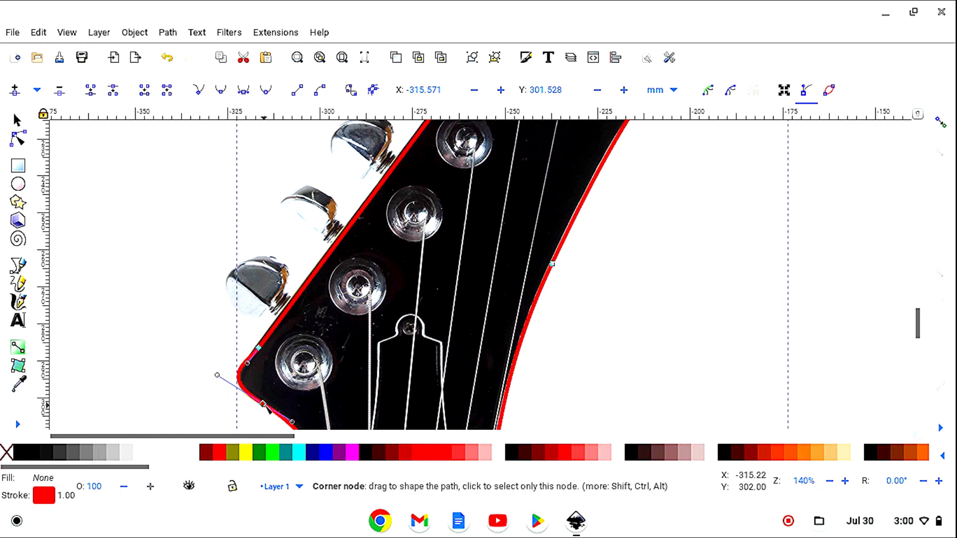
drag(266, 405, 291, 427)
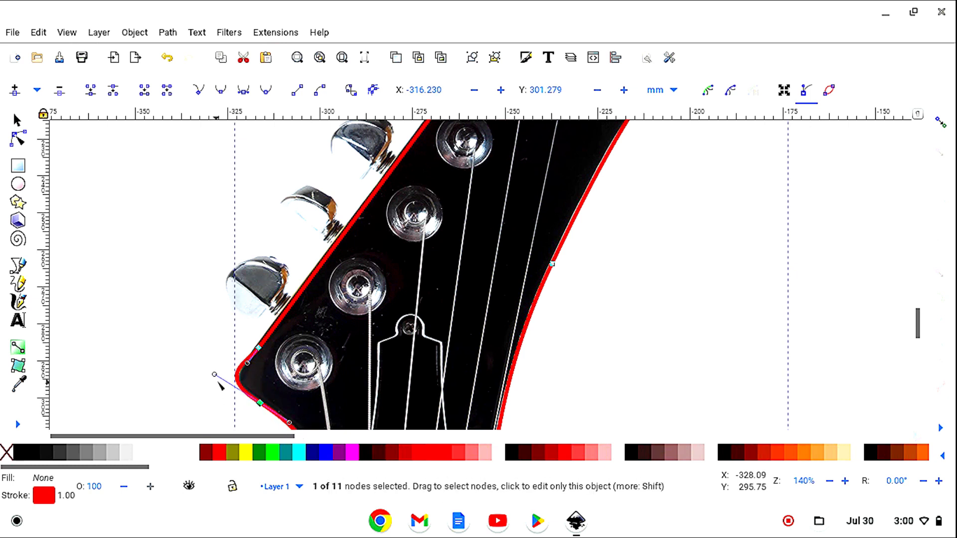
drag(214, 374, 251, 366)
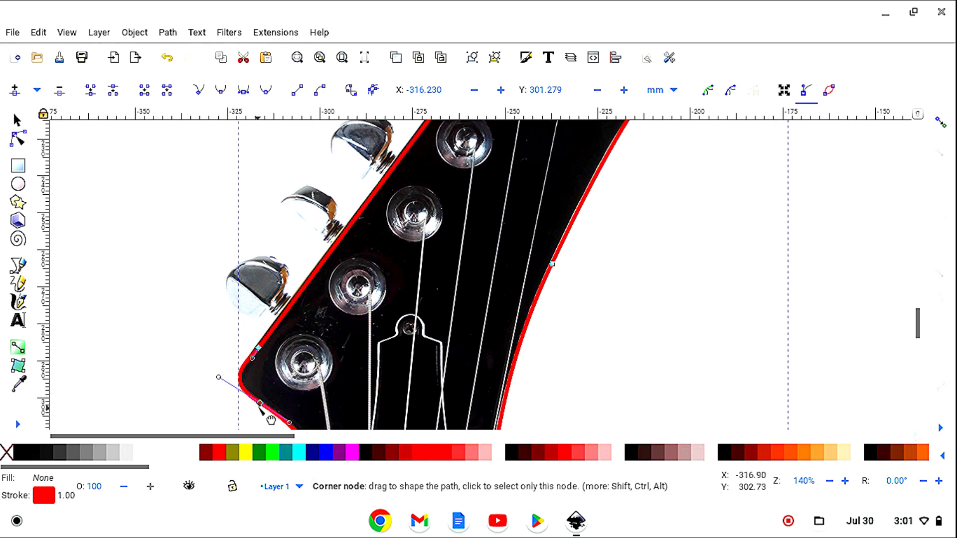
click(221, 90)
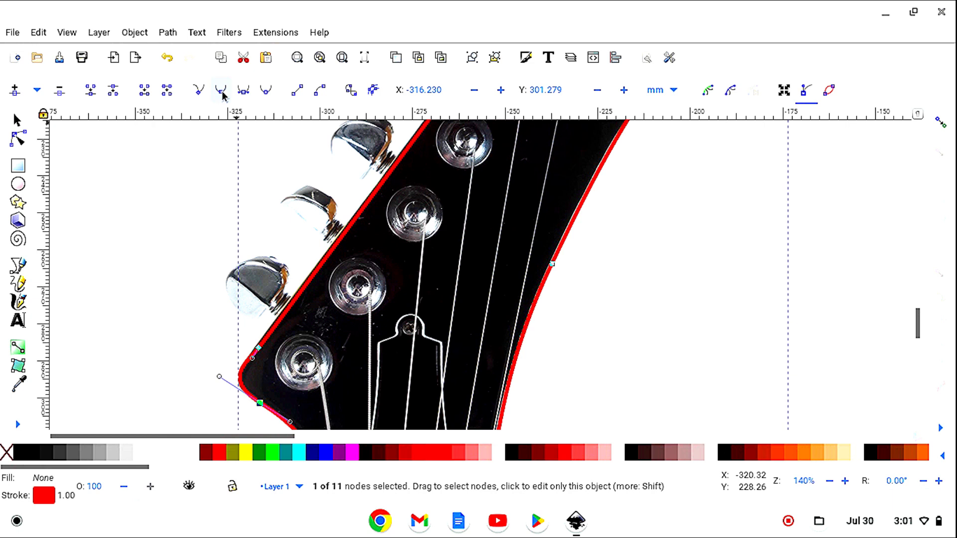
click(258, 347)
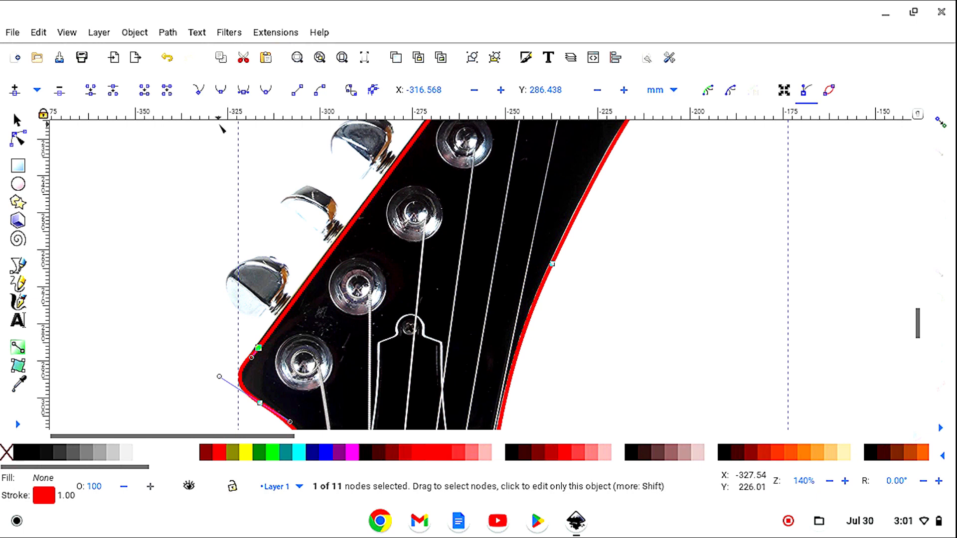
- Move the photo off the outline to check the reshaped lower corner, and undo the move
click(17, 121)
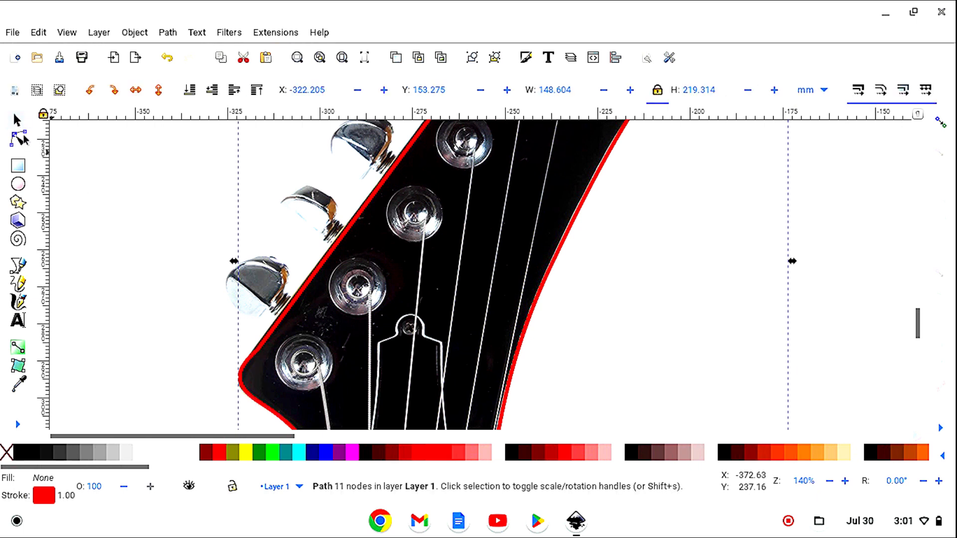
click(17, 424)
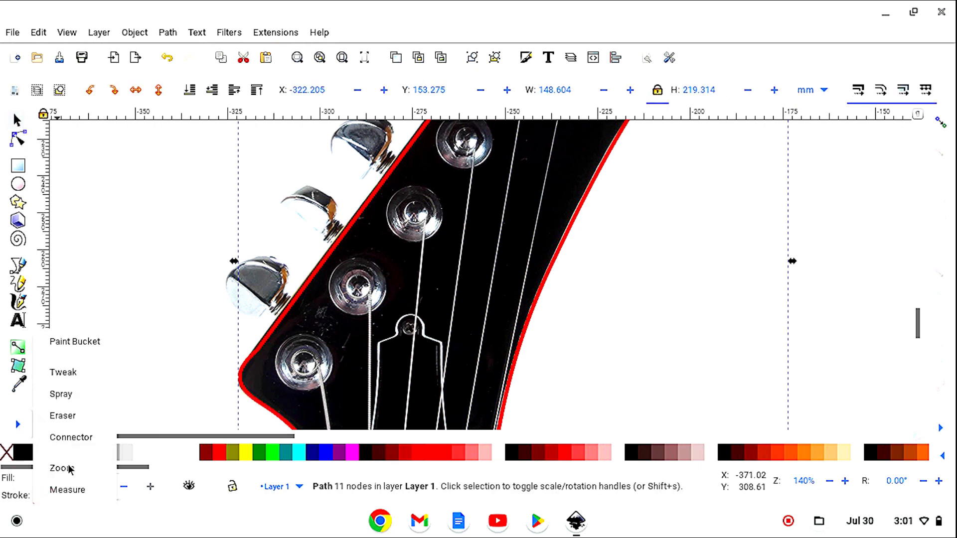
click(70, 469)
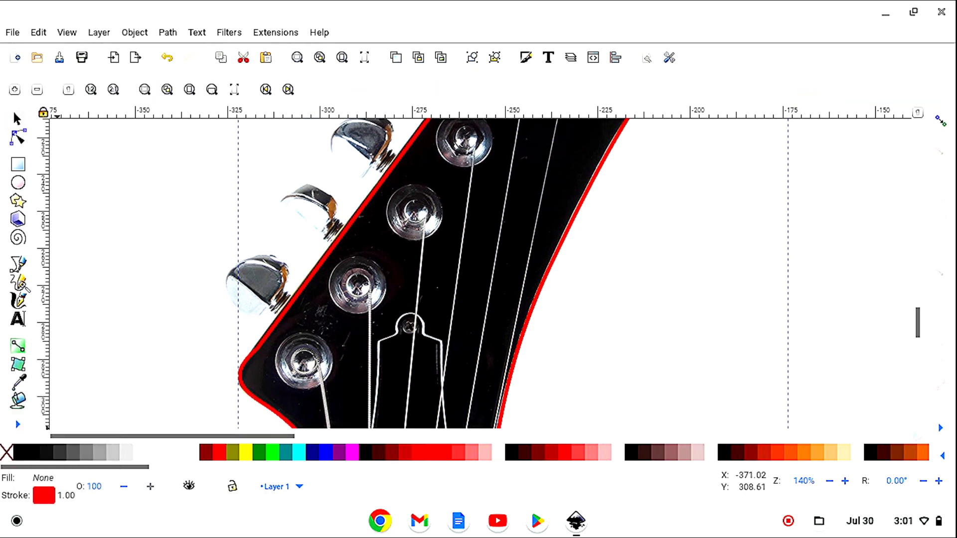
click(37, 91)
click(38, 91)
click(38, 91)
click(38, 91)
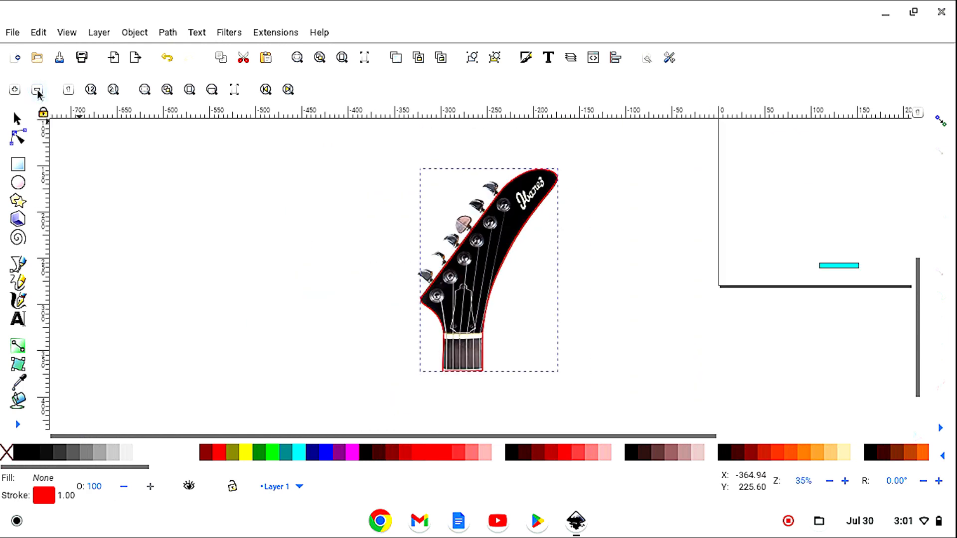
click(23, 120)
drag(493, 363, 696, 368)
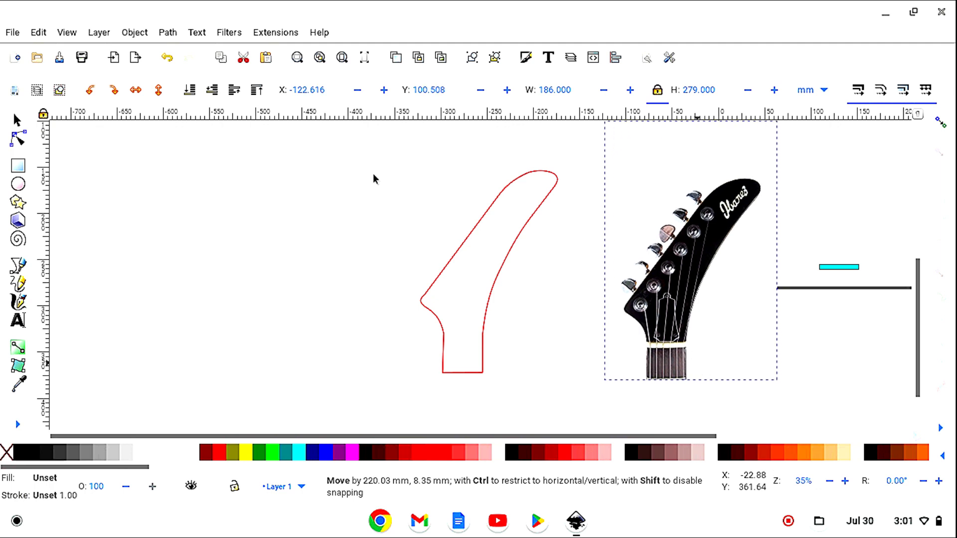
click(166, 59)
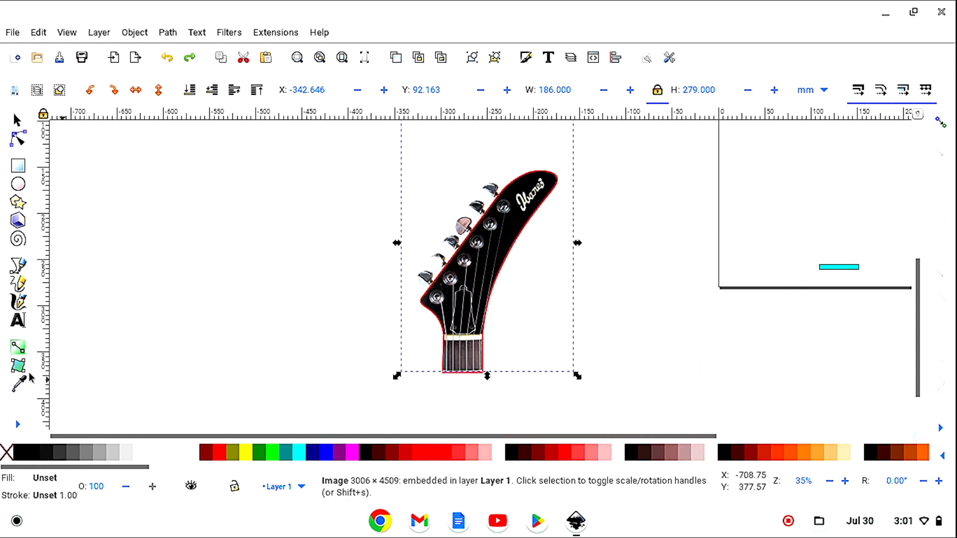
- Make the node just above the headstock's pointed lower corner a cusp, and slightly adjust the corner handles of both adjacent nodes
click(19, 425)
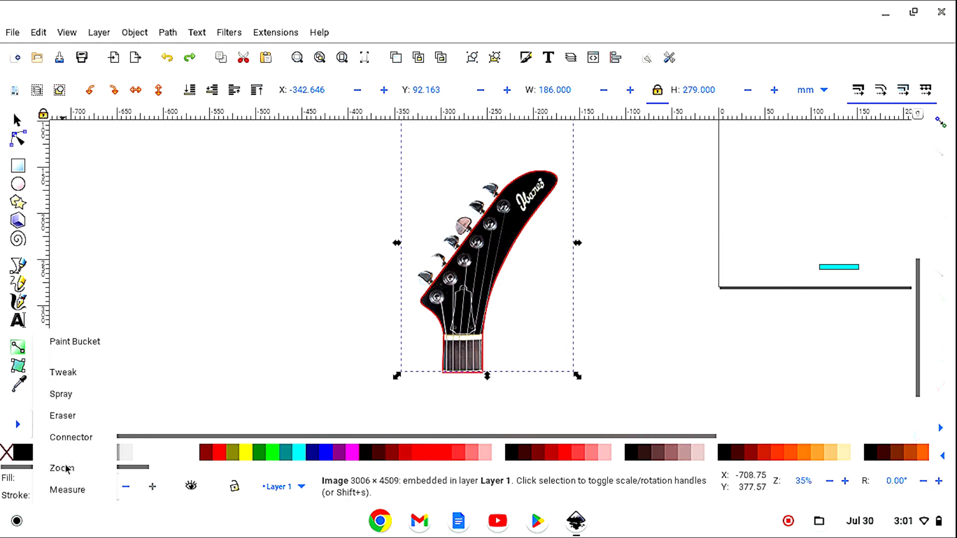
click(65, 468)
click(15, 92)
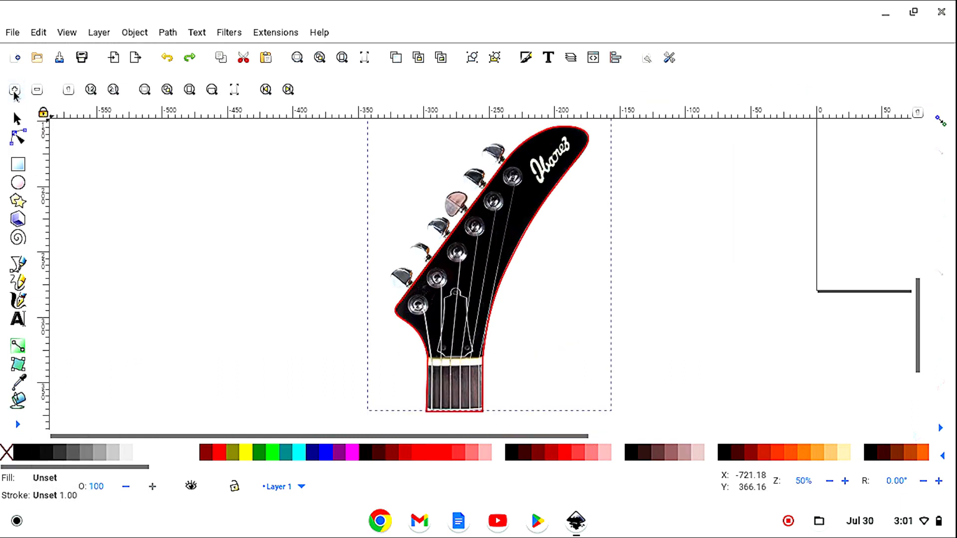
click(15, 91)
click(14, 91)
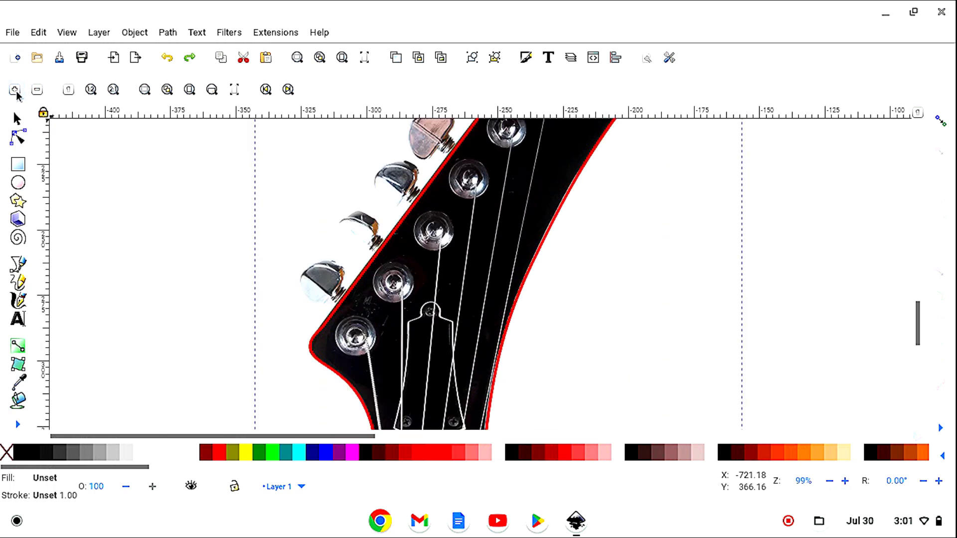
click(19, 143)
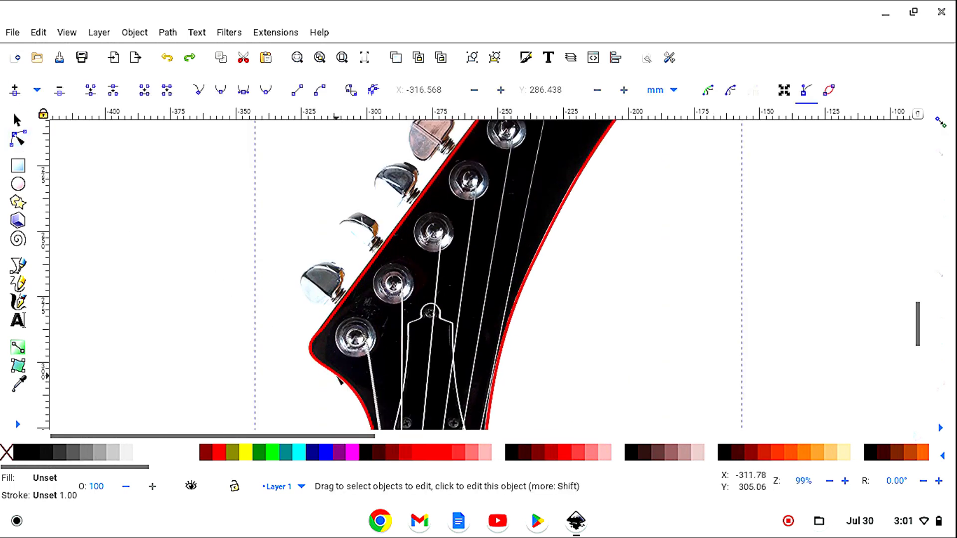
click(341, 380)
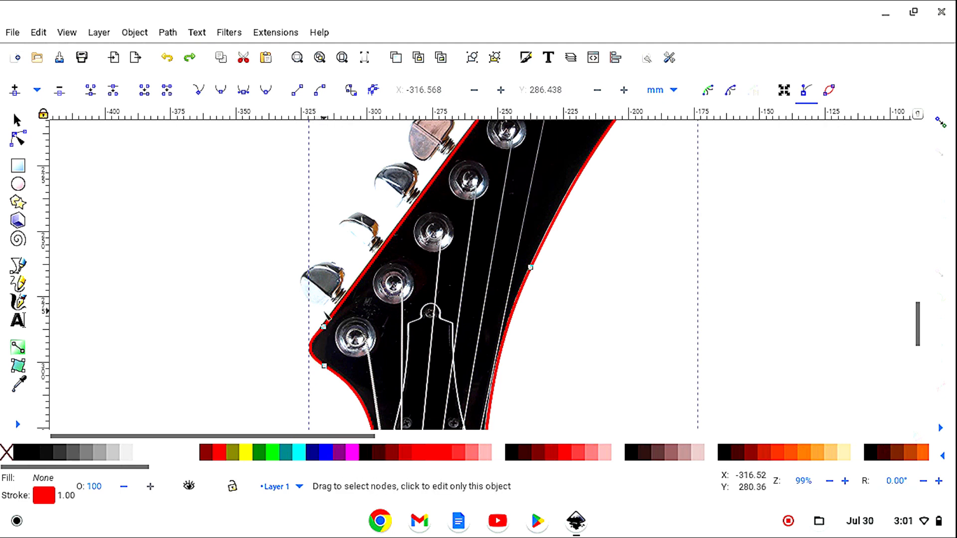
click(324, 327)
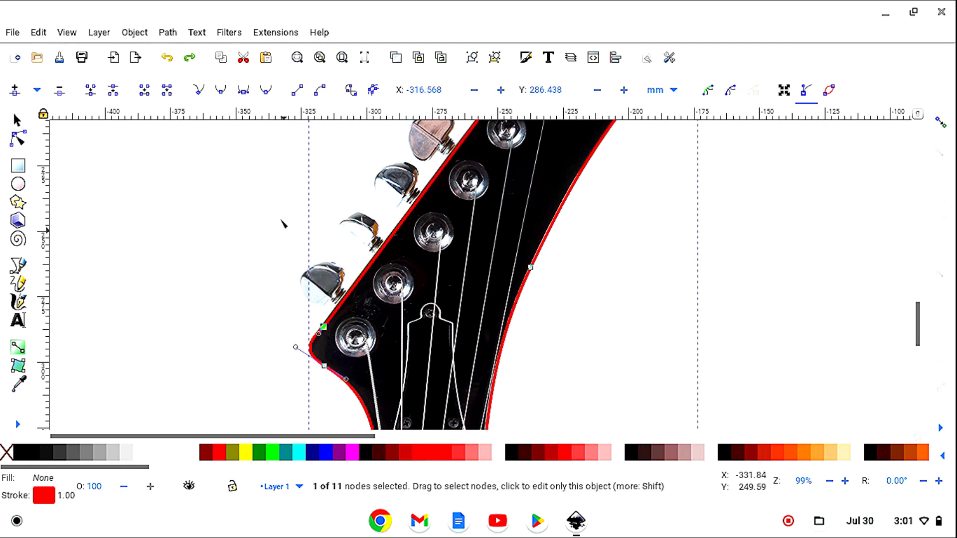
click(199, 95)
click(324, 366)
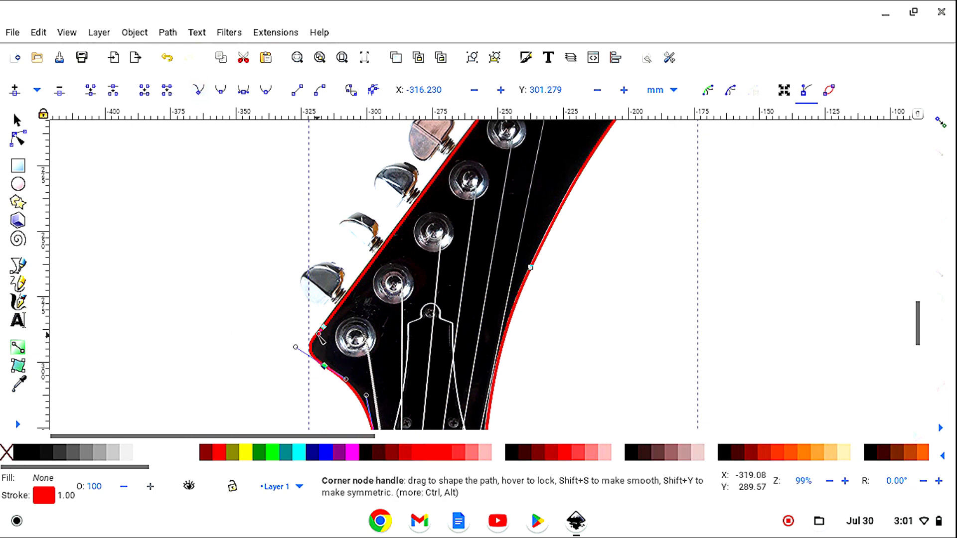
drag(318, 334, 294, 351)
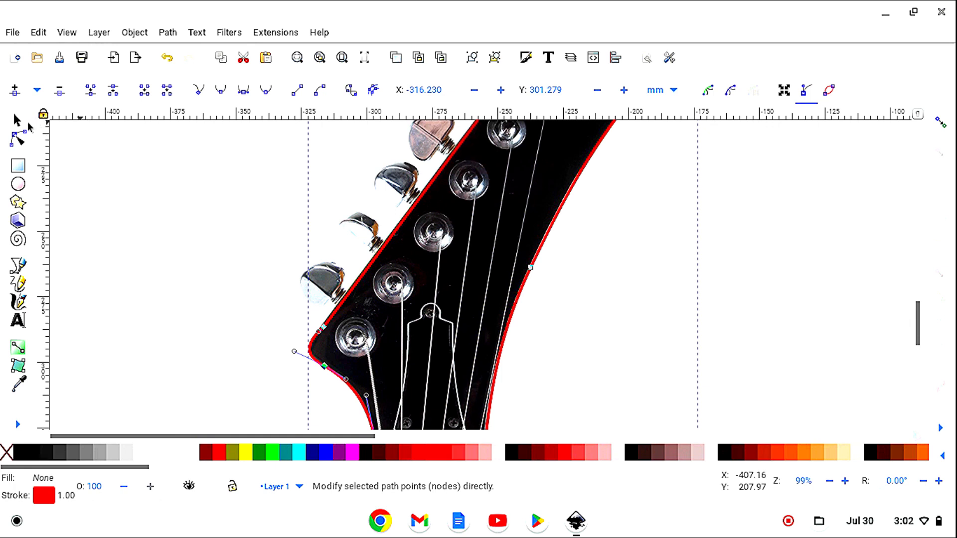
- Move the photo away from the red outline to inspect the whole traced shape, and undo the move
click(20, 122)
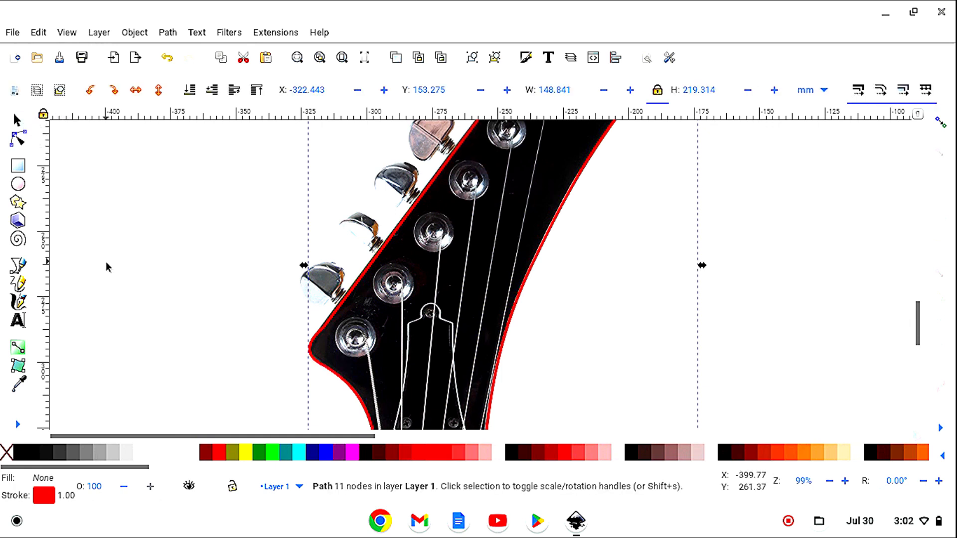
click(18, 424)
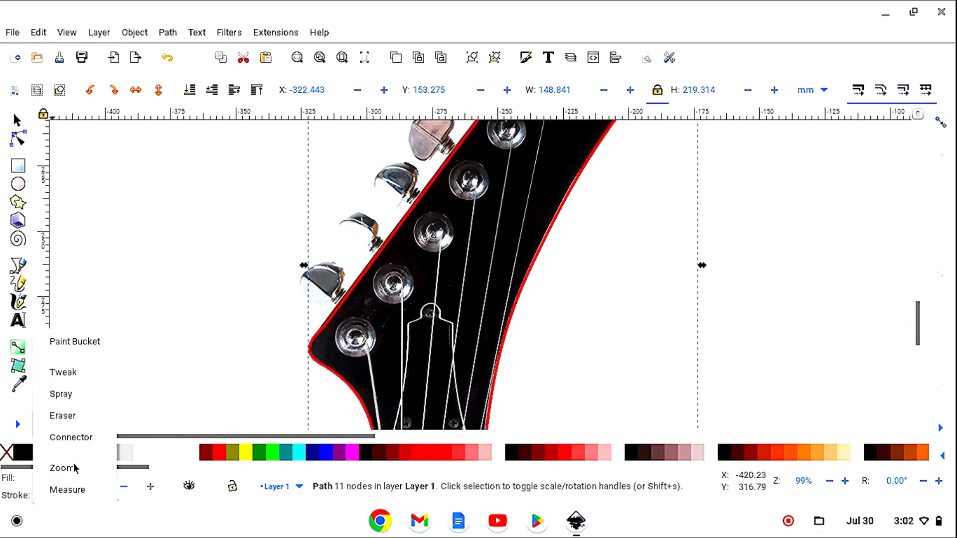
click(61, 468)
click(36, 91)
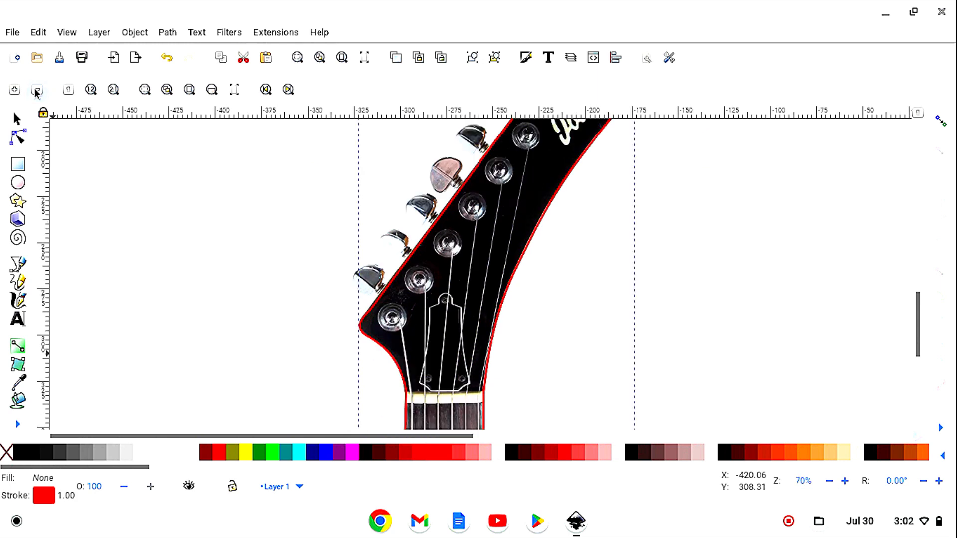
click(36, 91)
click(18, 121)
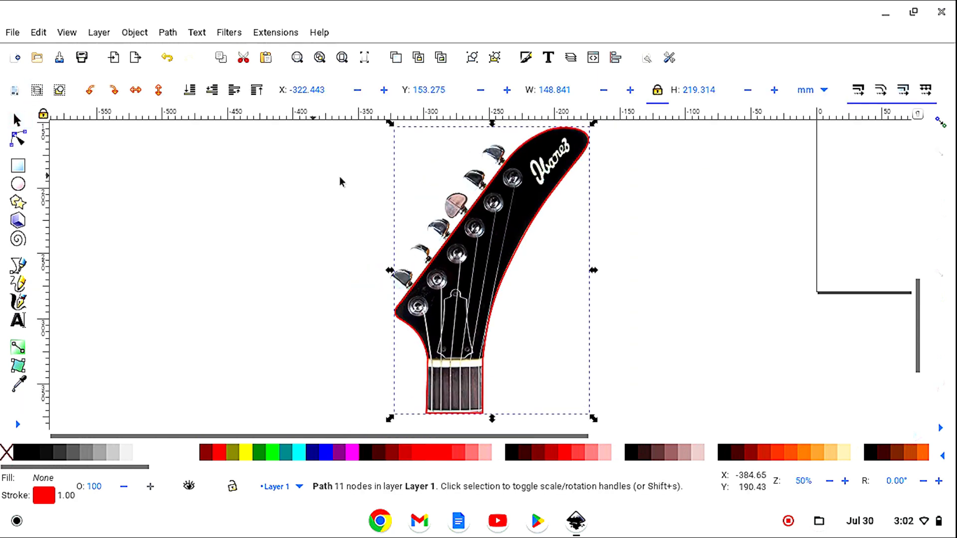
drag(513, 223, 740, 249)
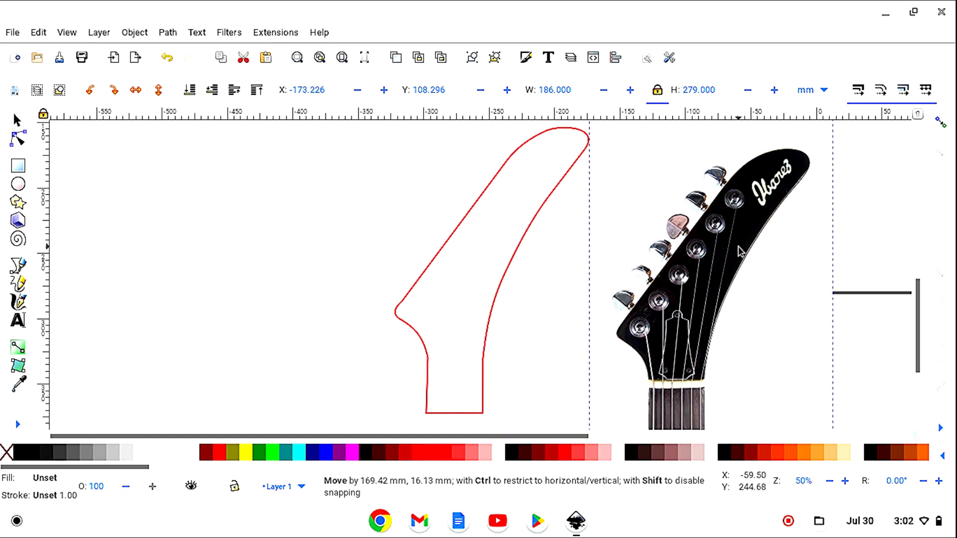
drag(740, 248, 741, 247)
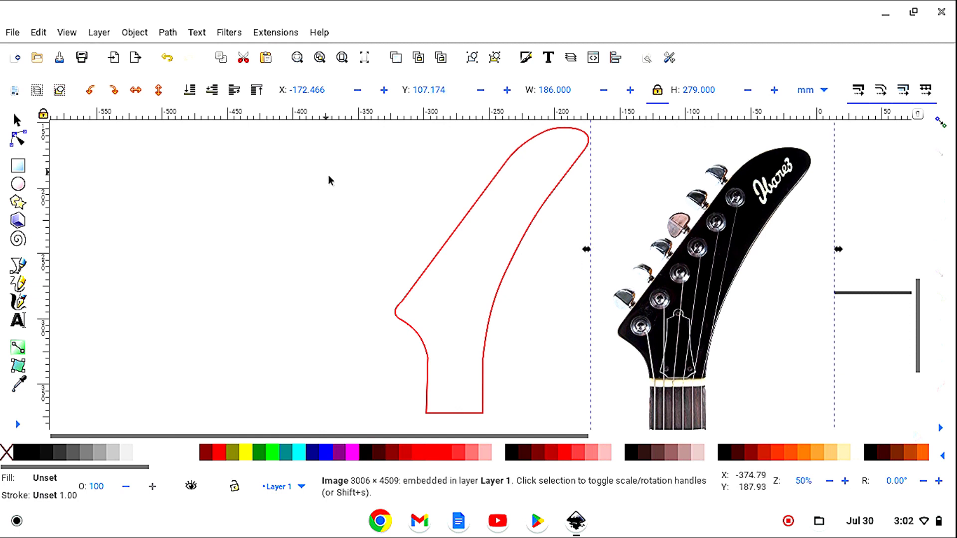
click(166, 58)
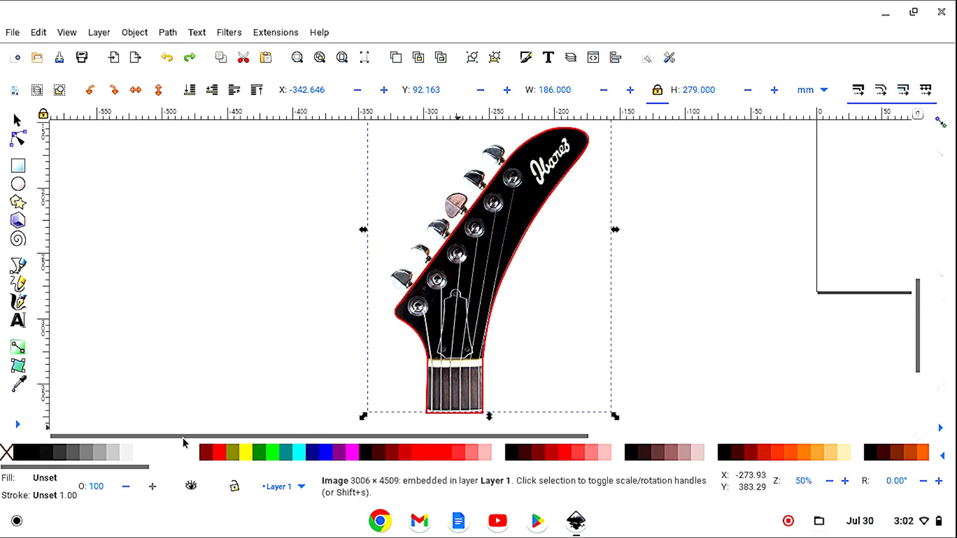
- Set the headstock outline's stroke colour to black
shift+click(19, 454)
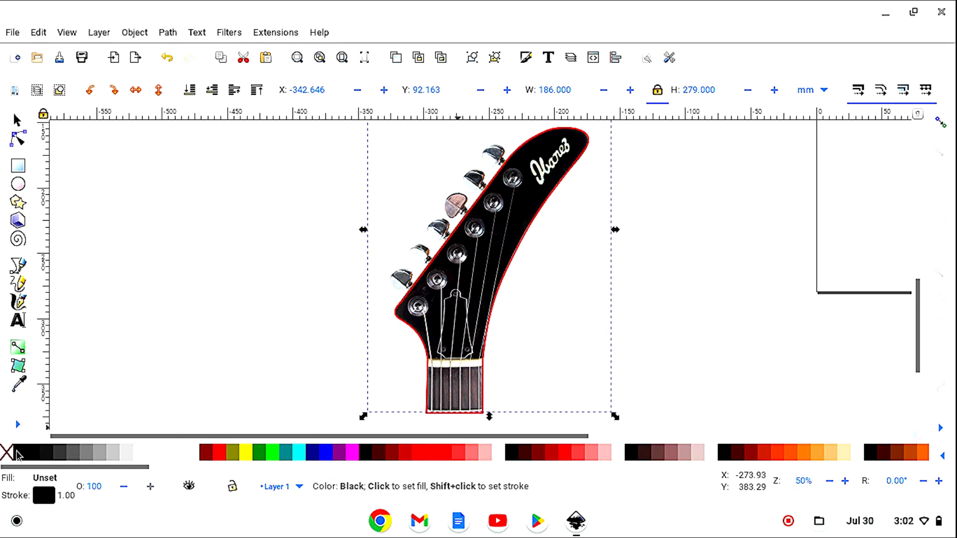
click(432, 412)
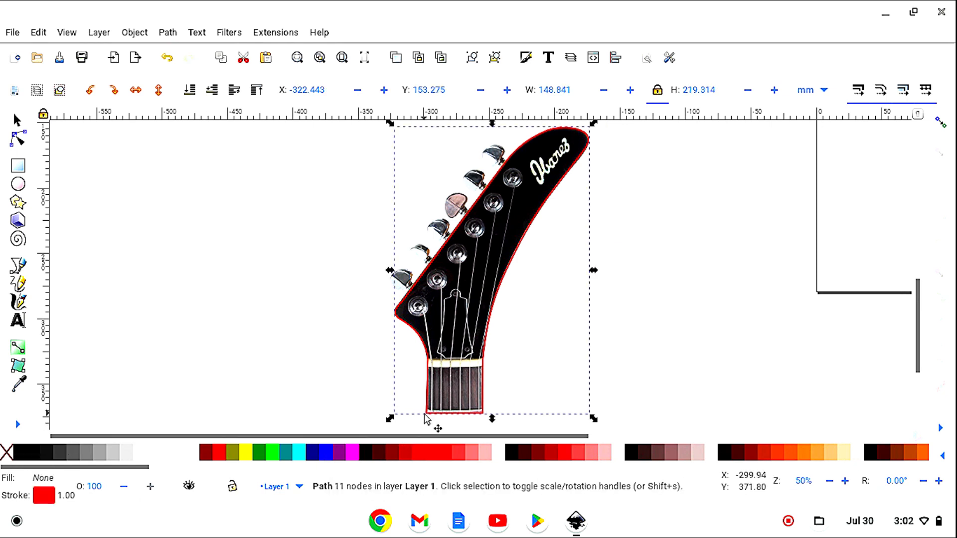
shift+click(20, 454)
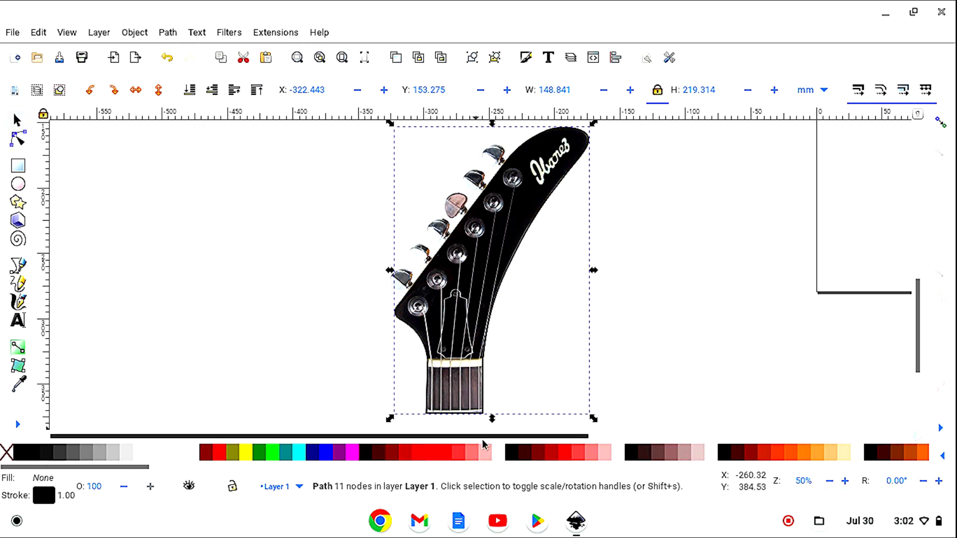
- Move the cyan 43 mm reference bar from the page onto the nut, at about X -297.6, Y 332.5 mm
drag(483, 441, 612, 444)
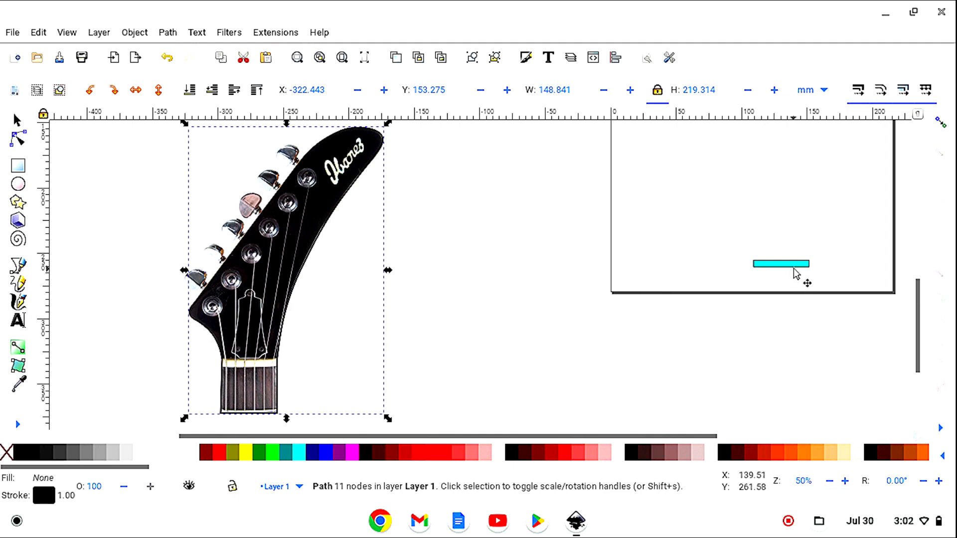
drag(784, 266, 253, 372)
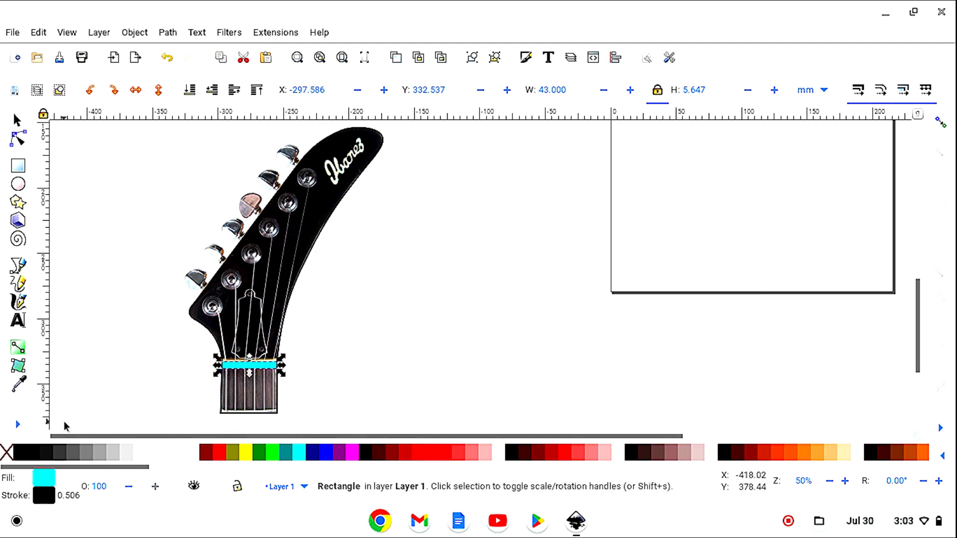
- Examine up close how the cyan reference bar's width matches the nut and the outline's neck edges
click(19, 425)
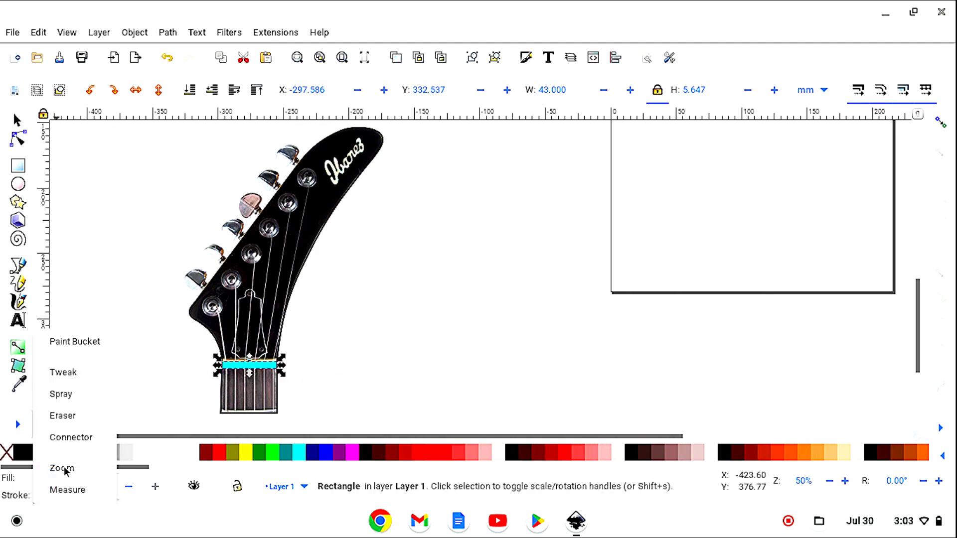
click(63, 468)
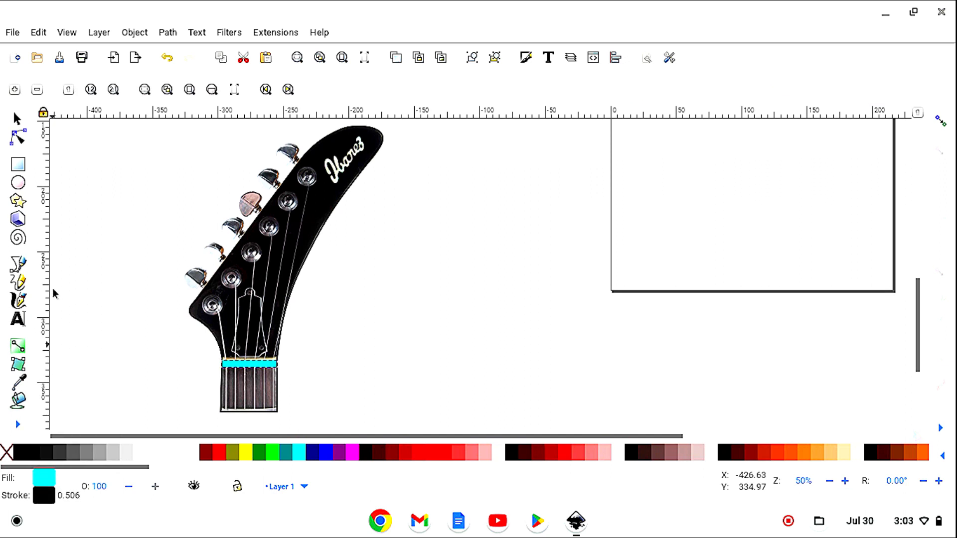
click(15, 91)
click(15, 91)
click(15, 91)
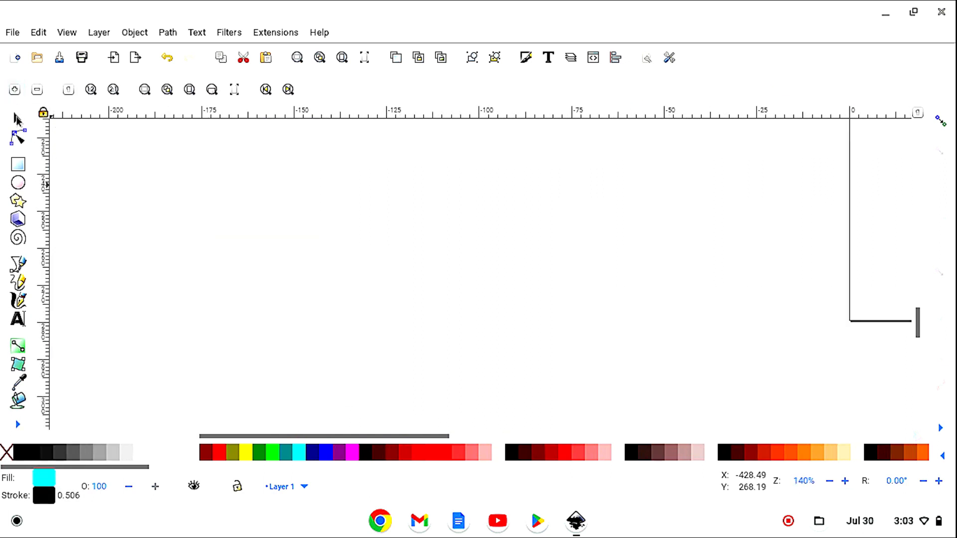
click(17, 120)
drag(343, 437, 172, 447)
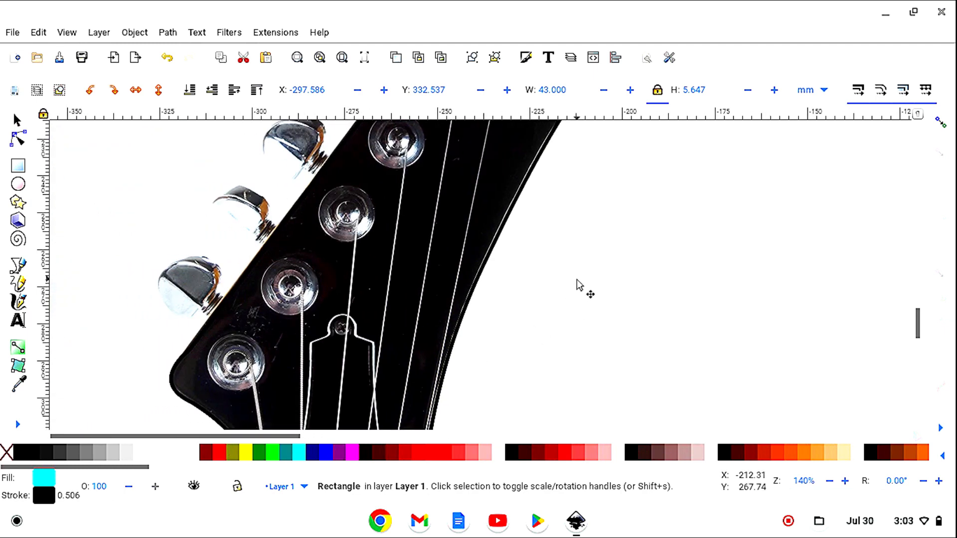
scroll(578, 281, down, 5)
scroll(578, 277, down, 3)
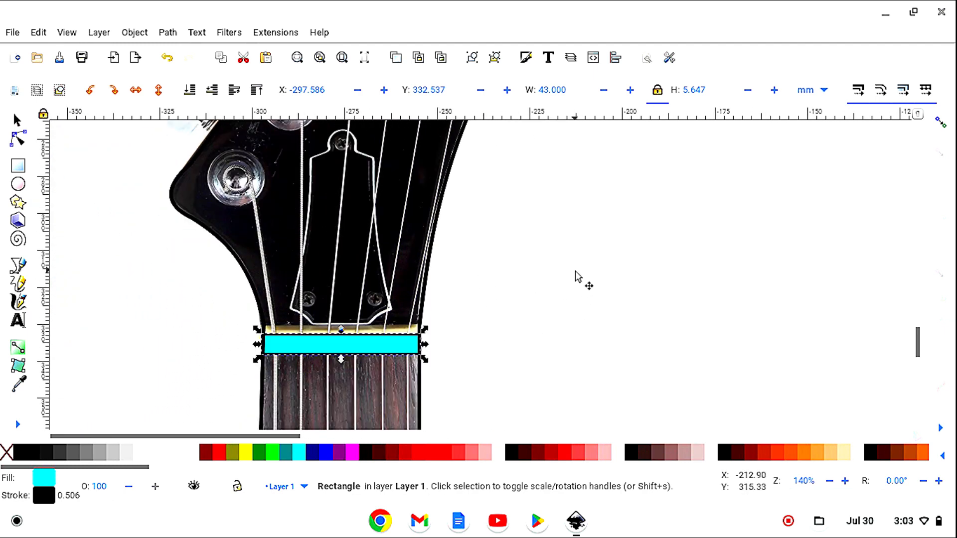
scroll(578, 274, down, 1)
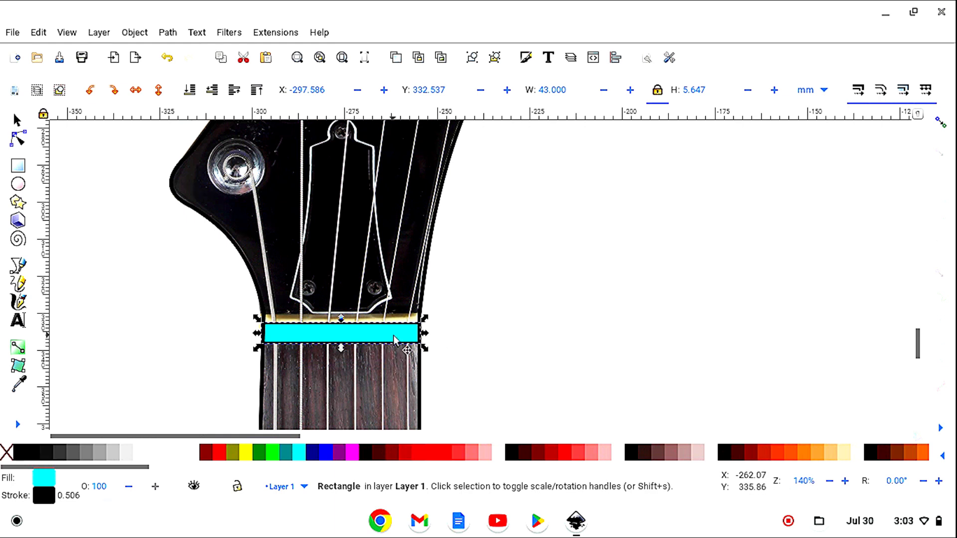
click(19, 427)
click(62, 468)
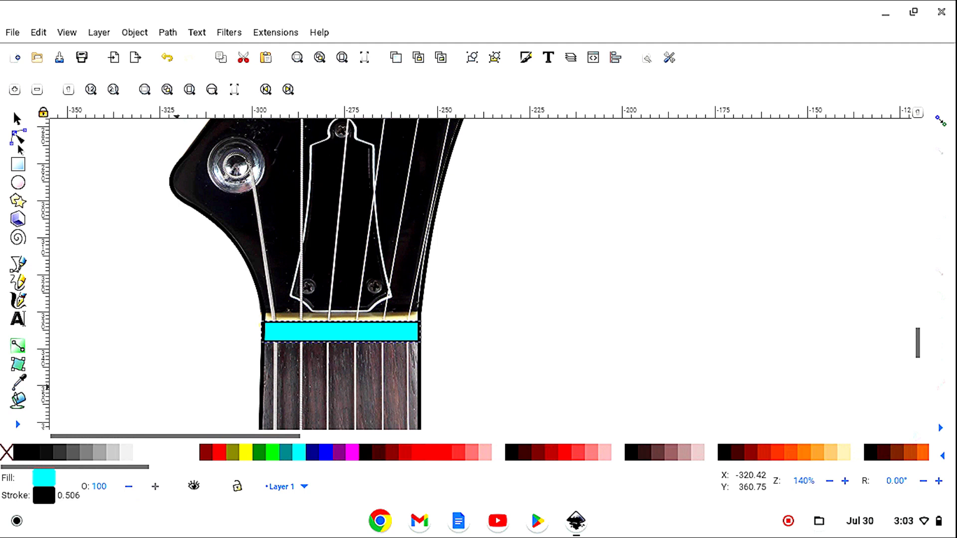
click(36, 91)
click(37, 90)
click(37, 90)
click(37, 91)
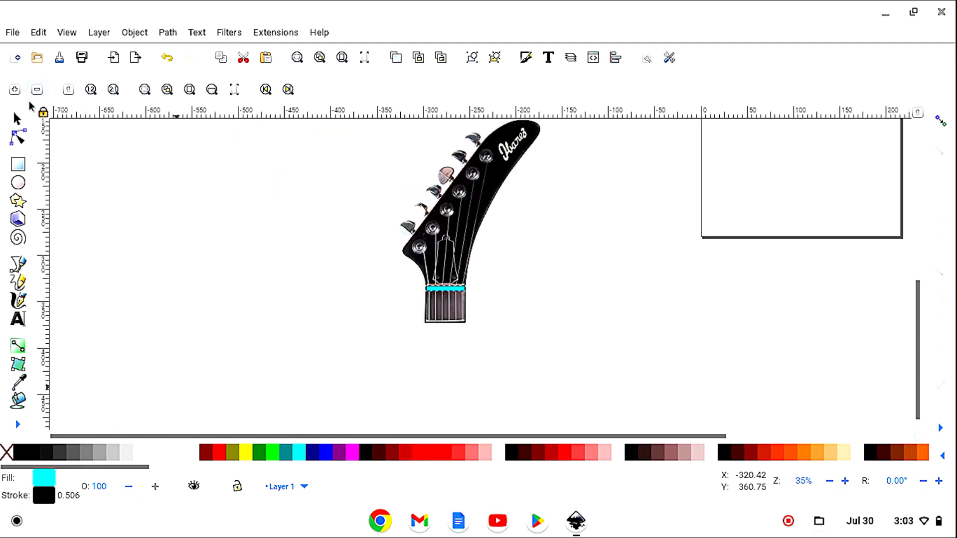
click(20, 116)
scroll(200, 314, up, 1)
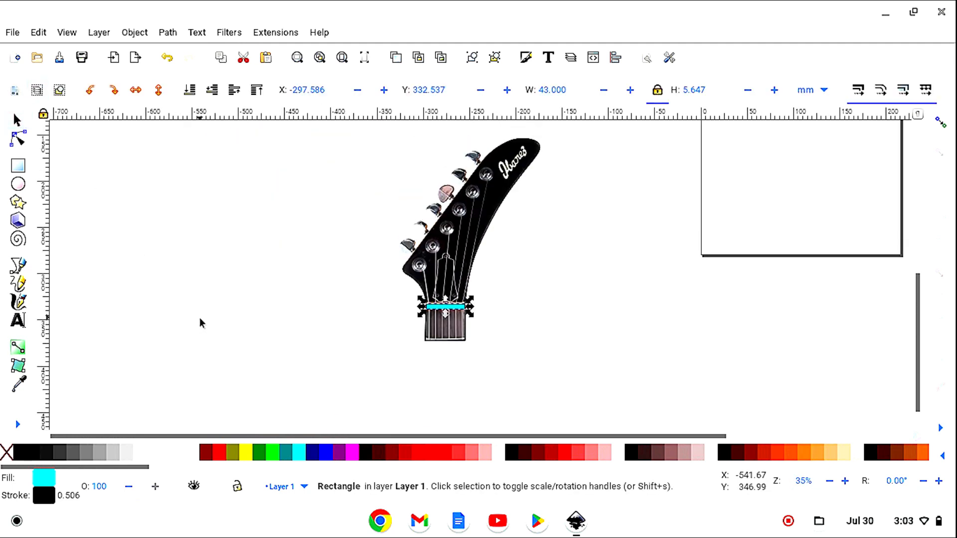
- Deselect the reference bar, enable snapping and create guides around the page
click(200, 323)
scroll(204, 329, up, 1)
scroll(208, 323, up, 1)
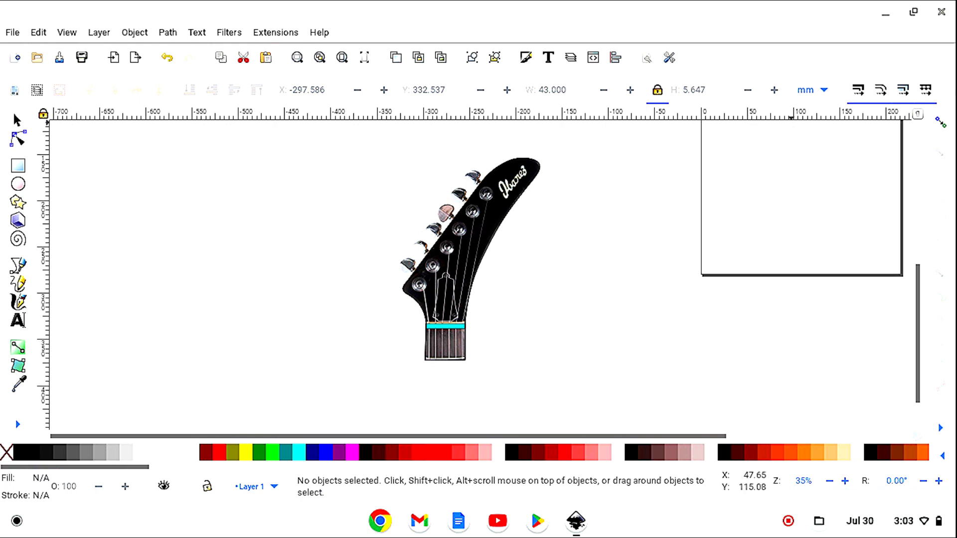
click(939, 125)
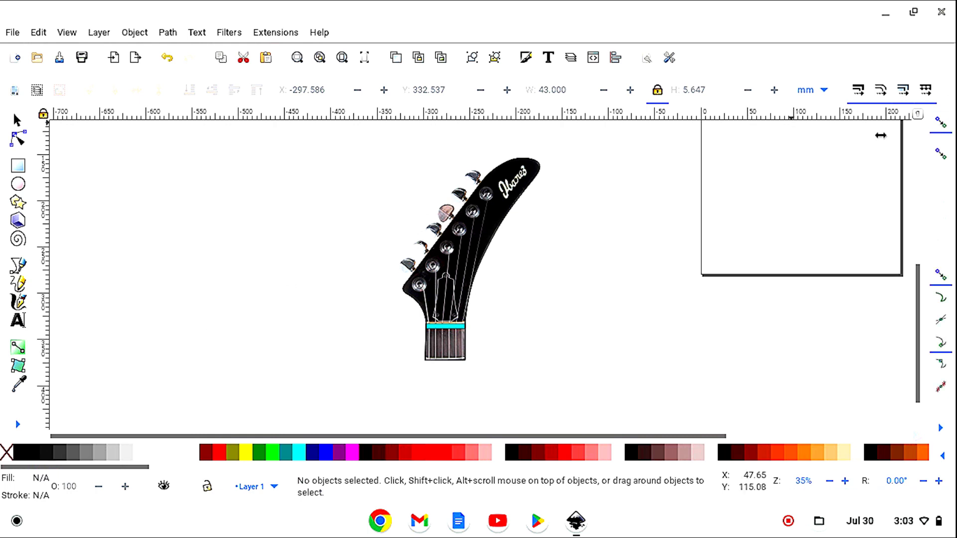
click(39, 33)
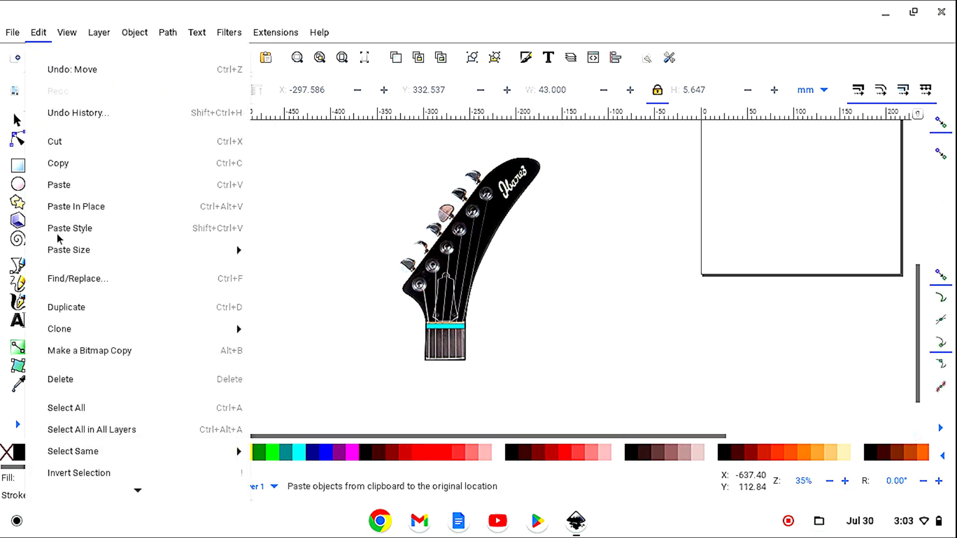
mouse_move(104, 426)
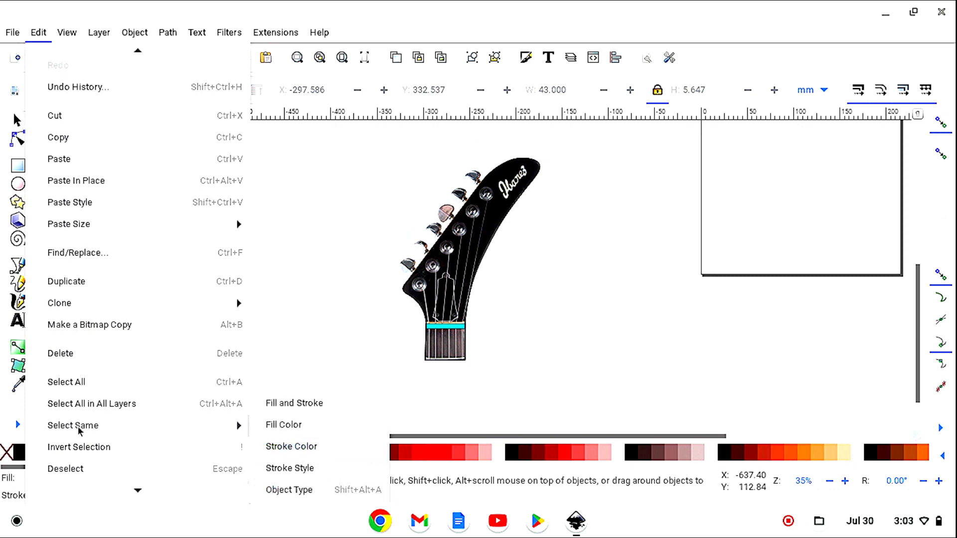
scroll(85, 448, down, 3)
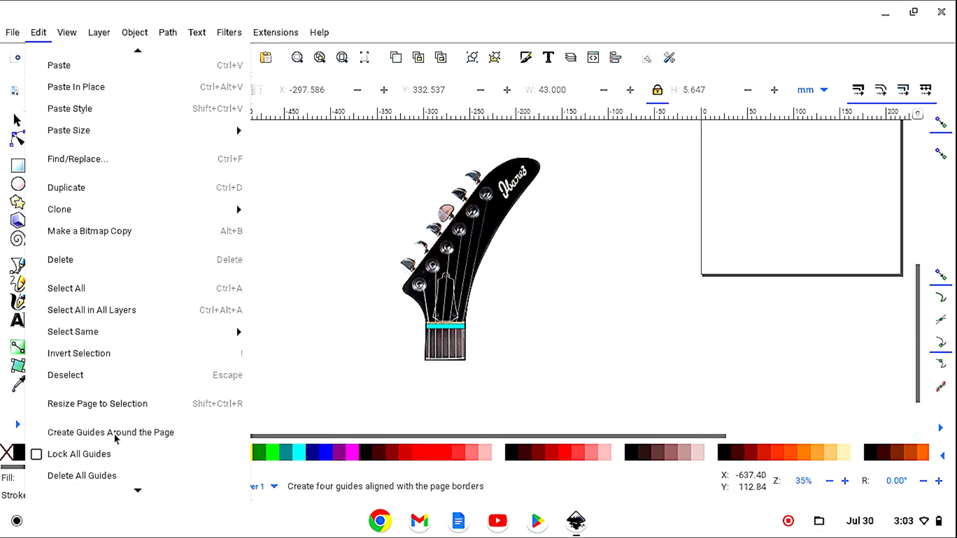
click(113, 434)
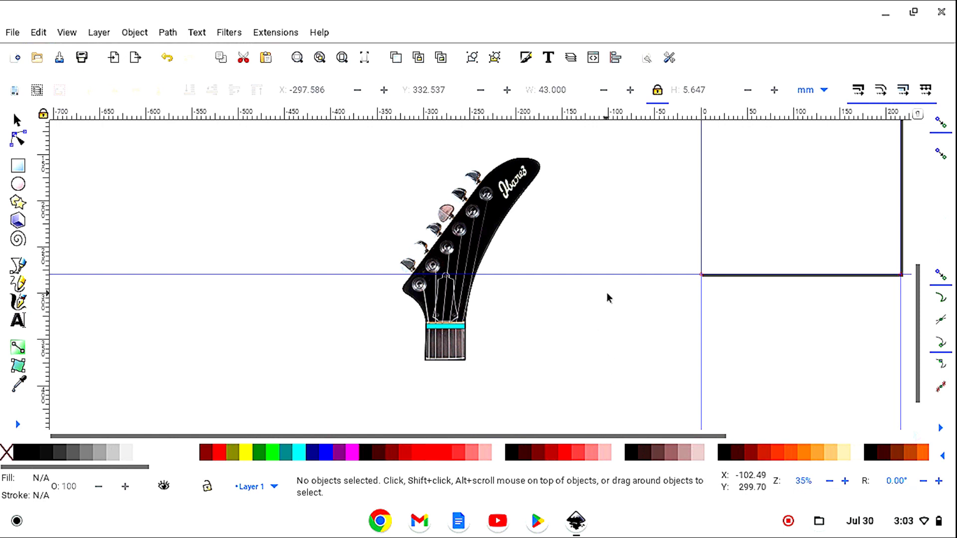
- Move the horizontal page guide below the headstock and, with snapping off, the vertical guide at 0 to the neck's middle, about X -275 mm
drag(605, 278, 622, 413)
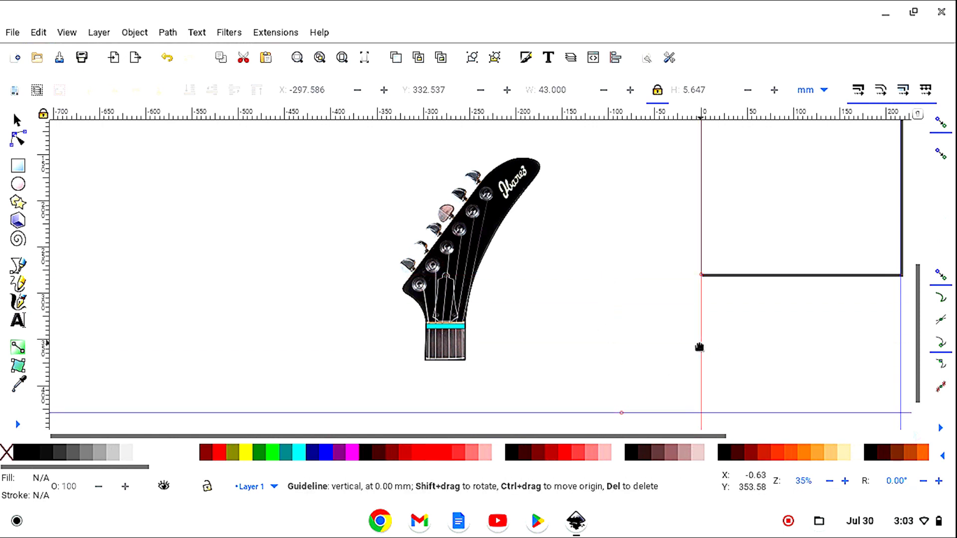
drag(701, 350, 458, 413)
click(940, 123)
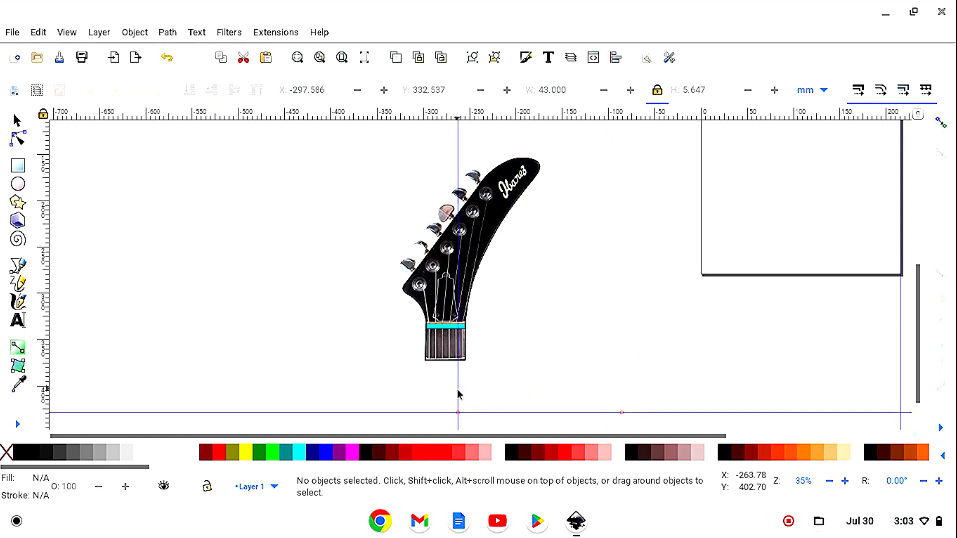
drag(458, 390, 445, 391)
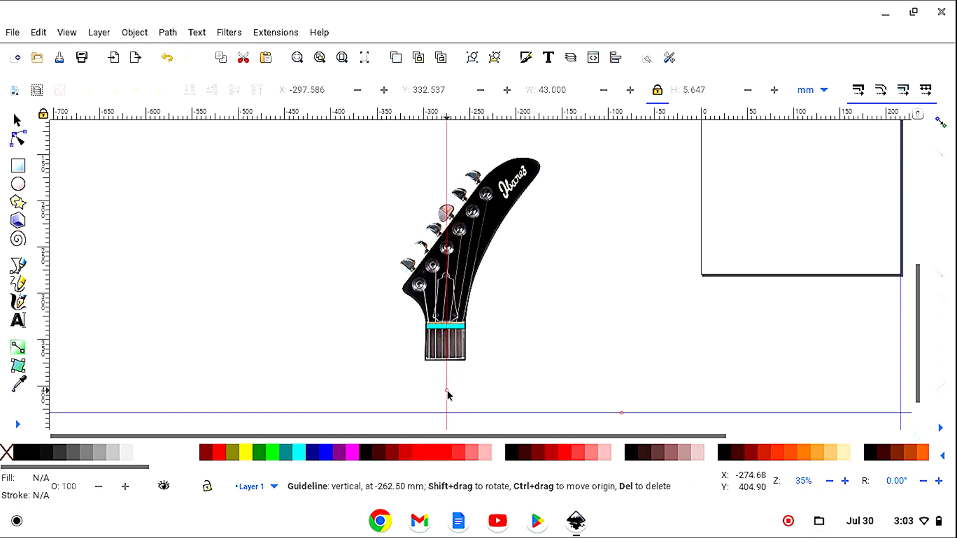
- Align the vertical guide precisely with the midpoint of the cyan reference bar on the nut, at about X -276 mm
click(19, 426)
click(64, 471)
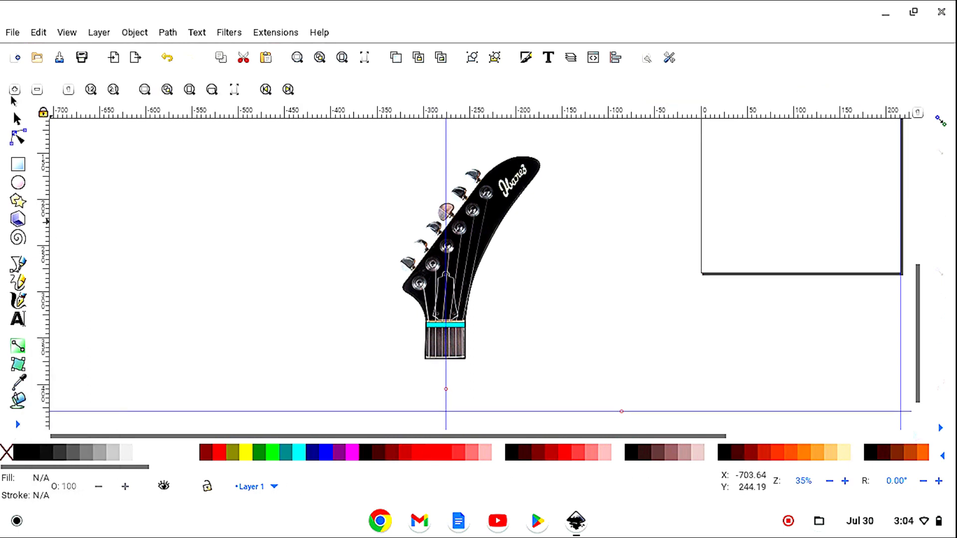
click(14, 91)
click(15, 91)
click(15, 91)
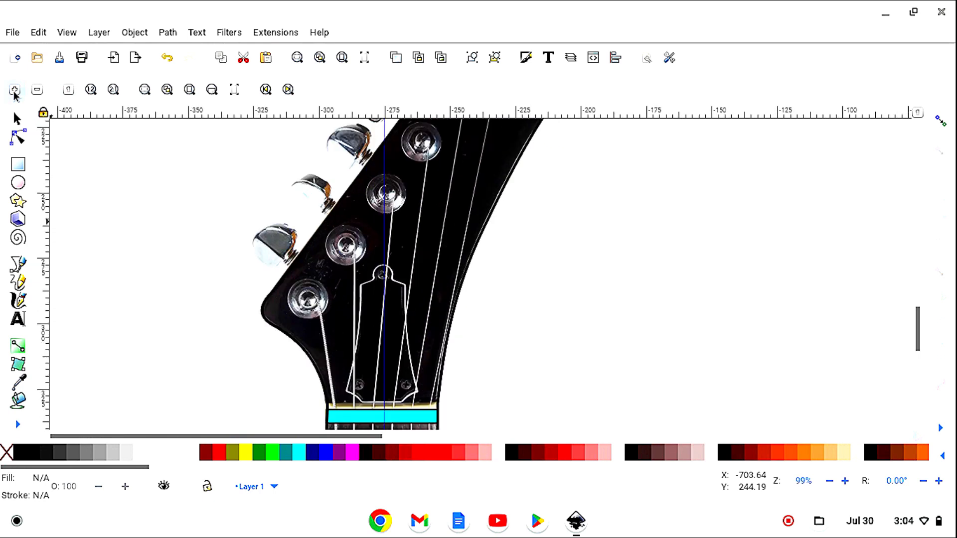
key(s)
scroll(573, 334, down, 10)
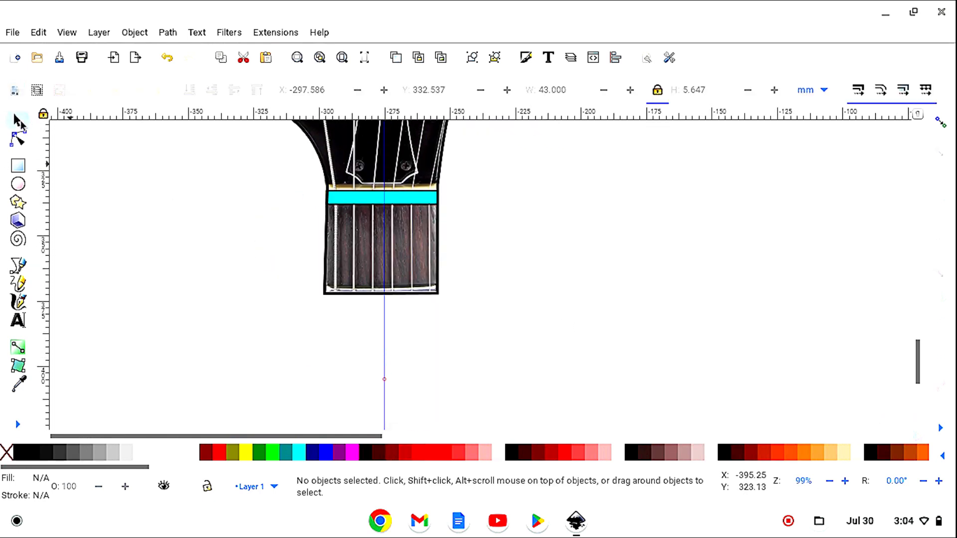
click(335, 213)
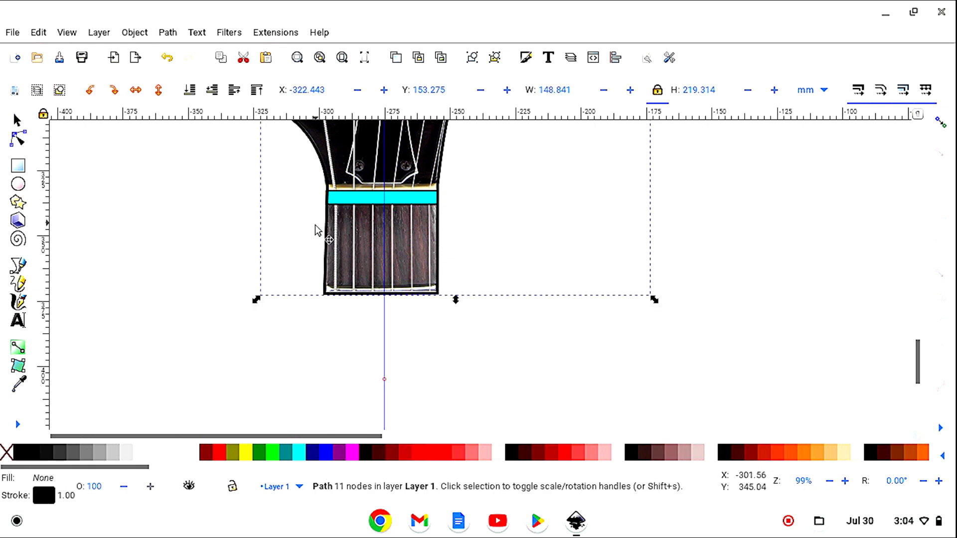
click(400, 199)
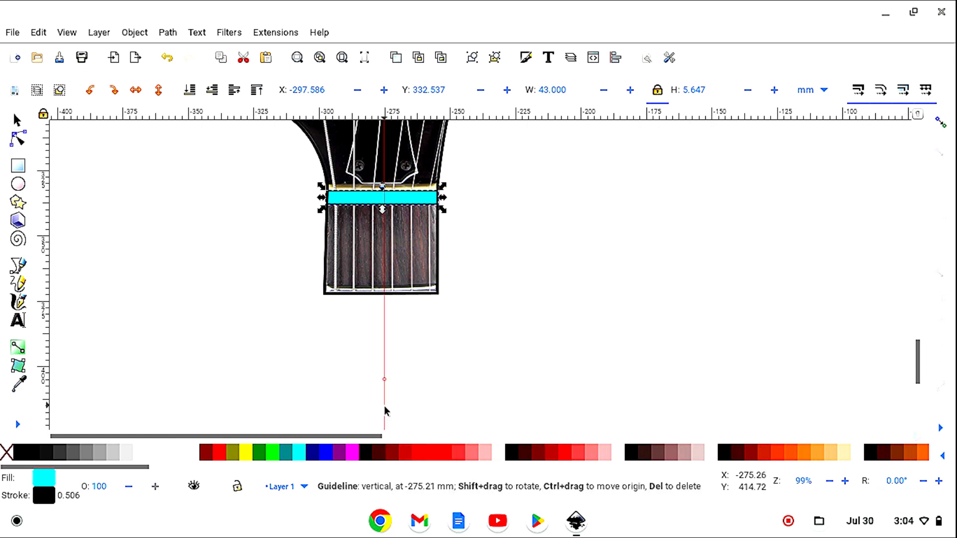
drag(385, 406, 383, 409)
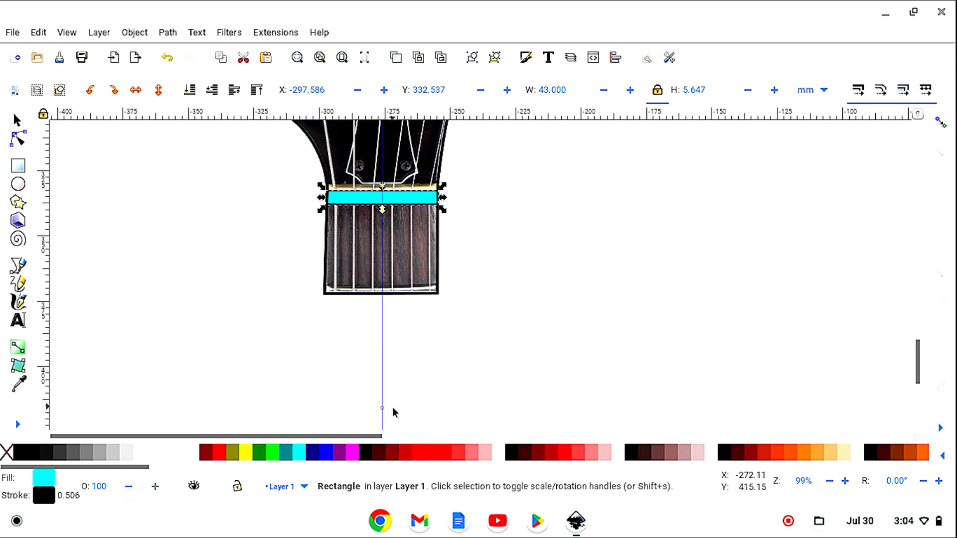
- Deselect the cyan reference bar and turn snapping back on with the whole headstock in view
click(17, 424)
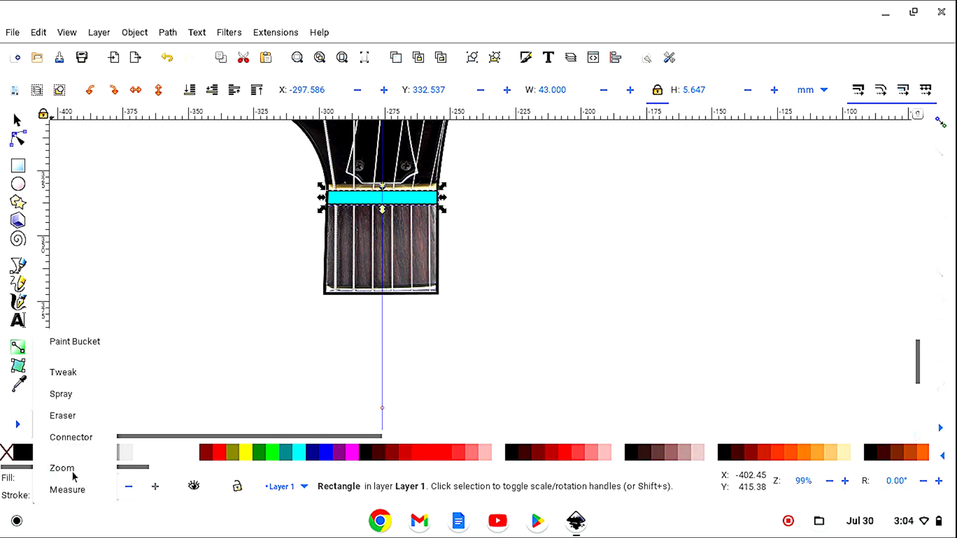
click(72, 471)
click(38, 91)
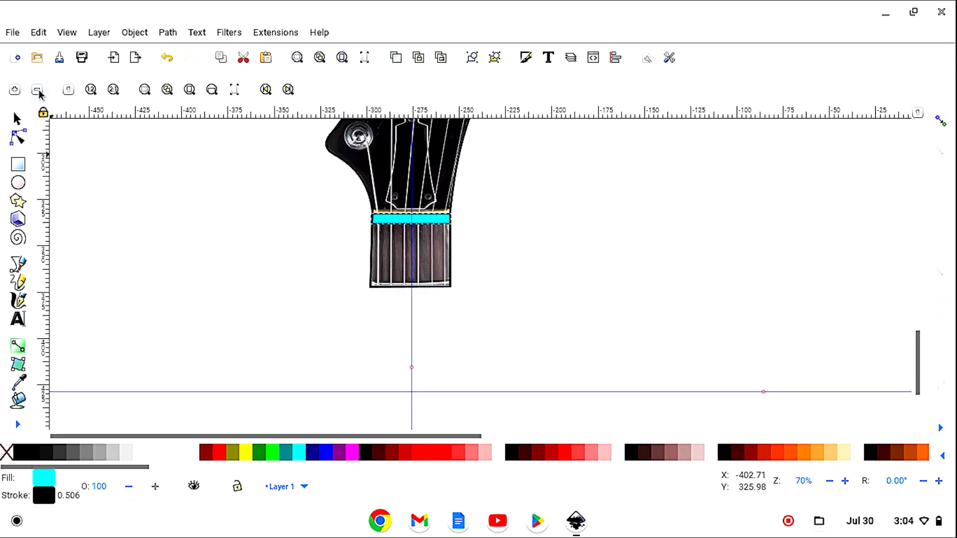
click(38, 91)
click(38, 90)
click(37, 91)
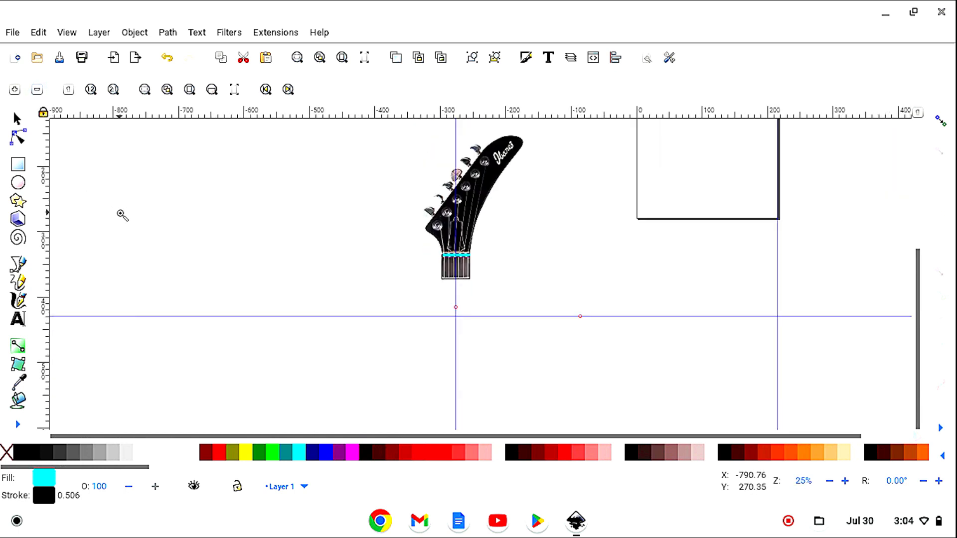
scroll(122, 216, up, 3)
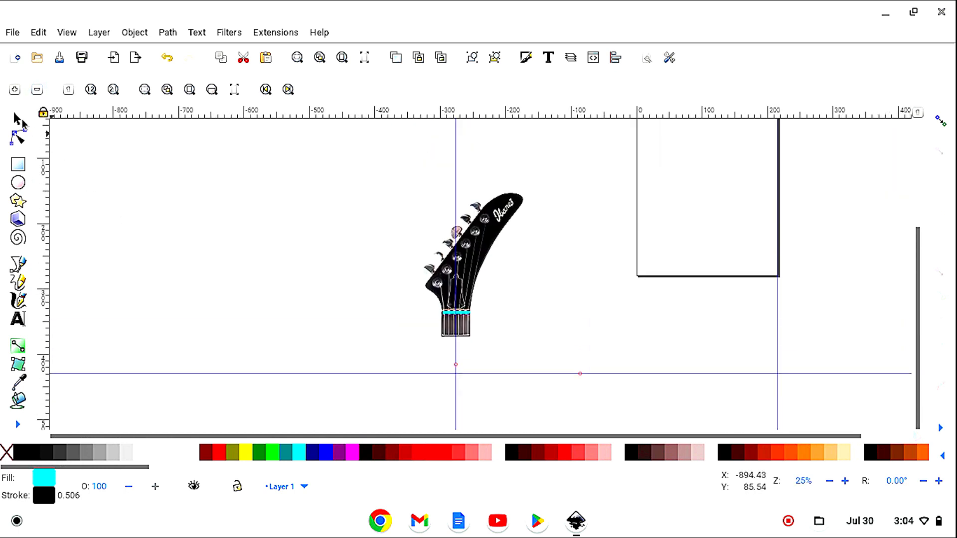
click(20, 121)
click(180, 266)
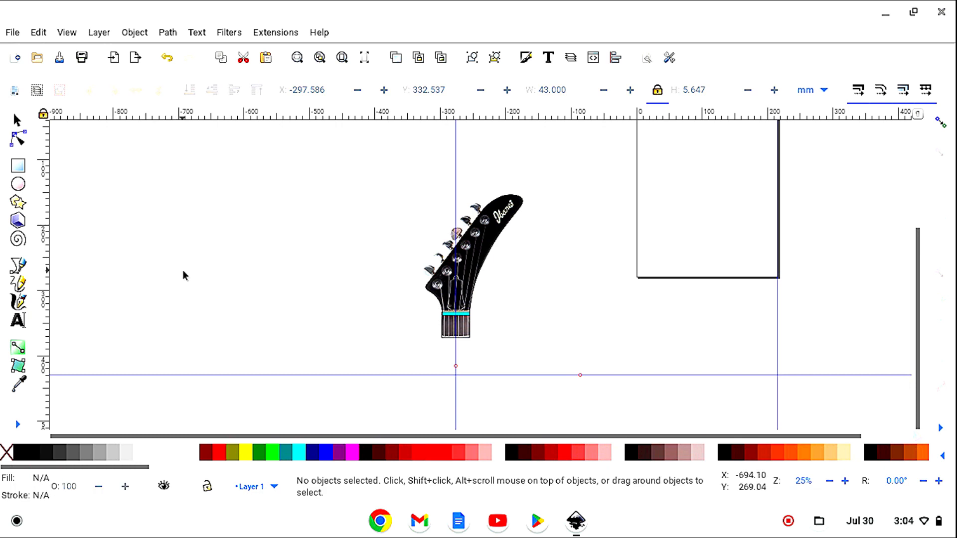
click(942, 121)
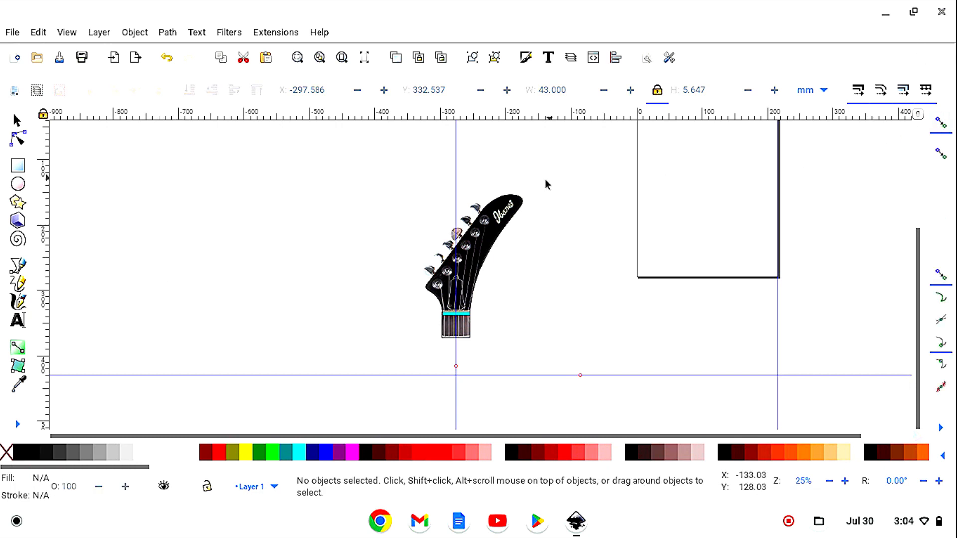
- Move the horizontal guide farther down, to about Y 487 mm, well clear of the headstock
click(19, 265)
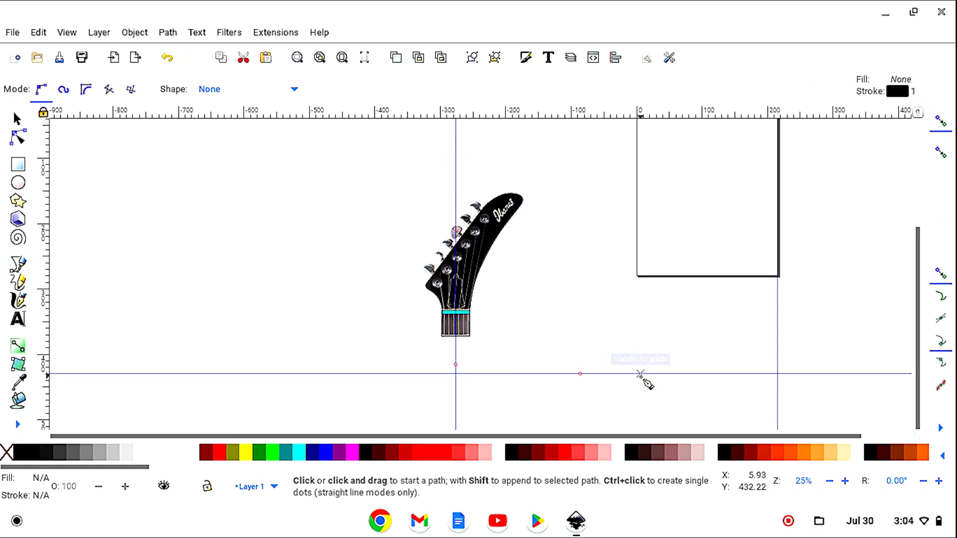
click(18, 119)
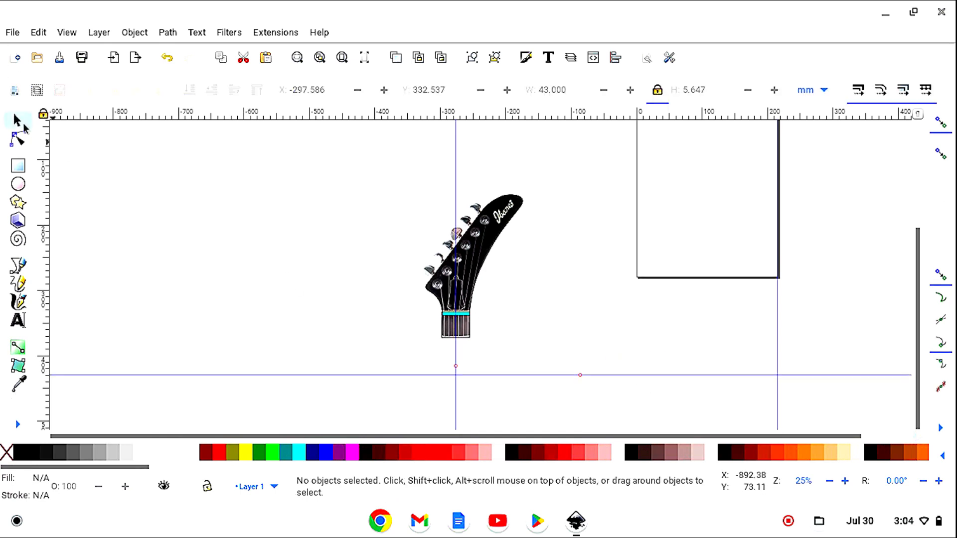
drag(673, 403, 689, 435)
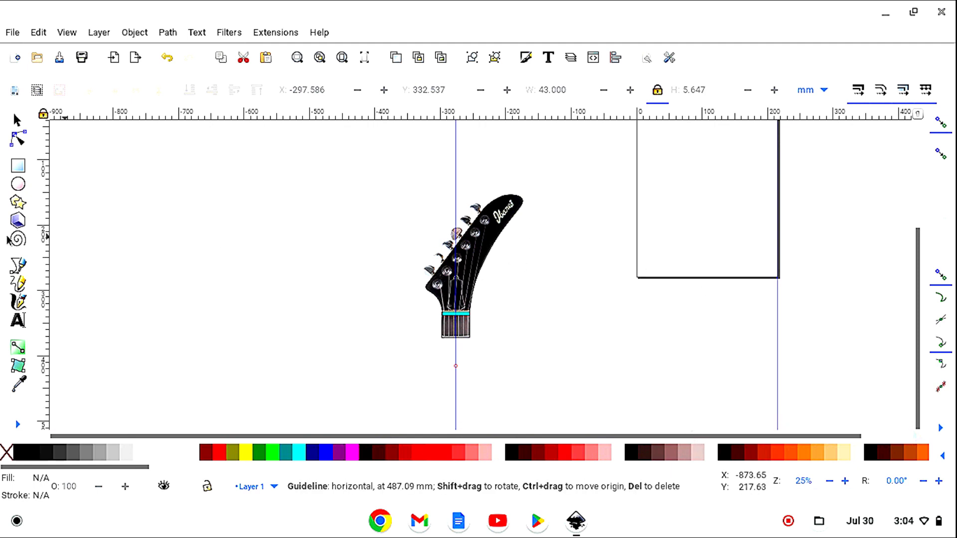
- Draw a straight vertical centreline about 281 mm long along the guide, from above the tuners to below the neck end
click(20, 268)
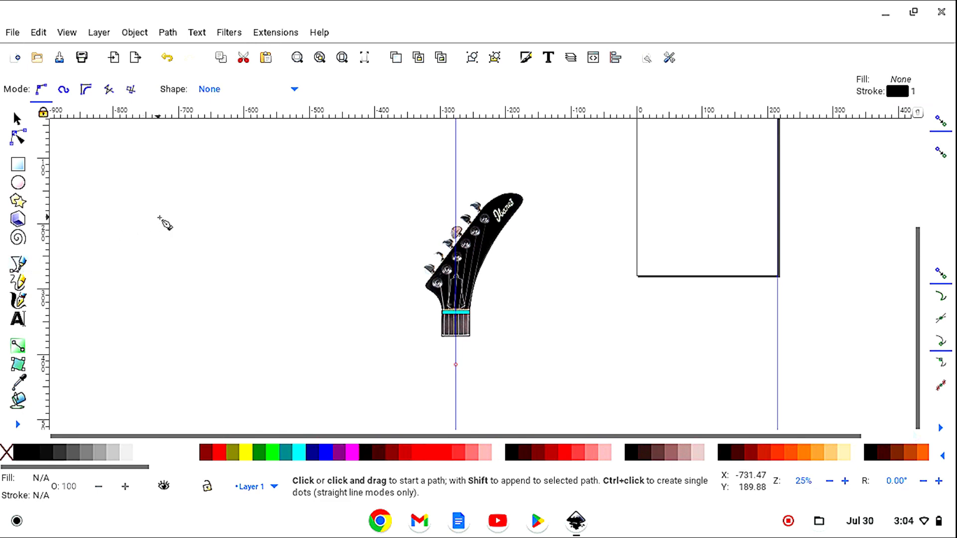
click(455, 181)
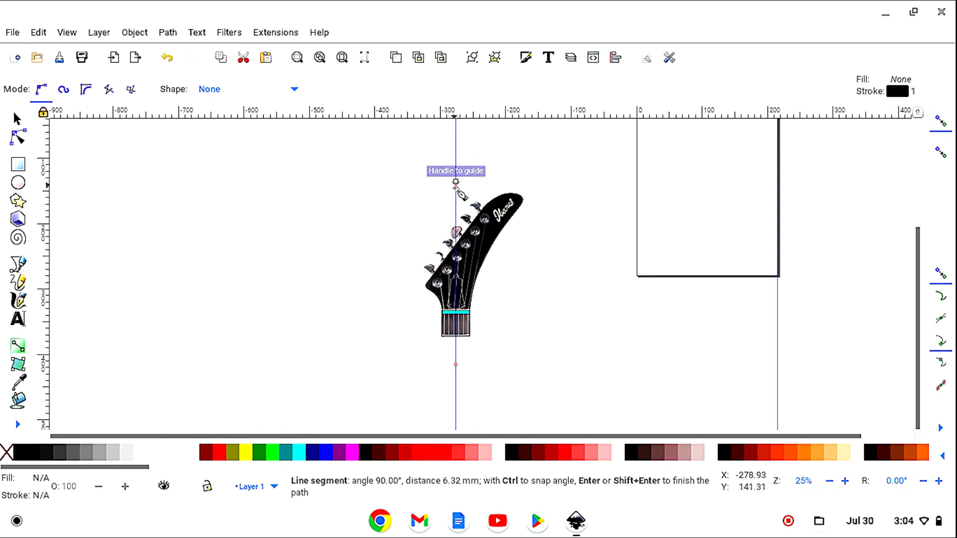
double_click(457, 382)
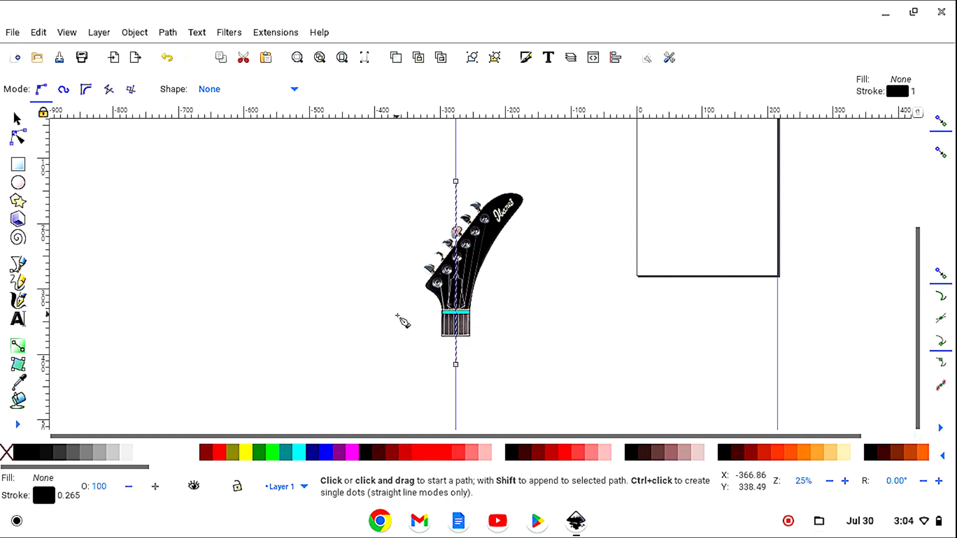
click(18, 120)
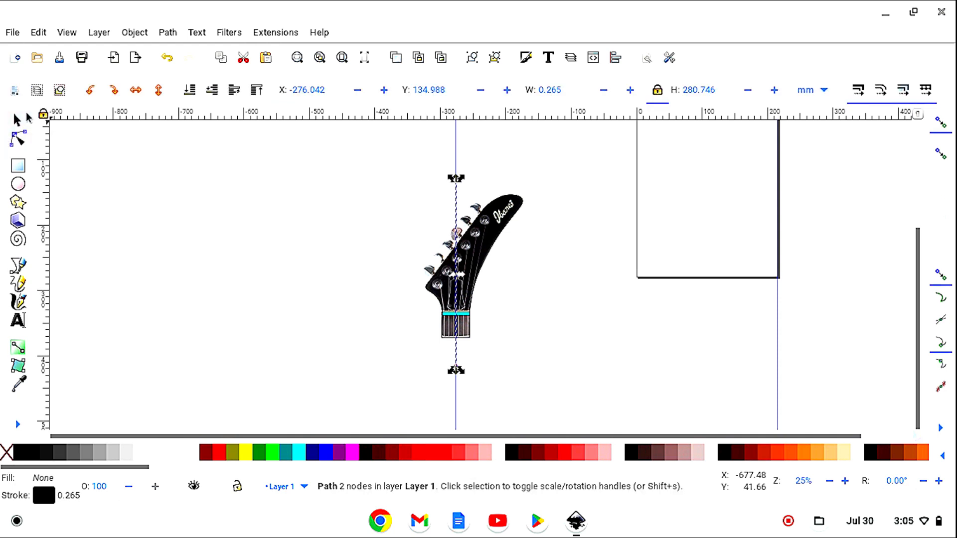
- Deselect the centreline and delete all guides from the document
click(308, 366)
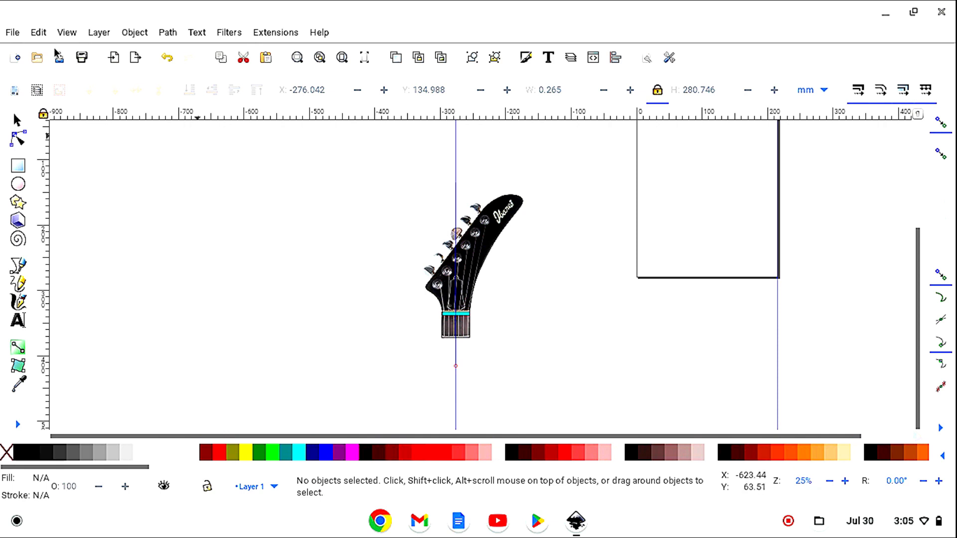
click(40, 33)
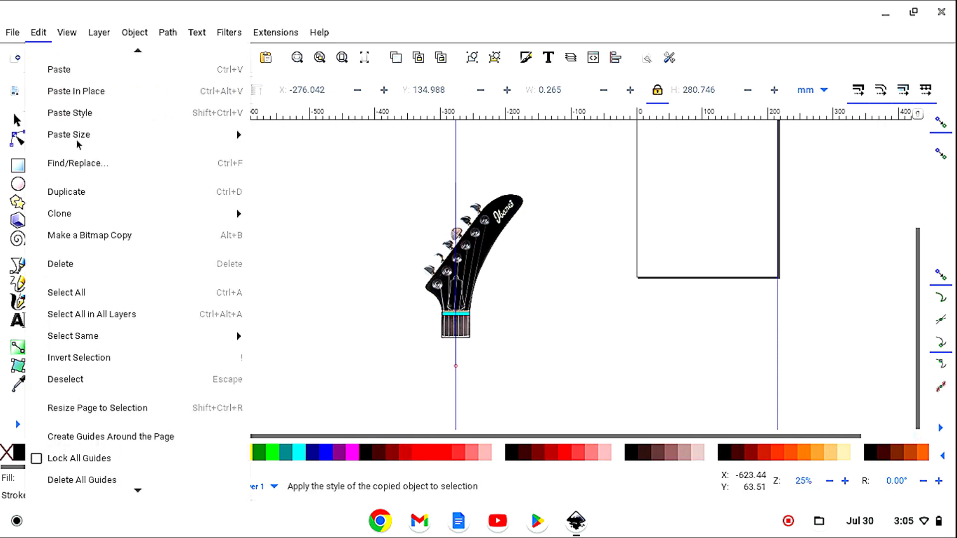
click(86, 476)
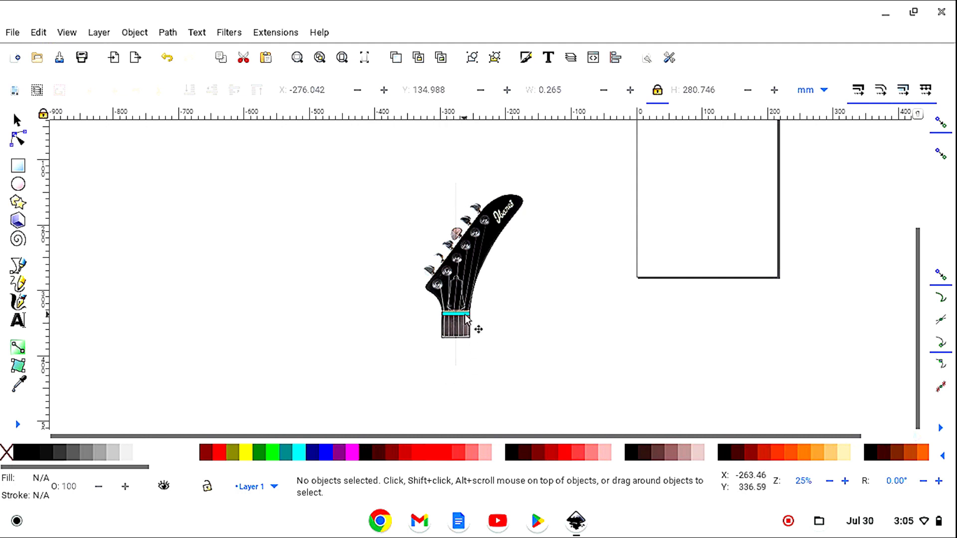
- Move the cyan reference bar off the nut to just below the page's lower-left corner, at about X -8.4, Y 300.7 mm
drag(464, 314, 605, 327)
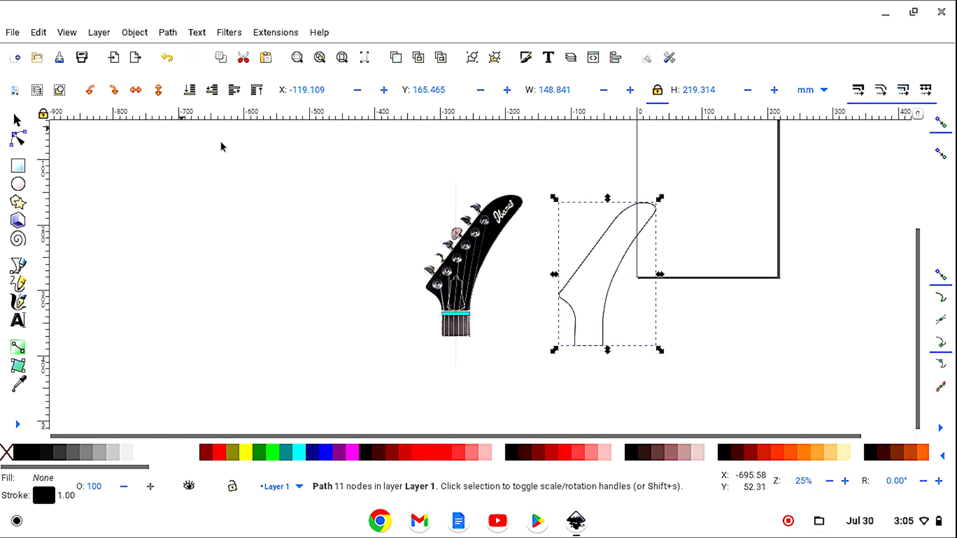
click(166, 58)
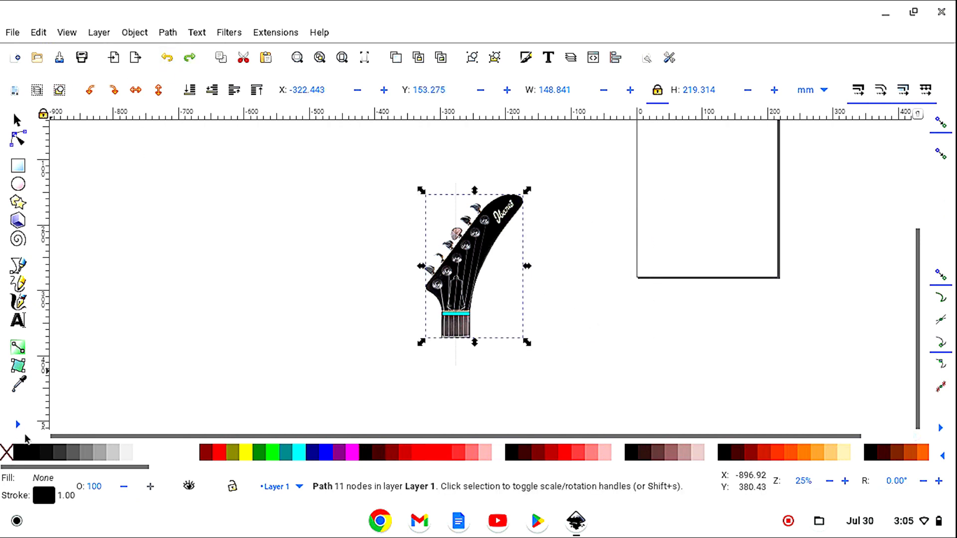
click(17, 424)
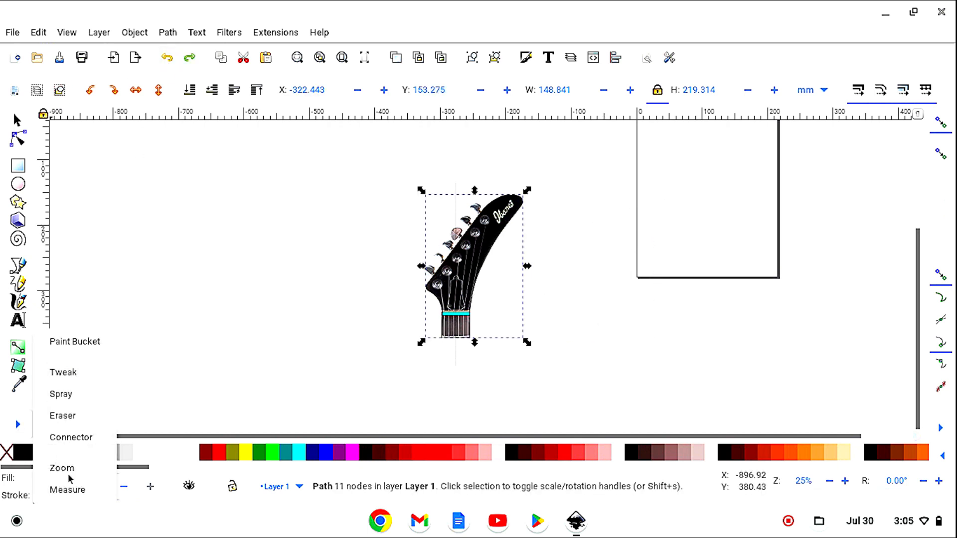
click(70, 474)
click(16, 91)
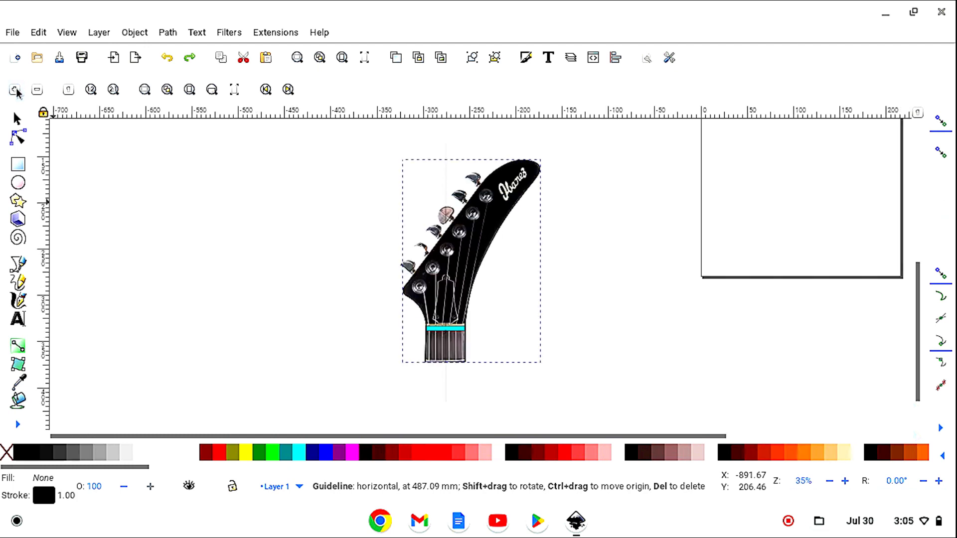
click(17, 90)
click(17, 119)
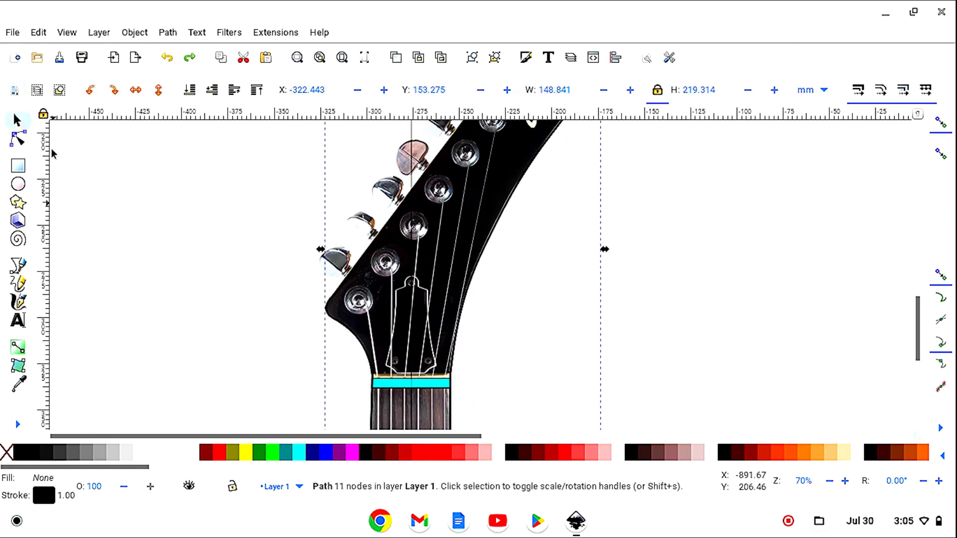
click(426, 384)
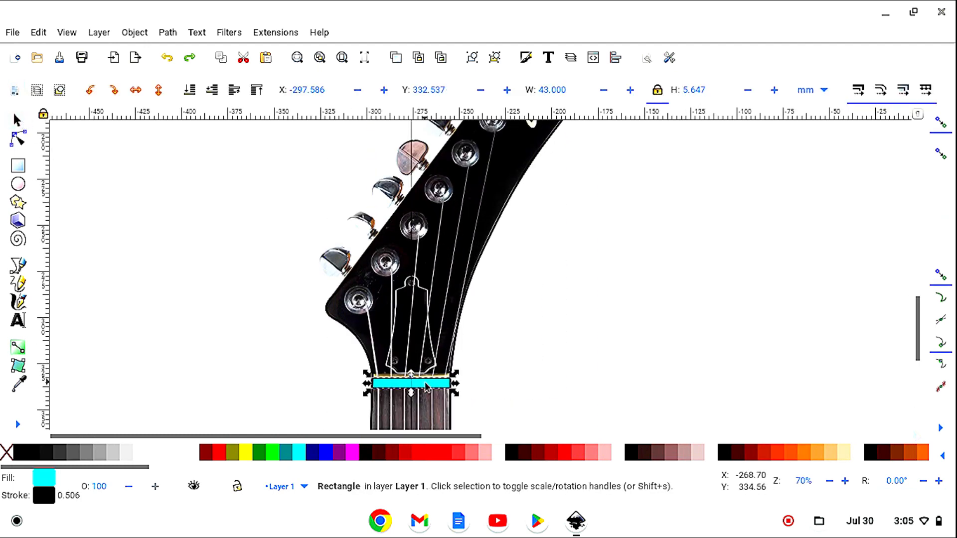
drag(426, 384, 922, 324)
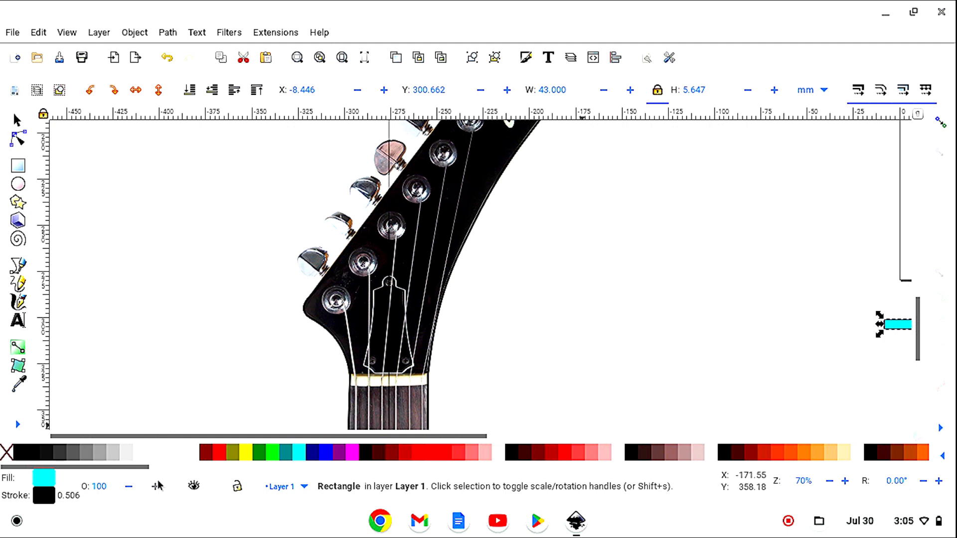
click(17, 426)
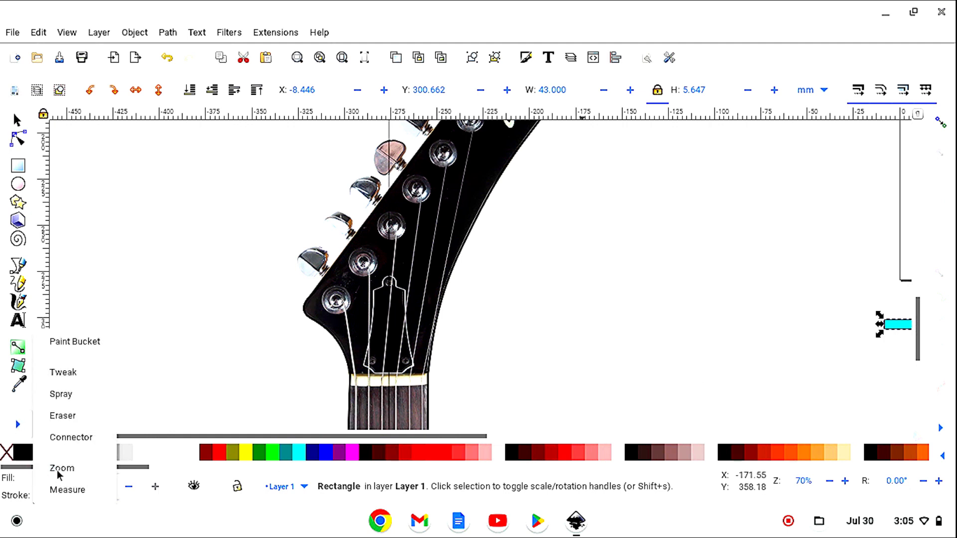
click(56, 469)
click(36, 90)
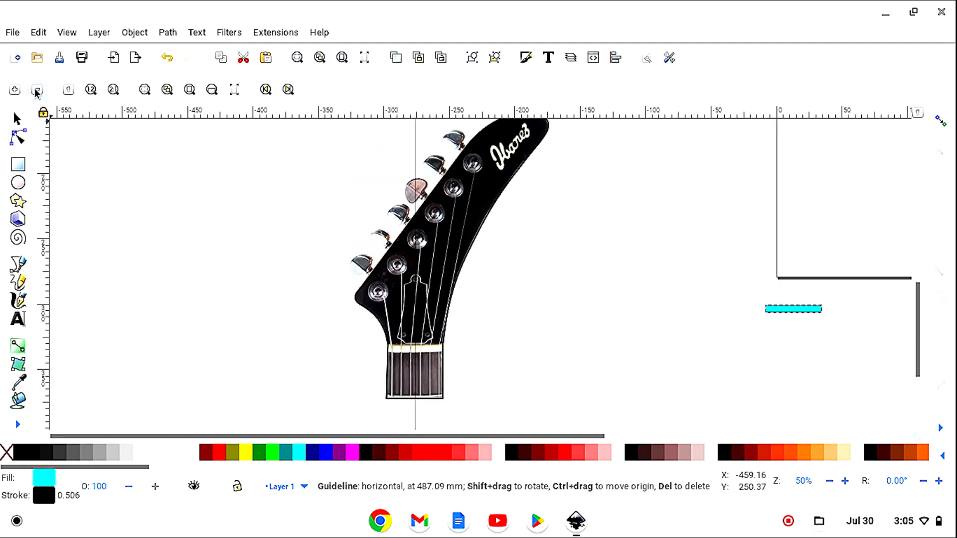
click(36, 91)
click(18, 120)
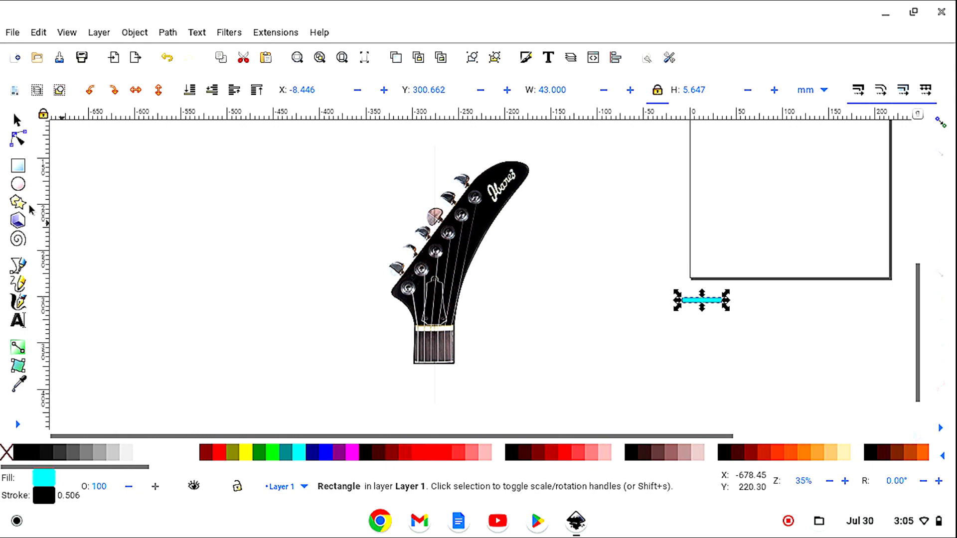
- Change the 43 mm reference bar's fill to white and draw a white ellipse about 19 by 18 mm over the lower tuner area
click(19, 185)
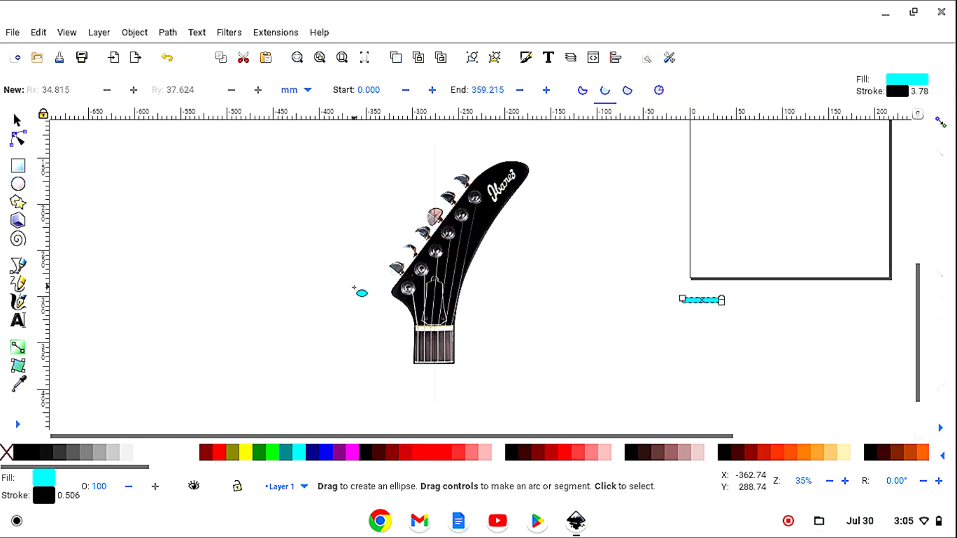
click(192, 458)
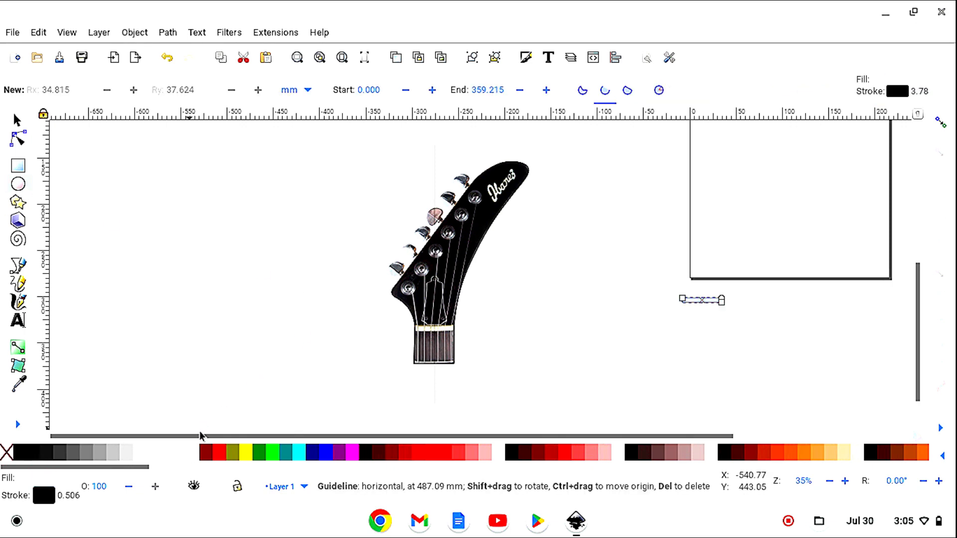
drag(423, 267, 440, 283)
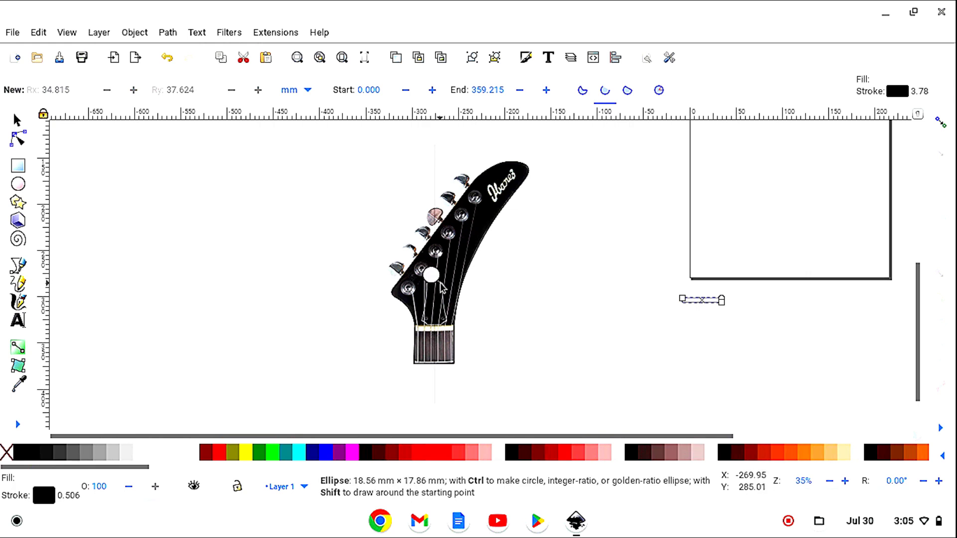
click(19, 122)
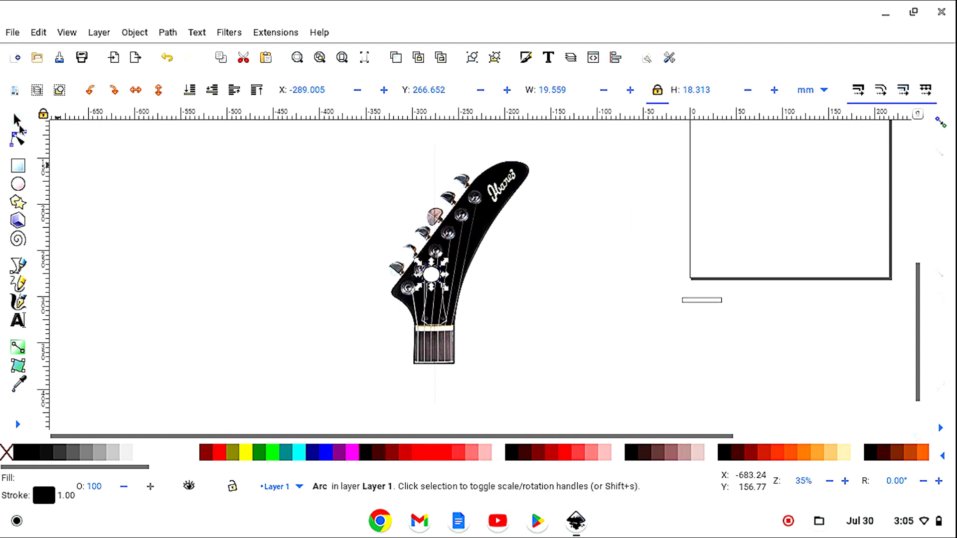
- Resize the white ellipse to a 10 mm by 10 mm circle with the proportions unlocked, and lock the proportions again
click(658, 98)
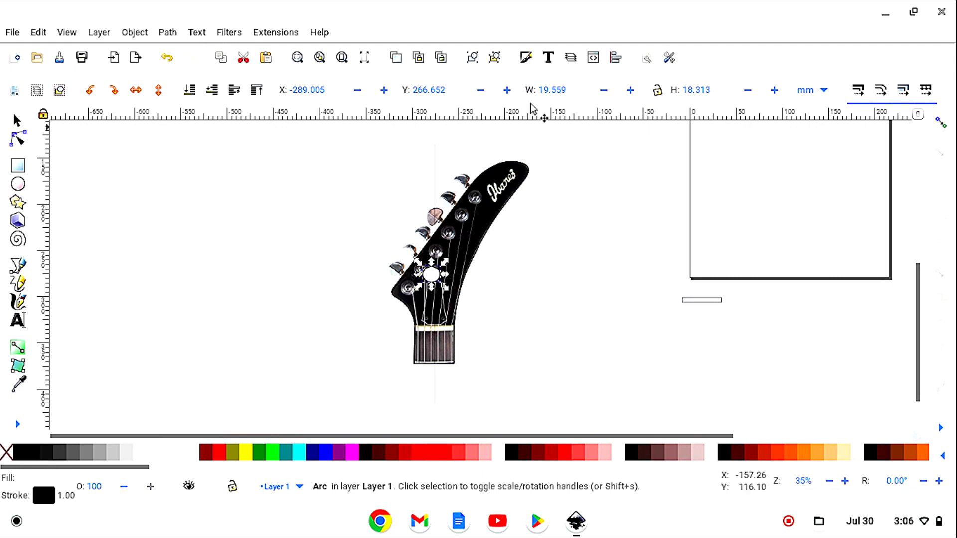
click(572, 89)
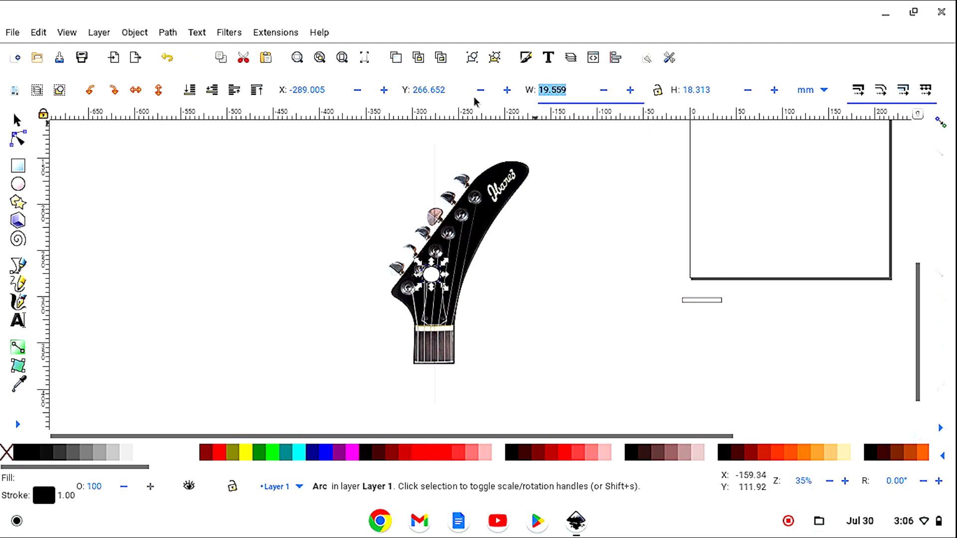
text(10.)
key(Tab)
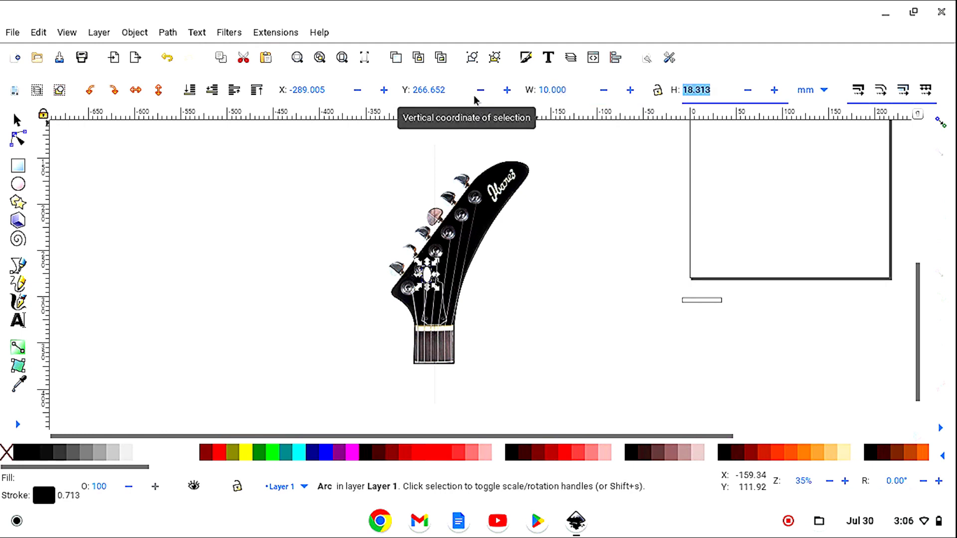
text(10)
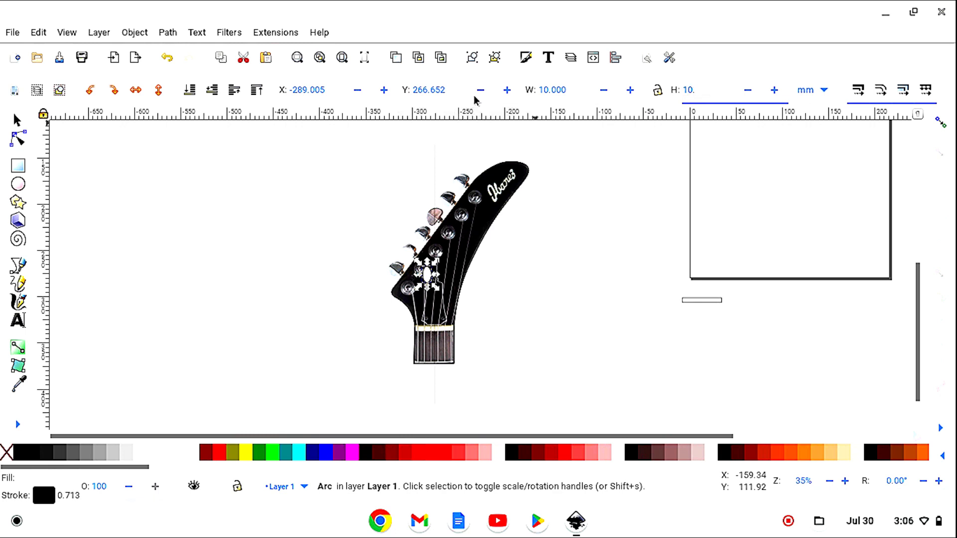
text(.)
key(Return)
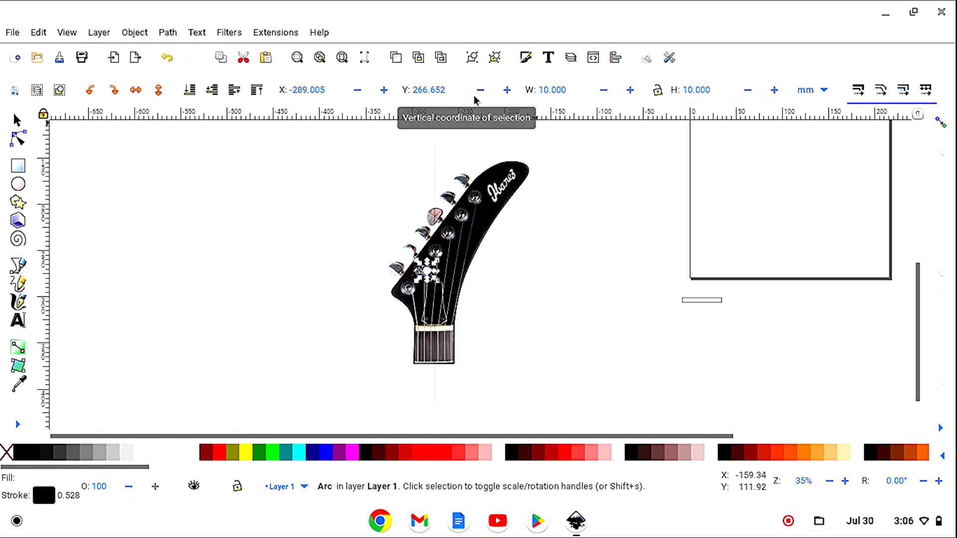
click(657, 92)
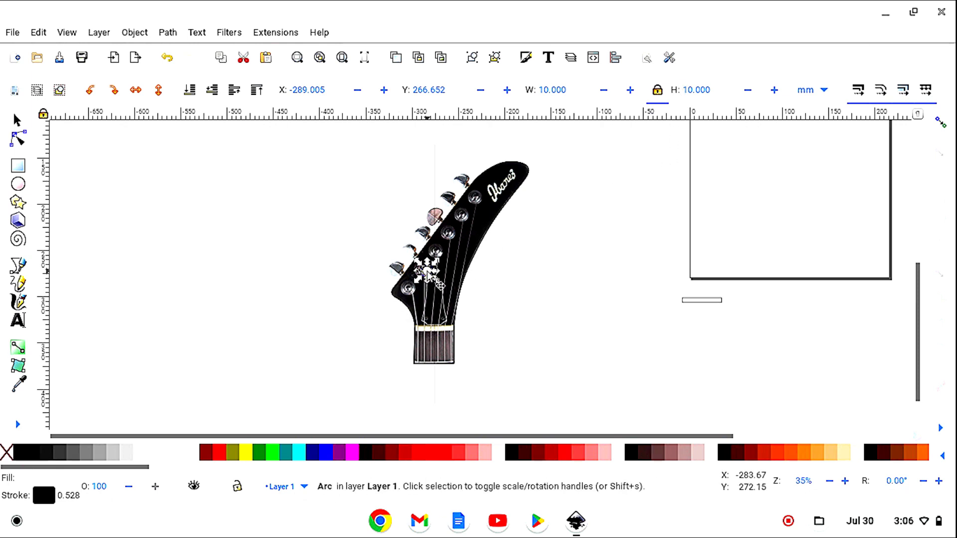
- Place the 10 mm circle over the lowest tuner post, put copies on the other five posts, and deselect
drag(429, 273, 409, 294)
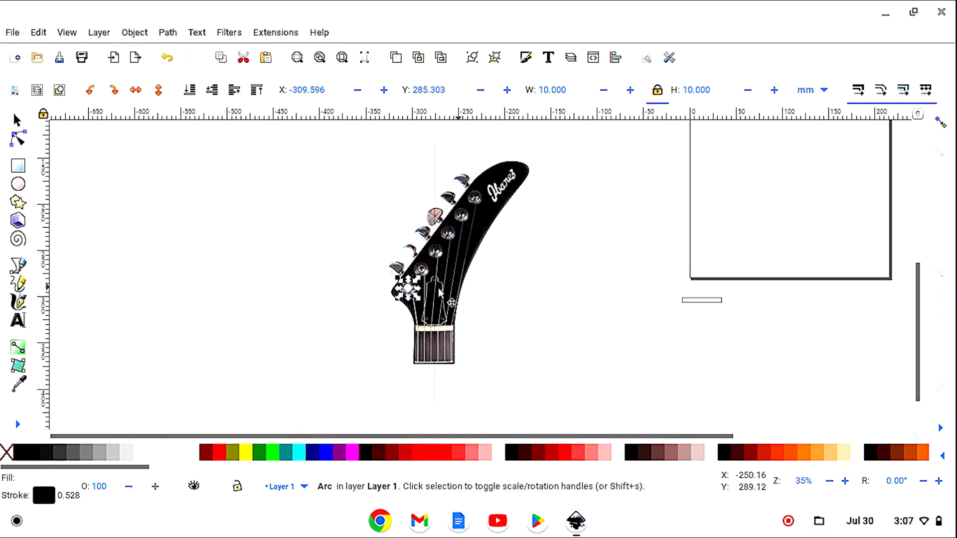
drag(407, 289, 470, 214)
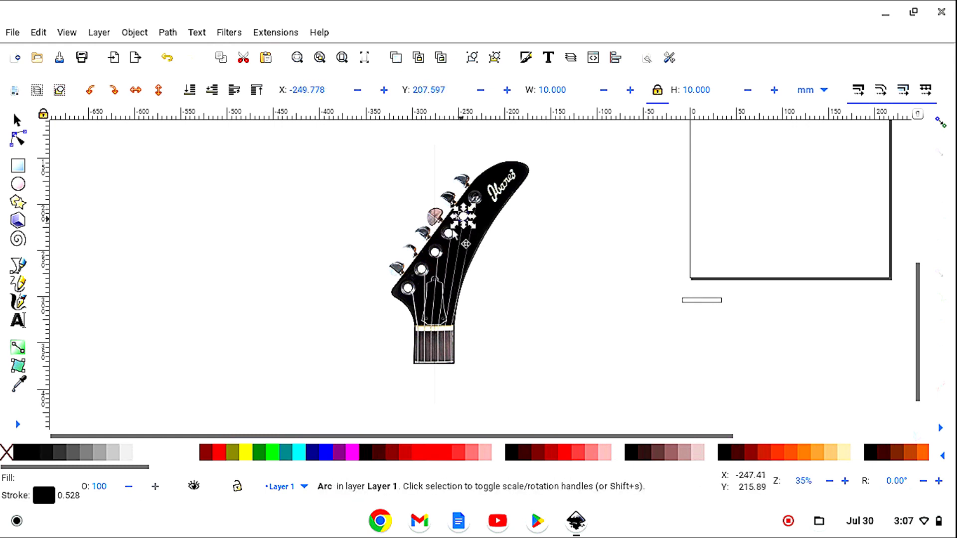
drag(408, 289, 477, 197)
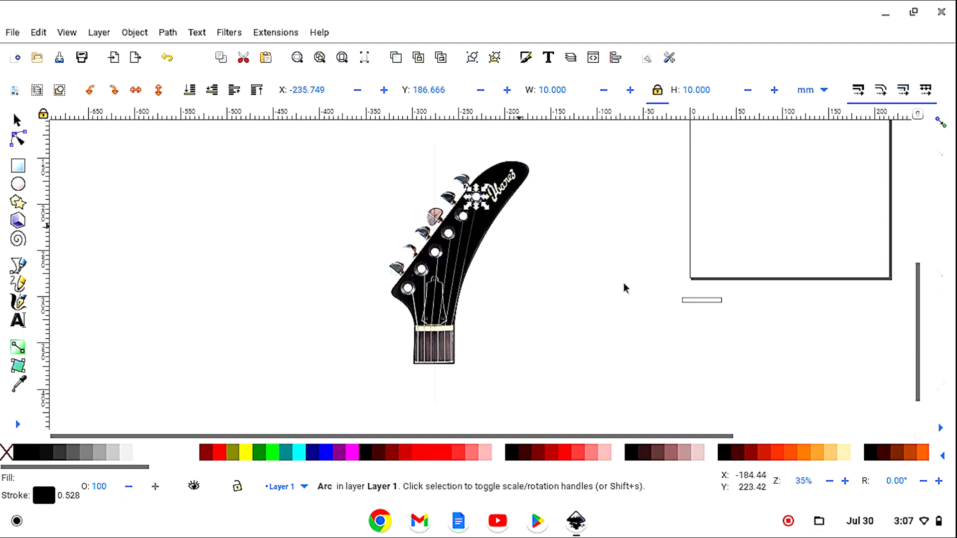
click(584, 357)
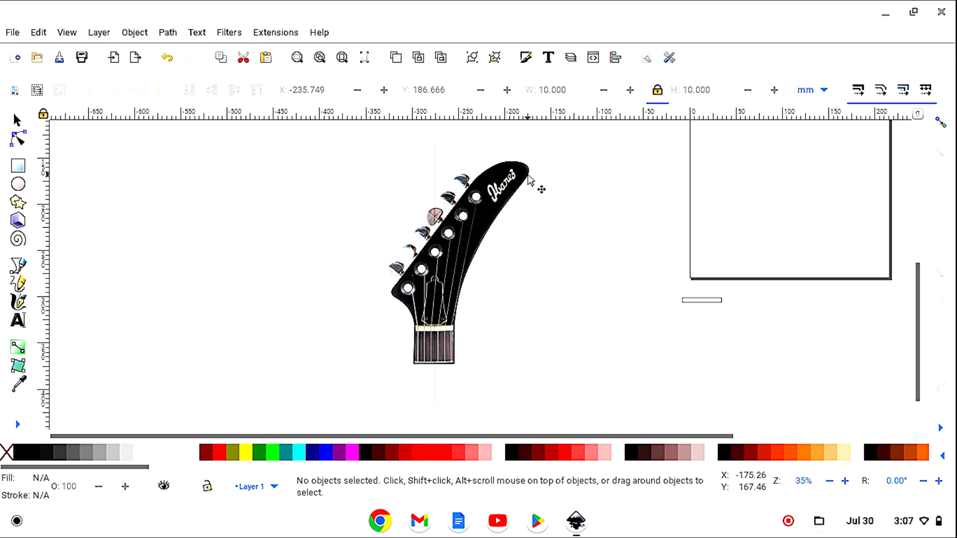
- Move the headstock photo out from under the traced outline, to about X -179.7, Y 118.8 mm, keeping the outline in its original place
drag(529, 176, 579, 196)
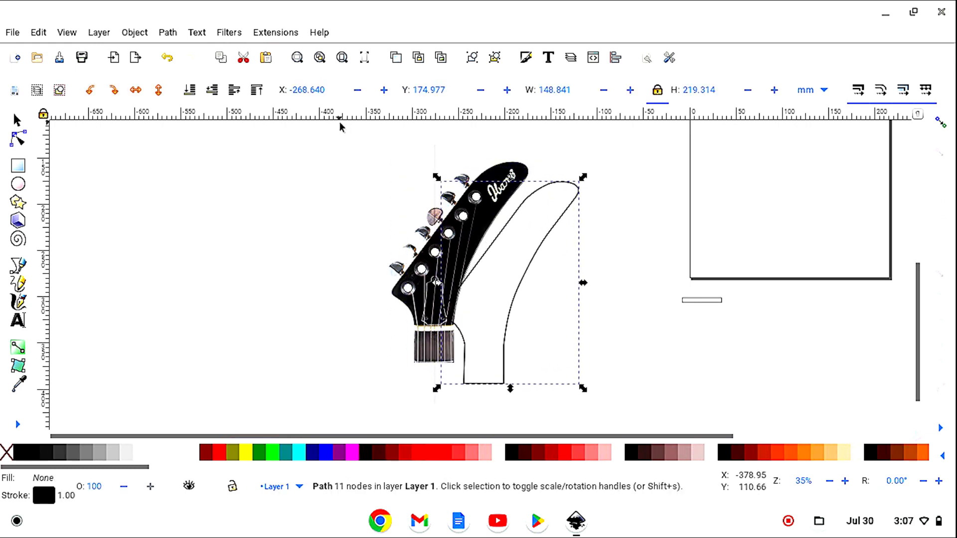
click(165, 57)
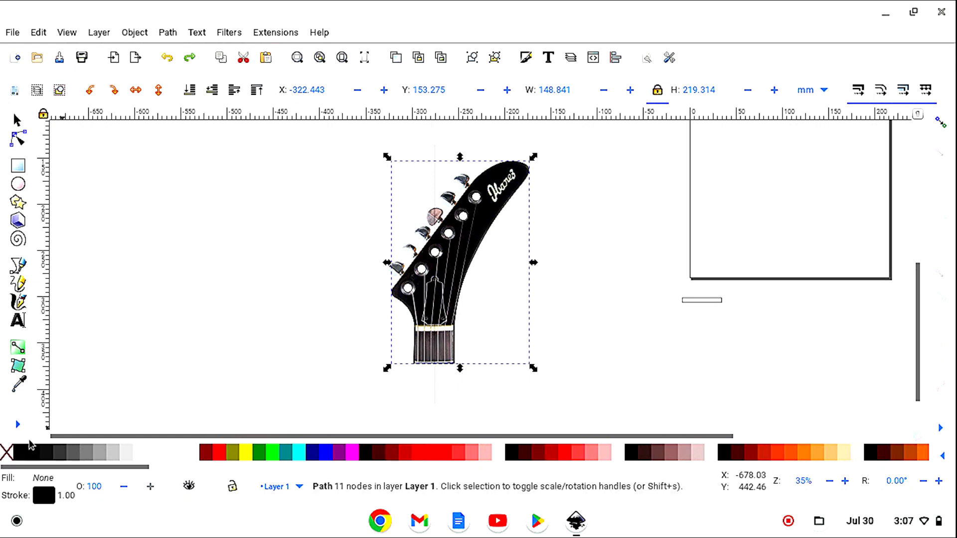
click(17, 426)
click(68, 475)
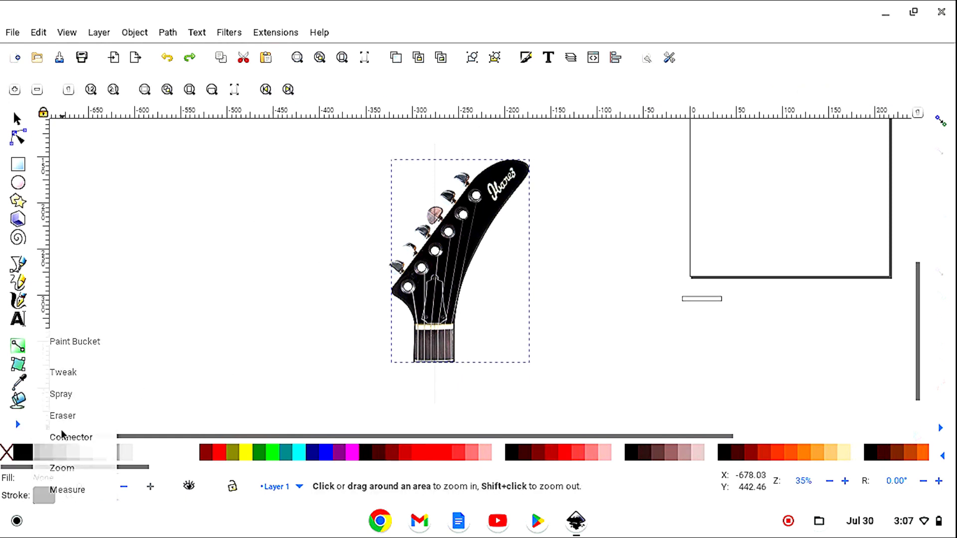
click(15, 91)
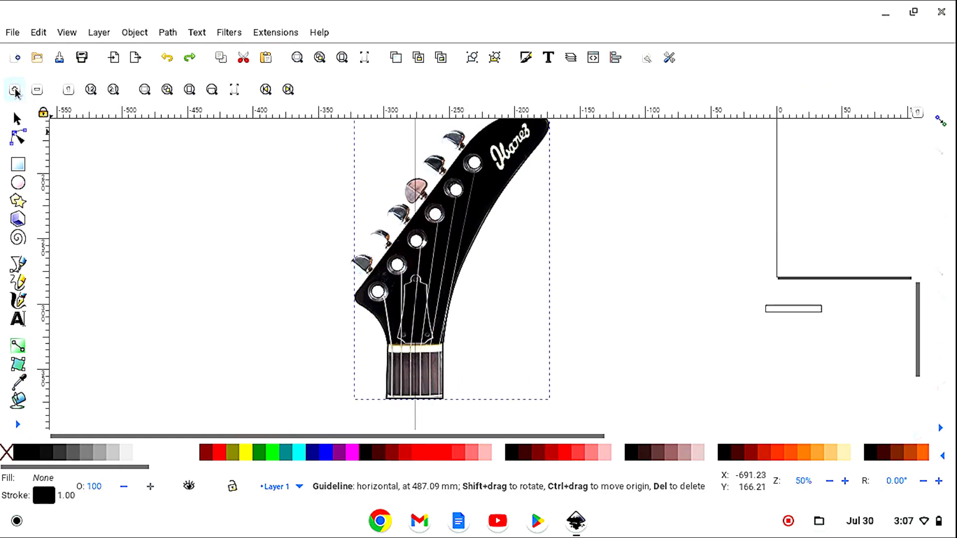
click(18, 119)
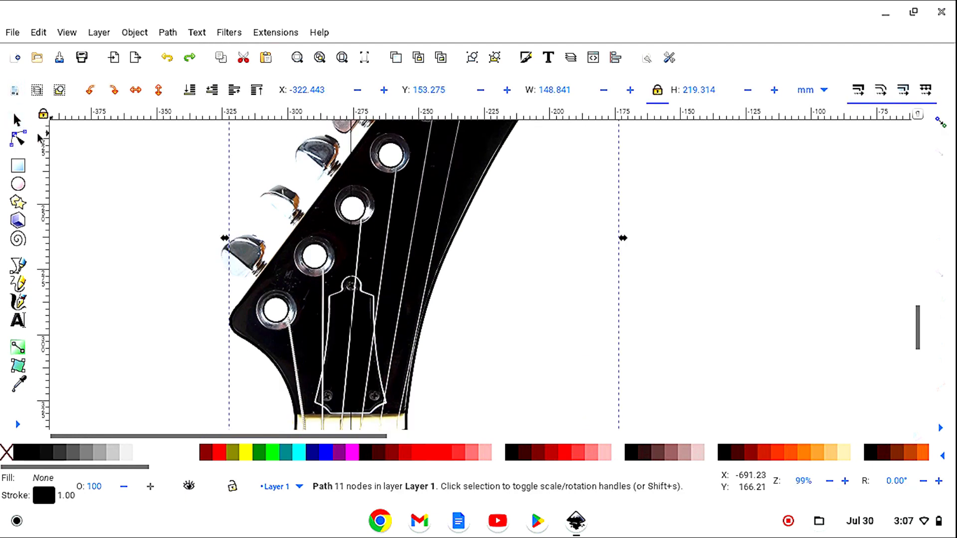
drag(401, 219, 834, 297)
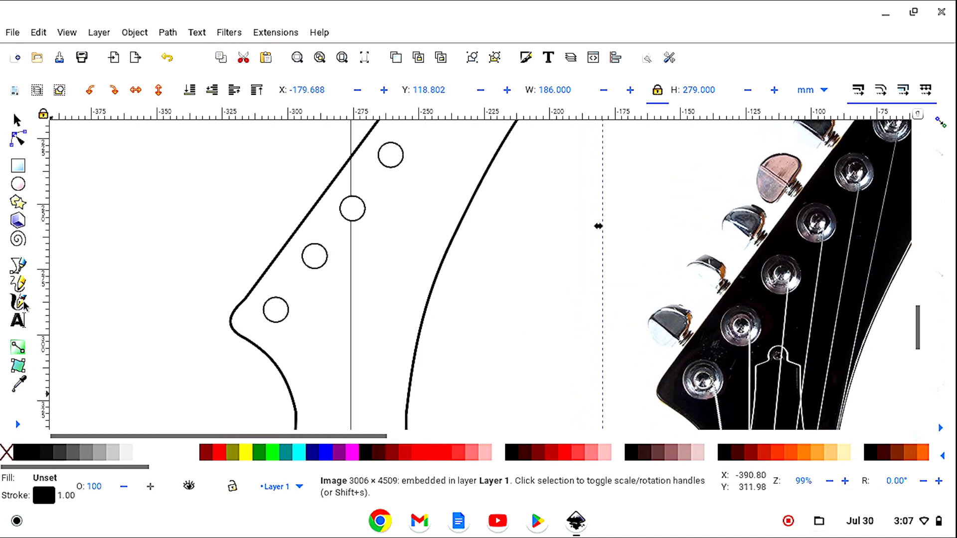
- Reshape the outline's lower-left corner by adjusting the curve handles of its two adjacent nodes into a smoother, slightly tighter curve
click(20, 145)
click(234, 320)
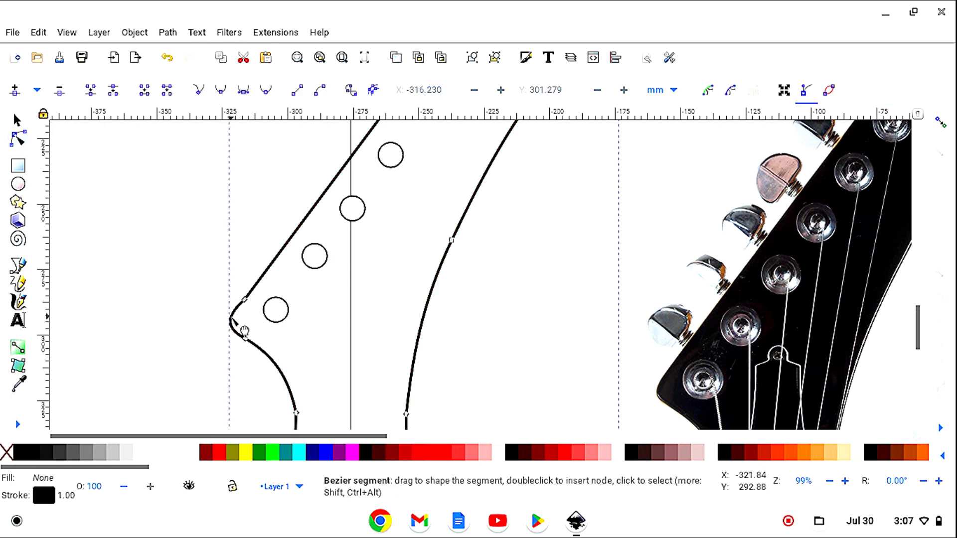
drag(244, 331, 241, 335)
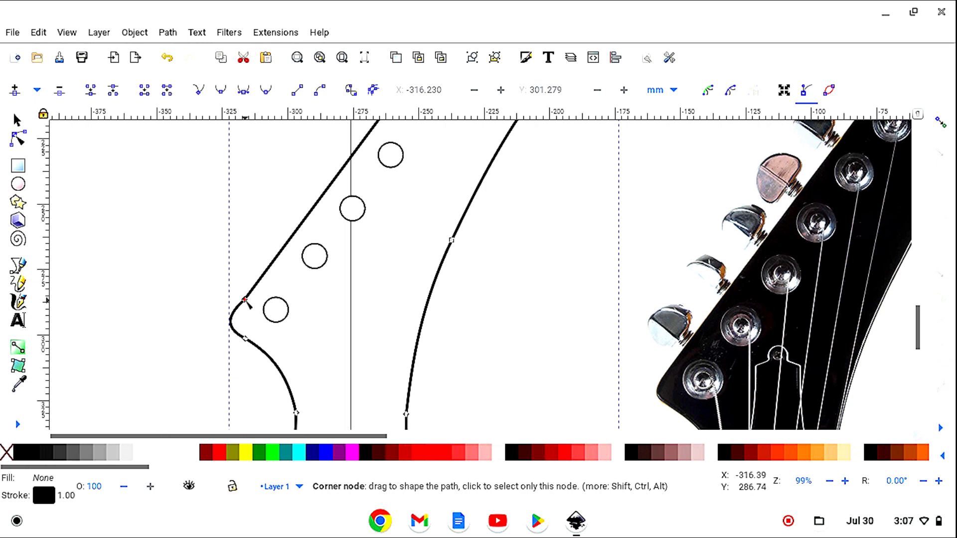
click(245, 301)
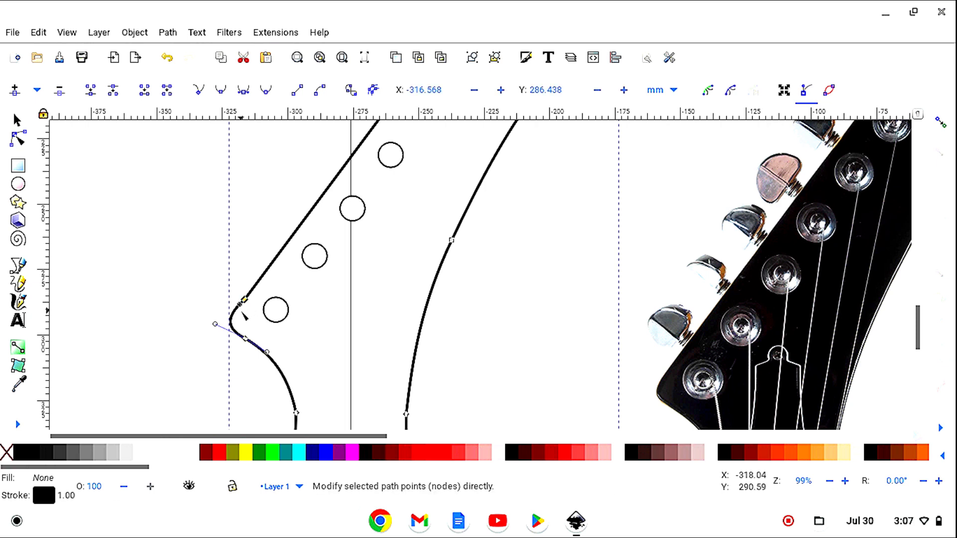
drag(241, 306, 222, 325)
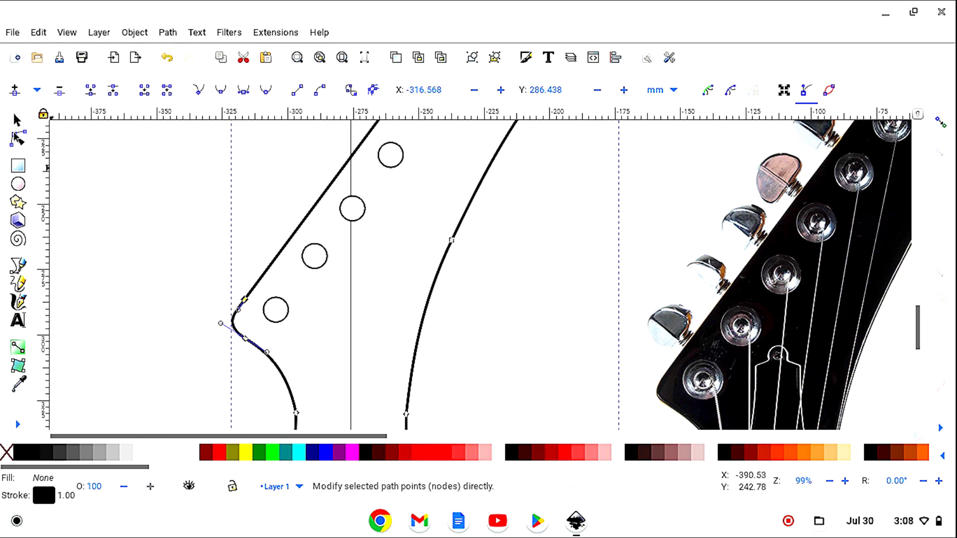
click(18, 121)
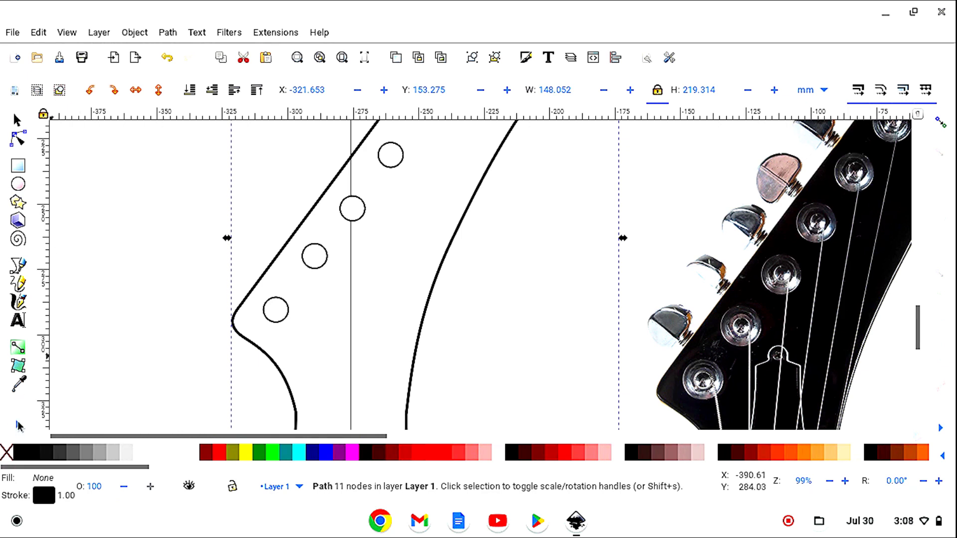
- Move the headstock photo farther away from the tracing, over the page's right part, to about X 86.6, Y 63.6 mm
click(18, 424)
click(61, 469)
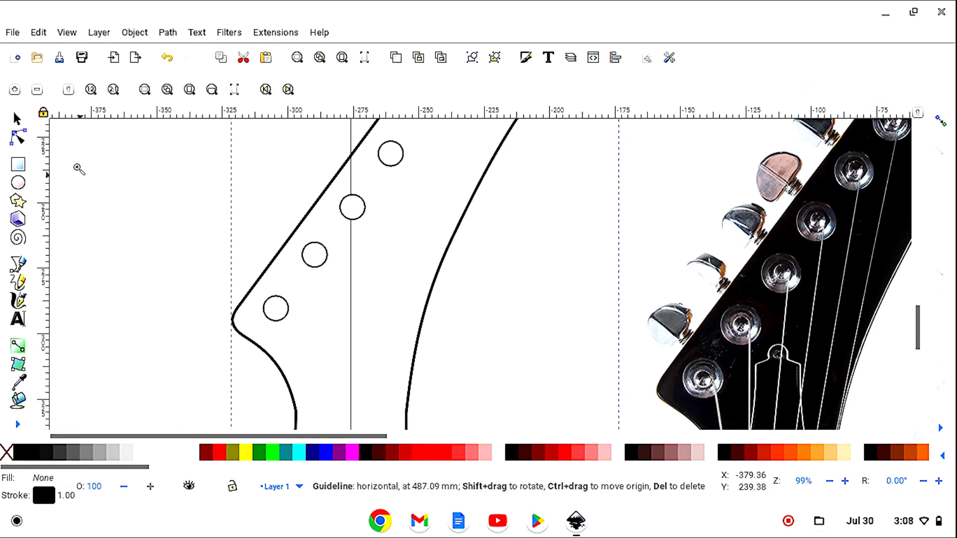
click(37, 93)
click(38, 93)
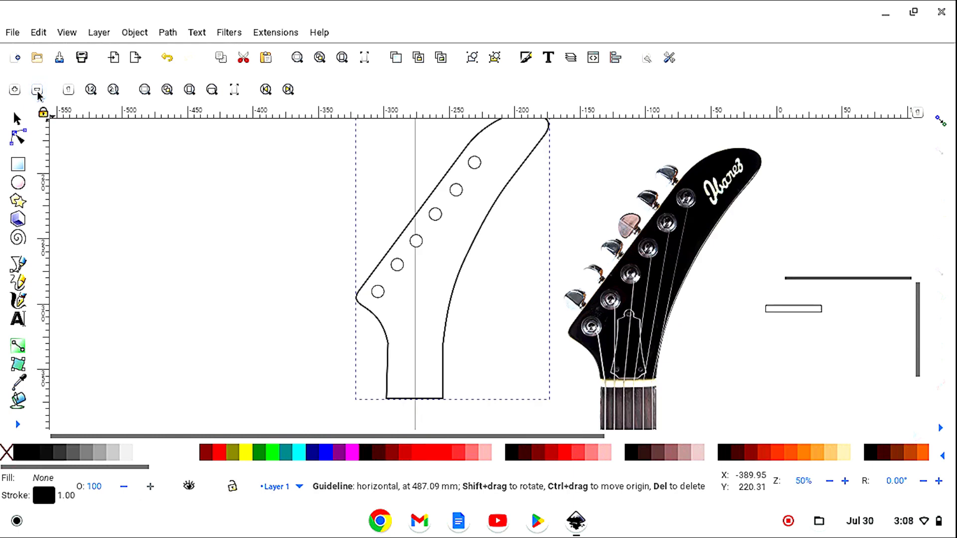
click(38, 93)
click(20, 121)
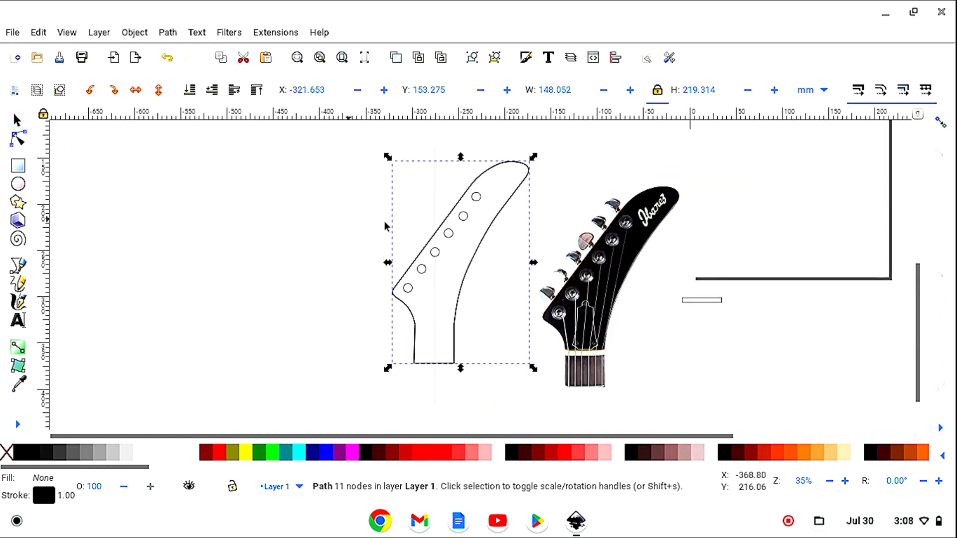
drag(588, 316, 883, 242)
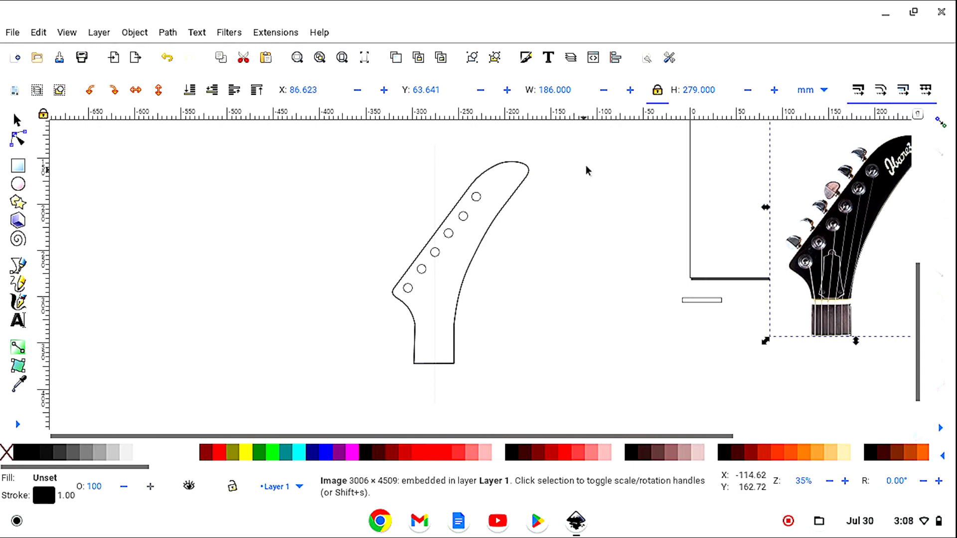
- Group the headstock outline, six tuner circles and centreline, and set the group's stroke width to 0.5 mm
mouse_move(570, 134)
mouse_down()
mouse_move(570, 165)
mouse_move(413, 404)
mouse_move(328, 414)
mouse_up()
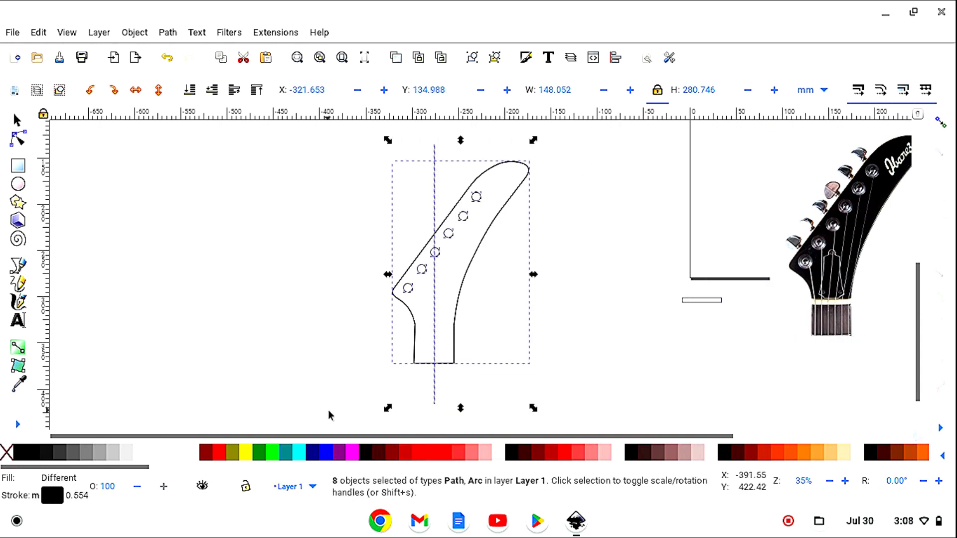
click(472, 60)
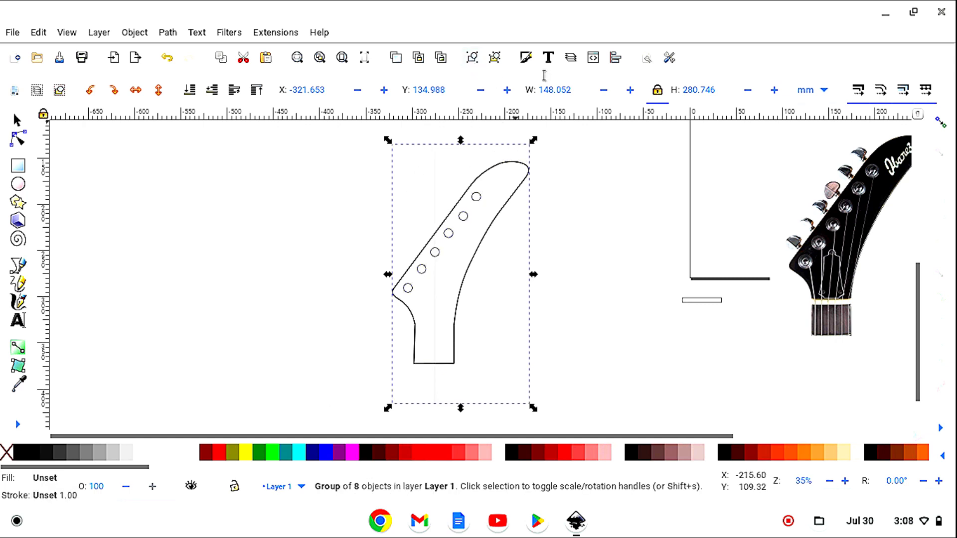
click(527, 59)
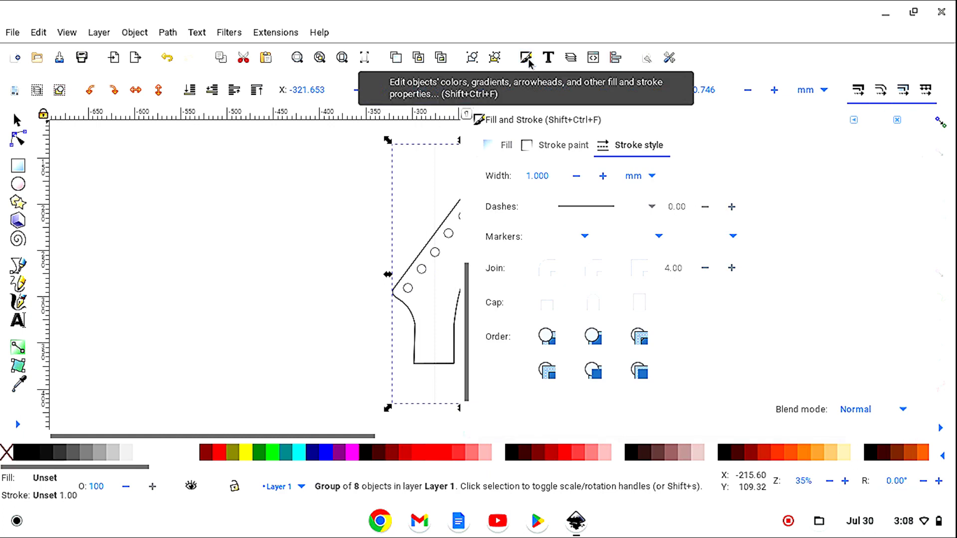
double_click(553, 175)
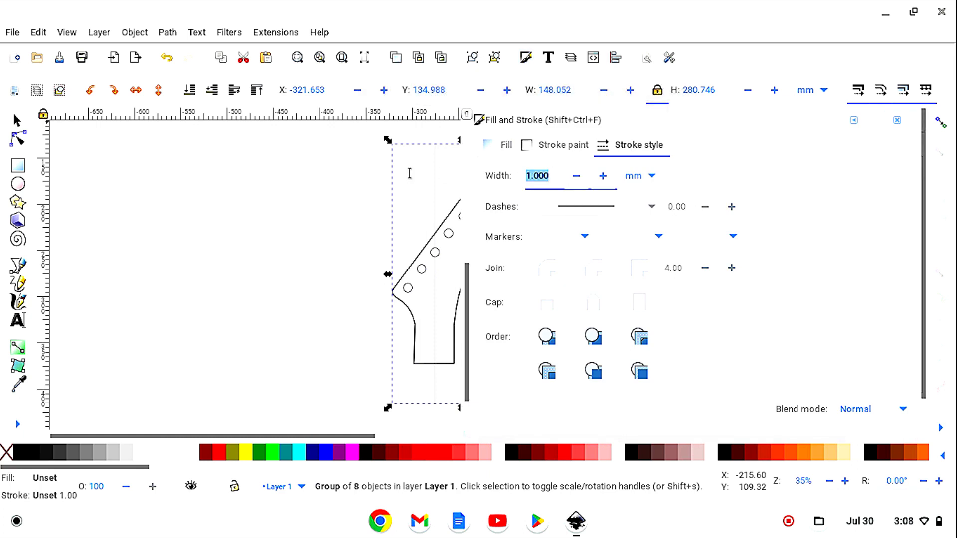
text(.)
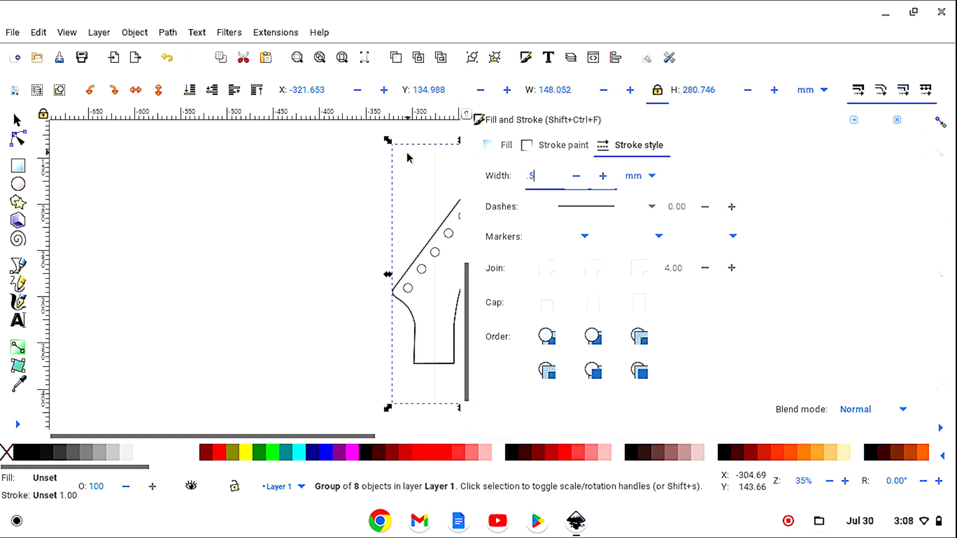
text(5)
key(Return)
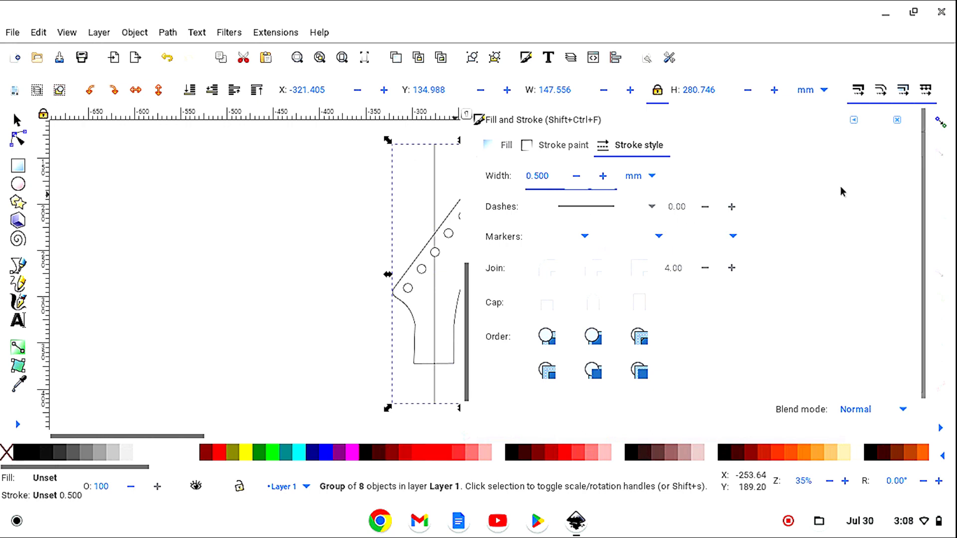
- Try to rotate the headstock outline by itself inside its group, and undo that rotation
click(897, 121)
click(848, 229)
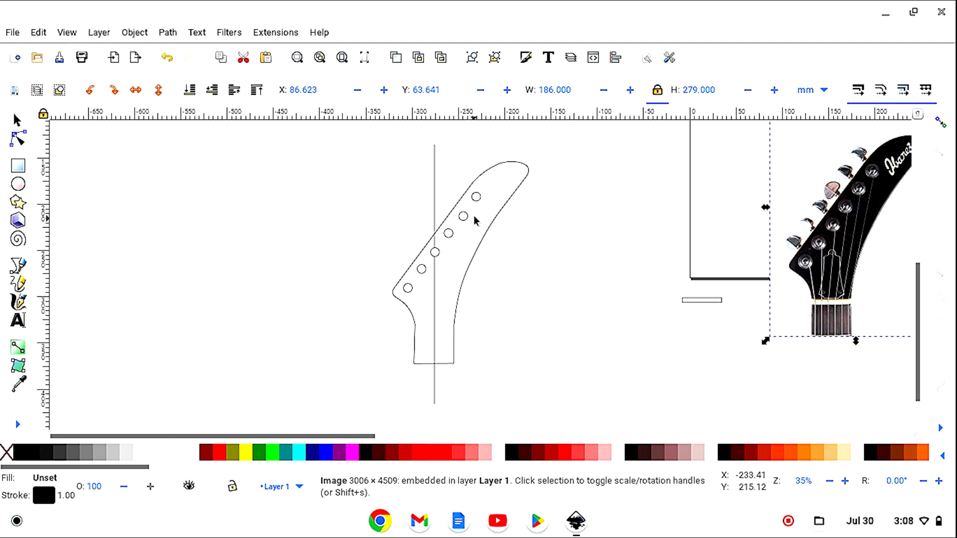
click(469, 268)
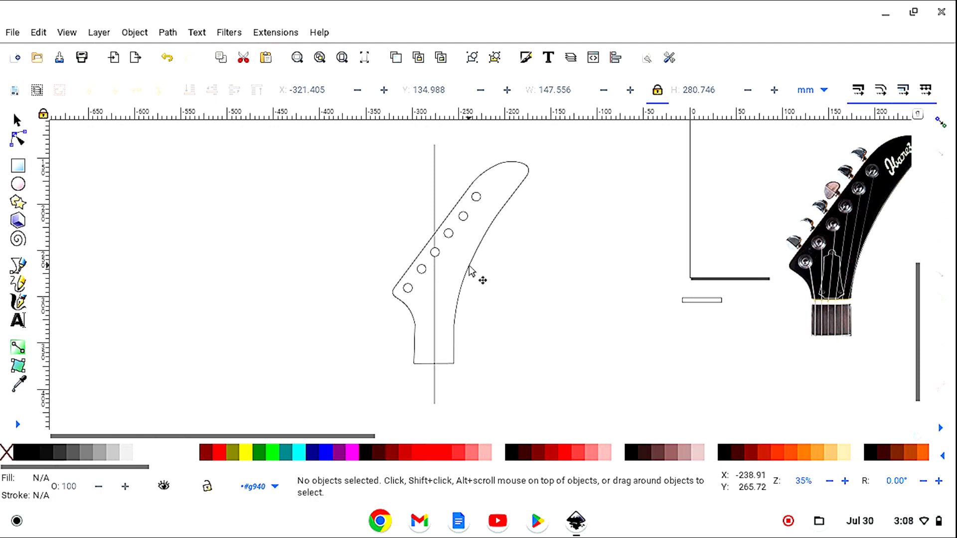
click(471, 259)
click(472, 259)
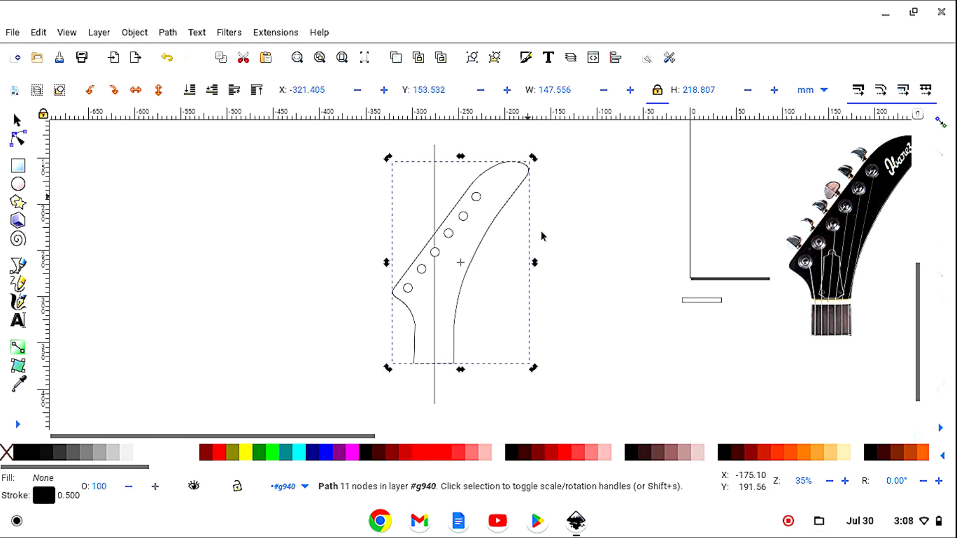
drag(533, 367, 558, 264)
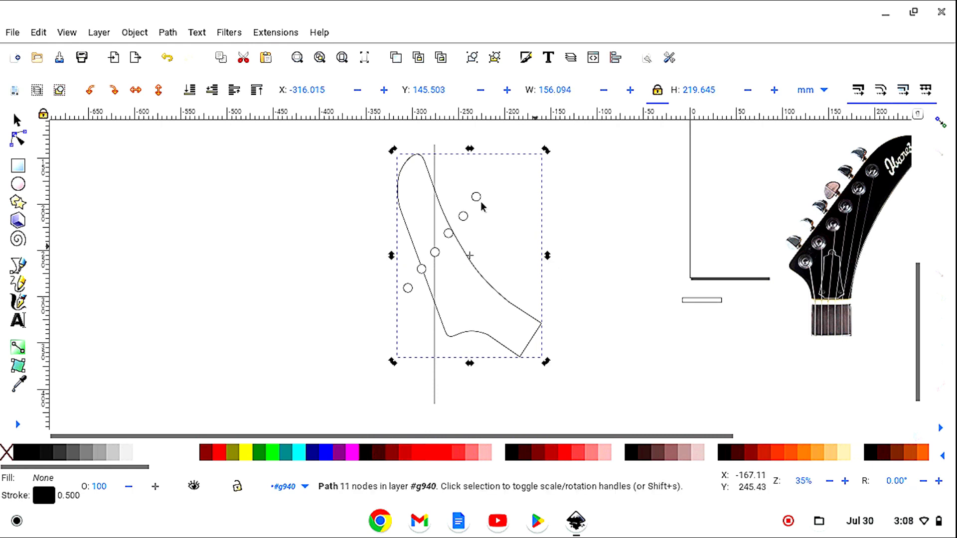
click(167, 59)
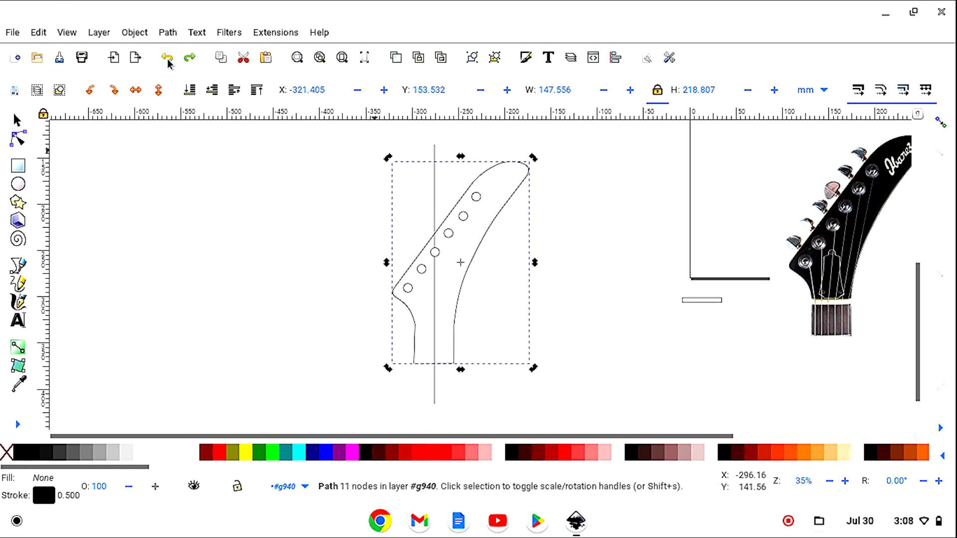
click(612, 296)
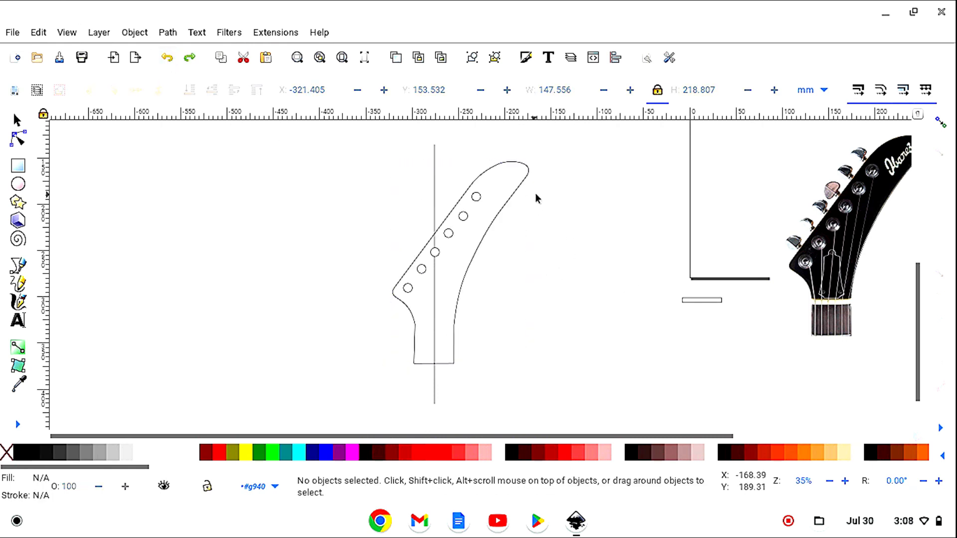
- Select the headstock outline, six tuner circles and centreline together and combine them into one group
click(17, 425)
click(62, 468)
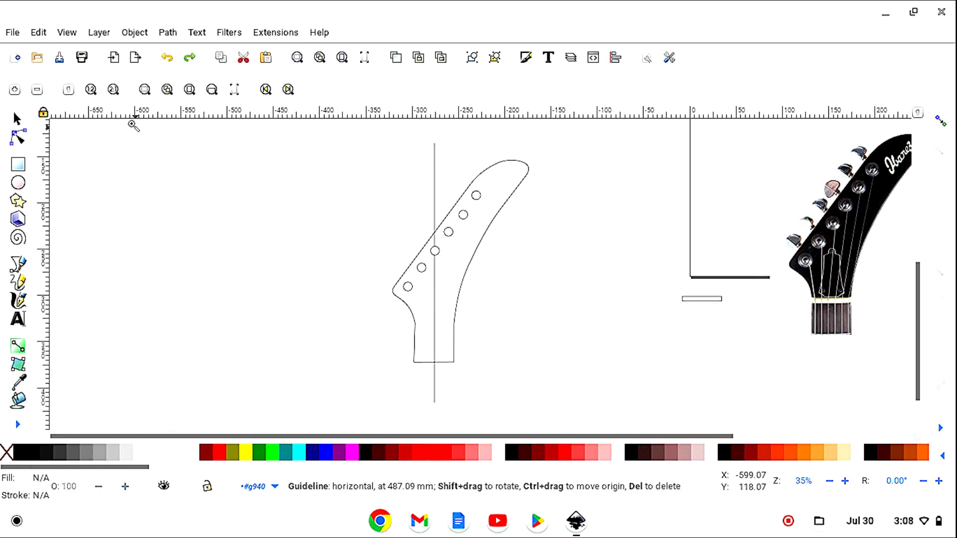
click(37, 94)
click(37, 93)
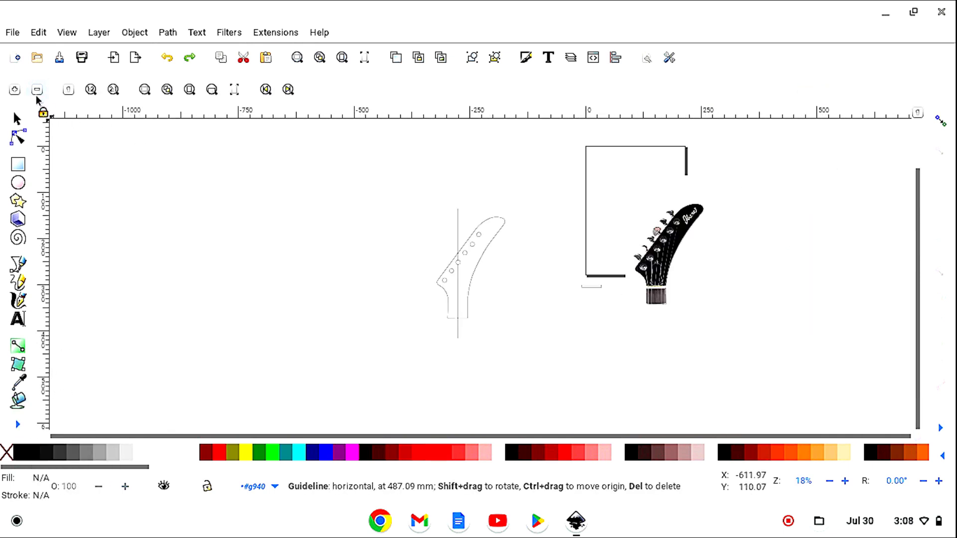
click(18, 123)
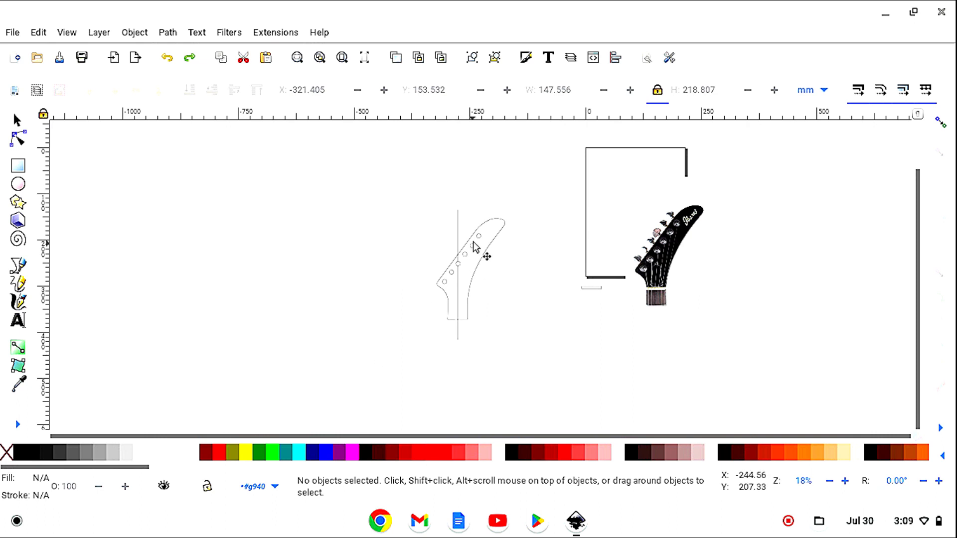
mouse_move(515, 193)
mouse_down()
mouse_move(495, 319)
mouse_move(472, 343)
mouse_move(409, 351)
mouse_up()
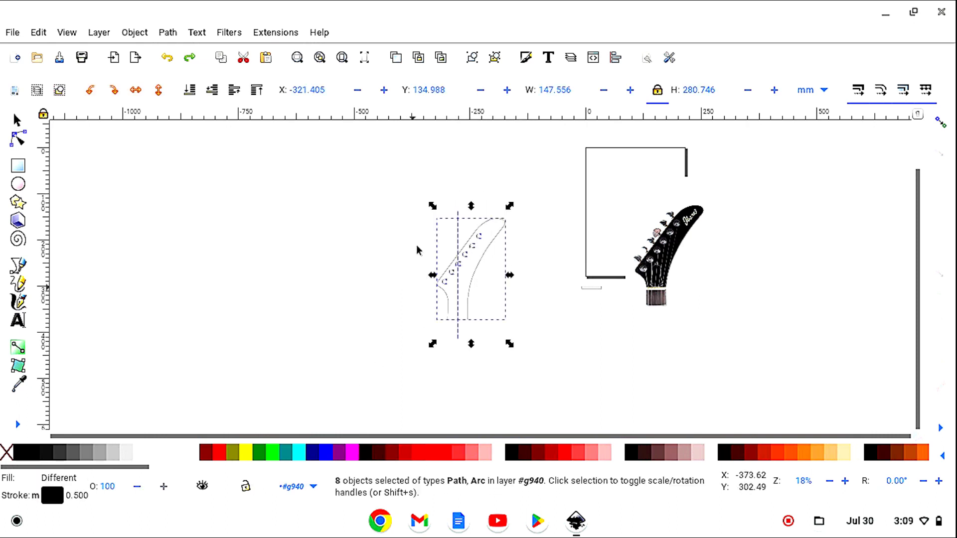
click(472, 60)
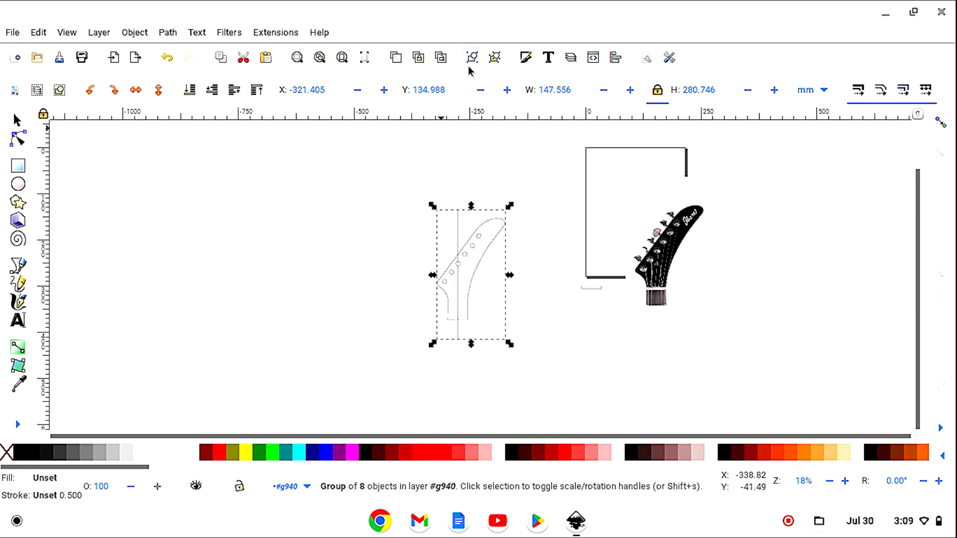
- Rotate the grouped headstock tracing counterclockwise until its row of tuner circles runs roughly horizontally, with the neck end pointing to the upper right
mouse_move(474, 279)
mouse_down()
mouse_move(487, 288)
mouse_move(472, 276)
mouse_up()
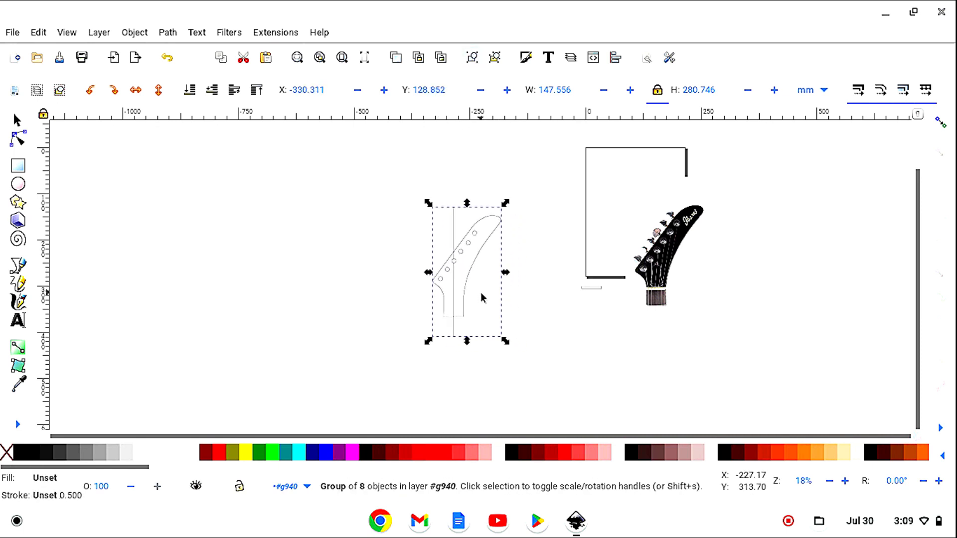
click(484, 267)
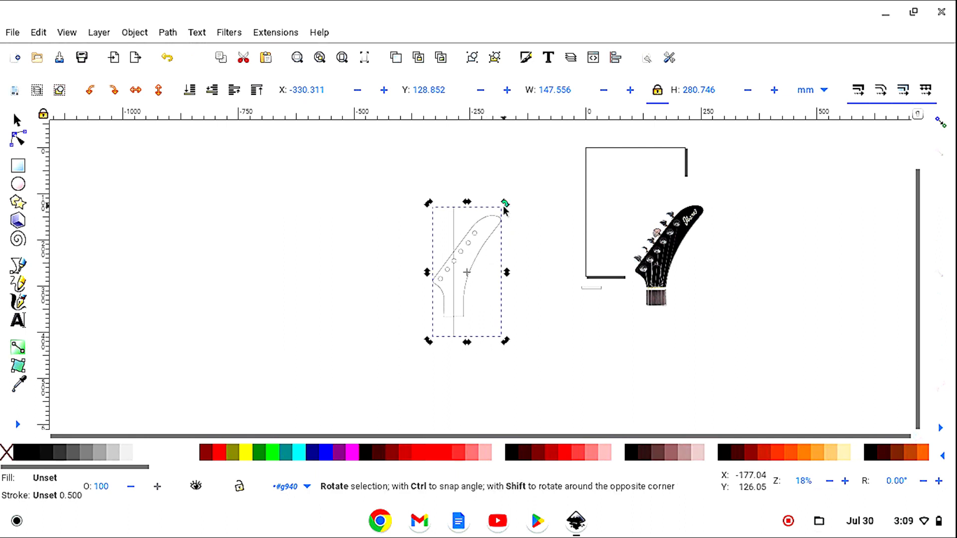
drag(429, 205, 440, 322)
click(450, 352)
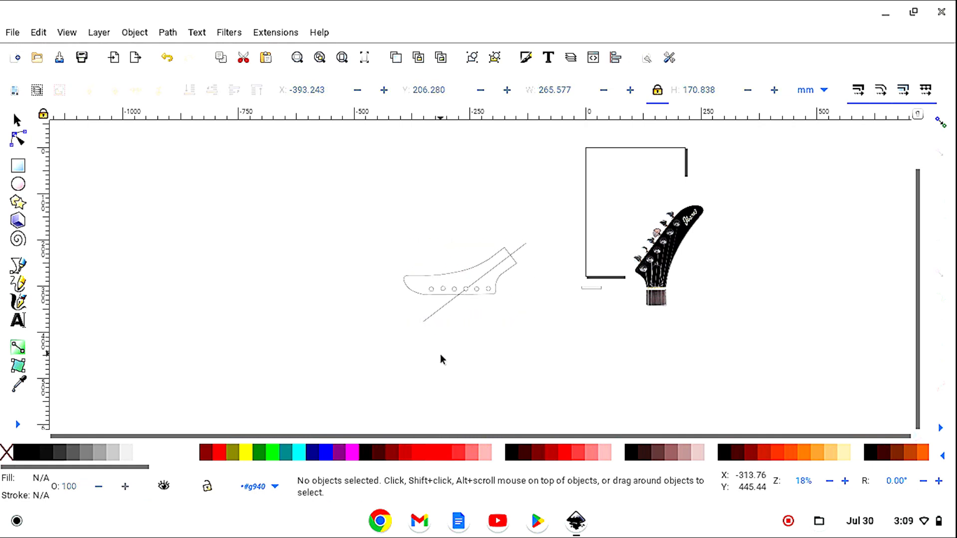
- Create guides around the page and move the lower horizontal guide down onto the row of tuner circles
click(39, 33)
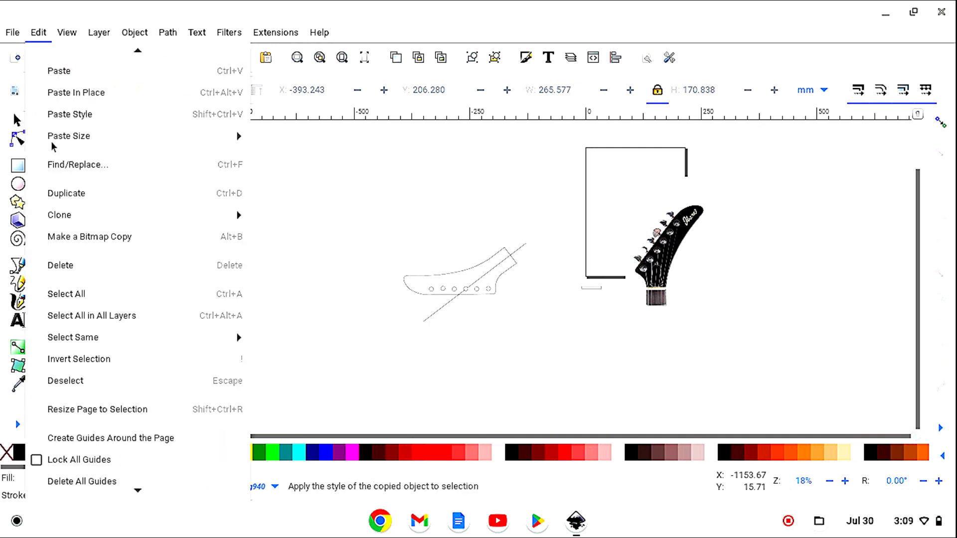
click(108, 439)
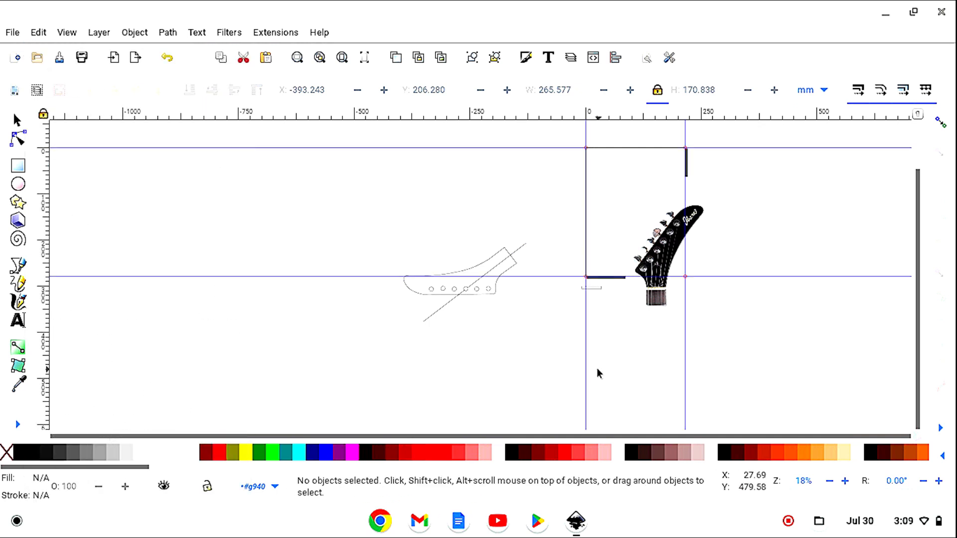
drag(542, 277, 540, 289)
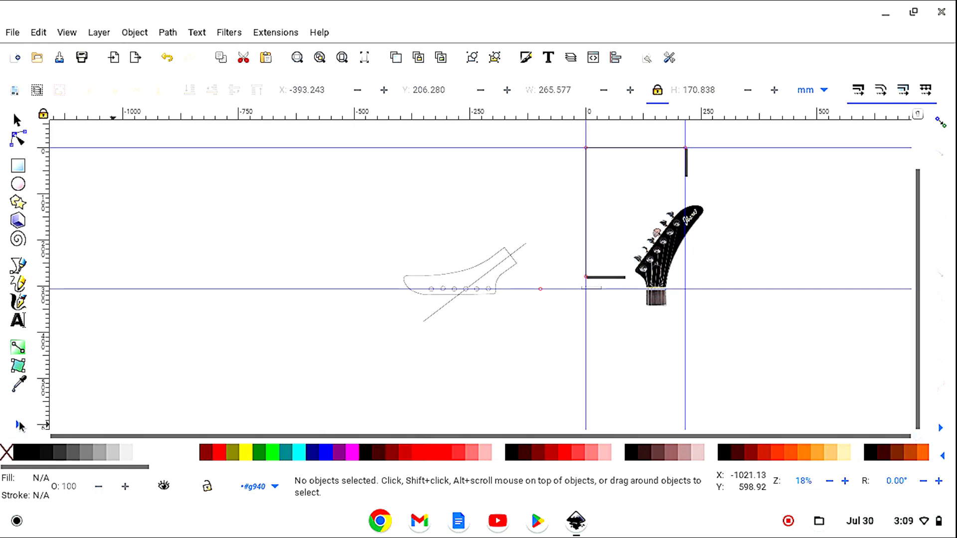
- Examine the alignment of all six tuner circles against the horizontal guide at close range
click(19, 425)
click(65, 471)
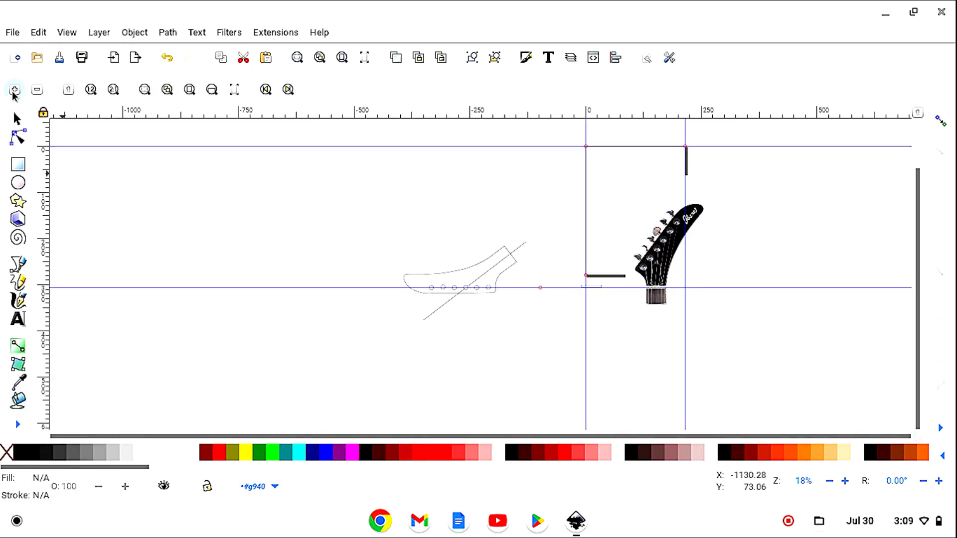
click(14, 91)
click(14, 91)
click(13, 91)
click(14, 91)
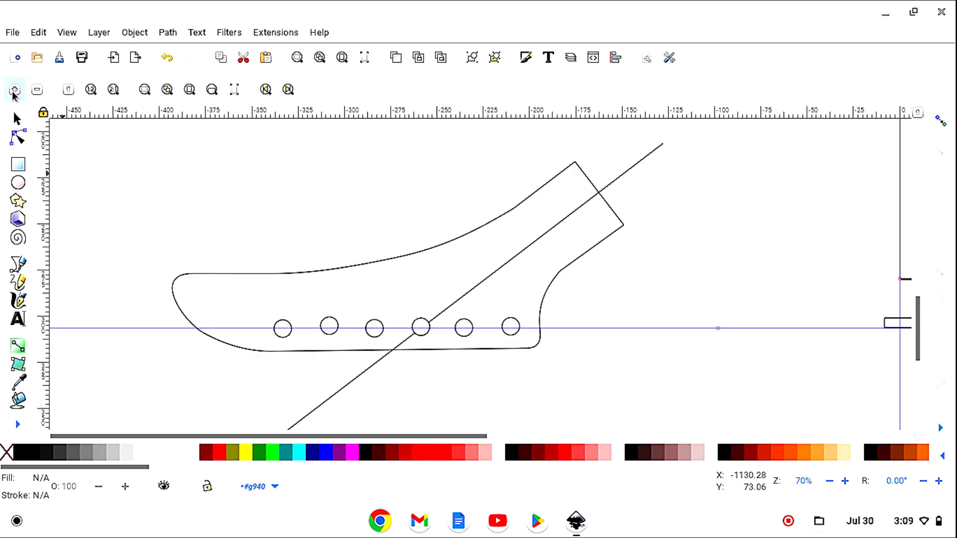
click(14, 90)
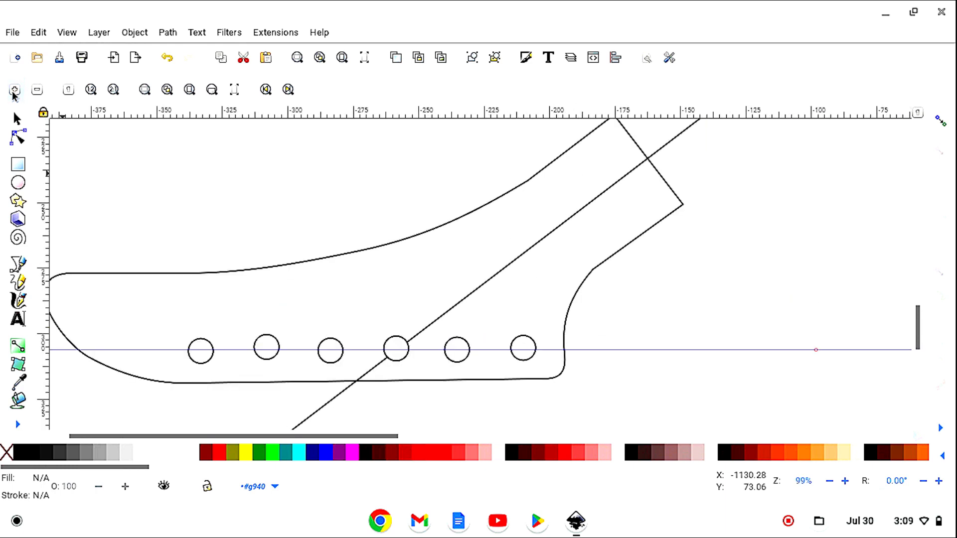
click(14, 91)
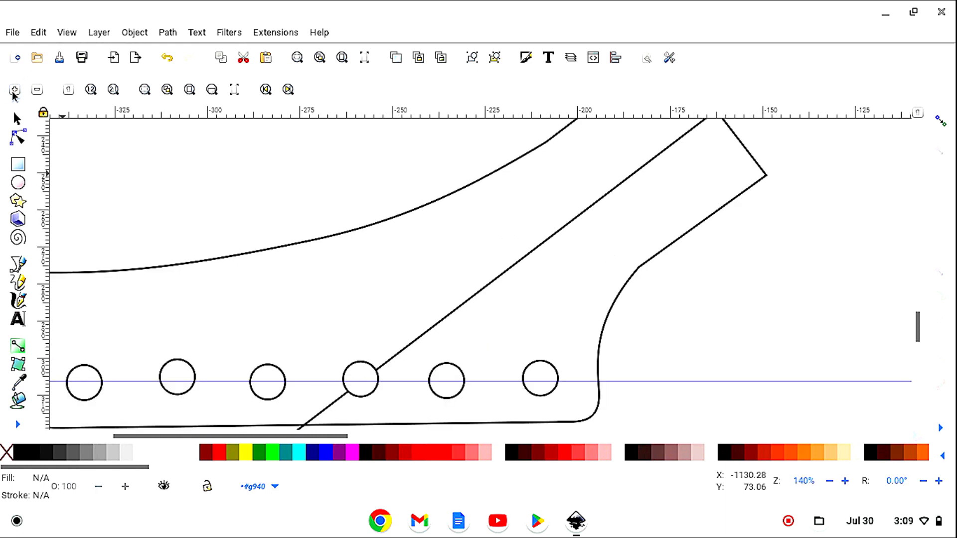
click(14, 90)
click(17, 119)
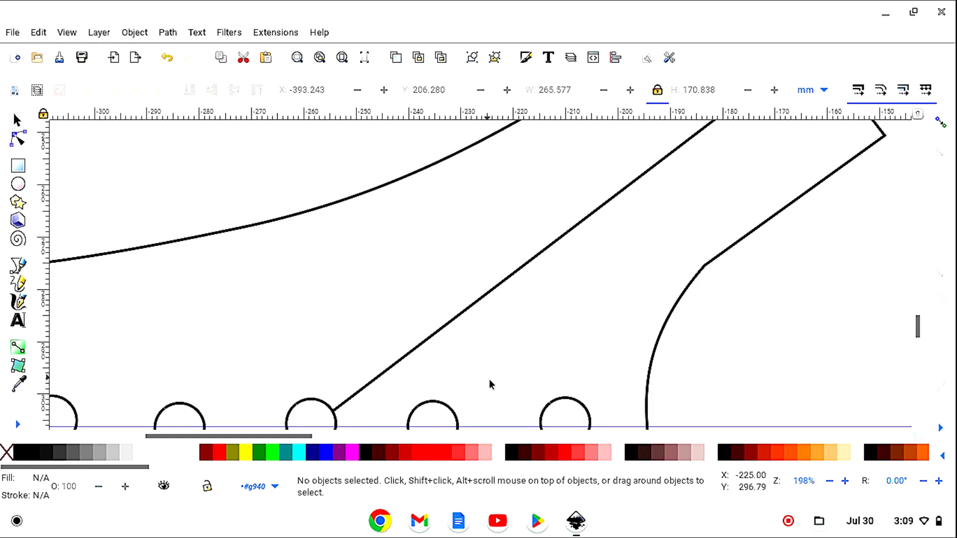
drag(297, 438, 239, 449)
mouse_move(918, 328)
mouse_down()
mouse_move(917, 346)
mouse_move(915, 338)
mouse_up()
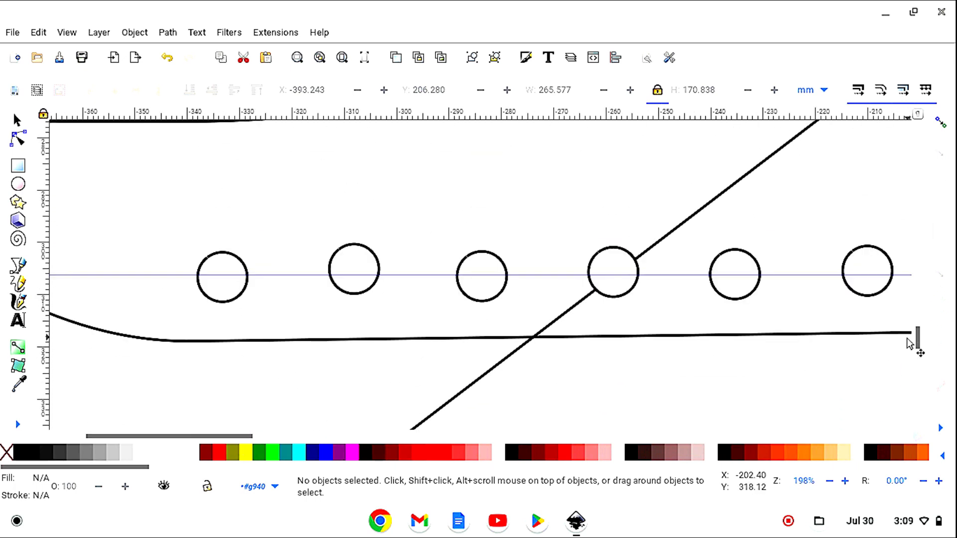
- Centre the leftmost tuner circle on the horizontal guide by setting its Y position to 301.239 mm
click(23, 145)
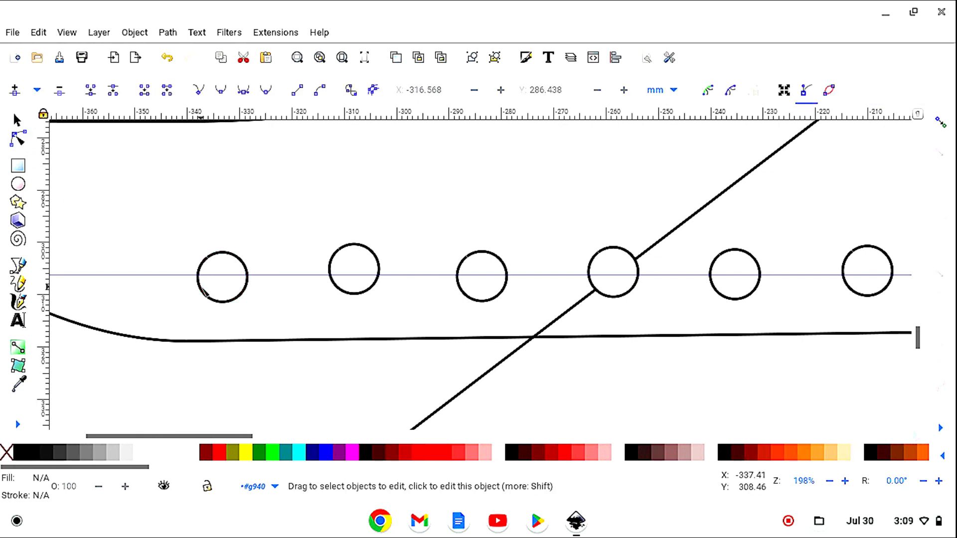
click(201, 290)
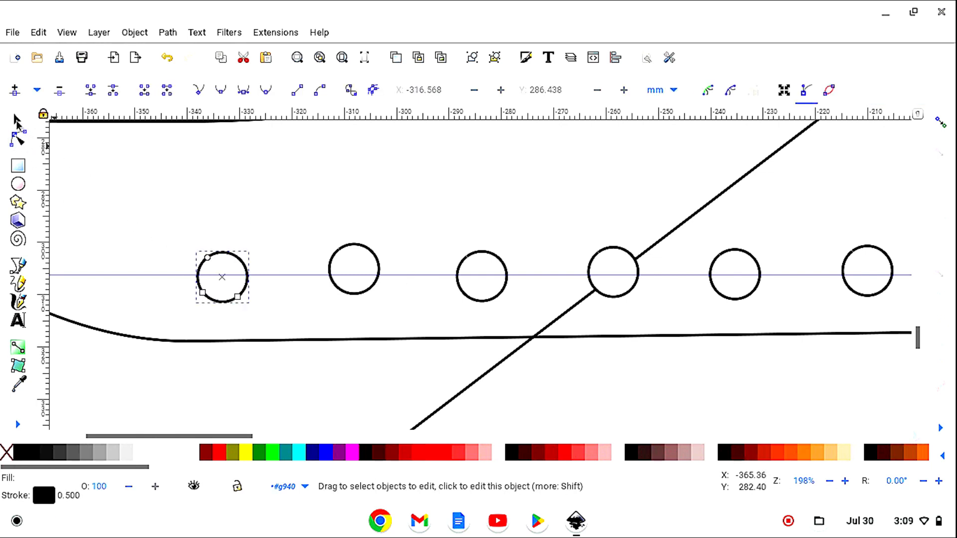
click(18, 124)
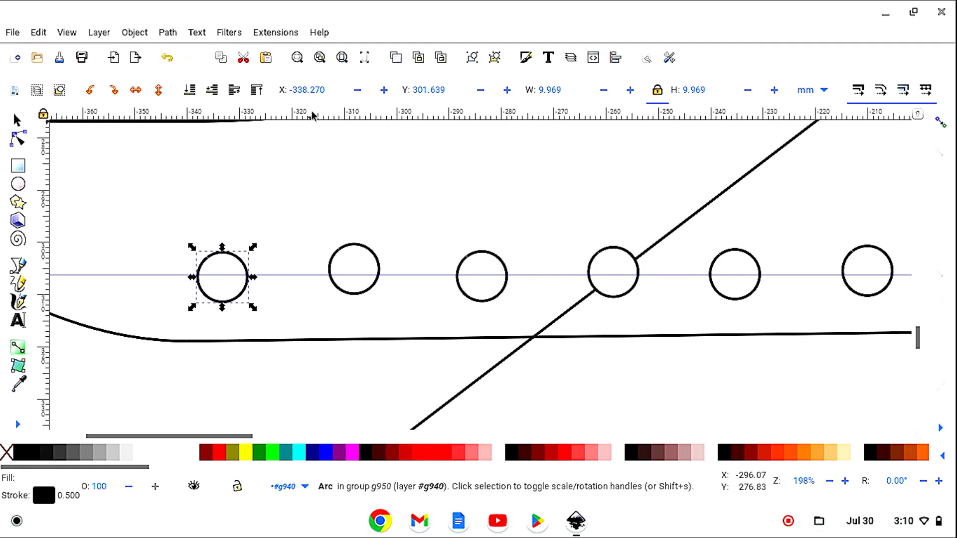
click(481, 90)
click(480, 91)
click(481, 90)
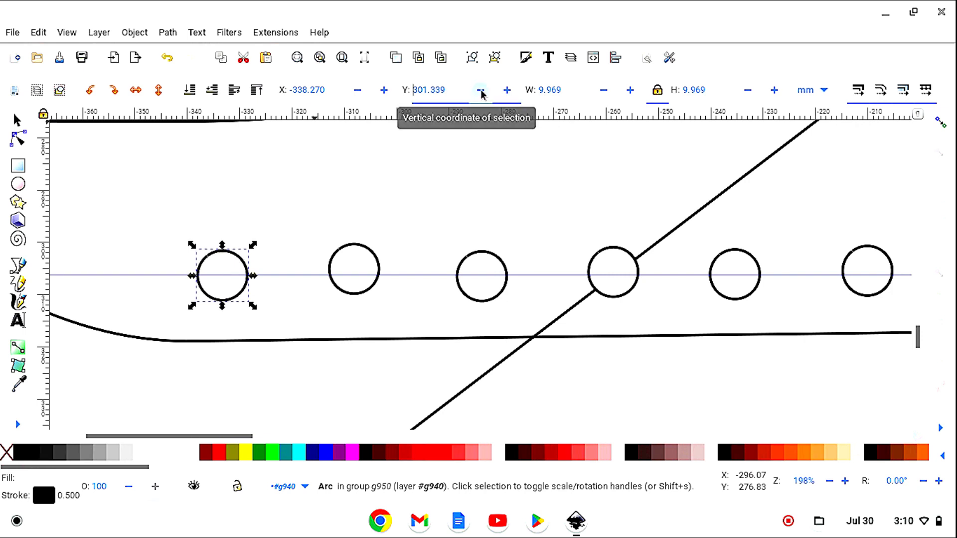
click(481, 91)
click(481, 91)
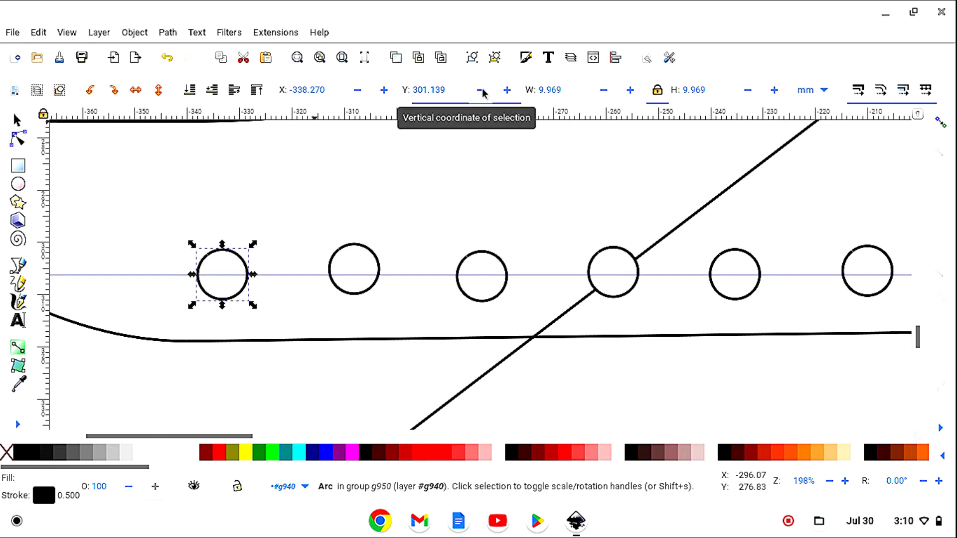
click(507, 90)
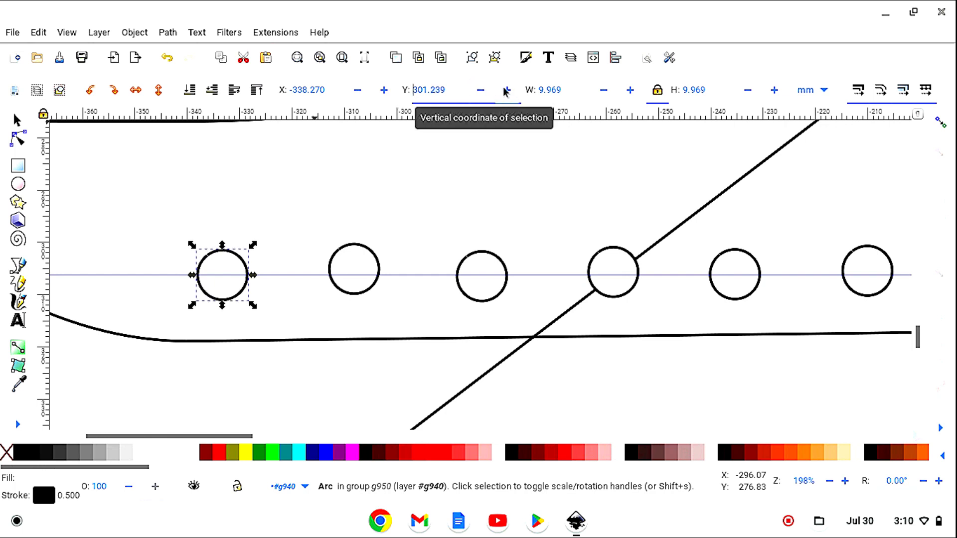
- Try reducing the second tuner circle from the left to a width of 9.769 mm, and undo the last two changes
click(22, 144)
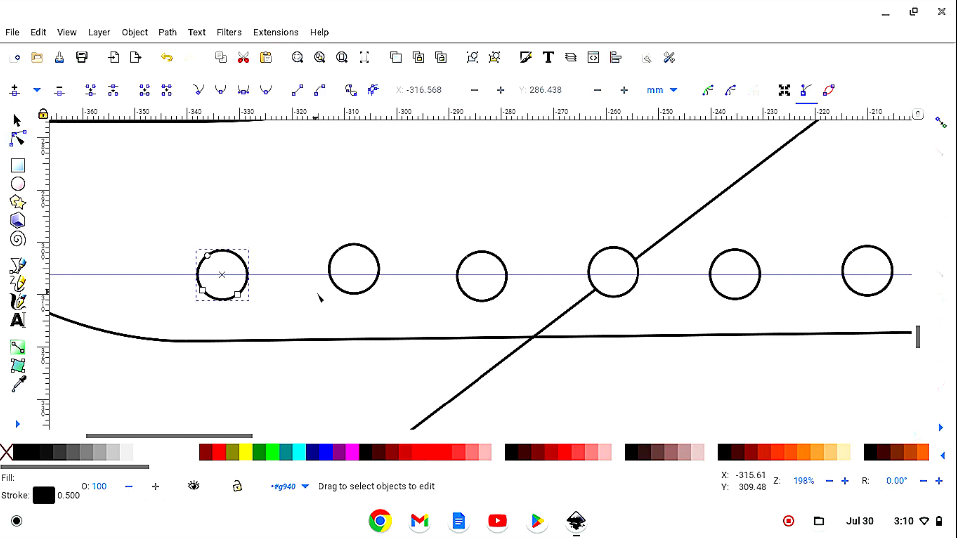
click(356, 294)
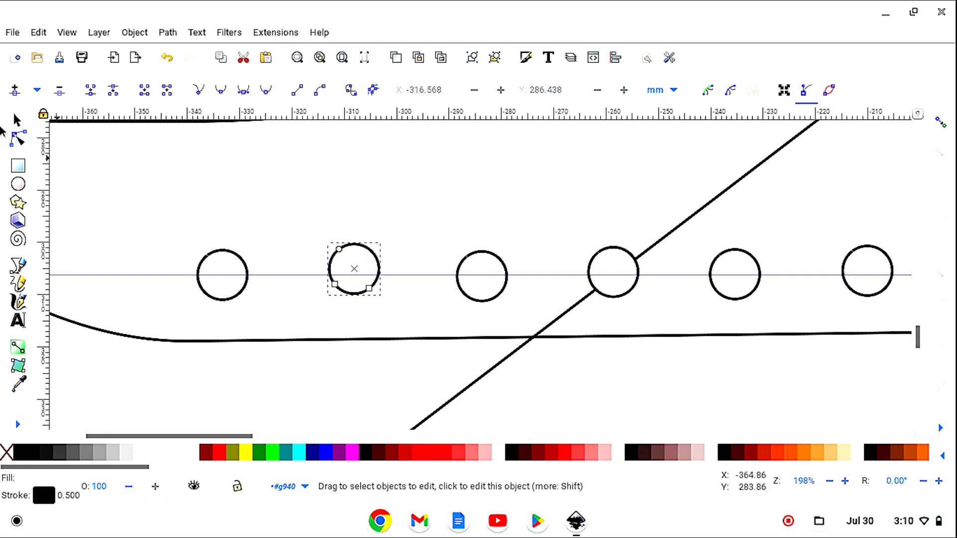
click(18, 121)
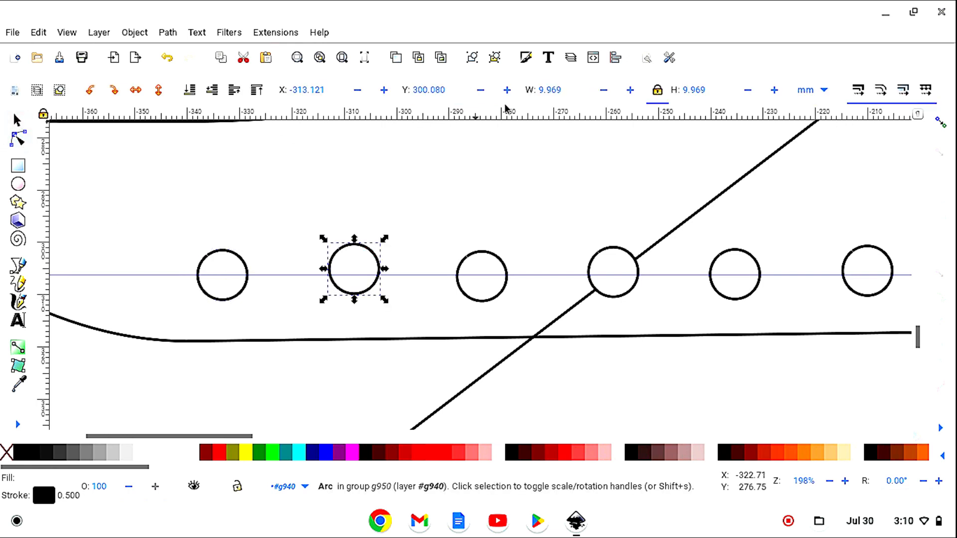
click(603, 97)
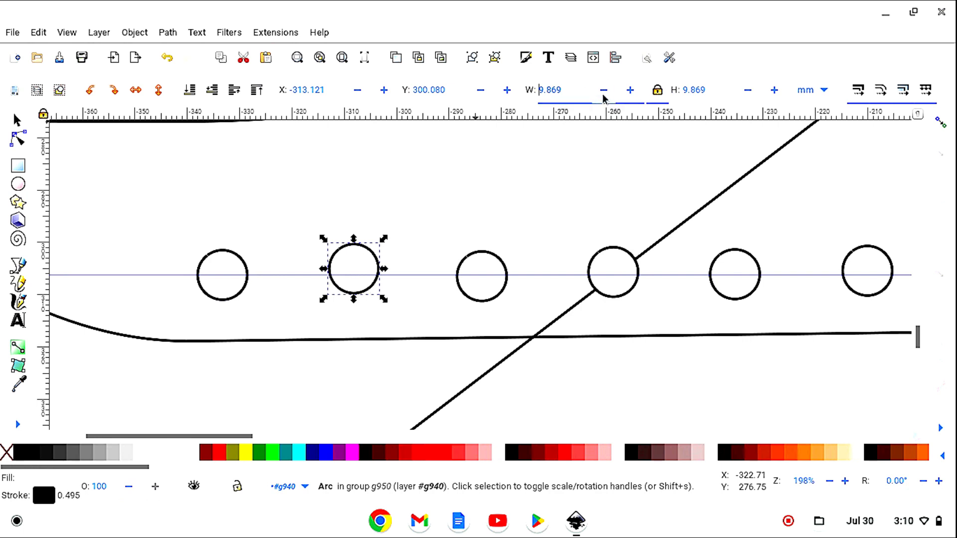
click(603, 97)
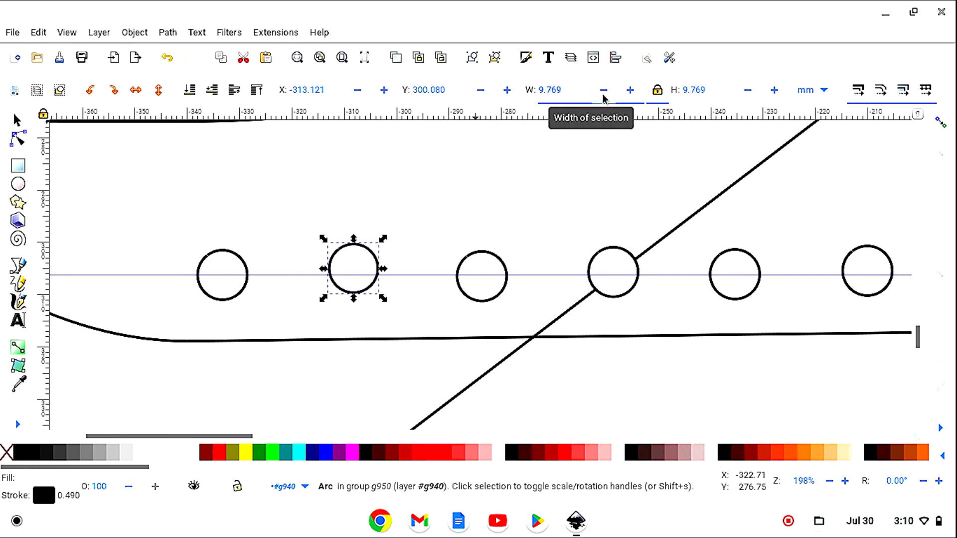
click(168, 59)
click(168, 59)
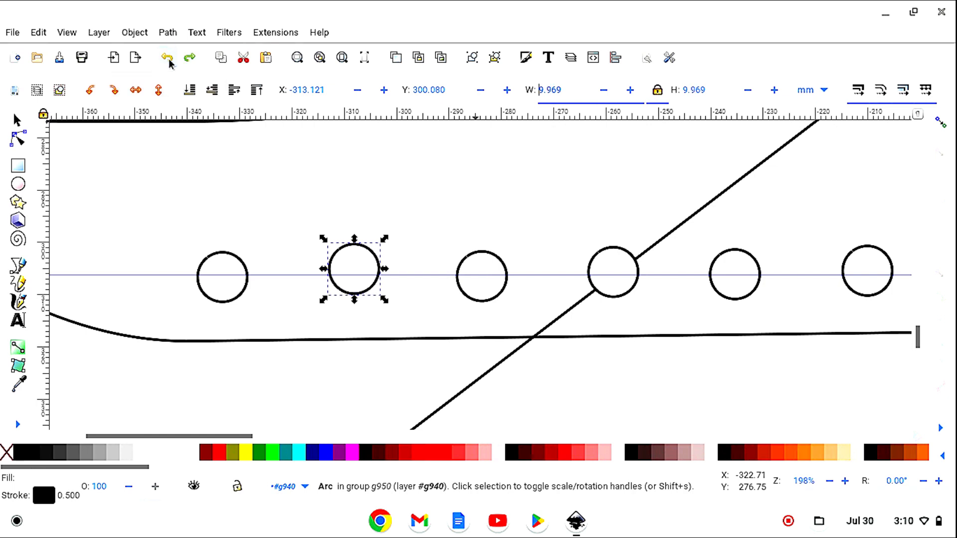
- Redo the undone shift of the leftmost tuner circle, and set the second circle's Y position to 301.080 mm to centre it on the guide
click(189, 59)
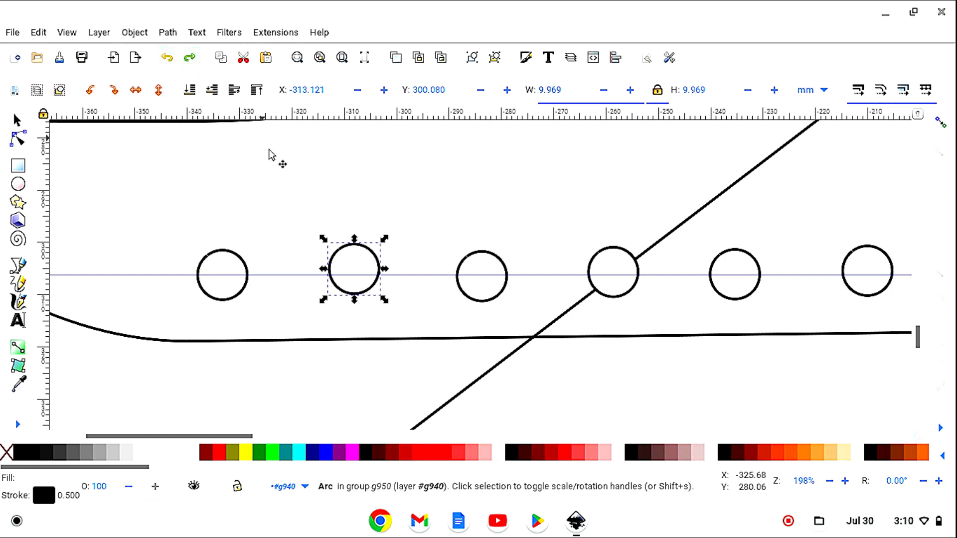
click(481, 90)
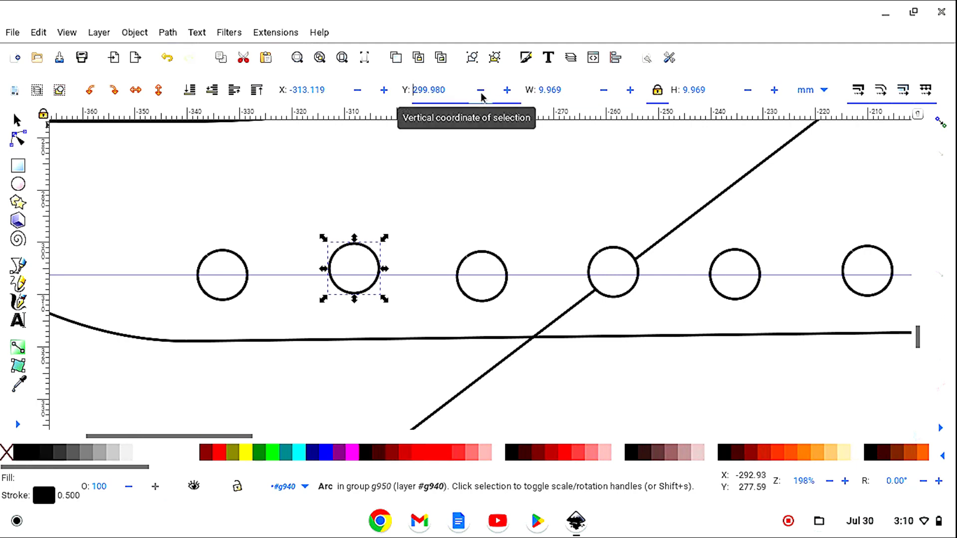
click(506, 91)
click(506, 91)
click(506, 91)
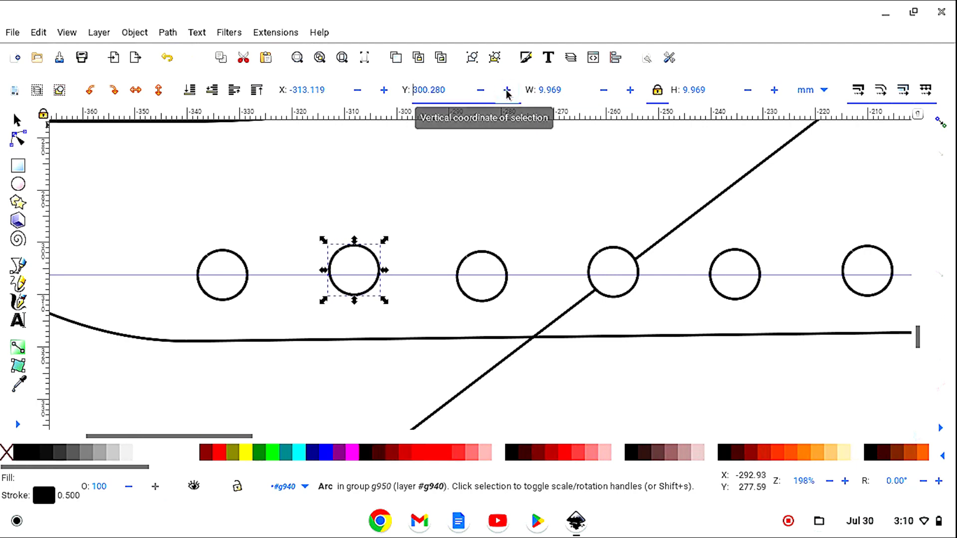
click(506, 91)
click(506, 91)
click(506, 91)
click(506, 92)
click(506, 93)
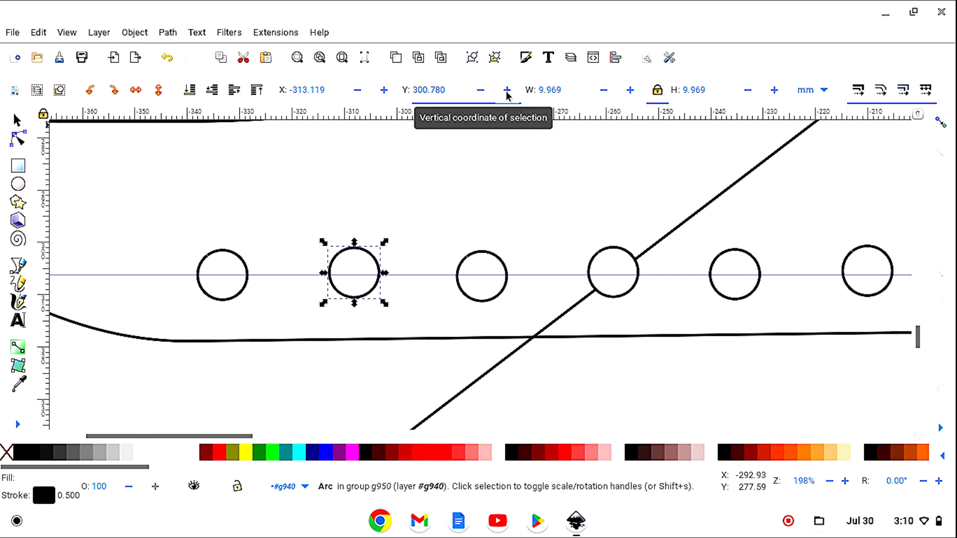
click(506, 93)
click(506, 93)
click(506, 93)
click(507, 93)
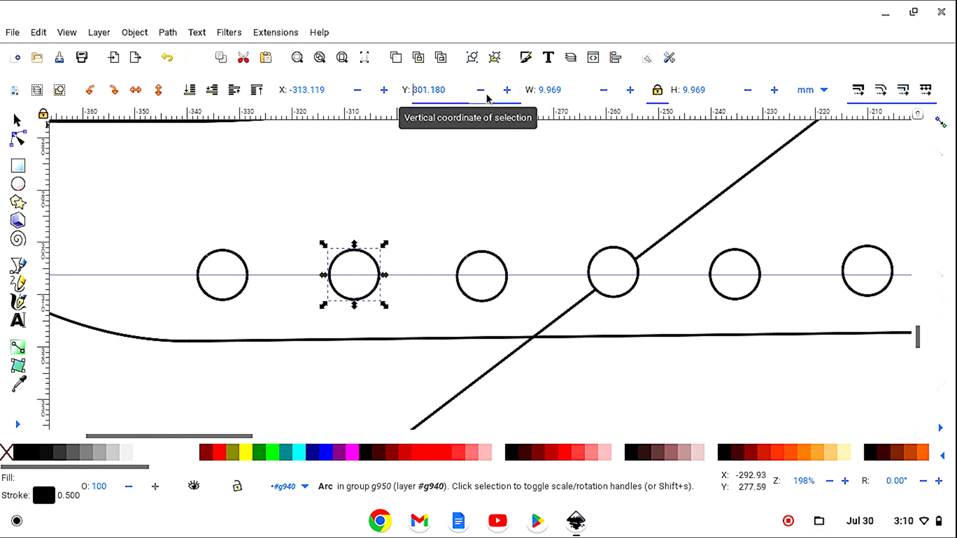
click(487, 97)
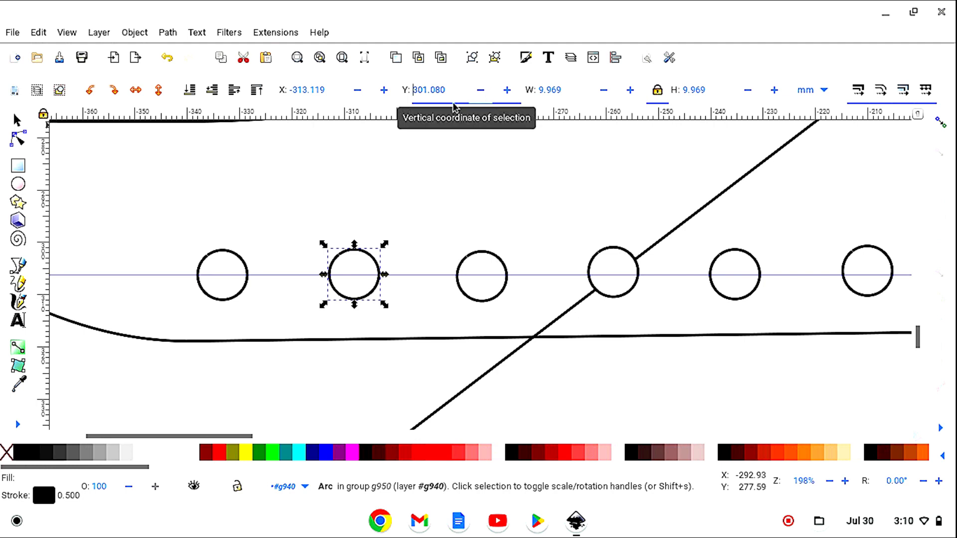
- Centre the third tuner circle from the left on the horizontal guide by setting its Y position to 301.277 mm
click(20, 145)
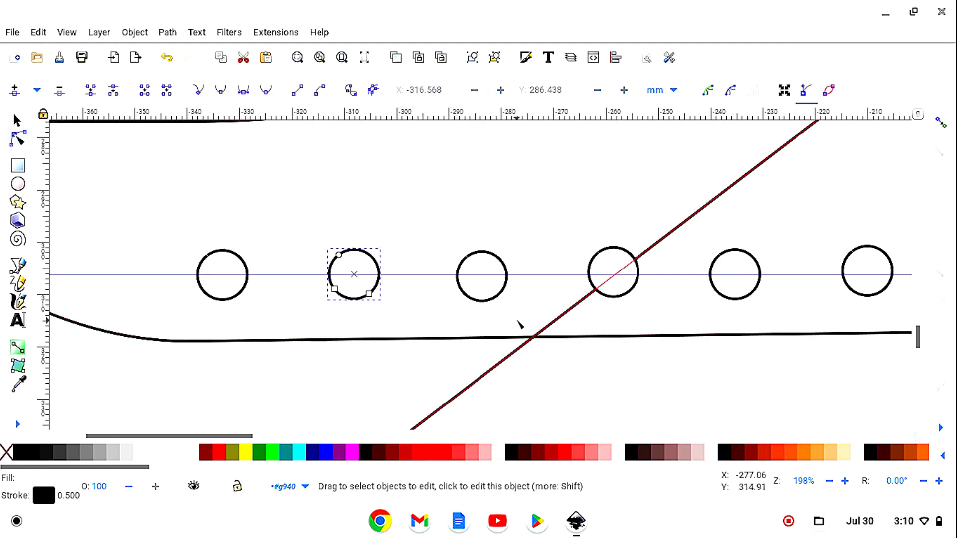
click(499, 298)
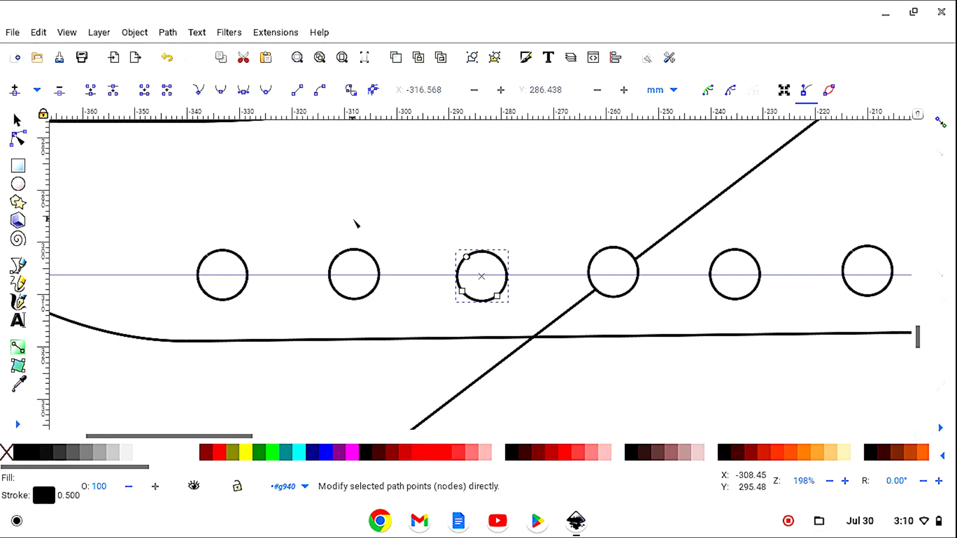
click(18, 121)
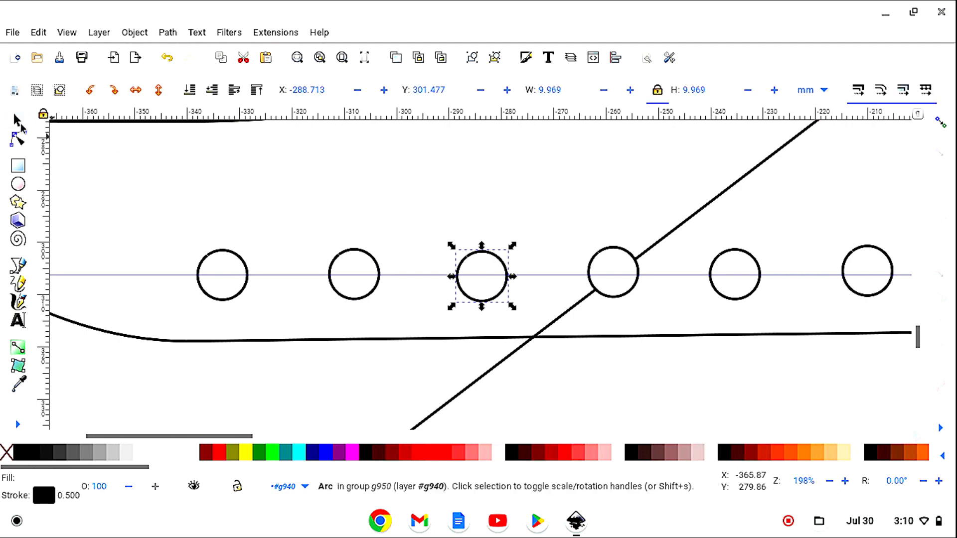
click(481, 92)
click(482, 94)
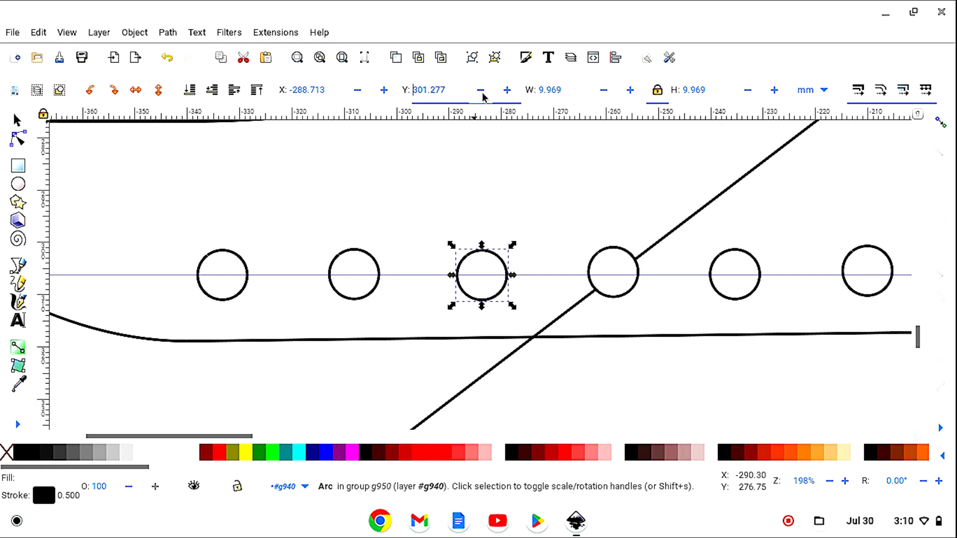
- Centre the fourth tuner circle from the left on the horizontal guide by setting its Y position to 301.269 mm
click(23, 141)
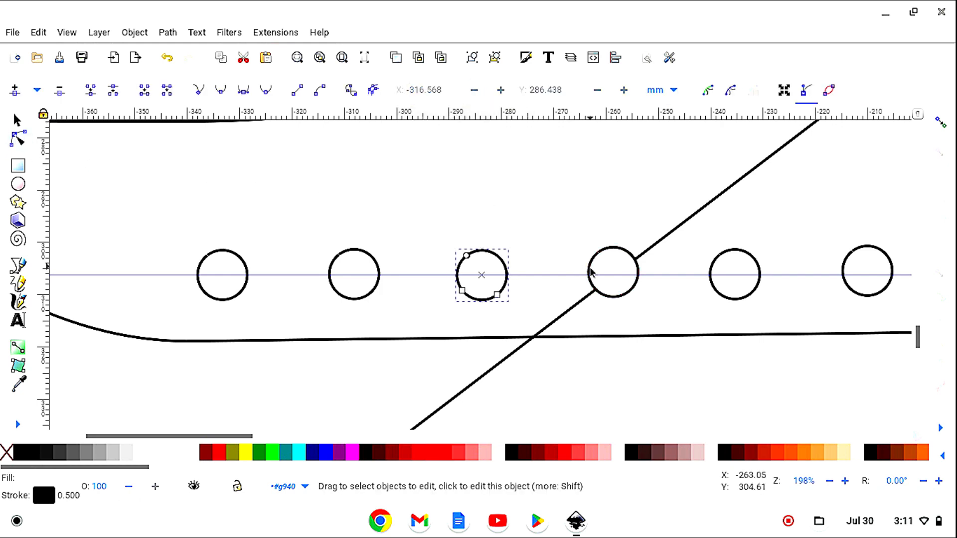
click(590, 272)
click(17, 118)
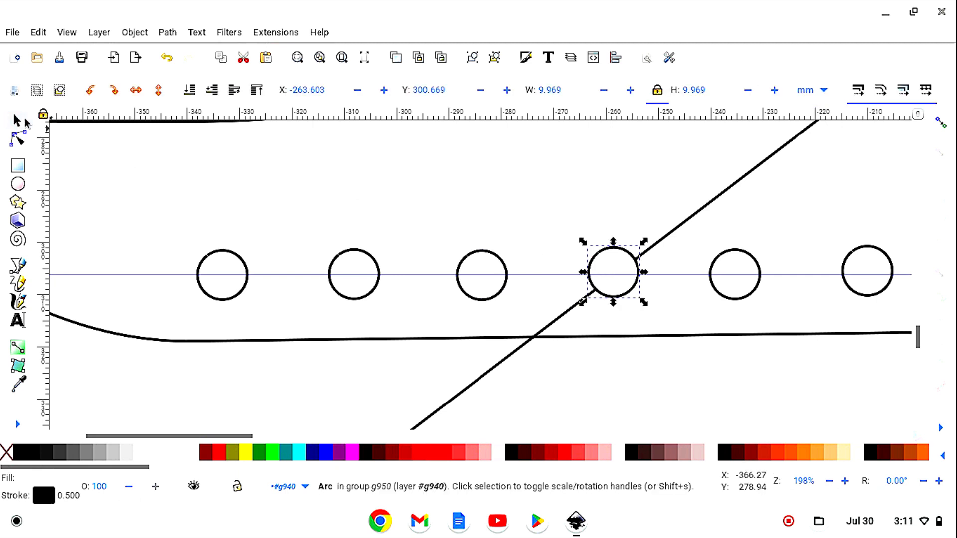
click(482, 94)
click(508, 95)
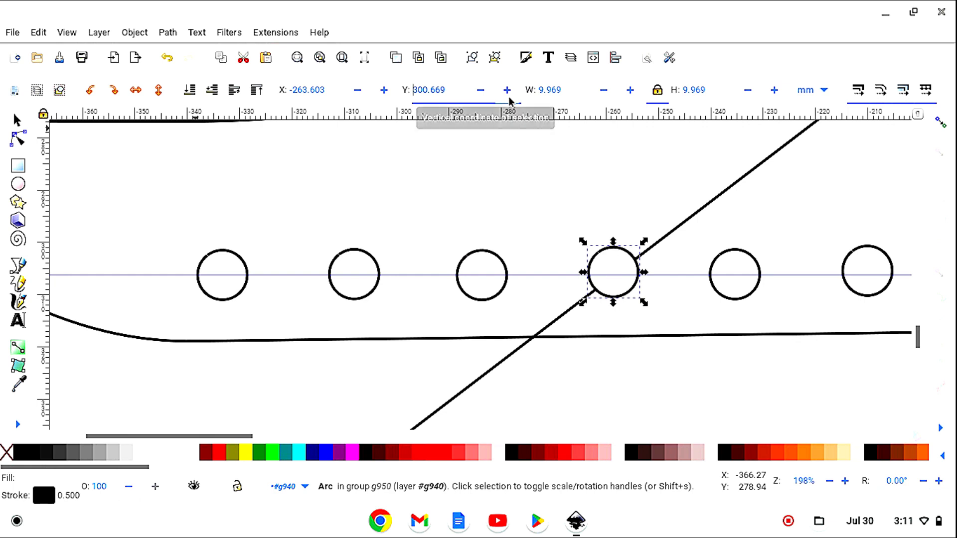
click(508, 95)
click(508, 95)
click(507, 95)
click(508, 95)
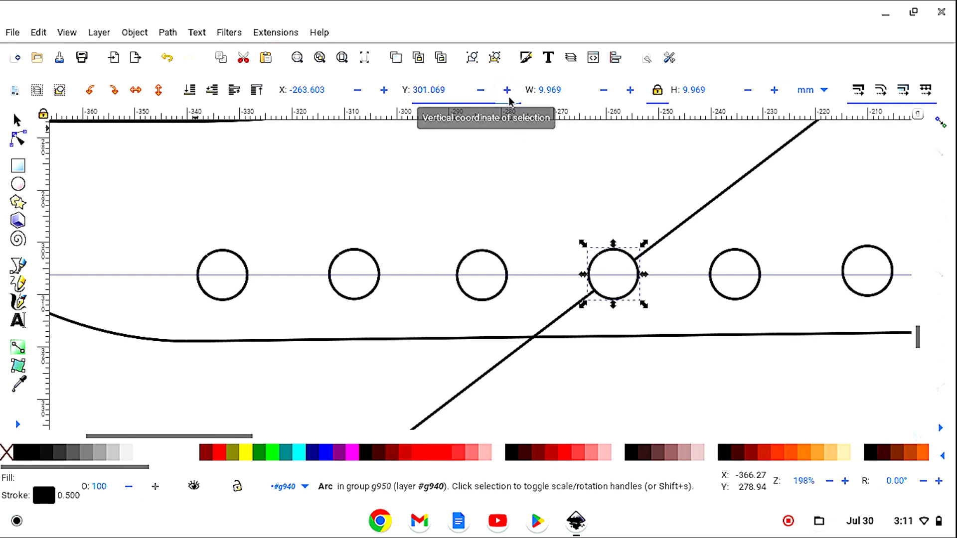
click(509, 99)
click(509, 98)
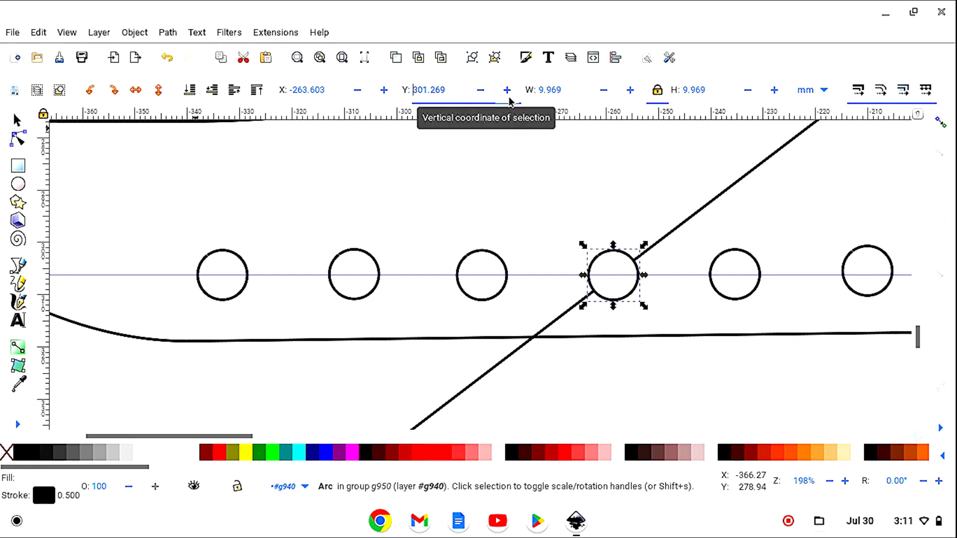
- Set the Y position of the fifth tuner circle from the left to 301.204 mm to centre it on the guide
click(18, 138)
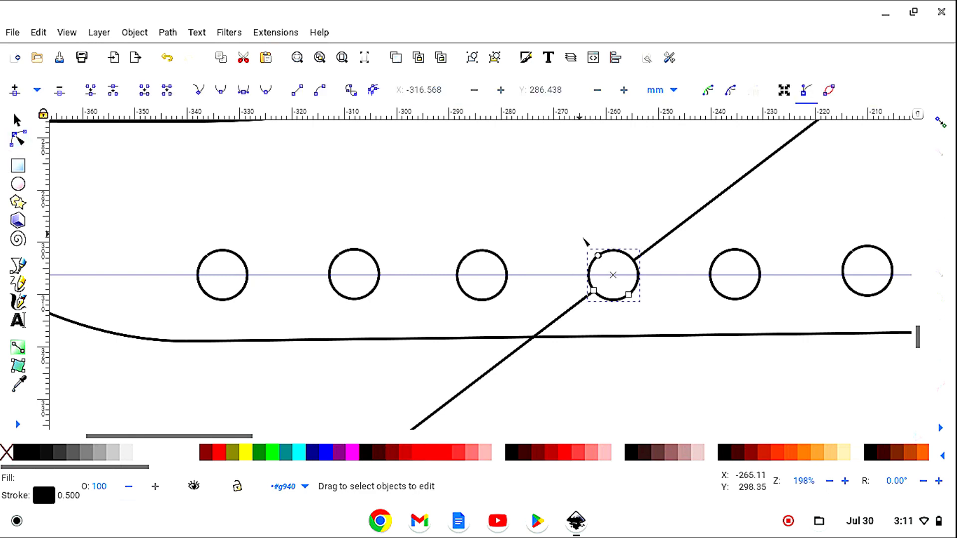
click(712, 292)
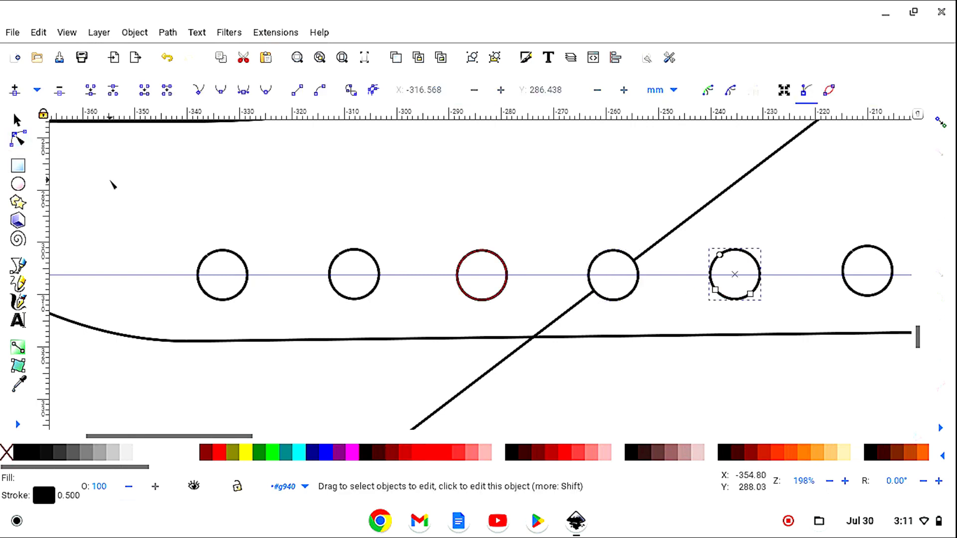
click(19, 121)
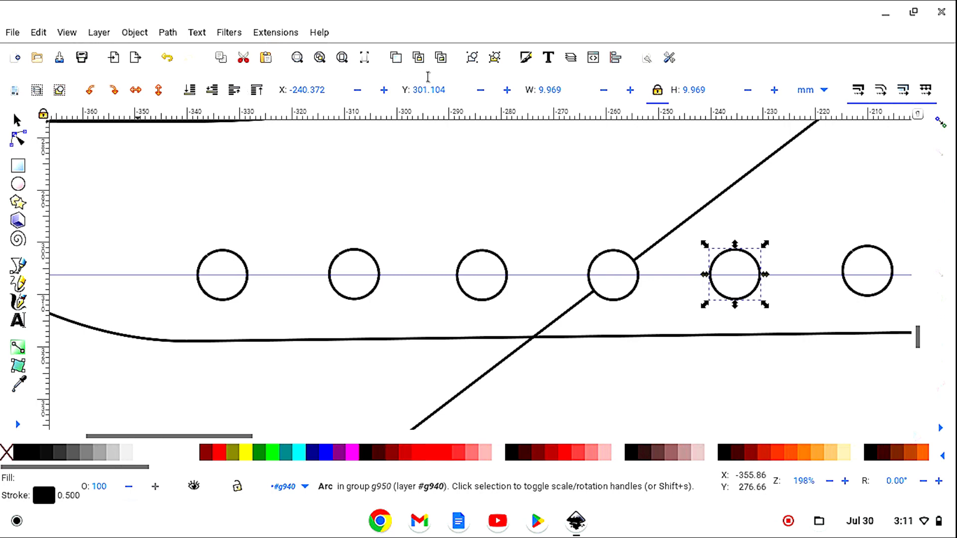
click(507, 90)
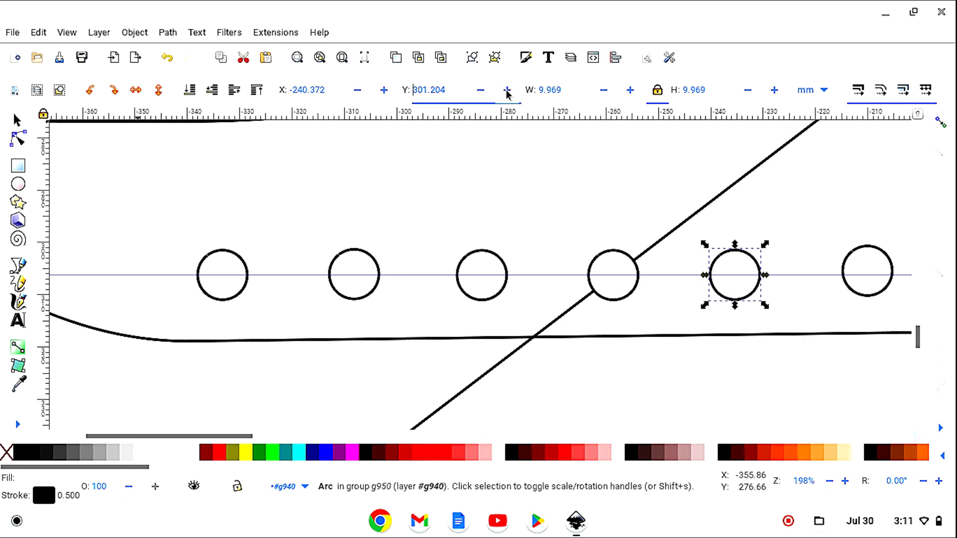
- Centre the rightmost tuner circle on the horizontal guide by setting its Y position to 301.237 mm
click(21, 142)
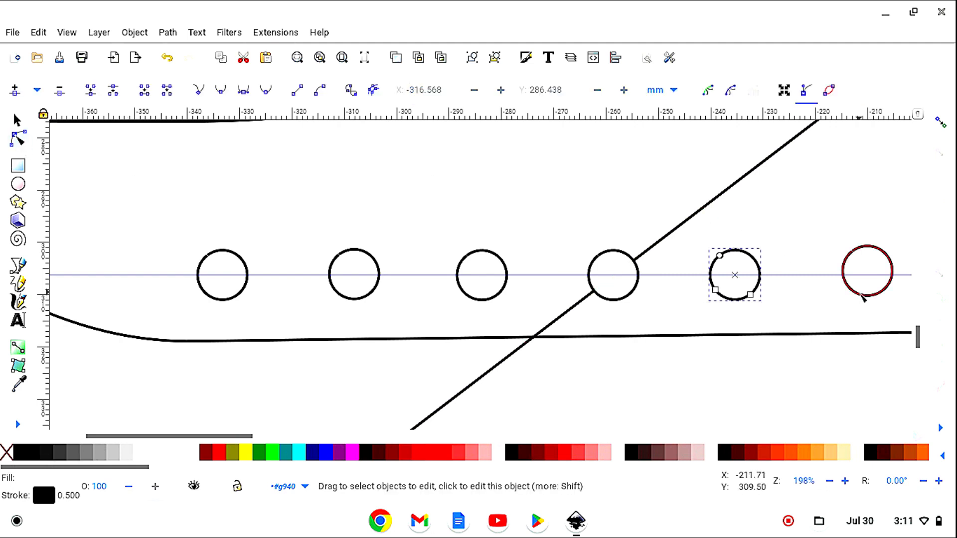
click(861, 296)
click(16, 121)
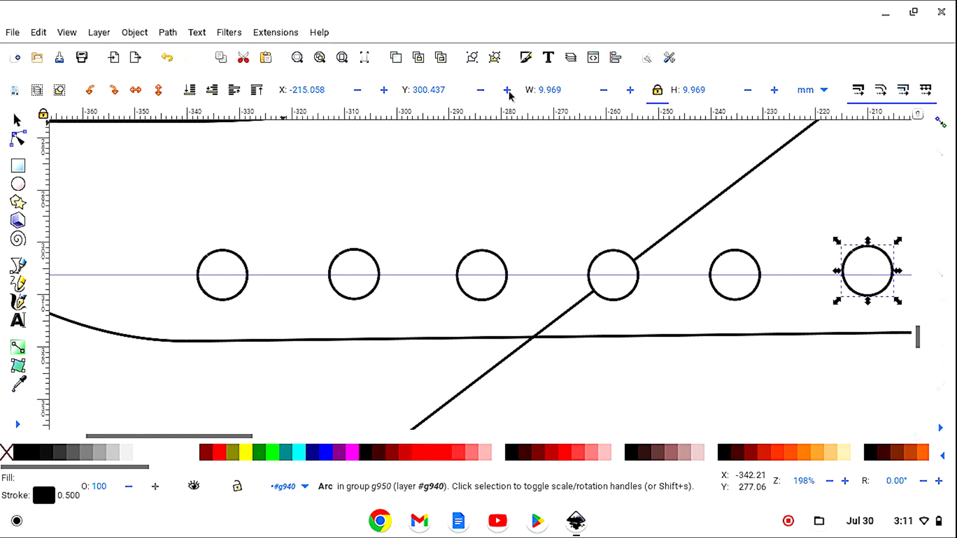
click(507, 90)
click(507, 90)
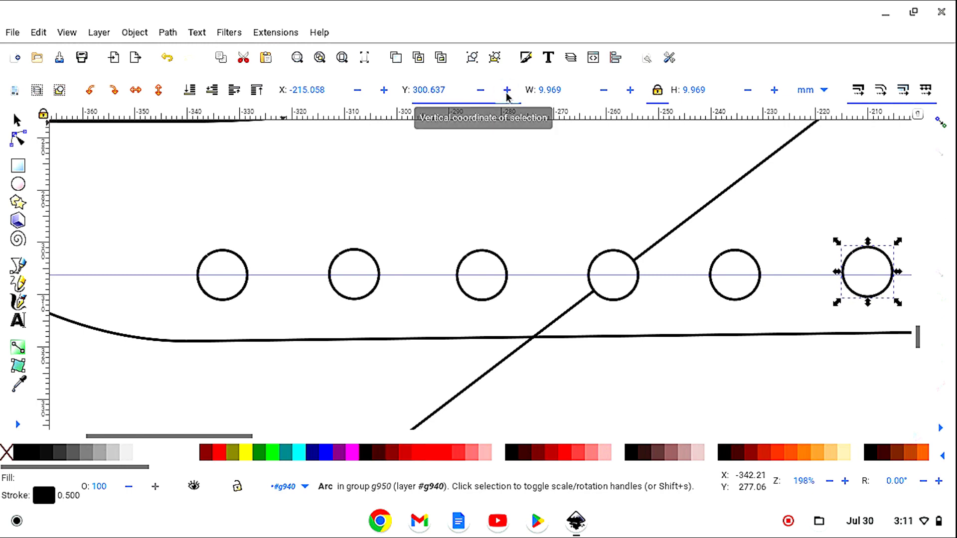
click(507, 91)
click(507, 91)
click(507, 93)
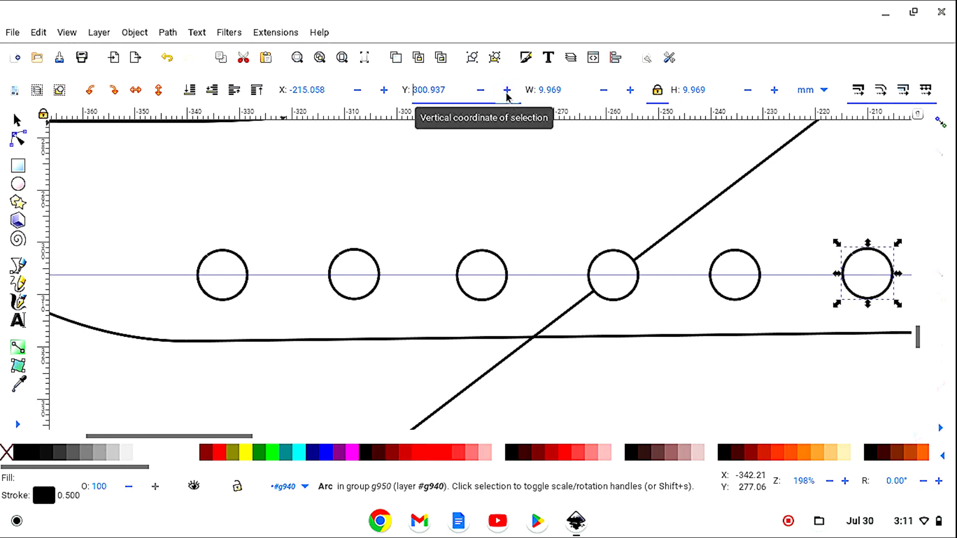
click(507, 94)
click(506, 94)
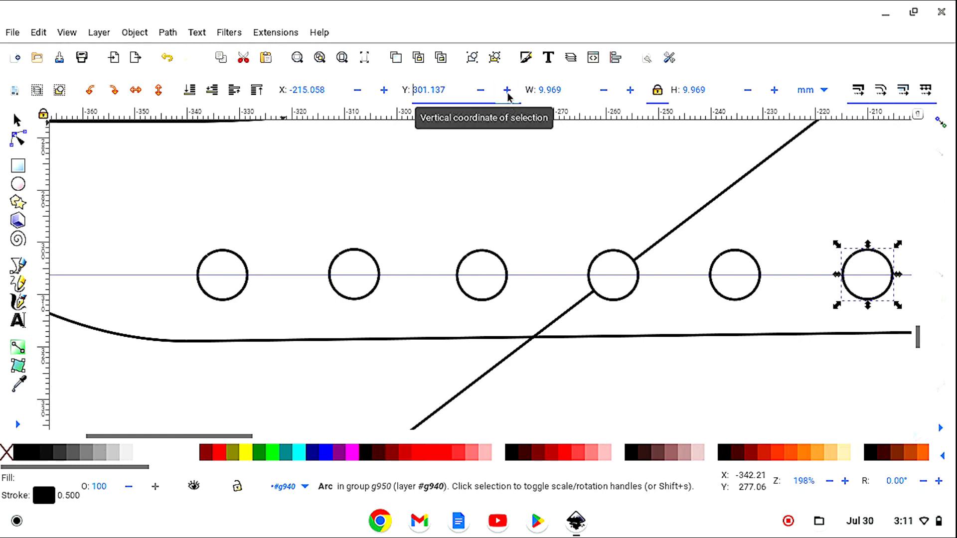
click(507, 94)
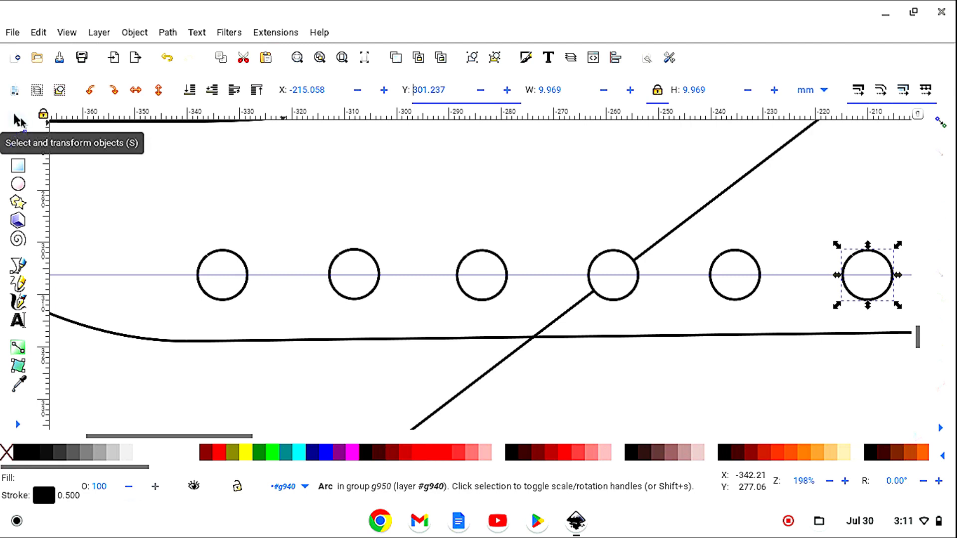
- Move the grouped headstock outline up and left off the tuner row guide, and rotate it clockwise until its centreline is vertical
click(15, 425)
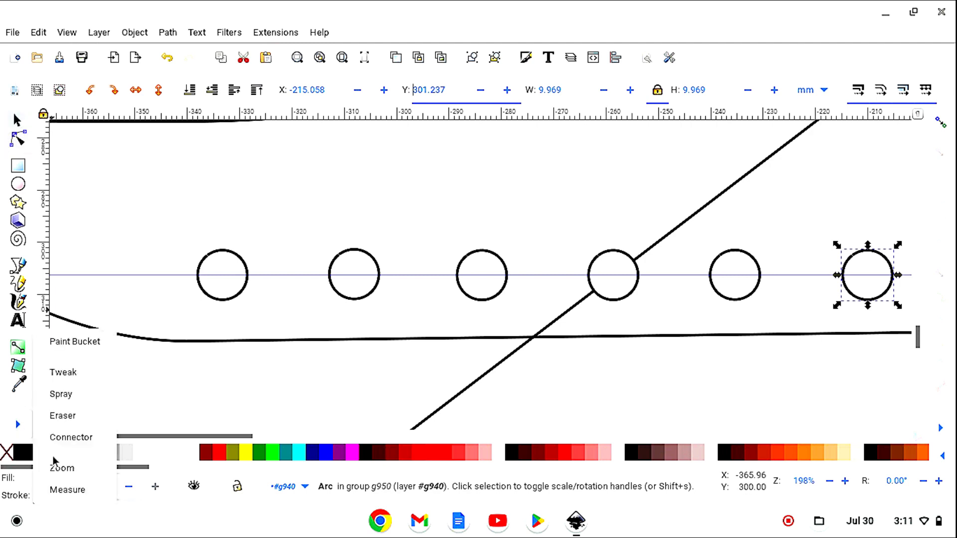
click(62, 468)
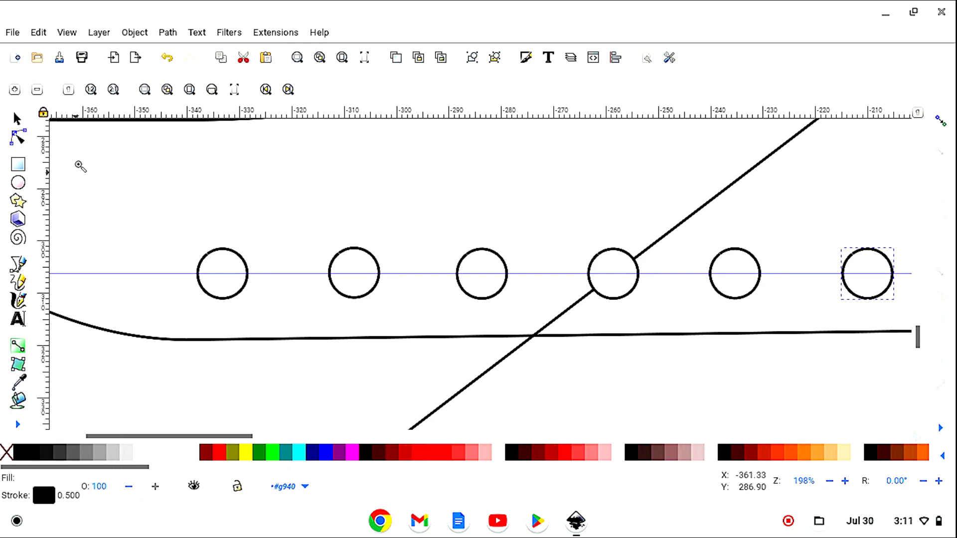
click(37, 90)
click(37, 90)
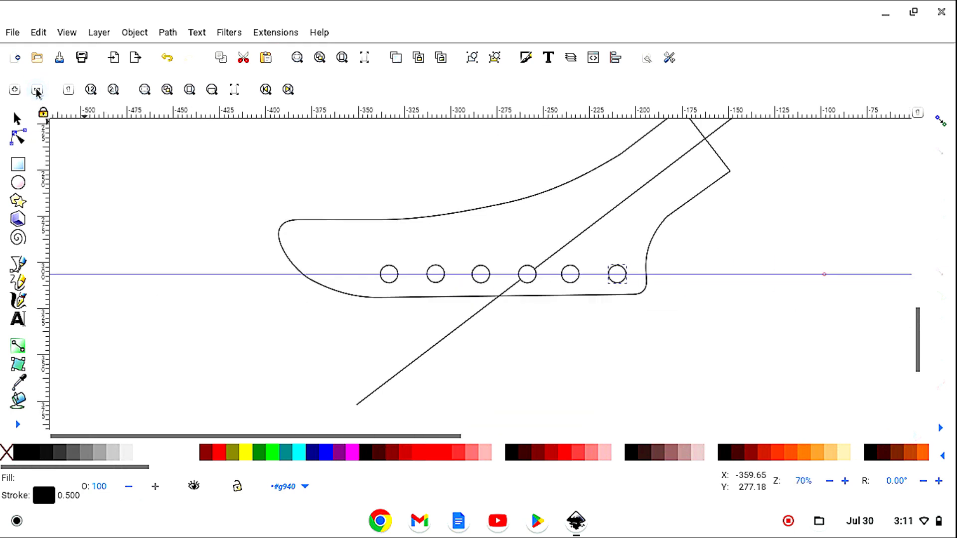
click(37, 91)
click(37, 90)
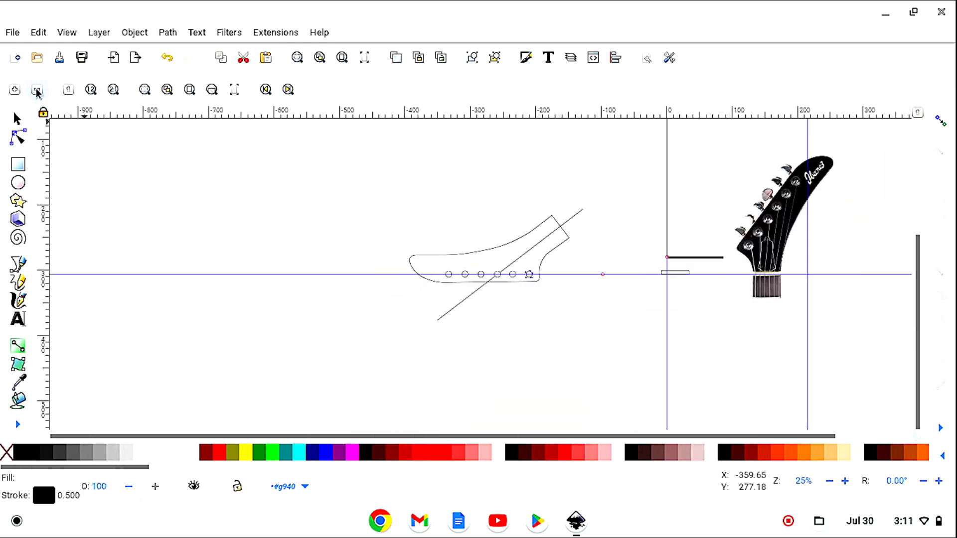
click(17, 120)
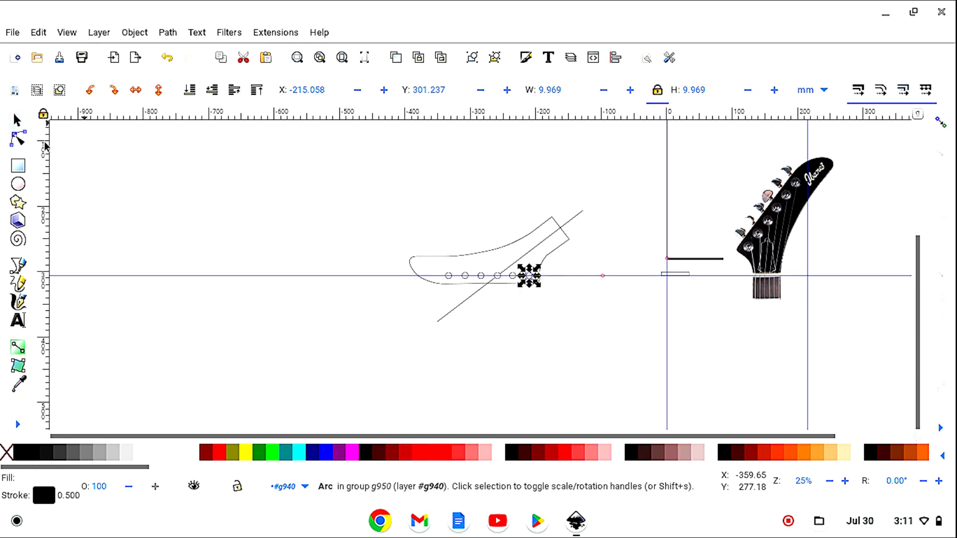
click(99, 183)
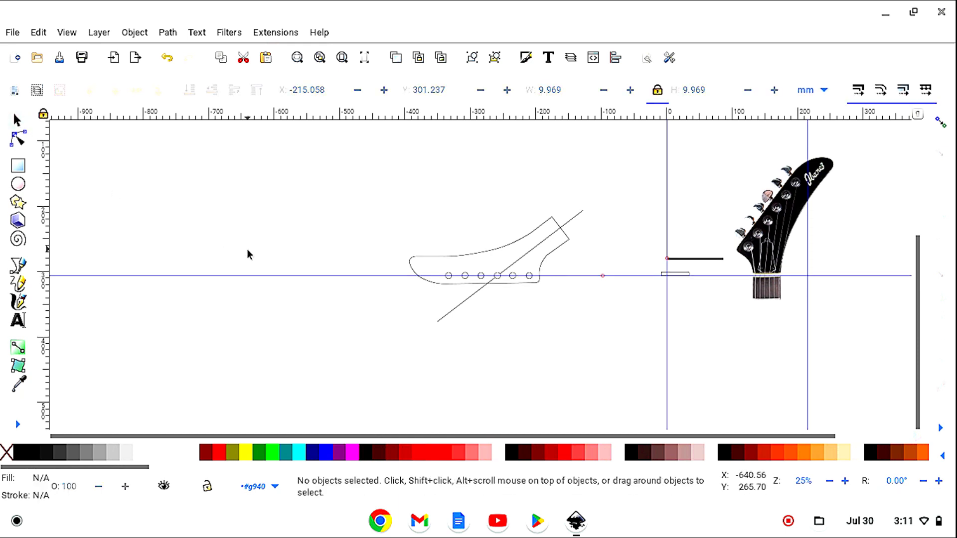
click(422, 266)
drag(421, 266, 381, 231)
click(382, 232)
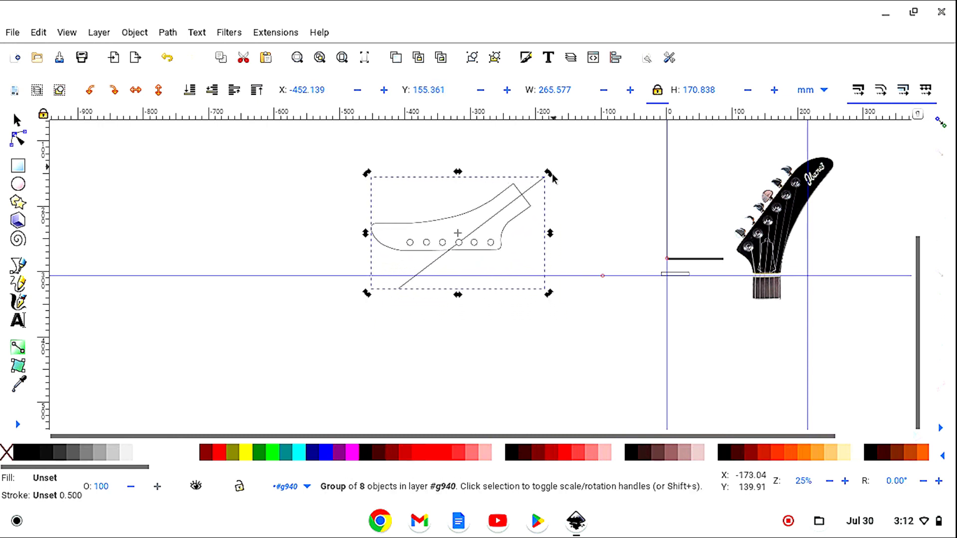
drag(551, 177, 461, 314)
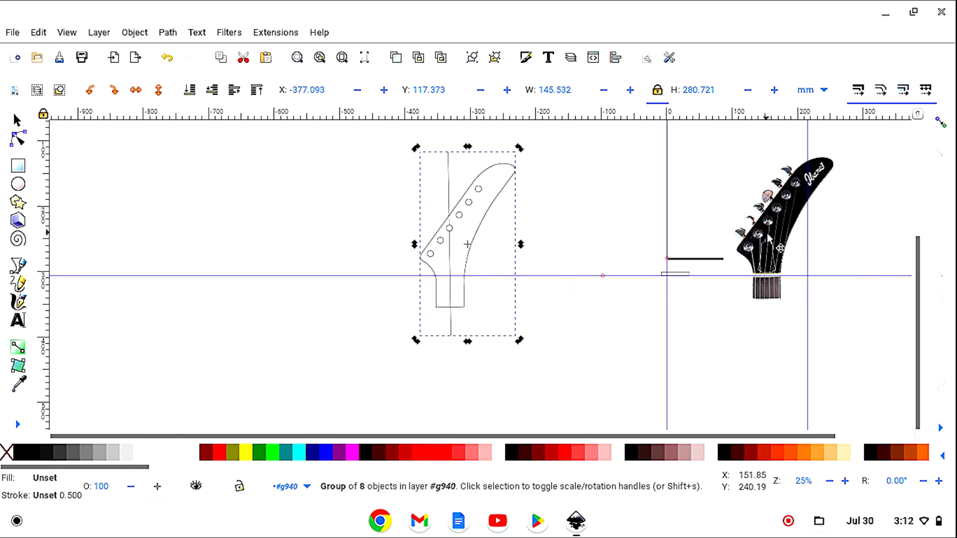
- Move the reference headstock photo off the page to the far left of the traced outline
drag(772, 245, 149, 277)
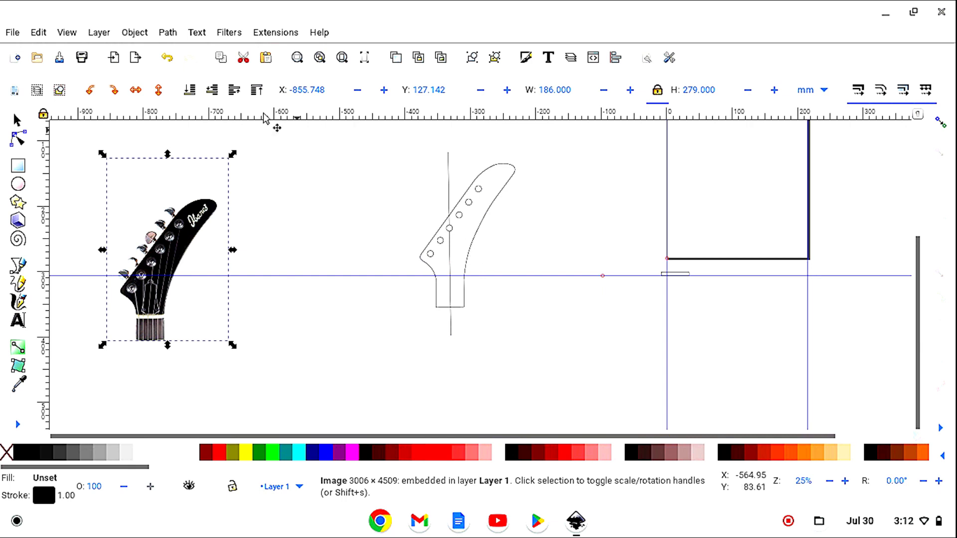
- Delete all guides and move the small rectangle from below the page to beside the reference headstock photo
click(38, 36)
scroll(85, 486, down, 3)
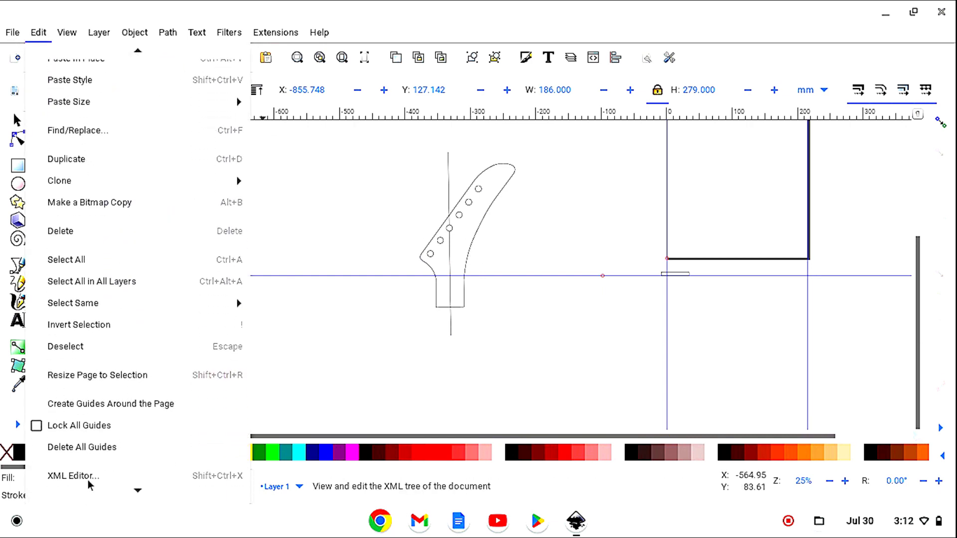
click(89, 447)
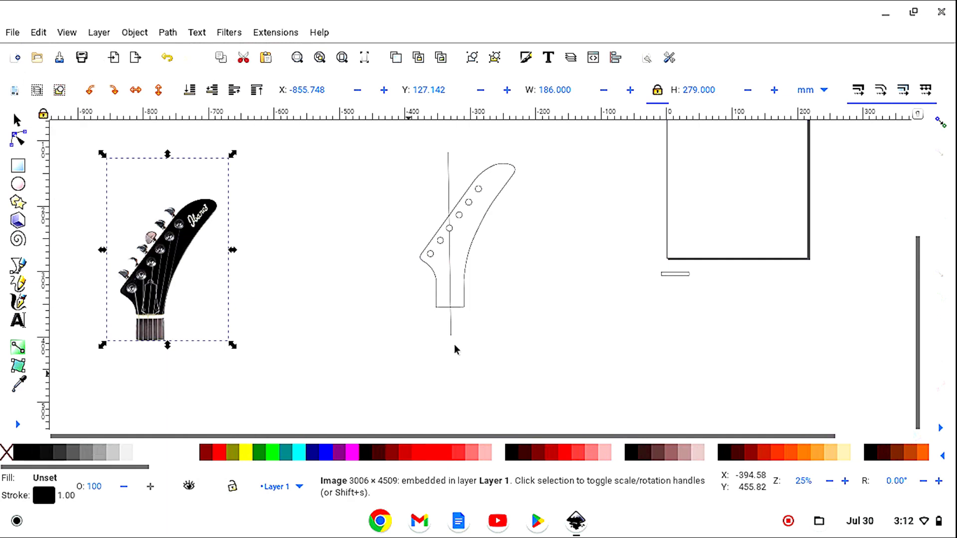
drag(674, 275, 207, 340)
- Move the grouped headstock outline onto the page, at about X 46 mm and Y -1 mm
scroll(321, 374, up, 1)
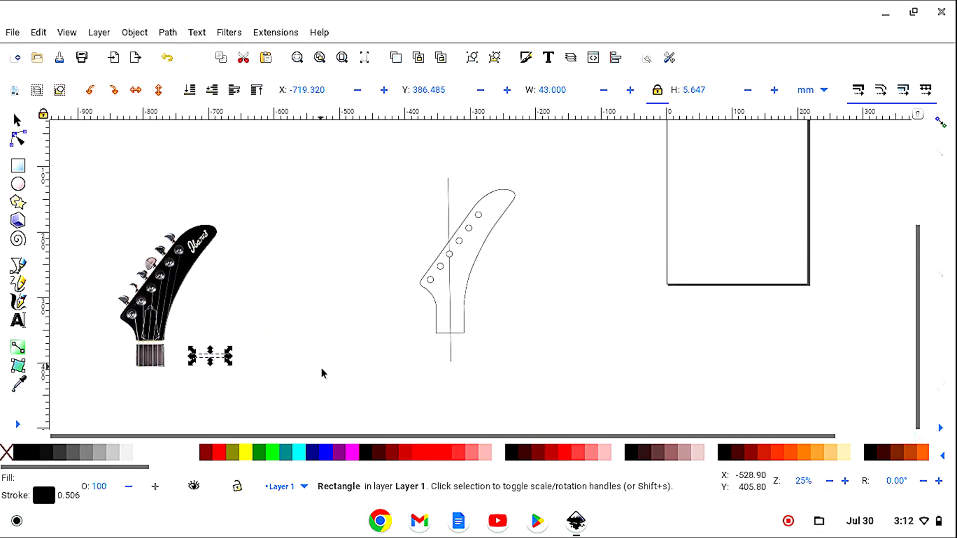
drag(460, 258, 742, 196)
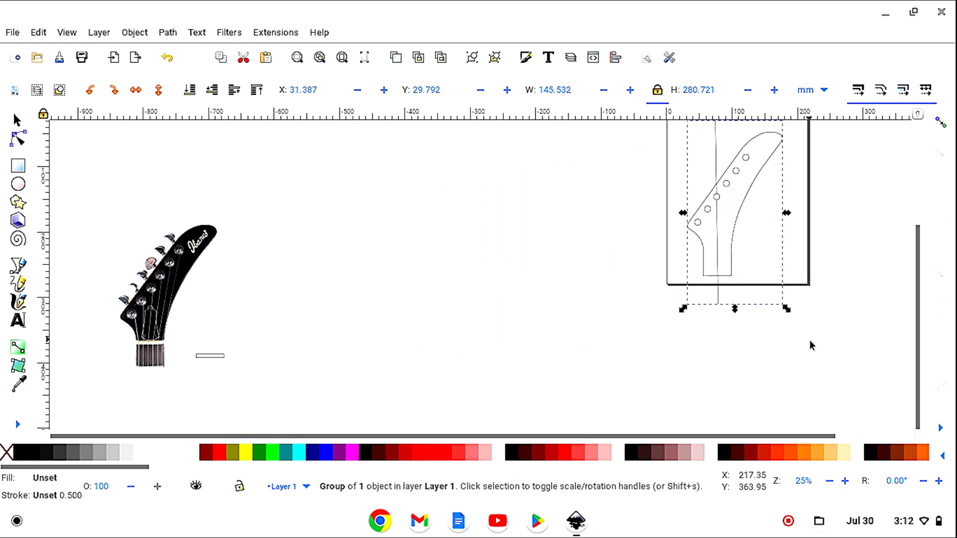
scroll(809, 340, up, 3)
drag(746, 275, 754, 258)
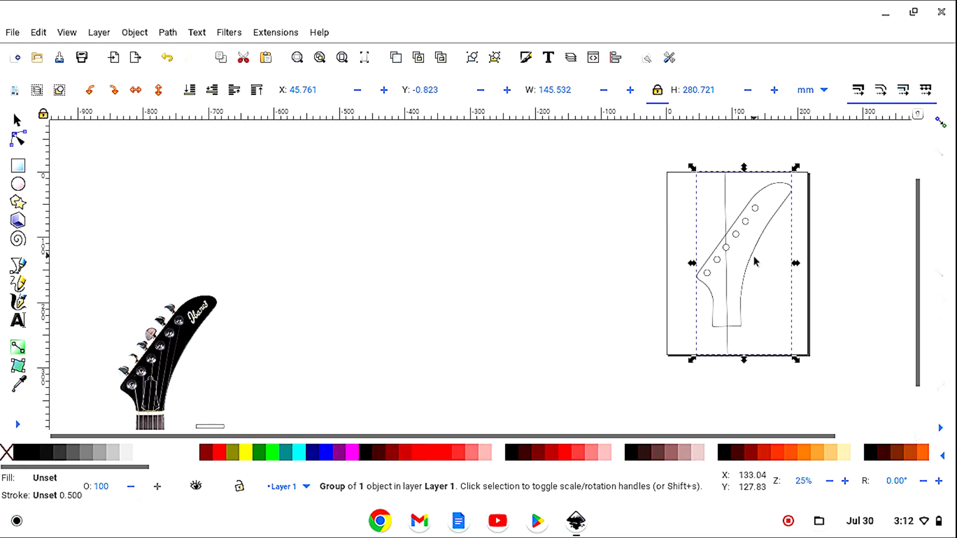
- Rotate the headstock group slightly clockwise on the page to straighten its centreline
click(785, 208)
click(788, 201)
click(792, 202)
drag(797, 172, 799, 172)
click(797, 389)
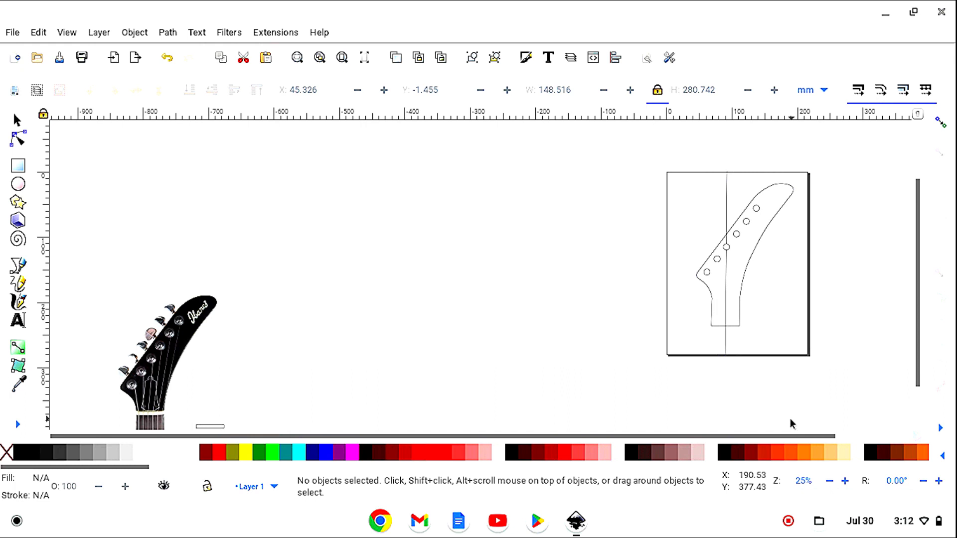
- Shorten the headstock centreline from both ends to about 229 mm so it lies inside the page borders
click(18, 142)
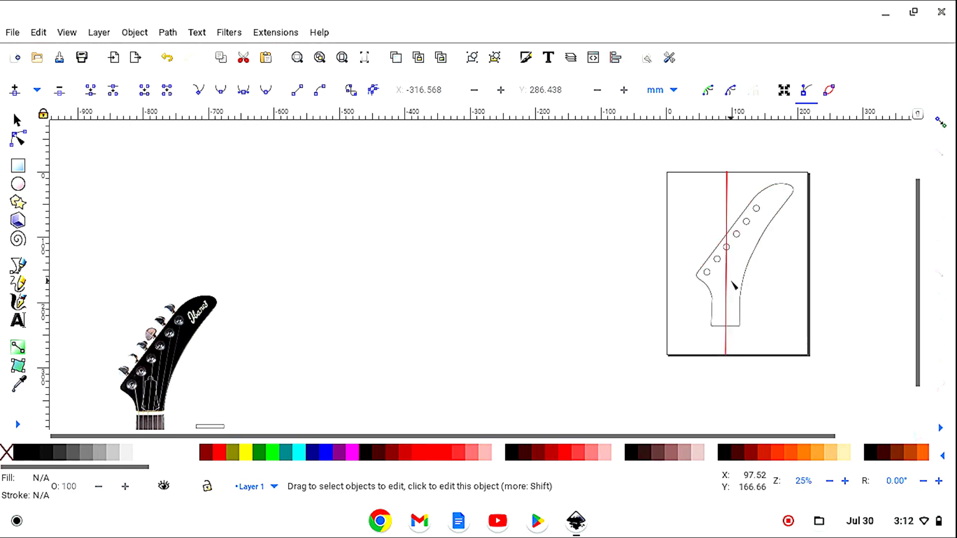
click(726, 352)
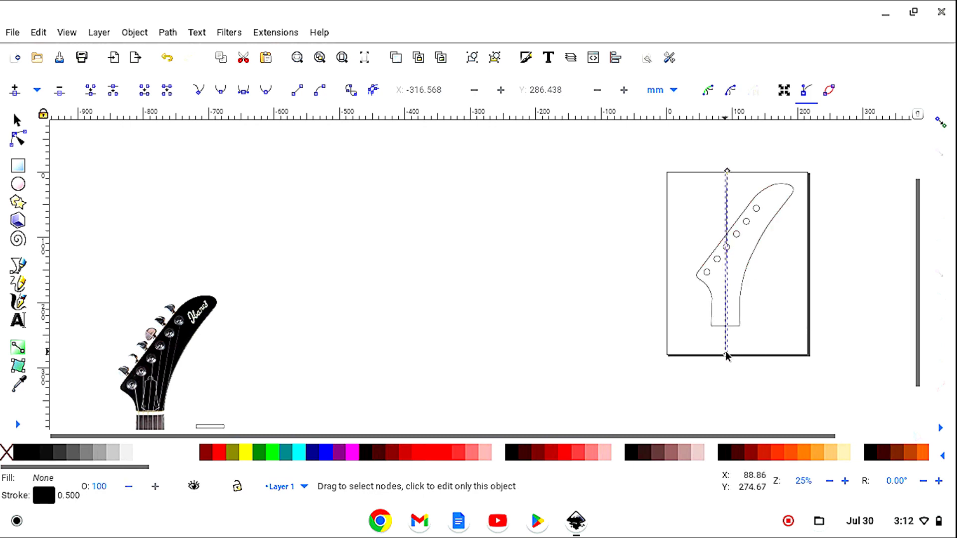
click(17, 123)
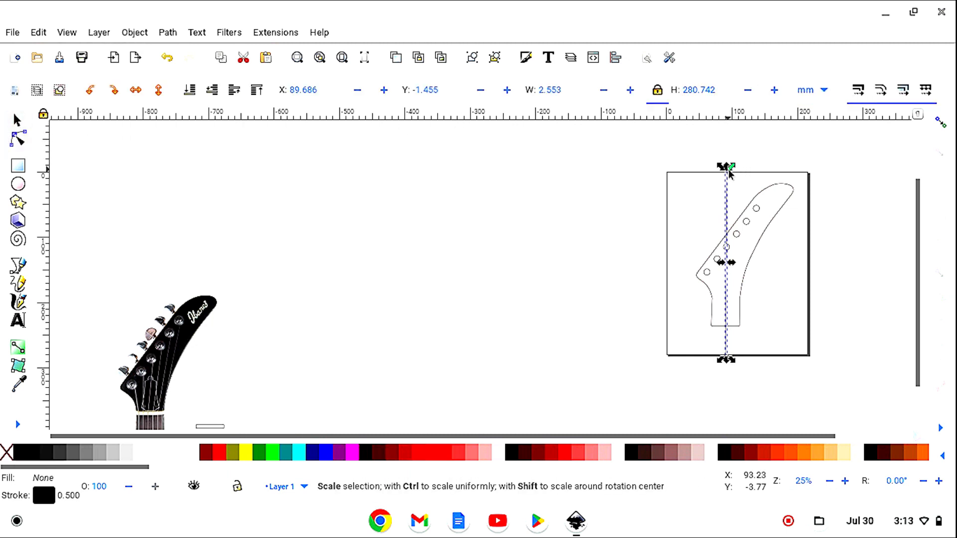
drag(726, 168, 729, 194)
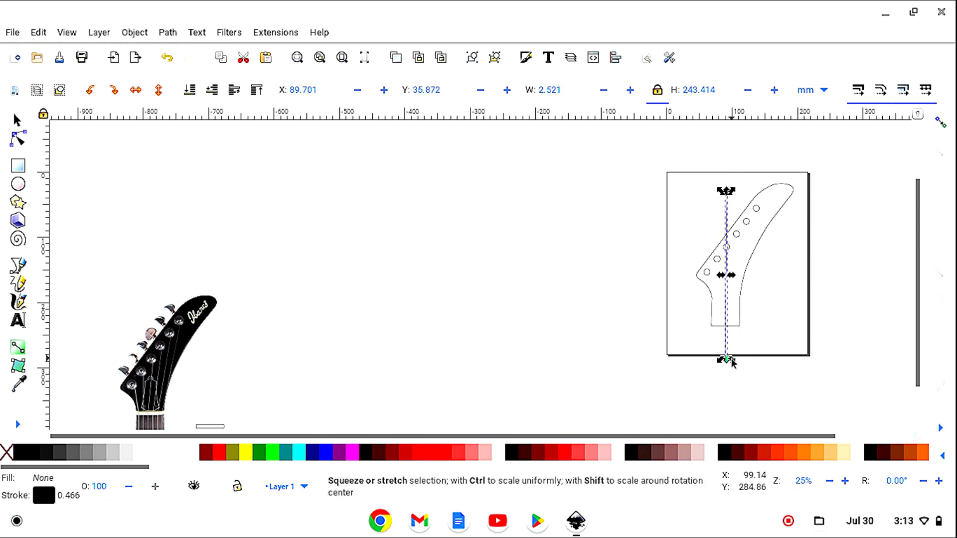
drag(728, 360, 727, 350)
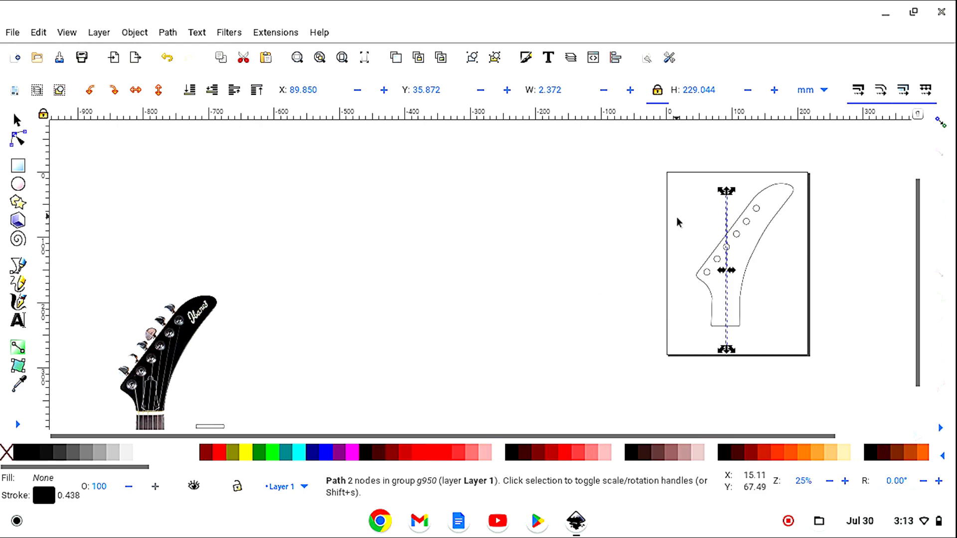
- Nudge the headstock group down and right on the page to about X 48 mm, Y 20 mm
click(677, 222)
mouse_move(733, 289)
mouse_down()
mouse_move(740, 291)
mouse_move(731, 291)
mouse_up()
click(768, 407)
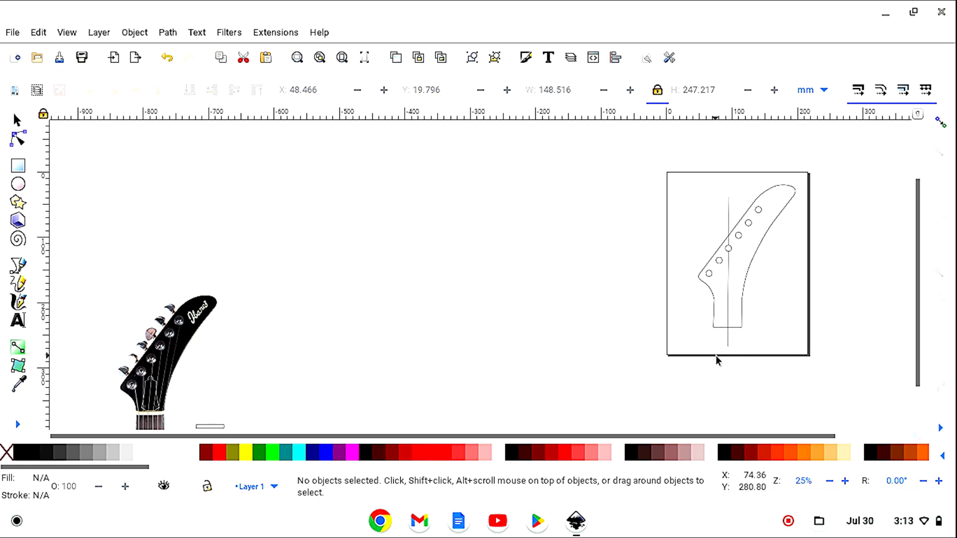
- Save the drawing as an Inkscape SVG named "Explorer headstock"
click(59, 58)
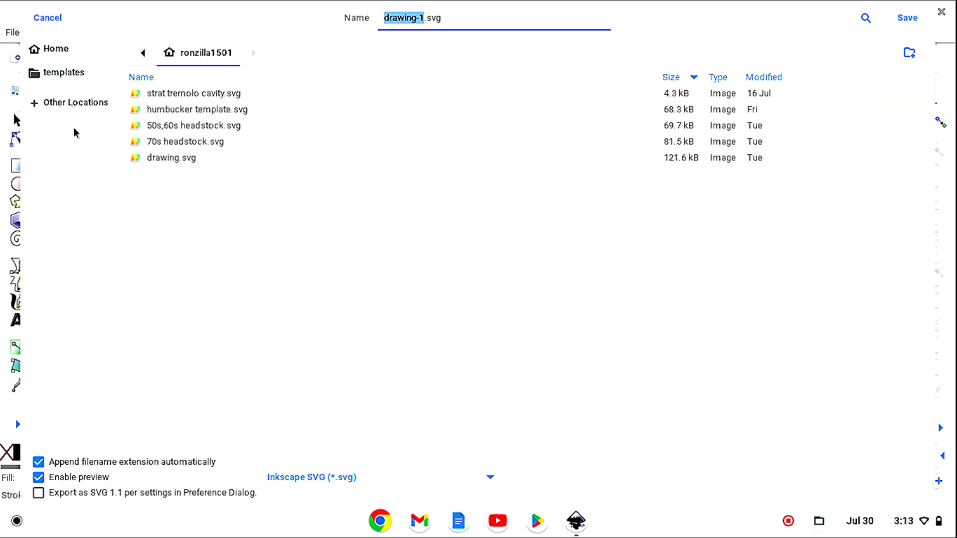
text(Exp)
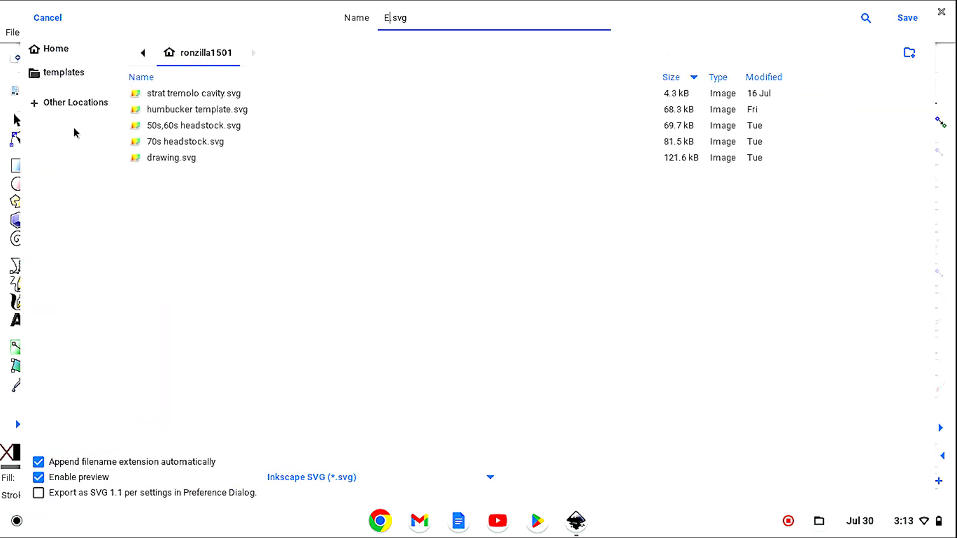
text(lo)
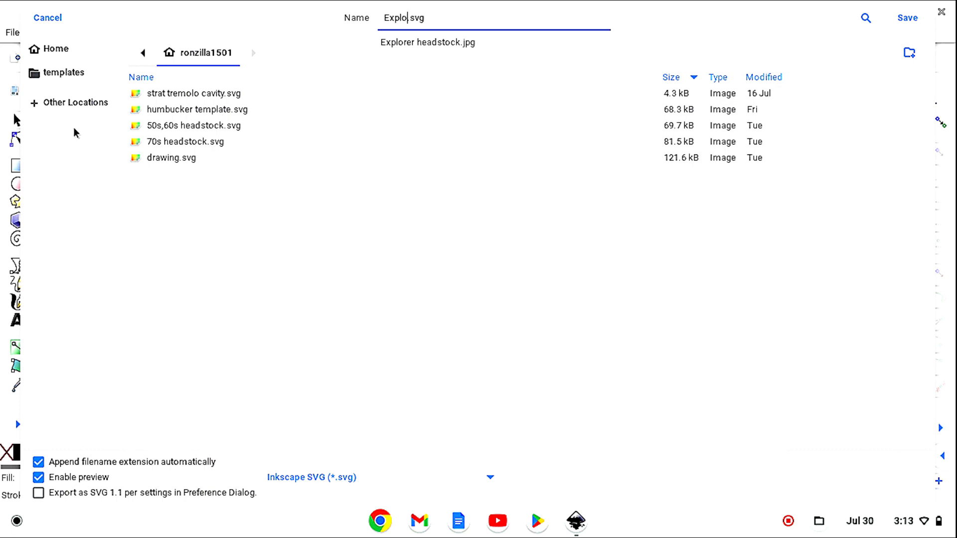
text(rer headstock)
key(Return)
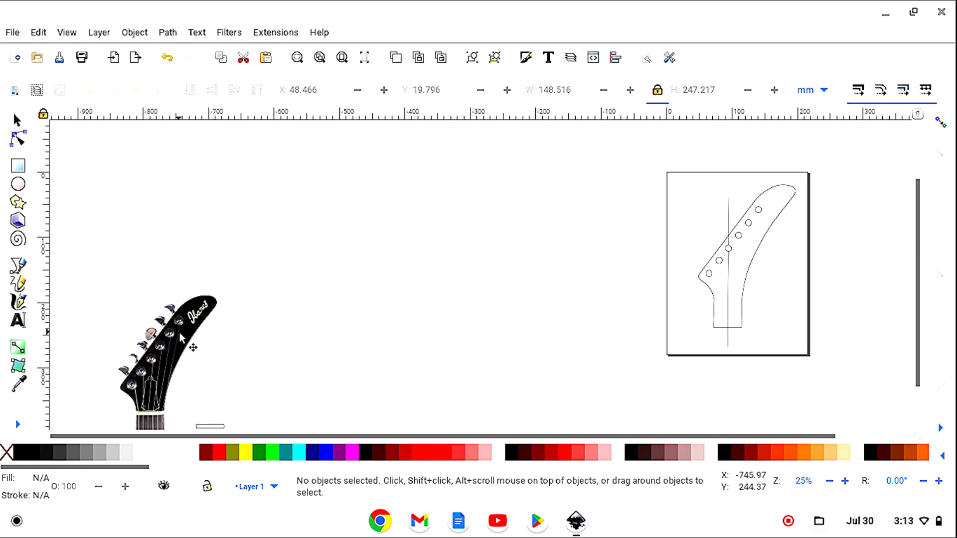
- Move the reference headstock photo up and right to about X -772 mm, Y 83 mm, and deselect it
drag(183, 334, 217, 312)
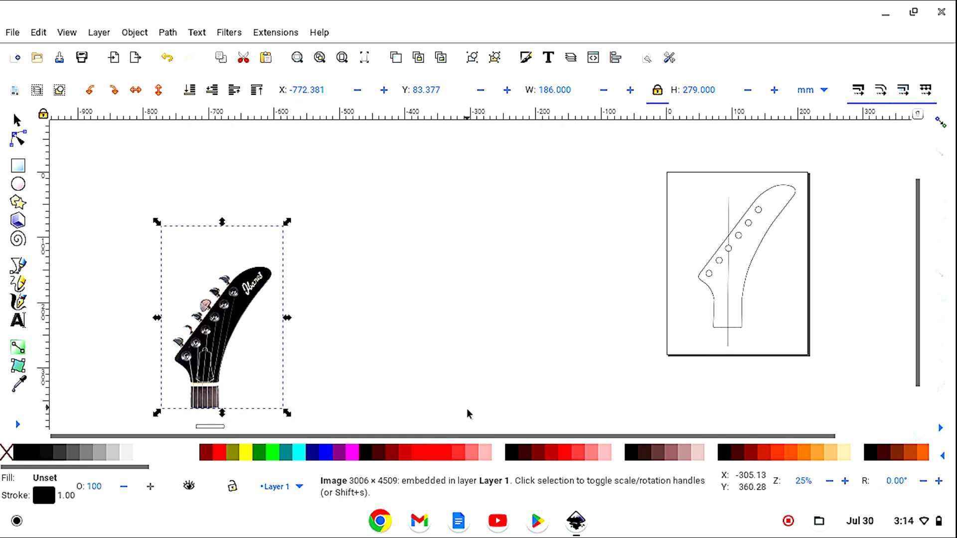
click(470, 421)
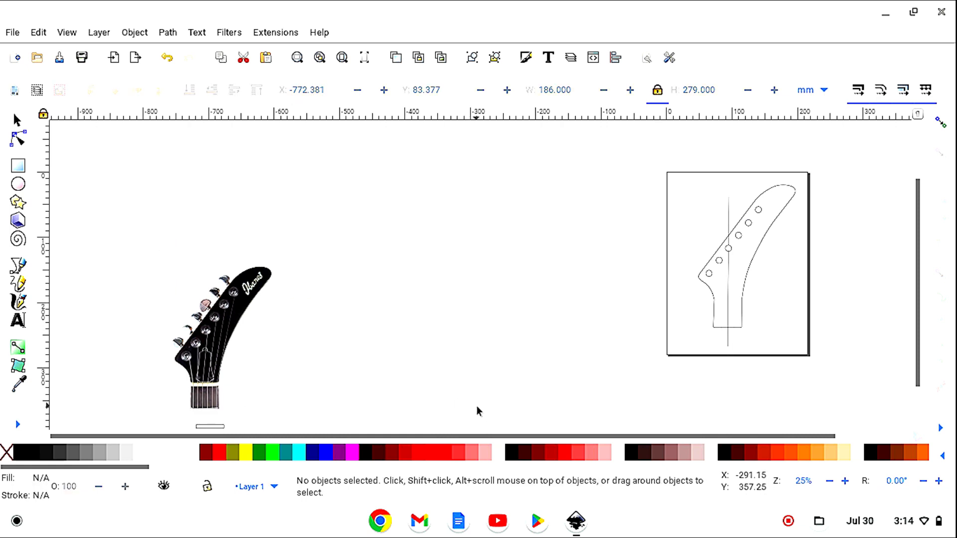